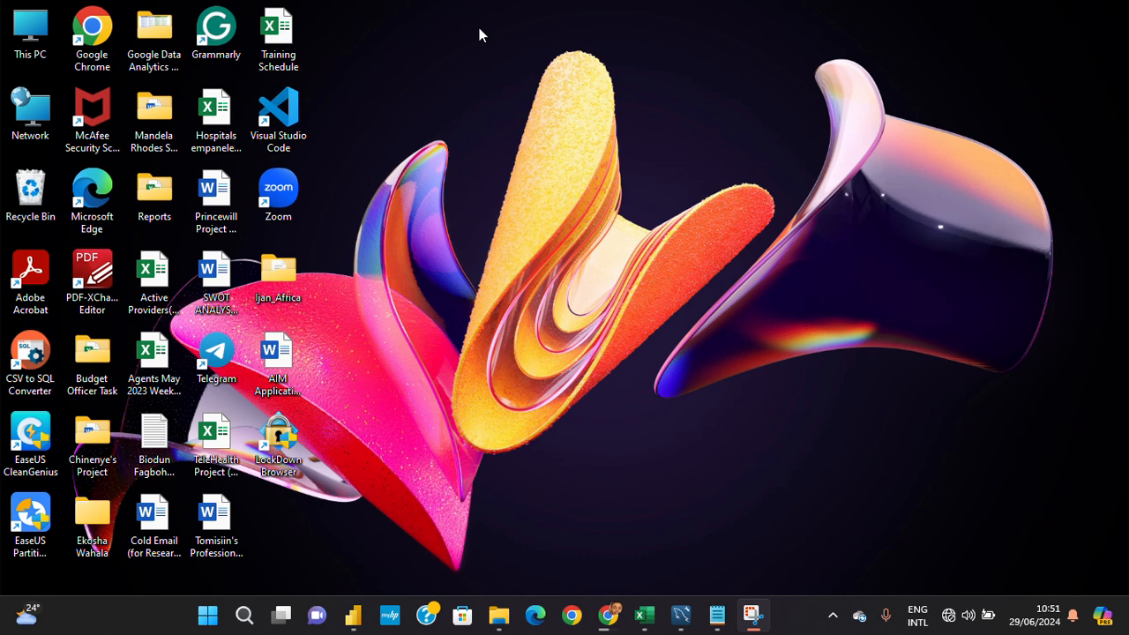
- Open the Sample - Superstore (1) workbook from the Downloads folder and view its Note sheet before returning to Orders
{"action": "left_click", "coordinate": [499, 616]}
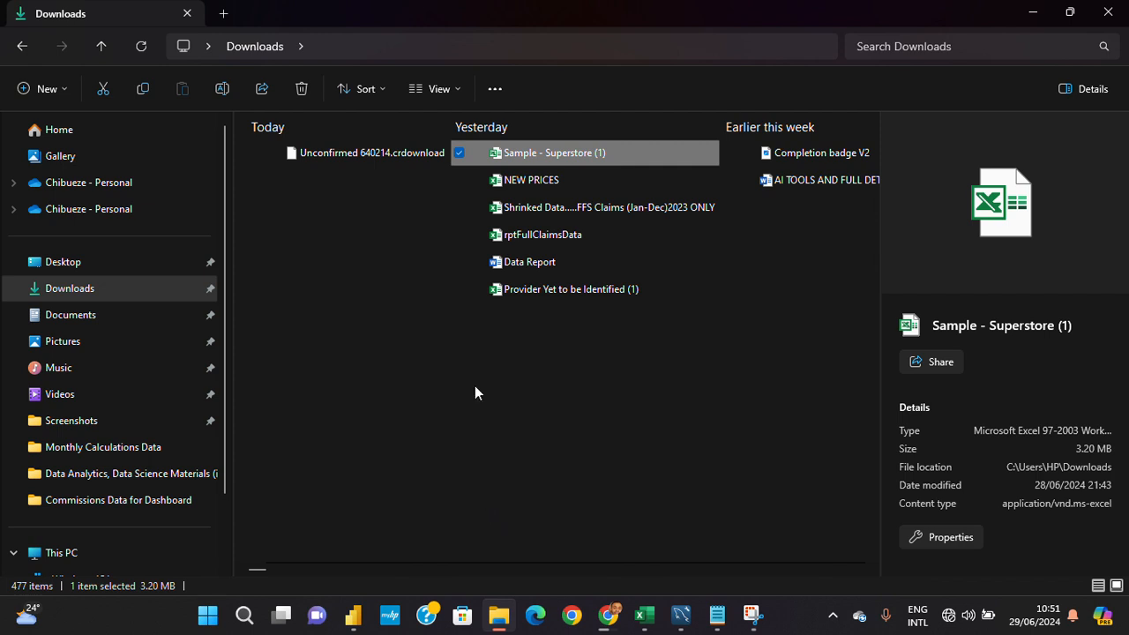
{"action": "double_click", "coordinate": [579, 153]}
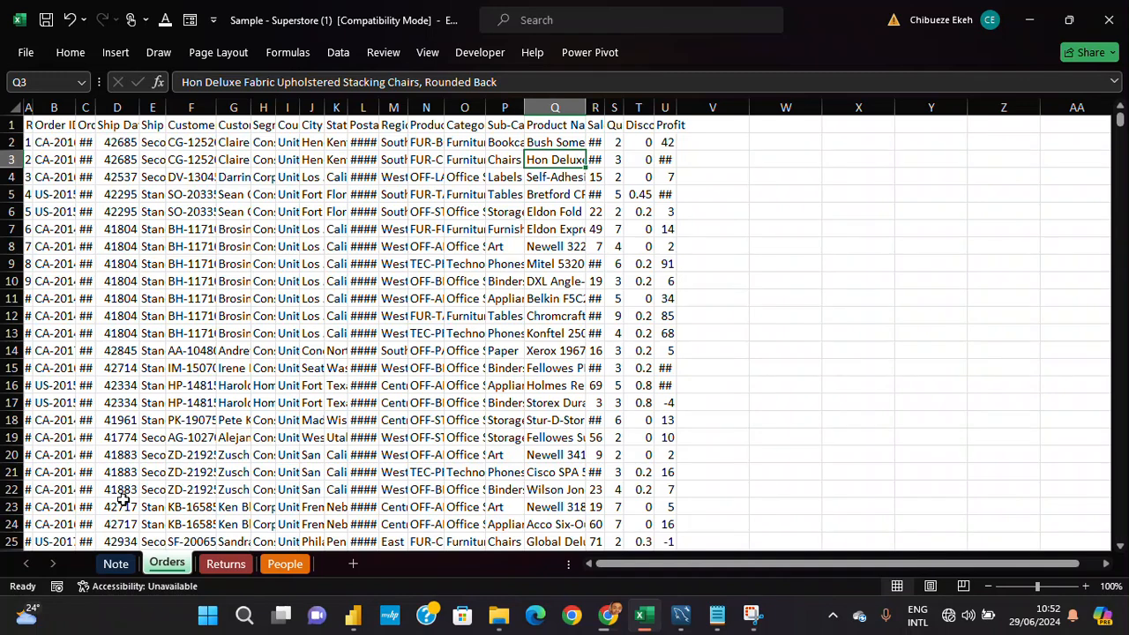
{"action": "left_click", "coordinate": [118, 566]}
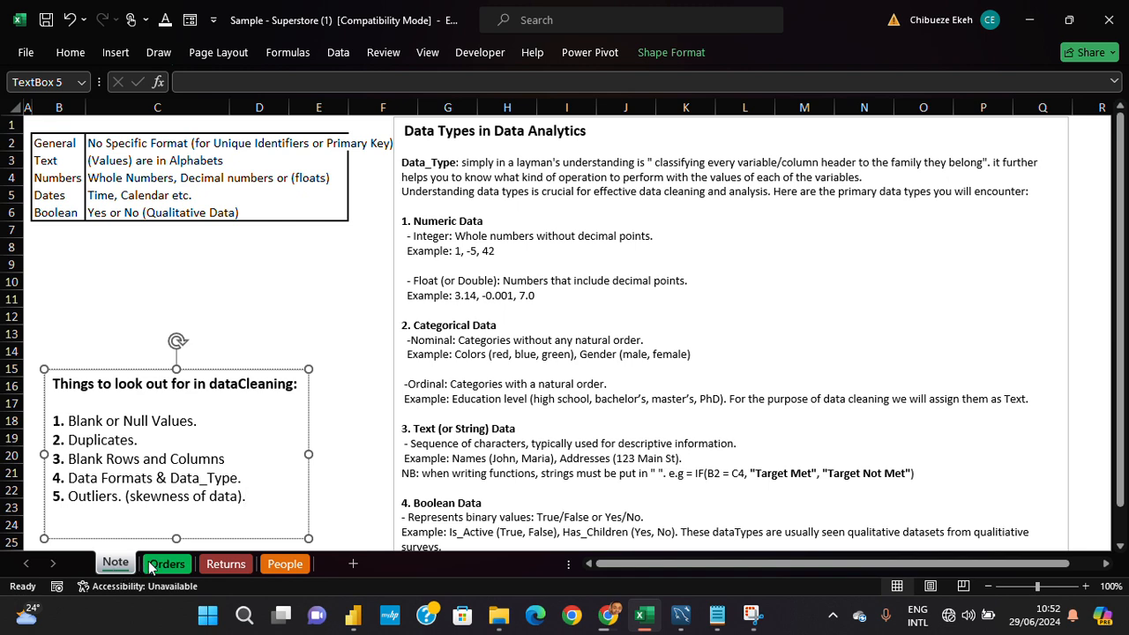
{"action": "left_click", "coordinate": [155, 568]}
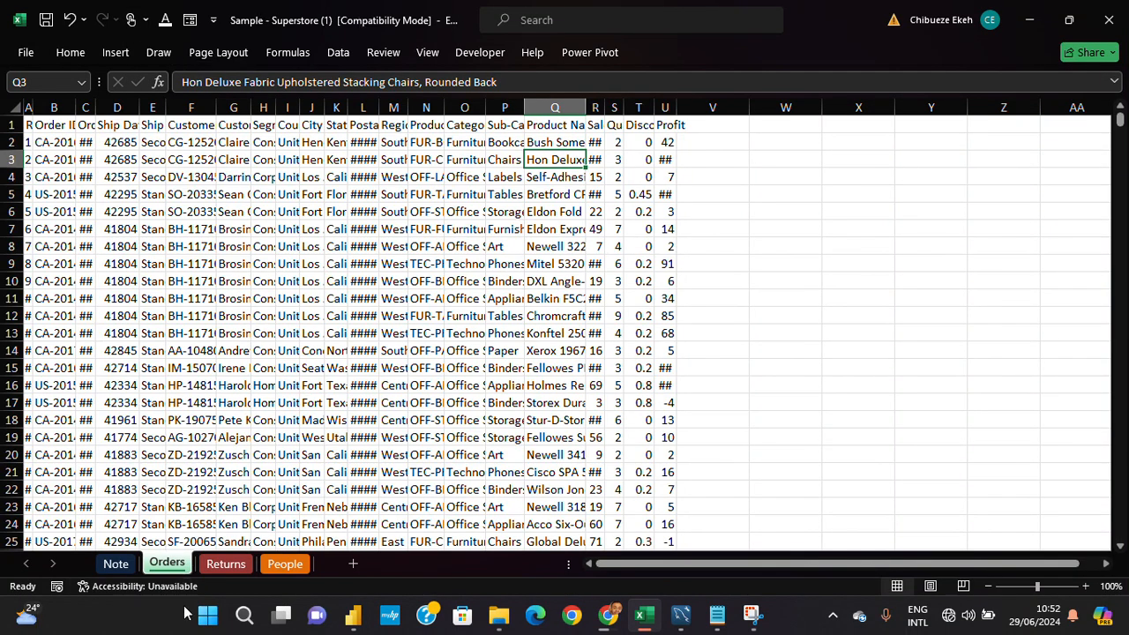
- Fit the Returned column to its contents on the Returns sheet, and view the People sheet before returning to Orders
{"action": "left_click", "coordinate": [227, 565]}
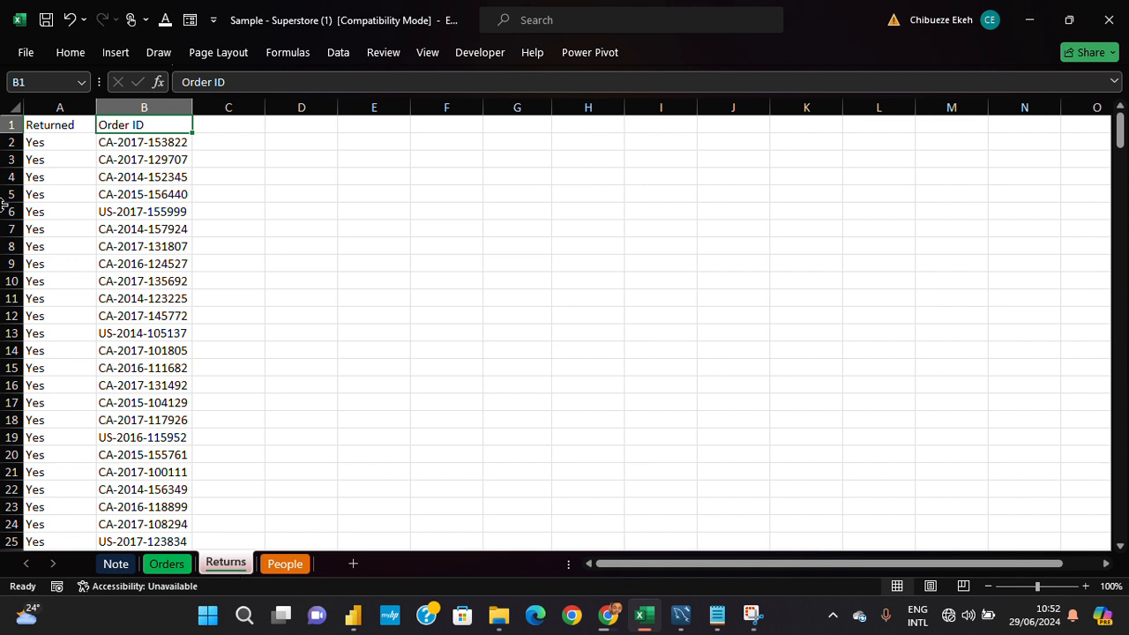
{"action": "double_click", "coordinate": [94, 108]}
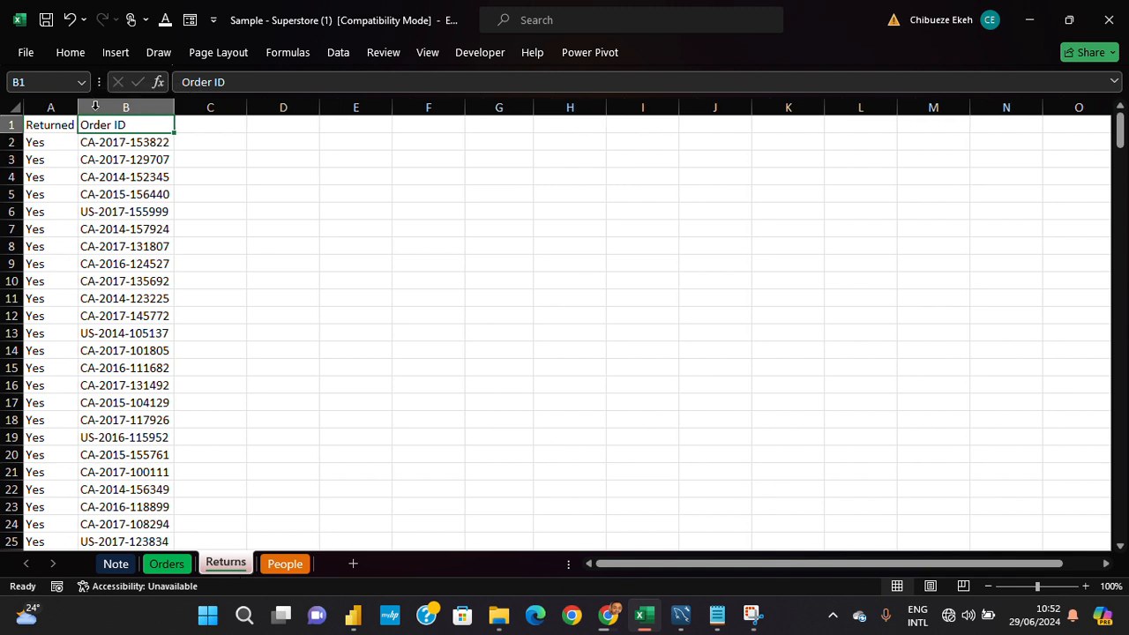
{"action": "scroll", "coordinate": [49, 212], "scroll_direction": "down", "scroll_amount": 4}
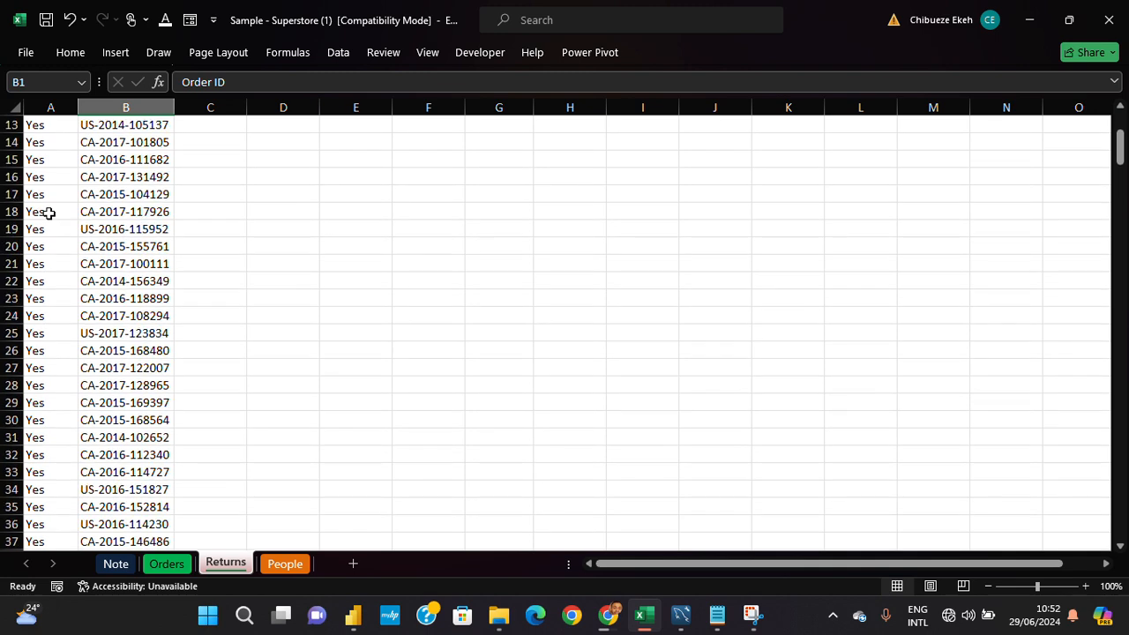
{"action": "scroll", "coordinate": [48, 213], "scroll_direction": "up", "scroll_amount": 4}
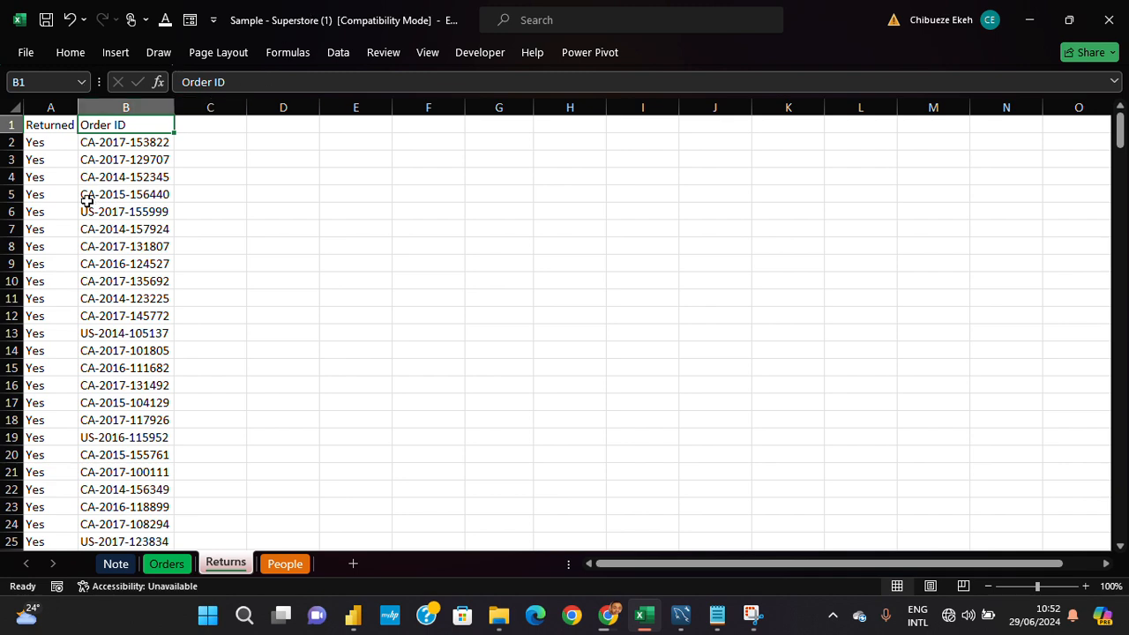
{"action": "left_click", "coordinate": [278, 564]}
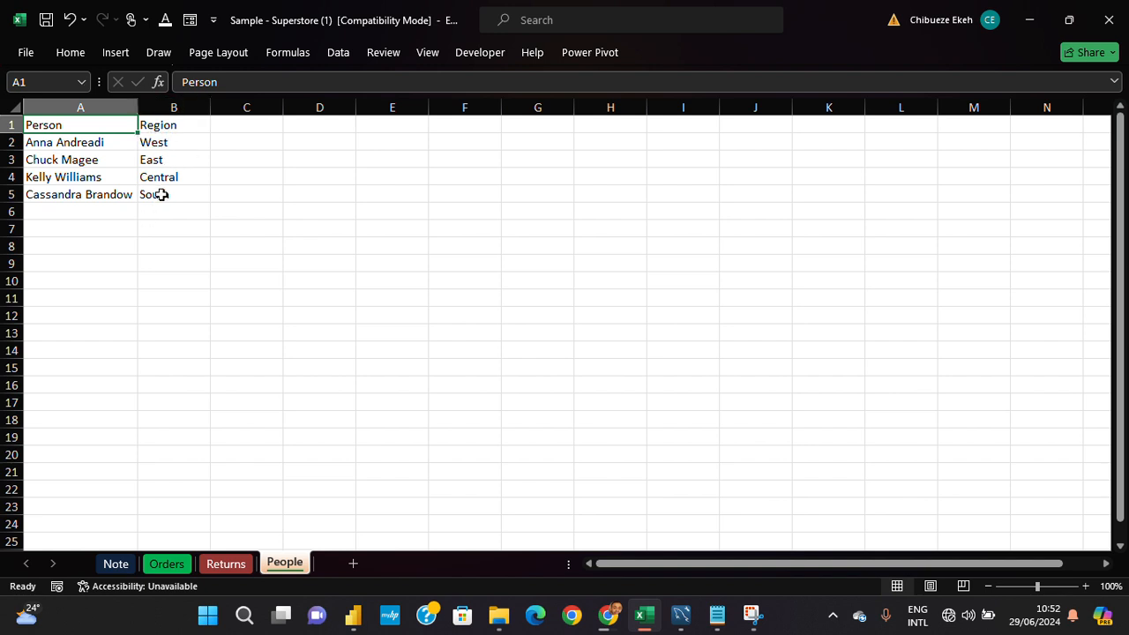
{"action": "left_click", "coordinate": [167, 562]}
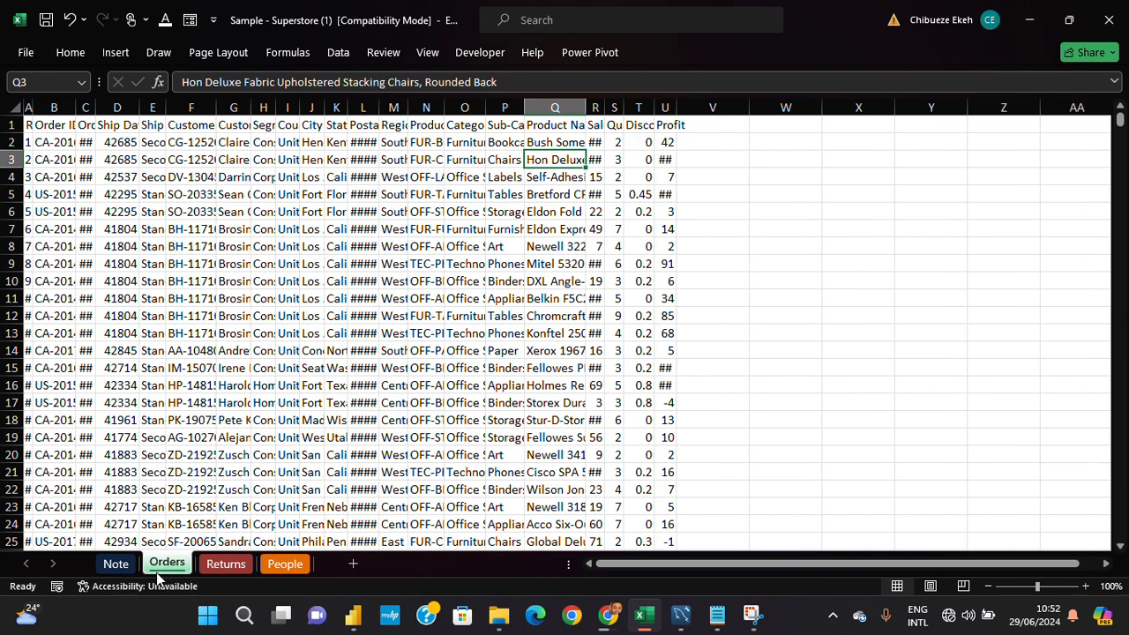
- Review the data type notes and data-cleaning checklist on the Note sheet, and return to Orders
{"action": "left_click", "coordinate": [231, 438]}
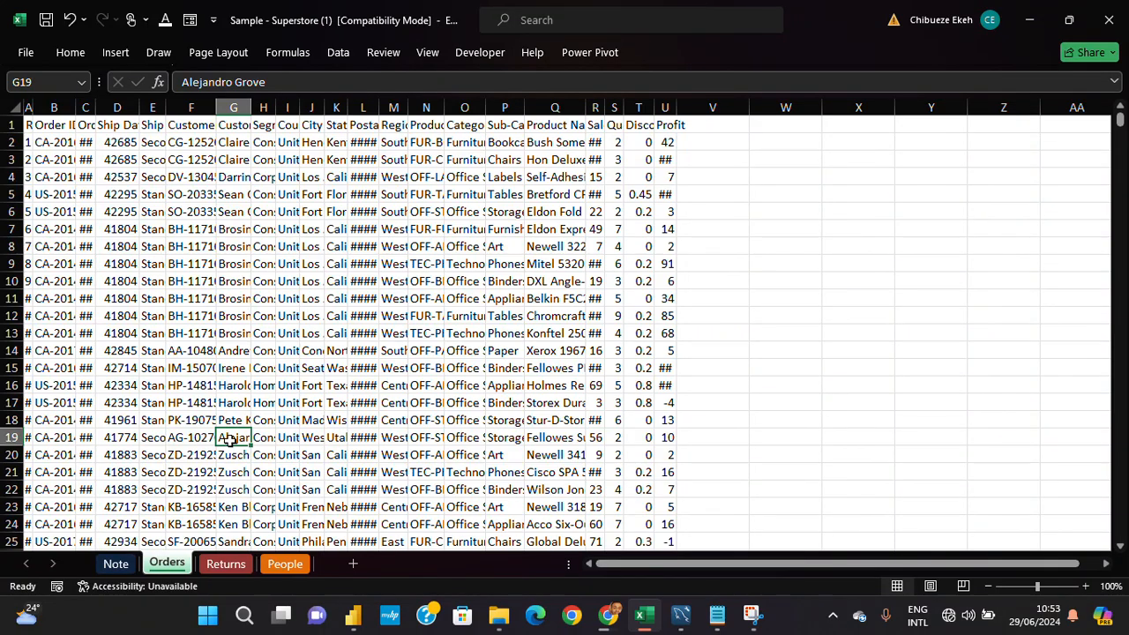
{"action": "left_click", "coordinate": [127, 565]}
{"action": "scroll", "coordinate": [141, 333], "scroll_direction": "down", "scroll_amount": 4}
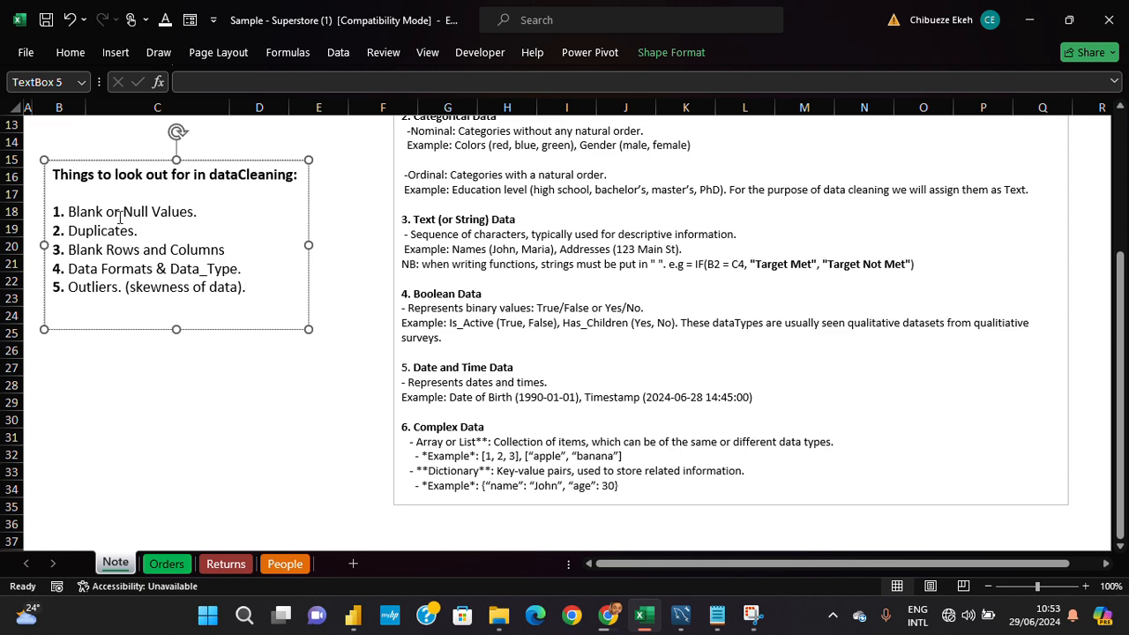
{"action": "left_click", "coordinate": [166, 564]}
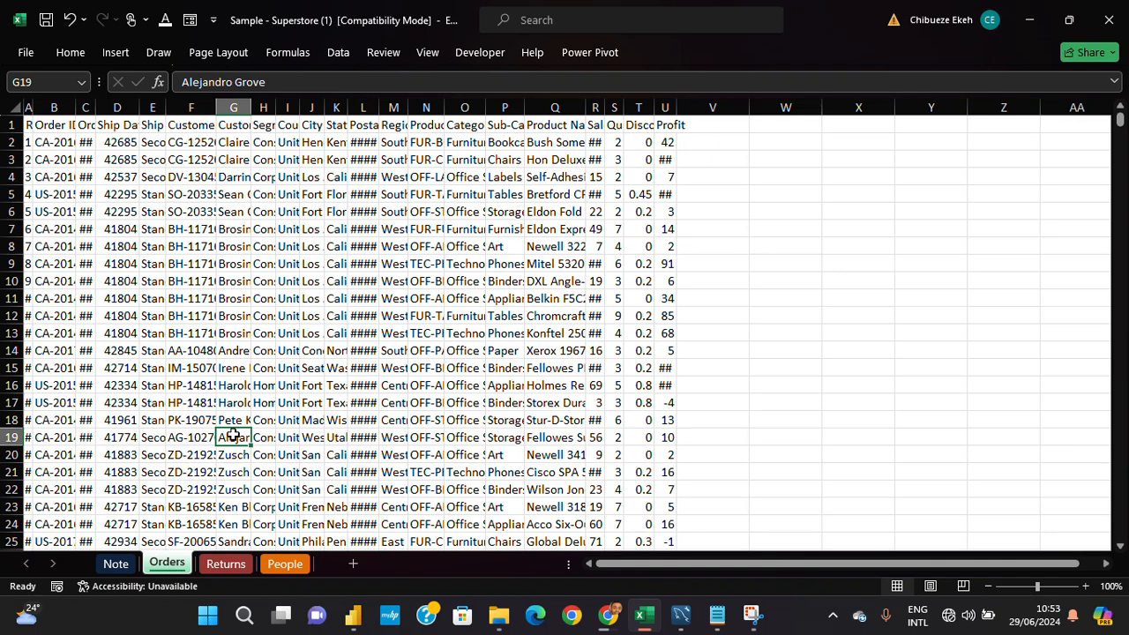
- Select the Row ID column from cell A1 to the last record to check the number of rows, and return to A1
{"action": "key", "text": "Up"}
{"action": "key", "text": "Up"}
{"action": "key", "text": "Up"}
{"action": "key", "text": "Up"}
{"action": "key", "text": "Up"}
{"action": "key", "text": "Up"}
{"action": "key", "text": "Up"}
{"action": "key", "text": "Up"}
{"action": "key", "text": "Up"}
{"action": "key", "text": "Up"}
{"action": "key", "text": "Up"}
{"action": "key", "text": "Up"}
{"action": "key", "text": "Up"}
{"action": "key", "text": "Up"}
{"action": "key", "text": "Up"}
{"action": "key", "text": "Up"}
{"action": "key", "text": "Up"}
{"action": "key", "text": "Up"}
{"action": "key", "text": "Left"}
{"action": "key", "text": "Left"}
{"action": "key", "text": "Left"}
{"action": "key", "text": "Left"}
{"action": "key", "text": "Left"}
{"action": "key", "text": "Left"}
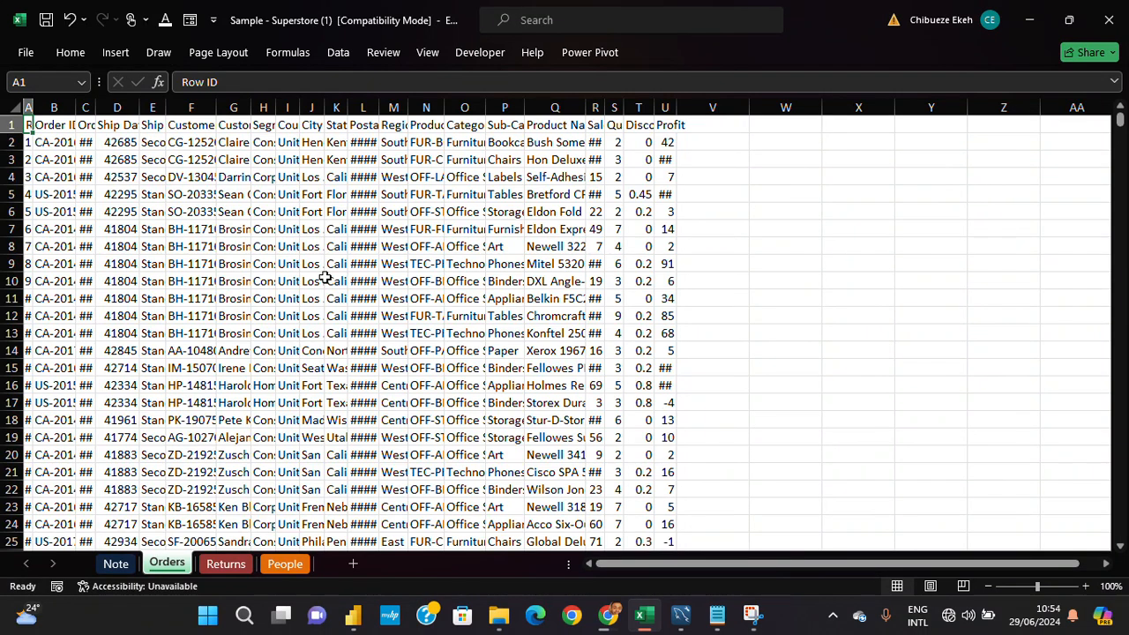
{"action": "key", "text": "ctrl+shift+Down"}
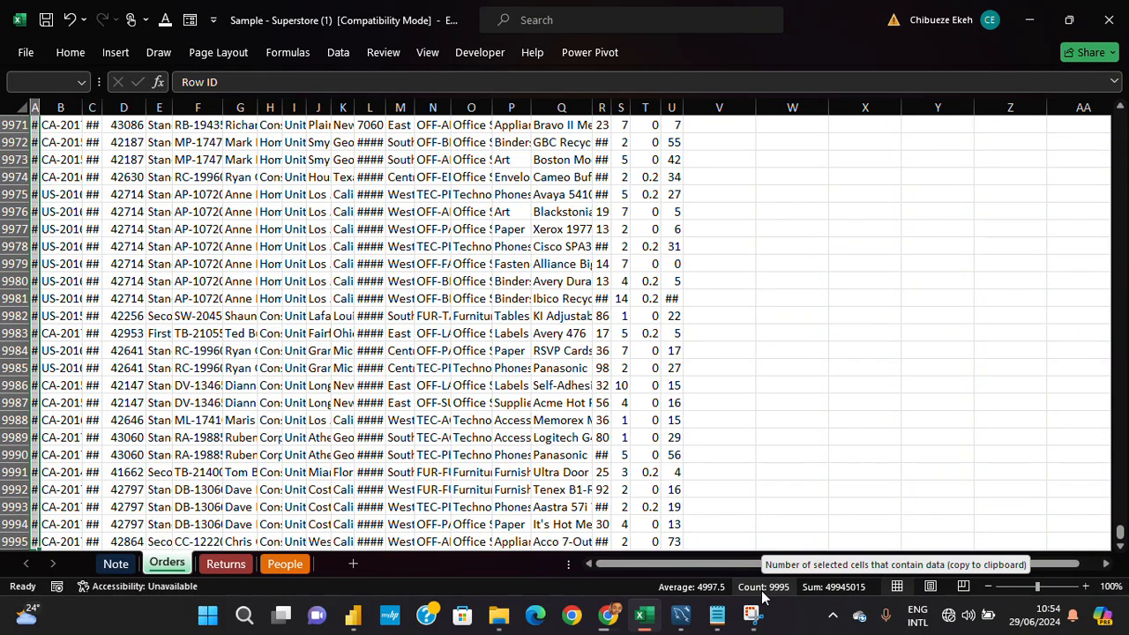
{"action": "key", "text": "ctrl+Home"}
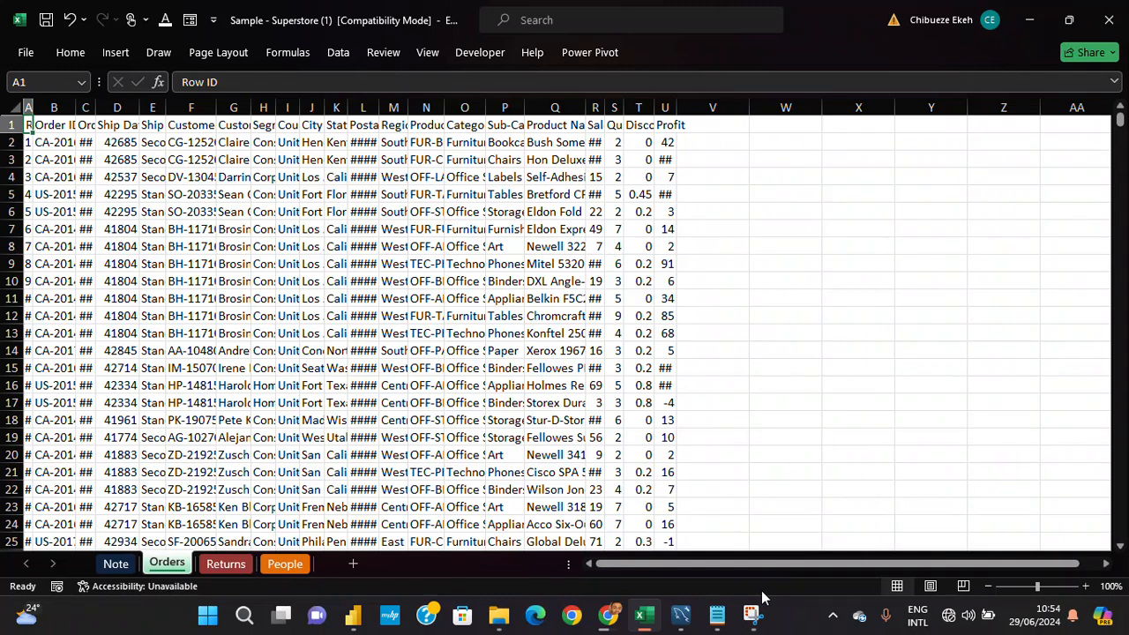
{"action": "key", "text": "ctrl+shift+Down"}
{"action": "key", "text": "ctrl+Home"}
{"action": "key", "text": "Down"}
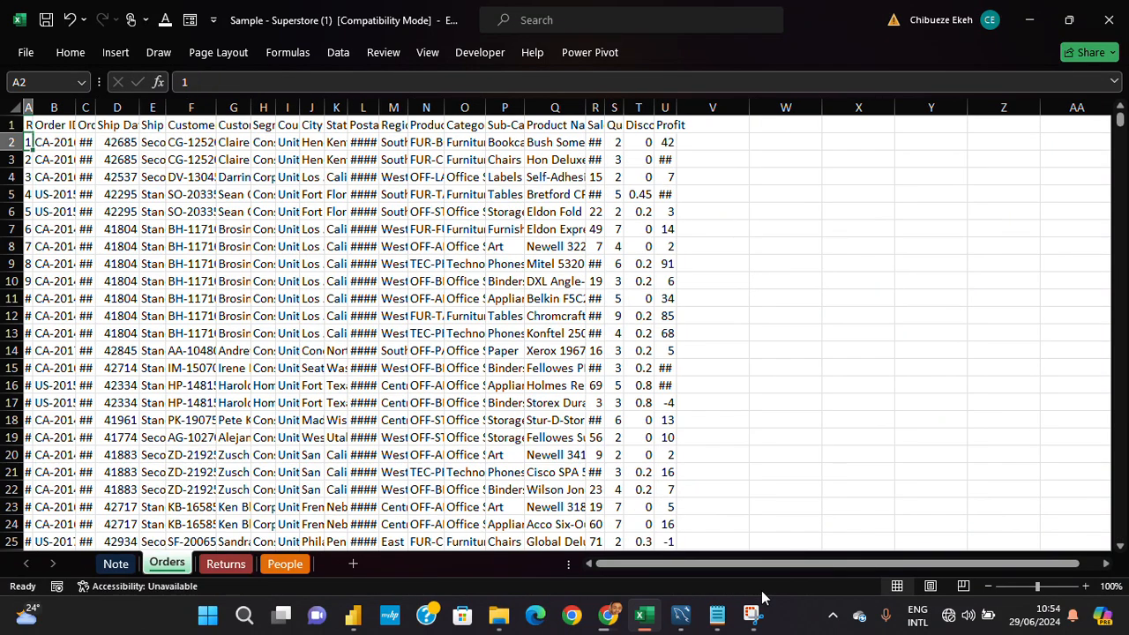
{"action": "key", "text": "Up"}
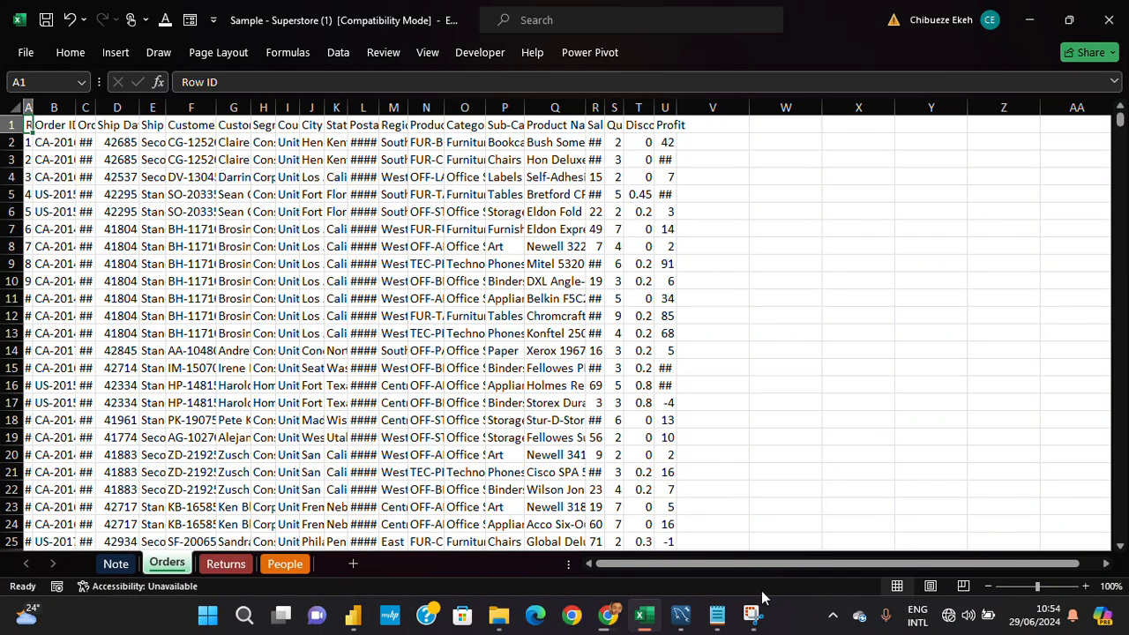
- Select the full header row of the Orders sheet to check the number of columns
{"action": "key", "text": "ctrl+shift+Right"}
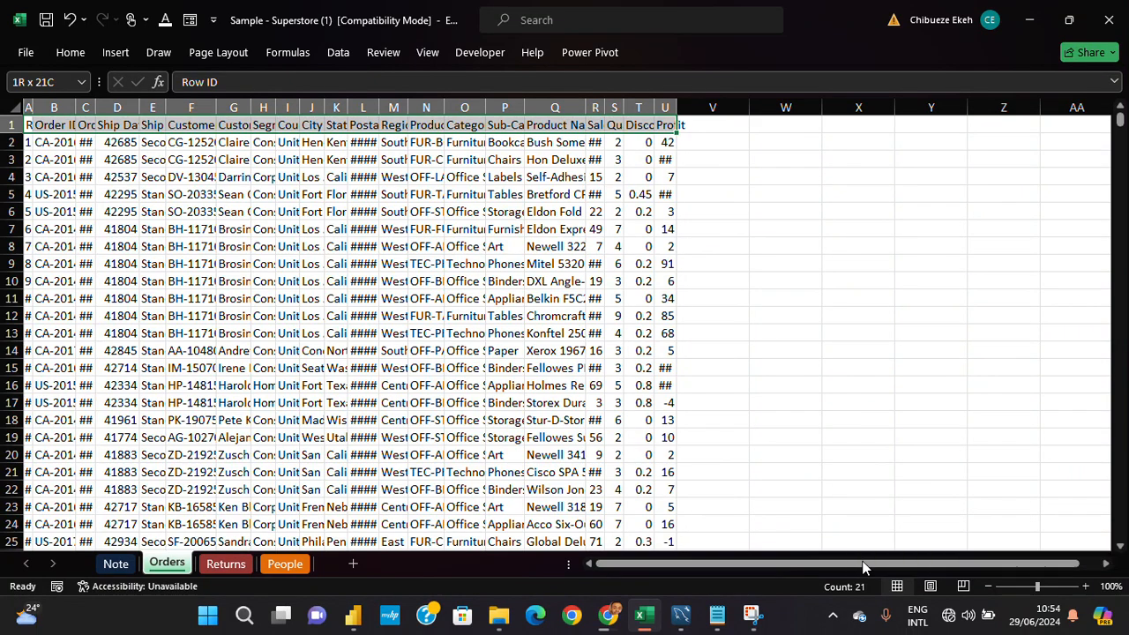
{"action": "key", "text": "ctrl+shift+Left"}
{"action": "key", "text": "ctrl+shift+Right"}
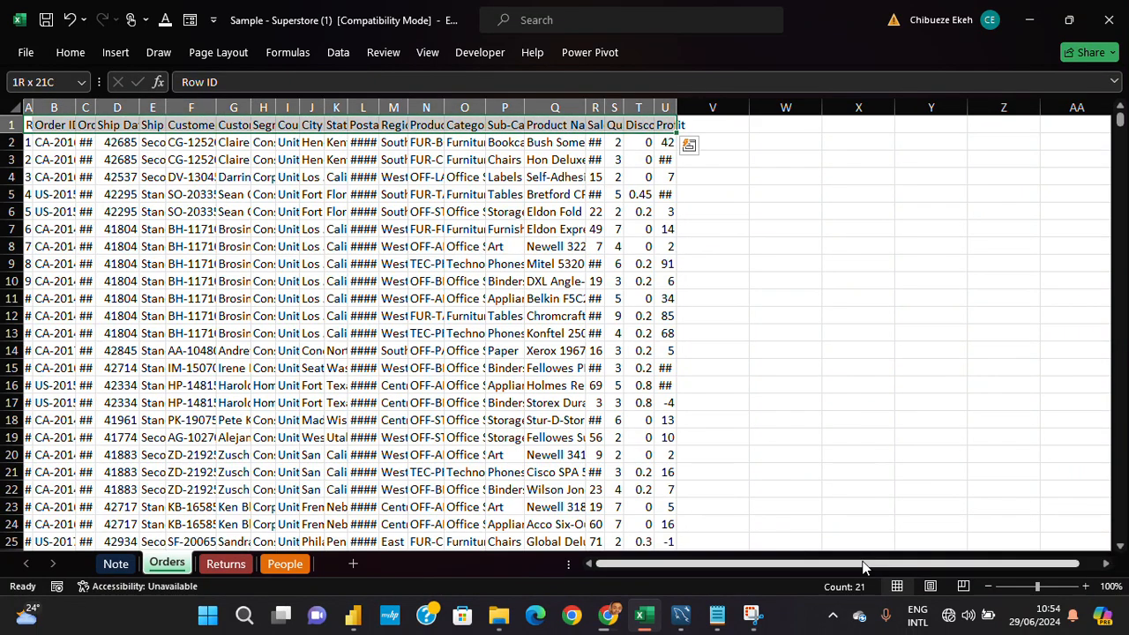
- Select the entire Orders dataset from cell A1 and autofit its column widths
{"action": "key", "text": "ctrl+shift+Down"}
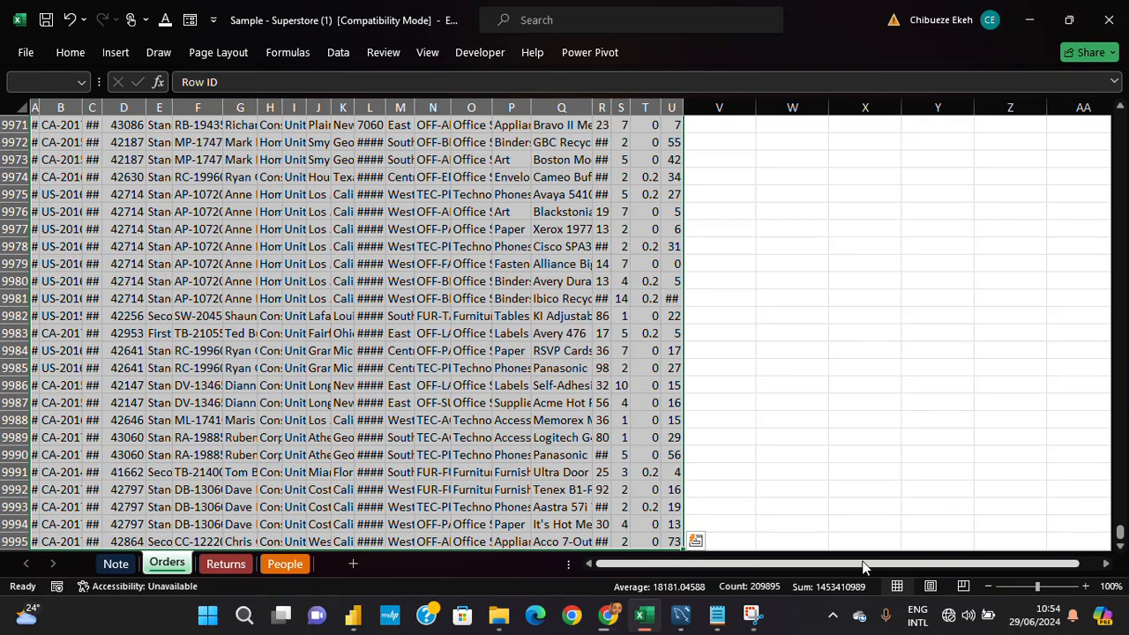
{"action": "key", "text": "ctrl+Home"}
{"action": "key", "text": "ctrl+shift+Right"}
{"action": "key", "text": "ctrl+shift+Down"}
{"action": "key", "text": "alt"}
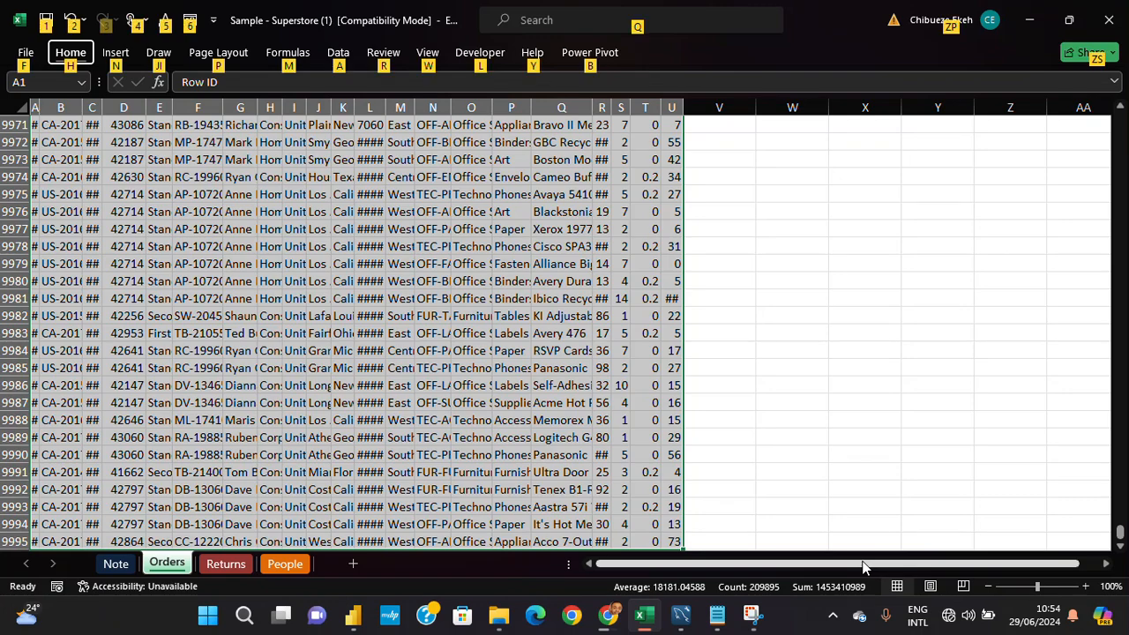
{"action": "key", "text": "h"}
{"action": "key", "text": "o"}
{"action": "key", "text": "i"}
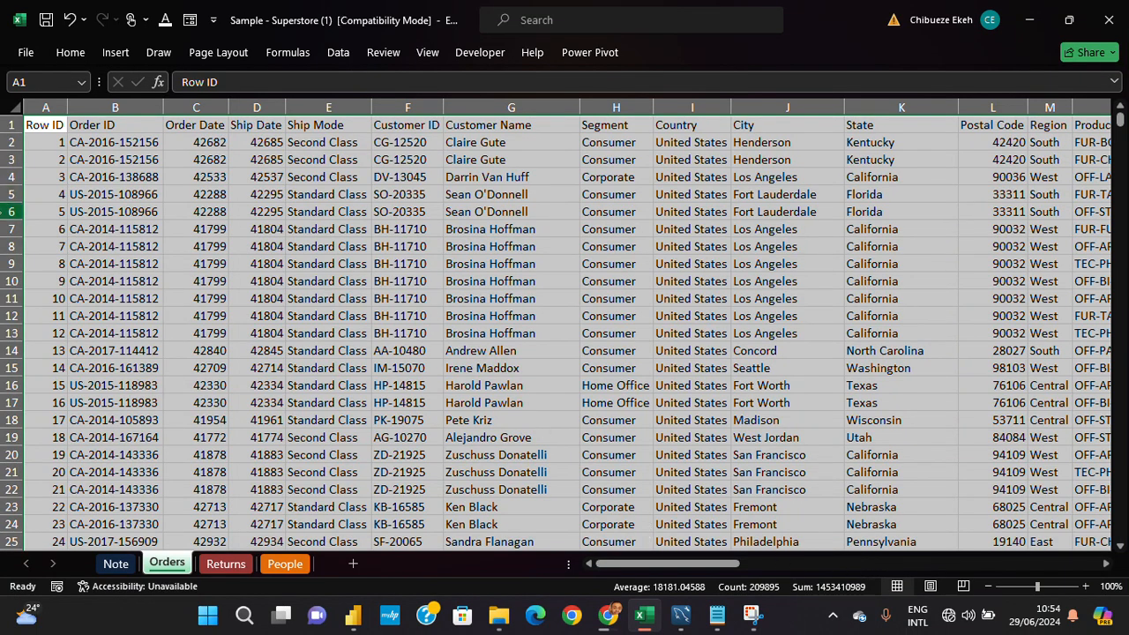
- Deselect the dataset and return to the Row ID header in cell A1
{"action": "left_click", "coordinate": [97, 180]}
{"action": "key", "text": "Right"}
{"action": "key", "text": "Right"}
{"action": "key", "text": "Right"}
{"action": "key", "text": "Right"}
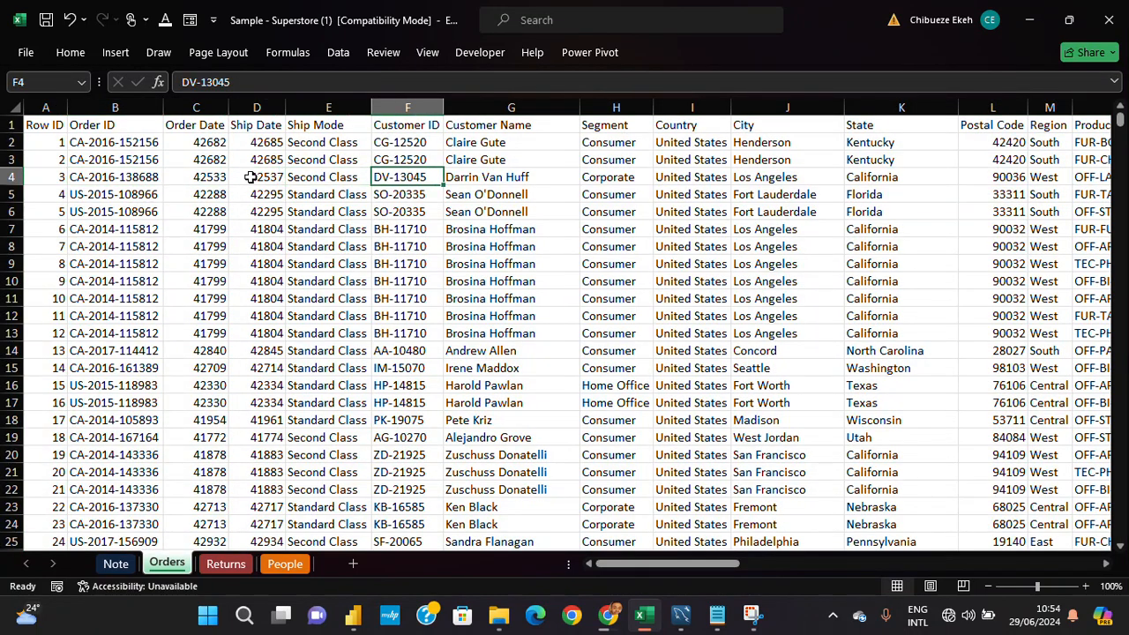
{"action": "key", "text": "Right"}
{"action": "key", "text": "Right"}
{"action": "key", "text": "Right"}
{"action": "key", "text": "Right"}
{"action": "key", "text": "Right"}
{"action": "key", "text": "Right"}
{"action": "key", "text": "Up"}
{"action": "key", "text": "Up"}
{"action": "key", "text": "Up"}
{"action": "key", "text": "Home"}
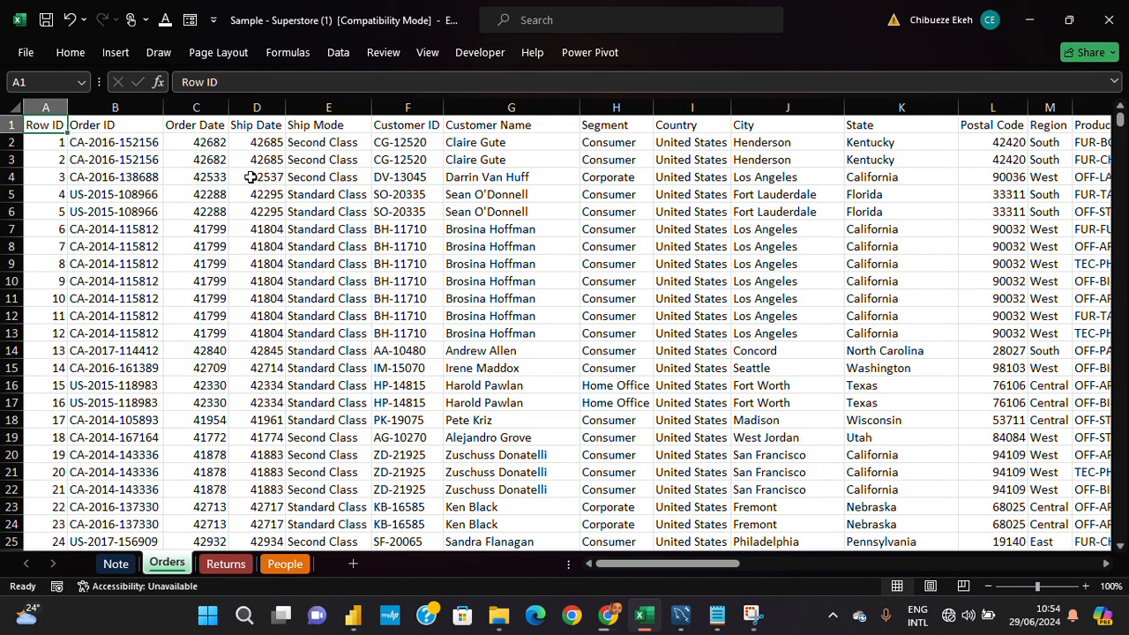
- Examine the Orders column headers across the sheet and go back to cell A1
{"action": "key", "text": "Right"}
{"action": "key", "text": "Right"}
{"action": "key", "text": "Right"}
{"action": "key", "text": "Right"}
{"action": "key", "text": "Right"}
{"action": "key", "text": "Right"}
{"action": "key", "text": "Right"}
{"action": "key", "text": "Right"}
{"action": "key", "text": "Right"}
{"action": "key", "text": "Right"}
{"action": "key", "text": "Right"}
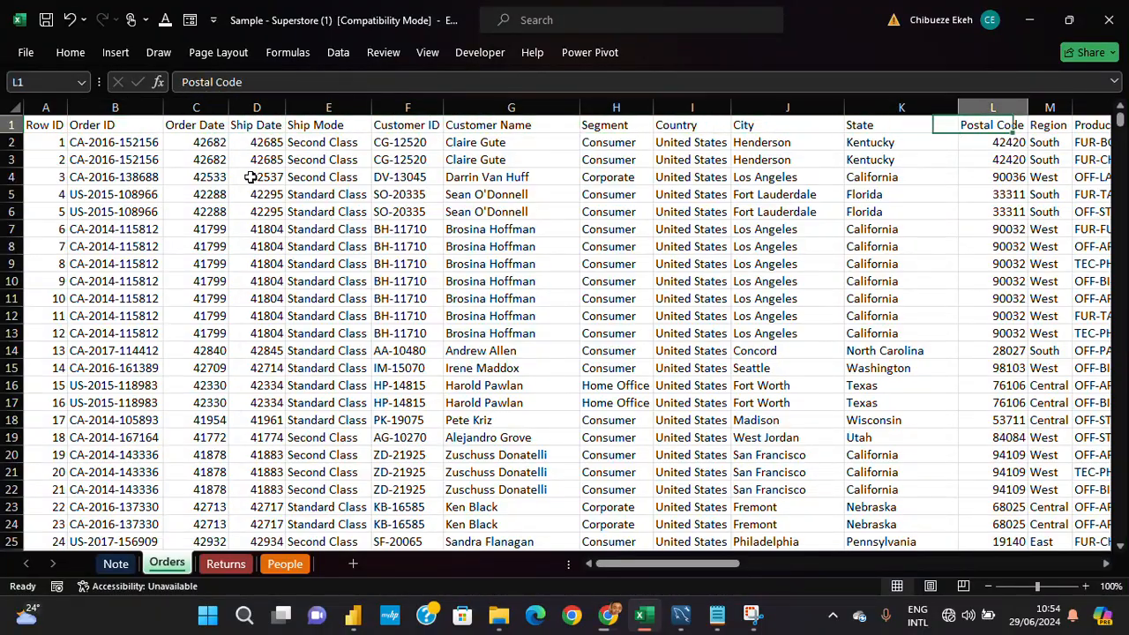
{"action": "key", "text": "Right"}
{"action": "key", "text": "Right"}
{"action": "key", "text": "Right"}
{"action": "key", "text": "Right"}
{"action": "key", "text": "Right"}
{"action": "key", "text": "Right"}
{"action": "key", "text": "Left"}
{"action": "key", "text": "Left"}
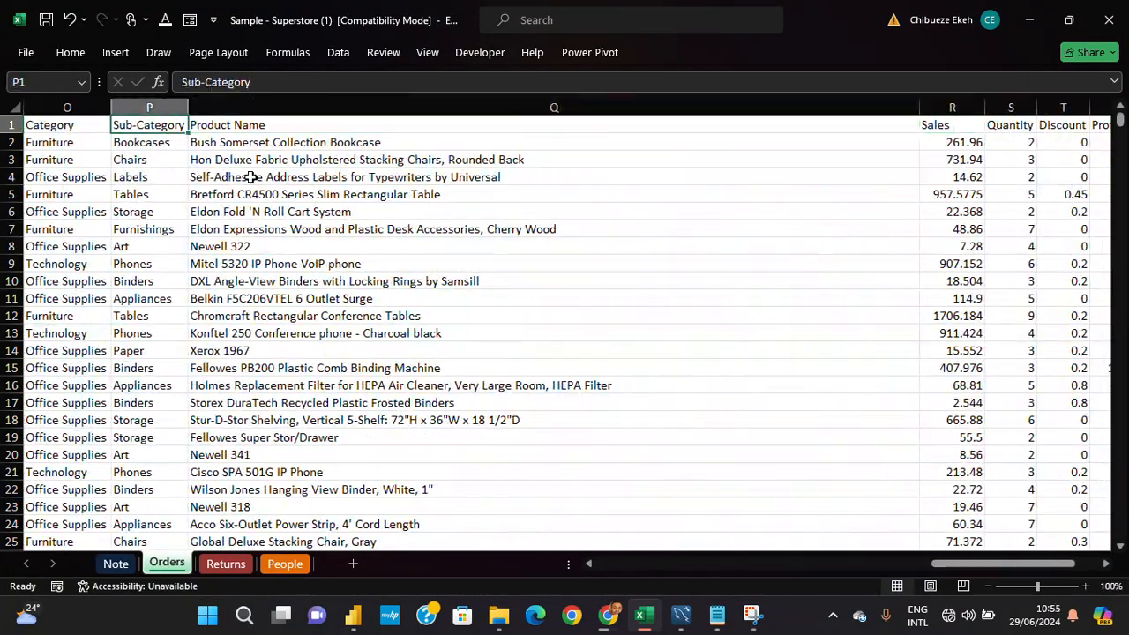
{"action": "key", "text": "Left"}
{"action": "key", "text": "Left"}
{"action": "key", "text": "Left"}
{"action": "key", "text": "Left"}
{"action": "key", "text": "Left"}
{"action": "key", "text": "Left"}
{"action": "key", "text": "Left"}
{"action": "key", "text": "Left"}
{"action": "key", "text": "Left"}
{"action": "key", "text": "Left"}
{"action": "key", "text": "Left"}
{"action": "key", "text": "Left"}
{"action": "key", "text": "Left"}
{"action": "key", "text": "Left"}
{"action": "key", "text": "Left"}
{"action": "key", "text": "Right"}
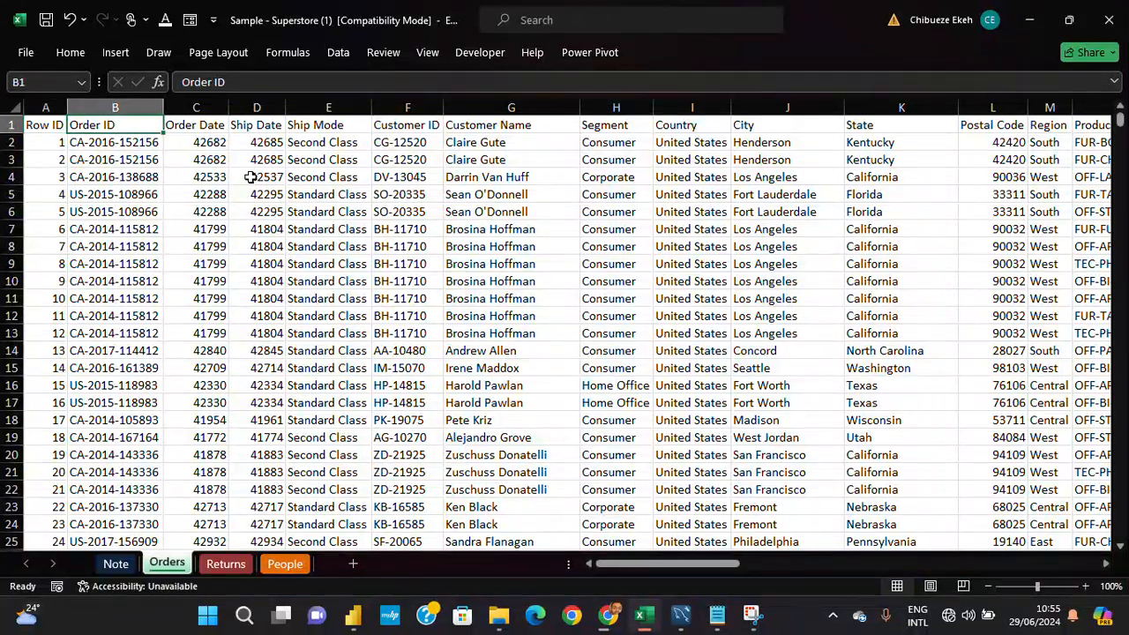
{"action": "key", "text": "Down"}
{"action": "key", "text": "Up"}
{"action": "key", "text": "Left"}
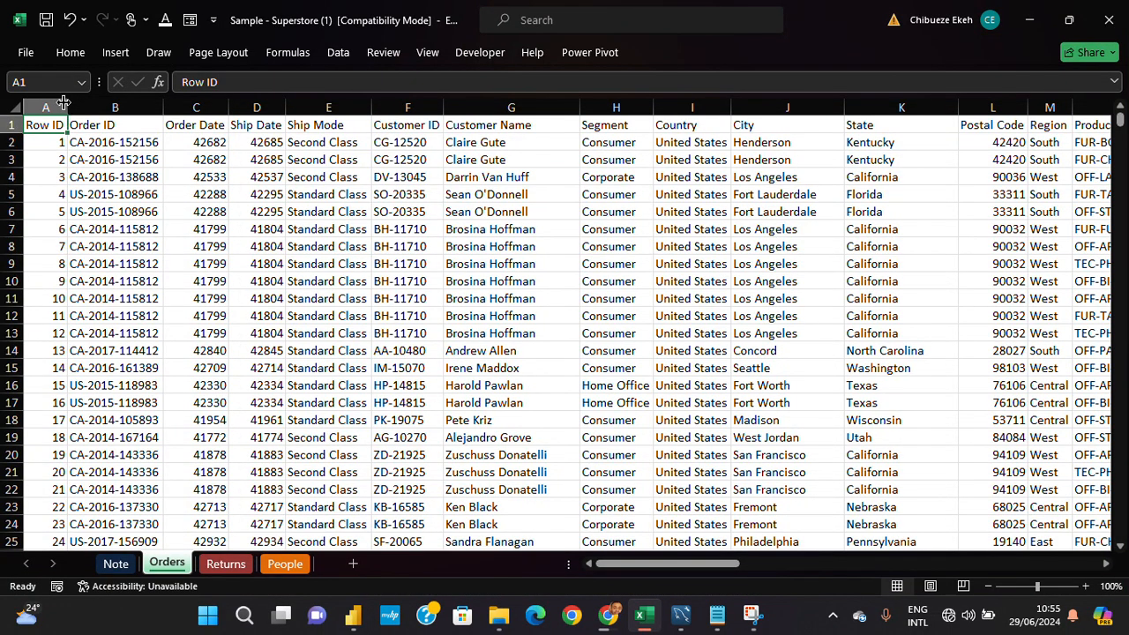
- Examine the Row ID, Order ID, Order Date and Ship Date values, and consult the data-cleaning checklist on the Note sheet
{"action": "left_click_drag", "start_coordinate": [40, 196], "coordinate": [40, 385]}
{"action": "left_click", "coordinate": [7, 120]}
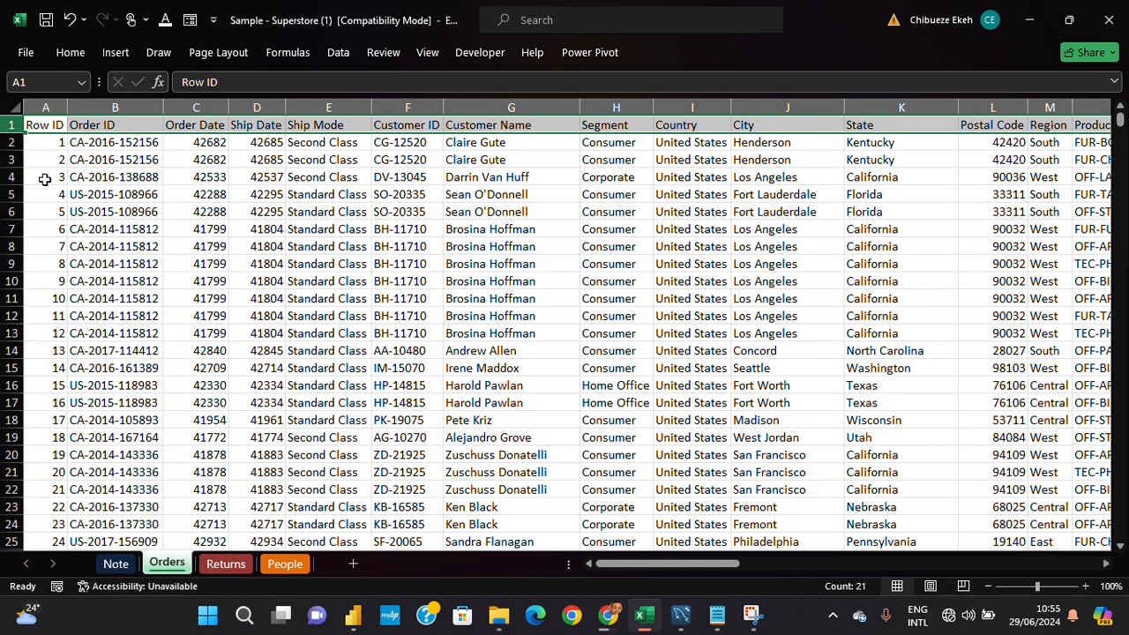
{"action": "left_click", "coordinate": [55, 123]}
{"action": "left_click", "coordinate": [115, 123]}
{"action": "left_click", "coordinate": [123, 143]}
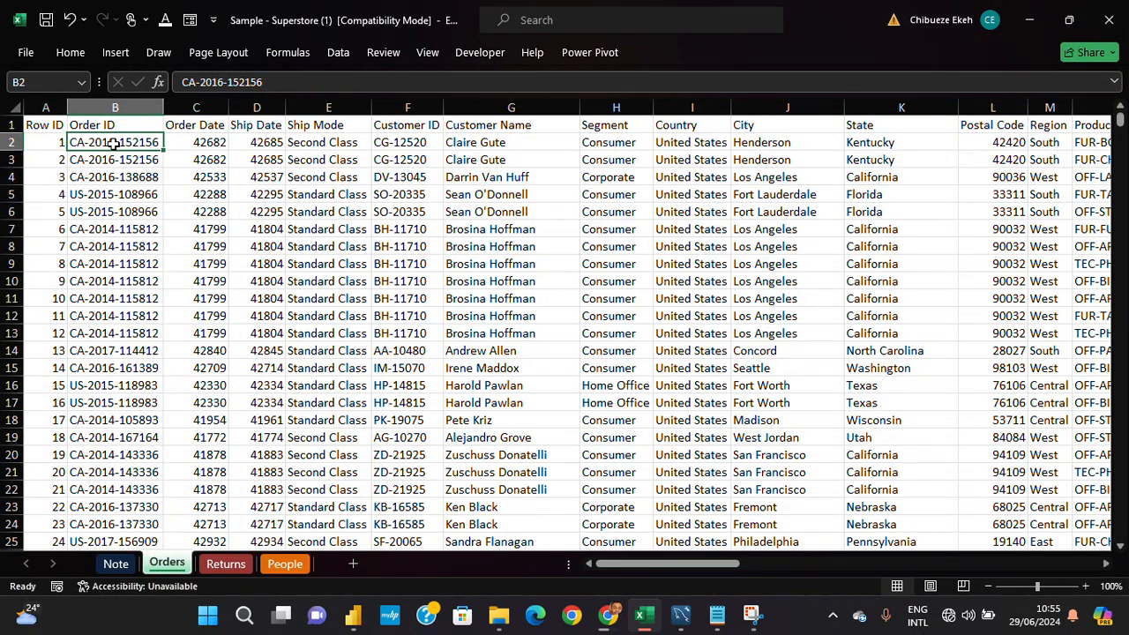
{"action": "left_click", "coordinate": [184, 124]}
{"action": "left_click", "coordinate": [217, 159]}
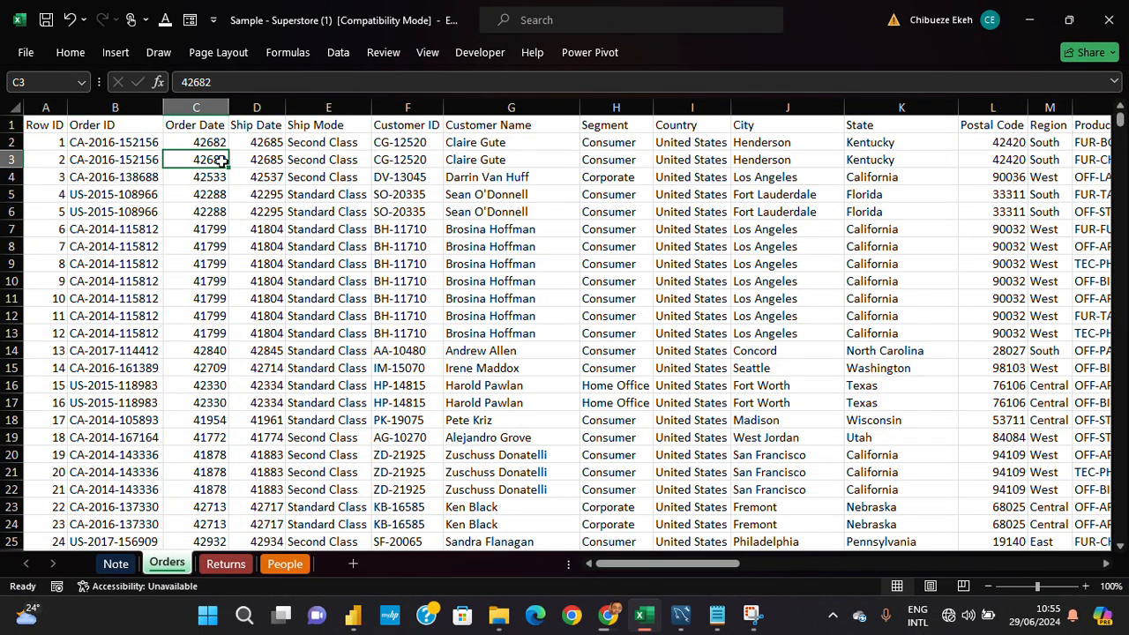
{"action": "left_click_drag", "start_coordinate": [211, 143], "coordinate": [266, 214]}
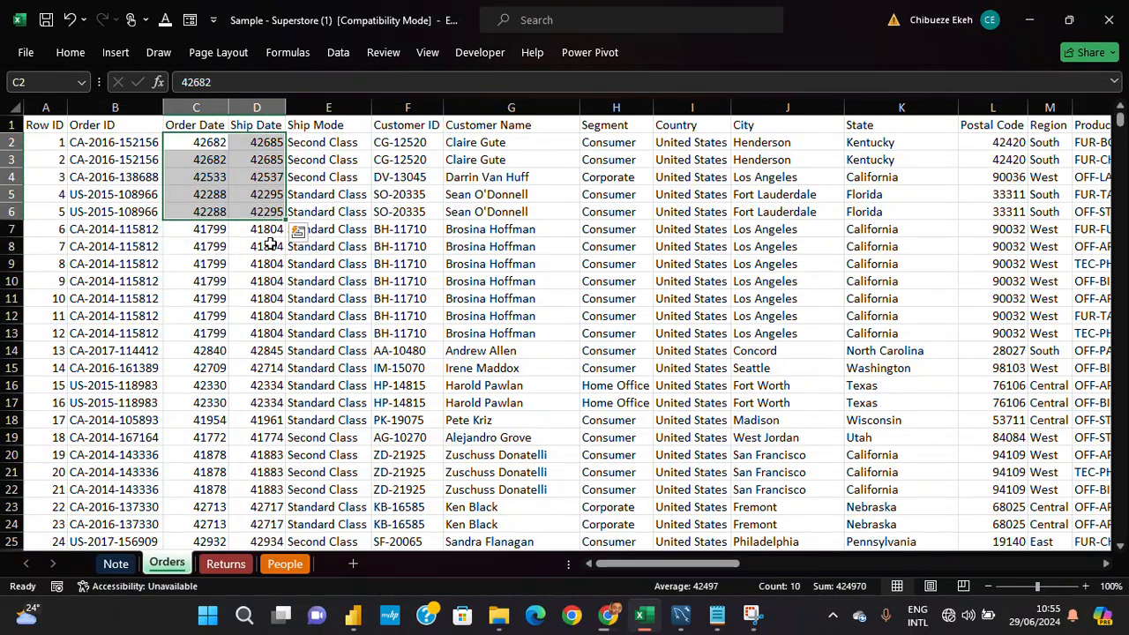
{"action": "left_click", "coordinate": [118, 563]}
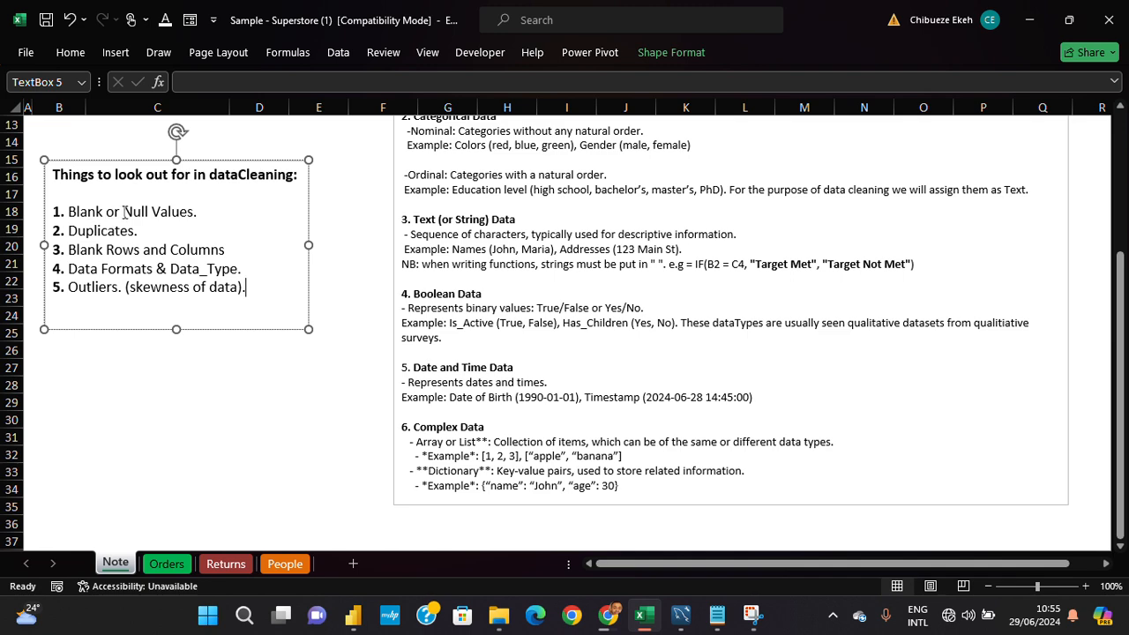
{"action": "left_click", "coordinate": [149, 569]}
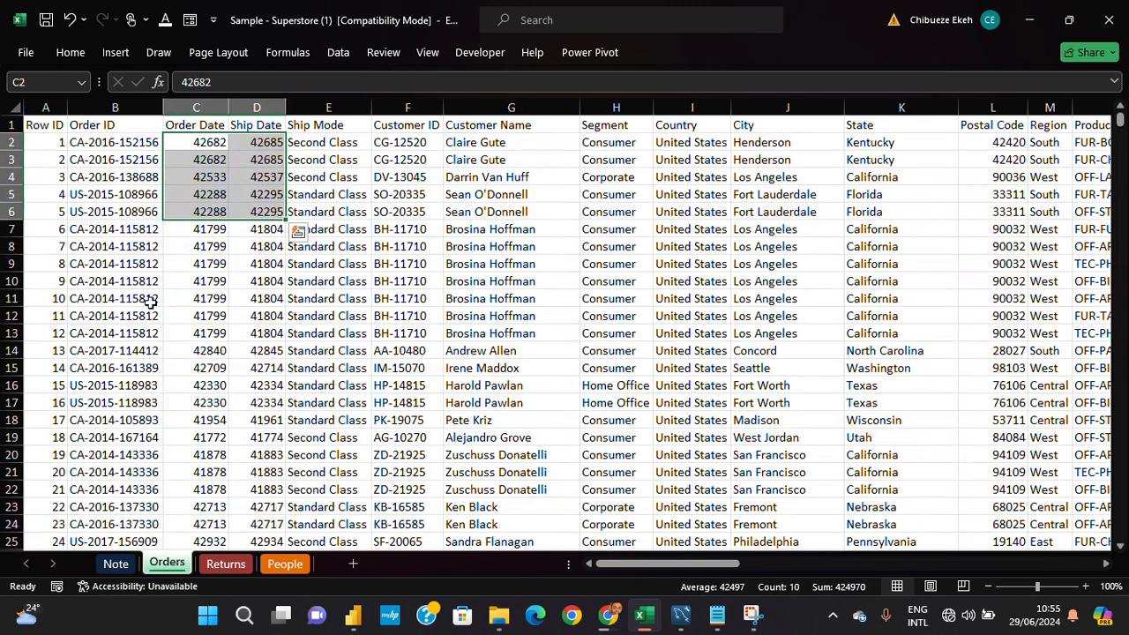
- Turn on filters for the Orders header row, starting from the Row ID header in cell A1
{"action": "left_click", "coordinate": [103, 121]}
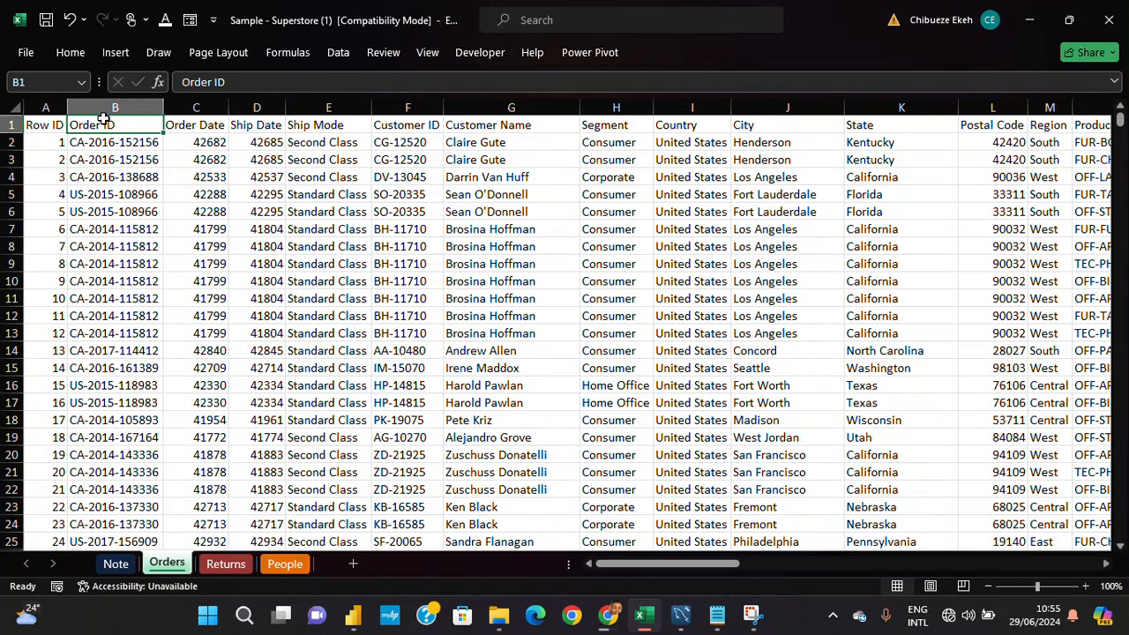
{"action": "left_click", "coordinate": [11, 125]}
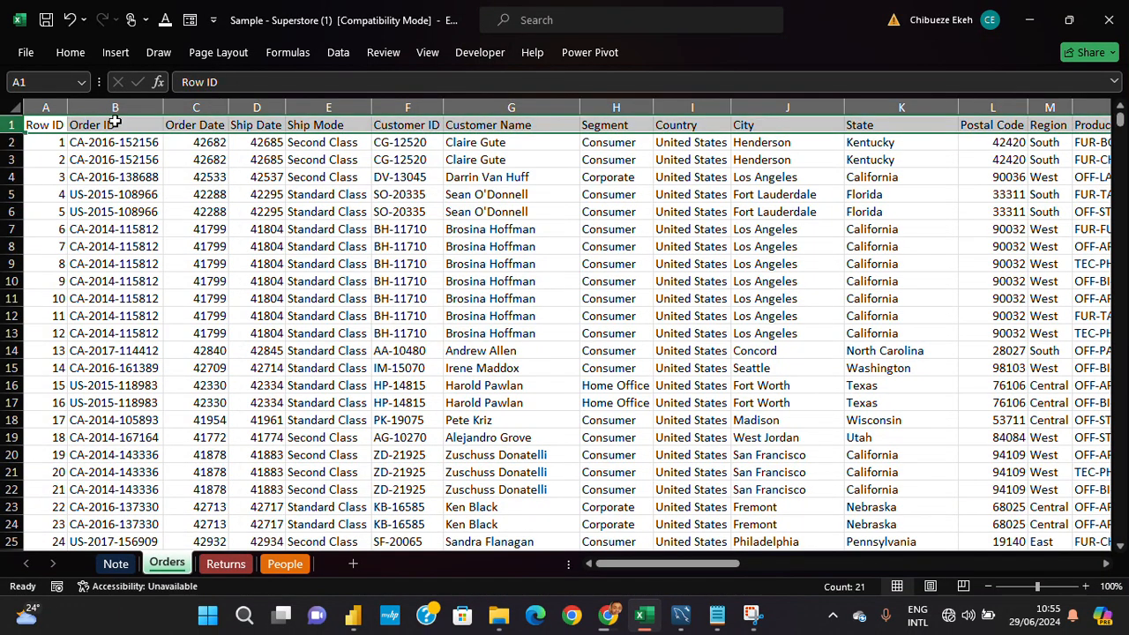
{"action": "left_click", "coordinate": [39, 125]}
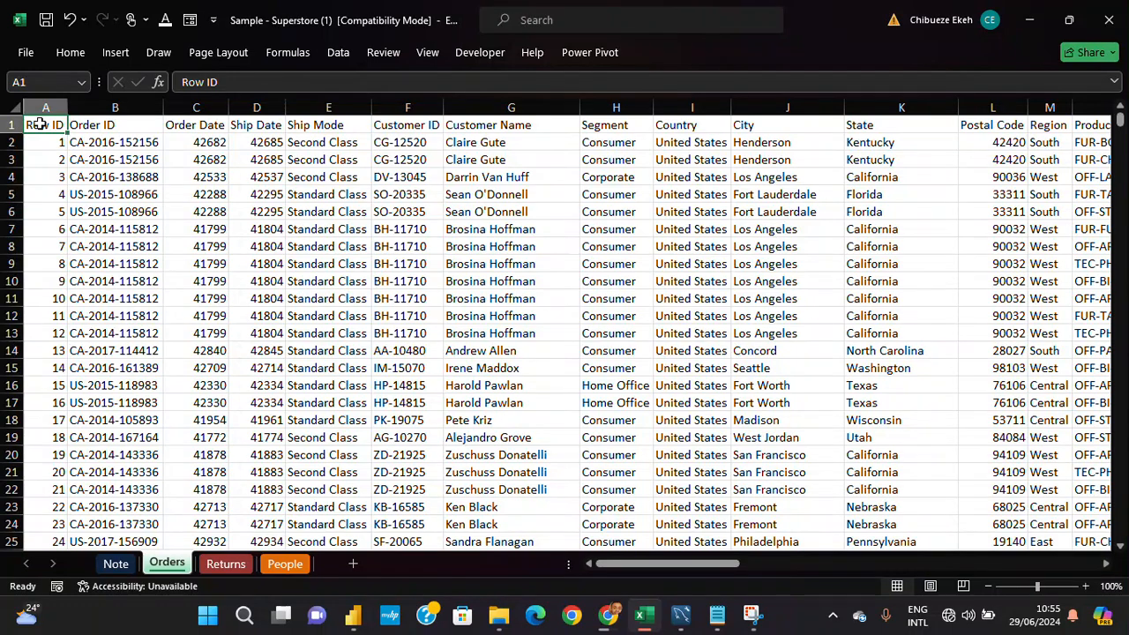
{"action": "key", "text": "ctrl+shift+l"}
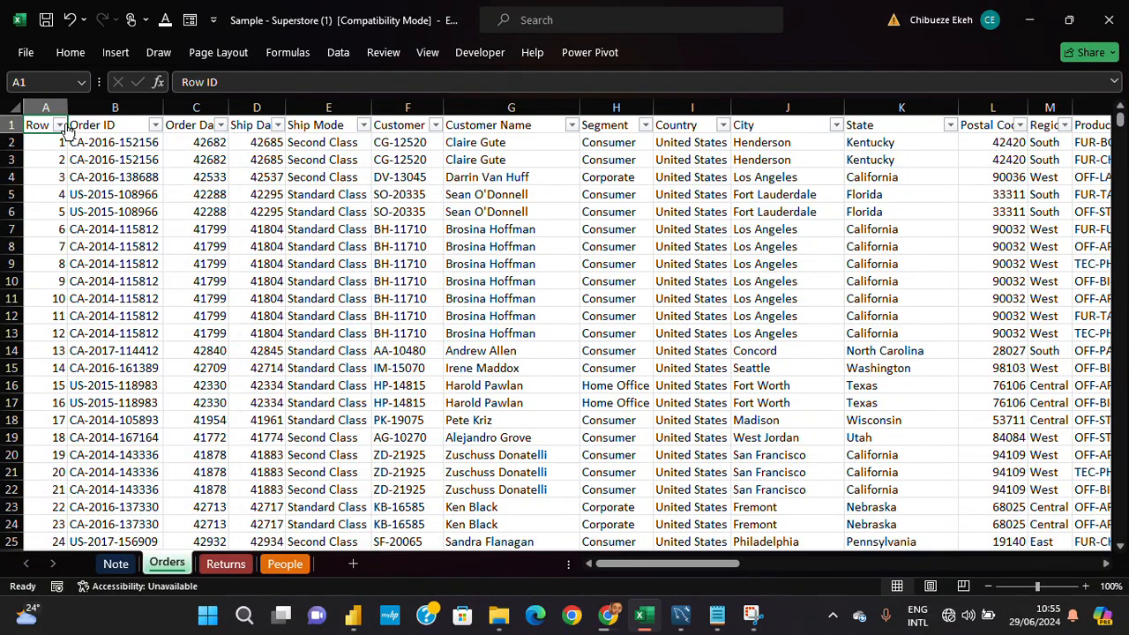
- Inspect the filter value lists of the Row ID, Order ID and Order Date columns for blanks or irregular entries
{"action": "left_click", "coordinate": [62, 126]}
{"action": "left_click", "coordinate": [62, 126]}
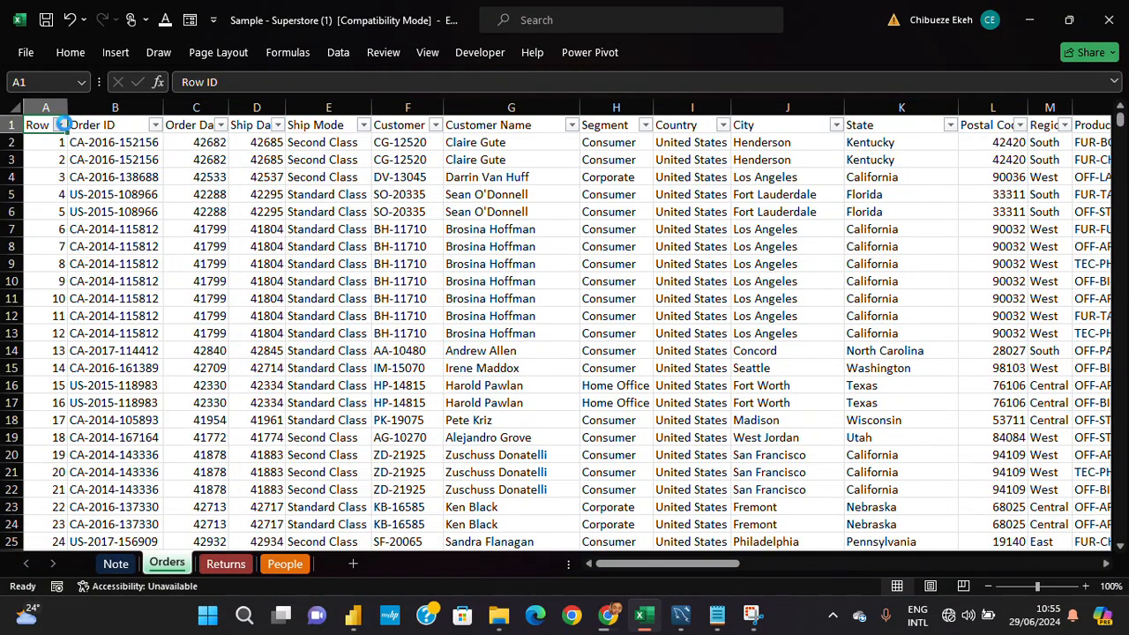
{"action": "left_click", "coordinate": [155, 127]}
{"action": "left_click", "coordinate": [155, 127]}
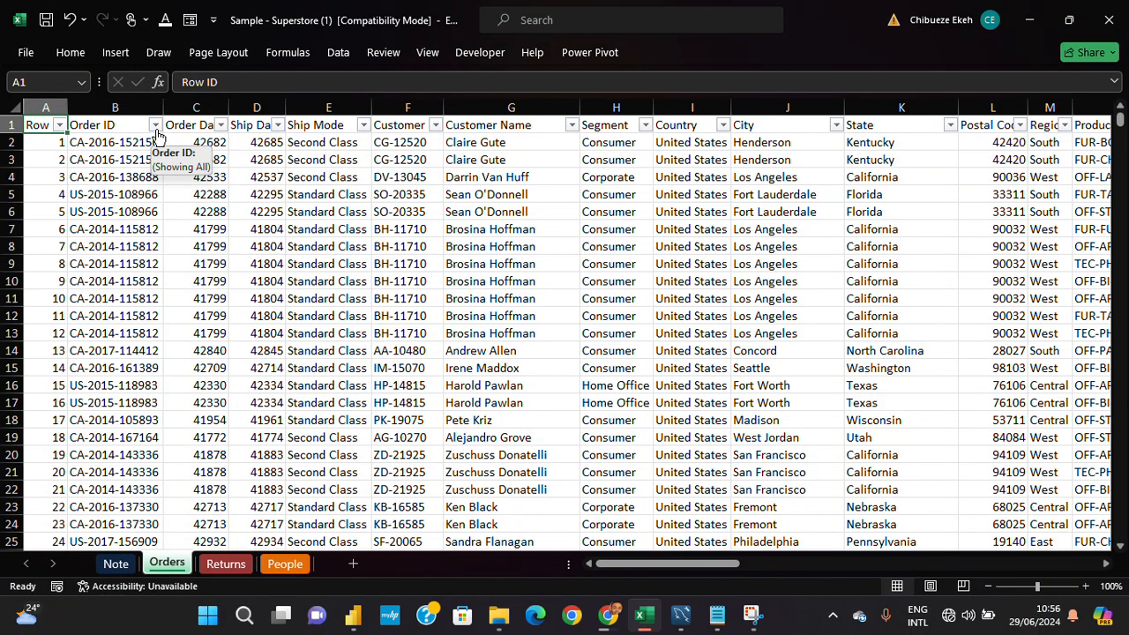
{"action": "left_click", "coordinate": [156, 127]}
{"action": "left_click", "coordinate": [156, 127]}
{"action": "left_click", "coordinate": [220, 126]}
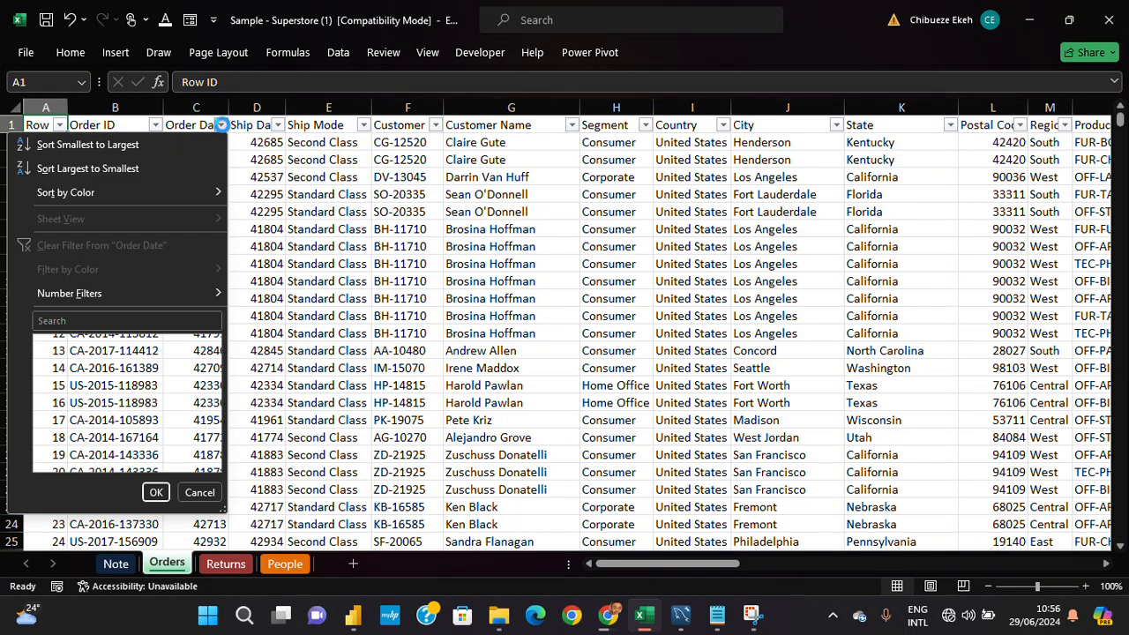
{"action": "scroll", "coordinate": [151, 378], "scroll_direction": "down", "scroll_amount": 5}
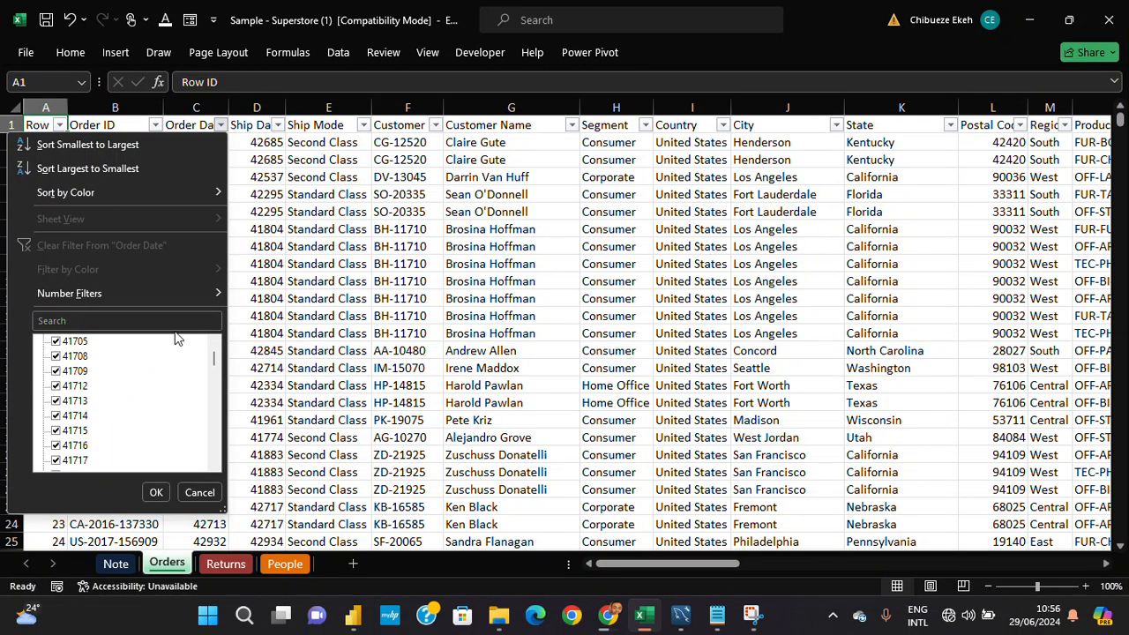
{"action": "left_click_drag", "start_coordinate": [217, 364], "coordinate": [228, 296]}
{"action": "left_click", "coordinate": [305, 255]}
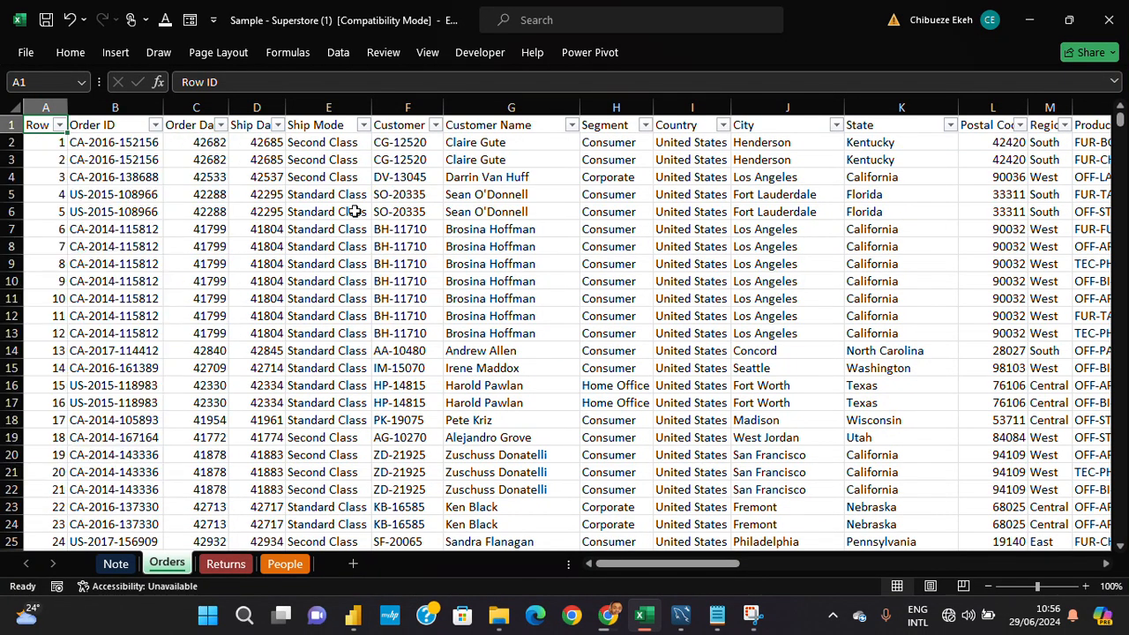
- Inspect the filter value lists of the Ship Date, Ship Mode and Customer Name columns without filtering anything
{"action": "left_click", "coordinate": [278, 126]}
{"action": "left_click_drag", "start_coordinate": [273, 358], "coordinate": [275, 467]}
{"action": "left_click", "coordinate": [212, 492]}
{"action": "left_click", "coordinate": [362, 124]}
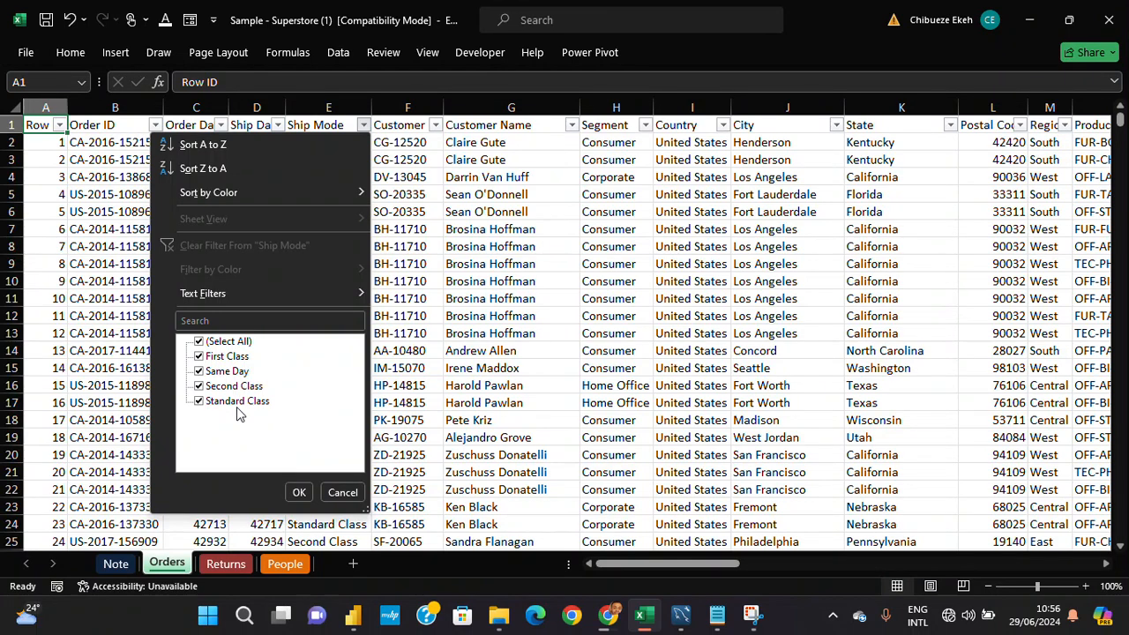
{"action": "left_click", "coordinate": [299, 492]}
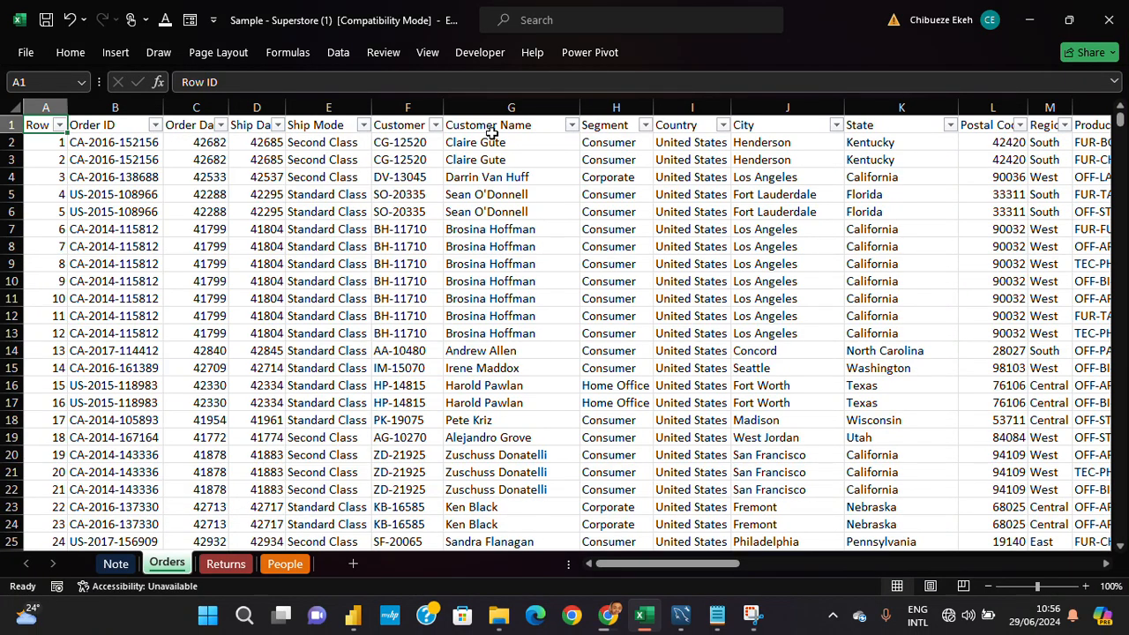
{"action": "left_click", "coordinate": [572, 124]}
{"action": "left_click_drag", "start_coordinate": [567, 372], "coordinate": [555, 472]}
{"action": "left_click", "coordinate": [550, 491]}
- Inspect the filter value lists of the Segment, City and State columns, leaving the data unfiltered
{"action": "left_click", "coordinate": [644, 125]}
{"action": "left_click", "coordinate": [849, 184]}
{"action": "left_click", "coordinate": [836, 130]}
{"action": "scroll", "coordinate": [789, 406], "scroll_direction": "down", "scroll_amount": 5}
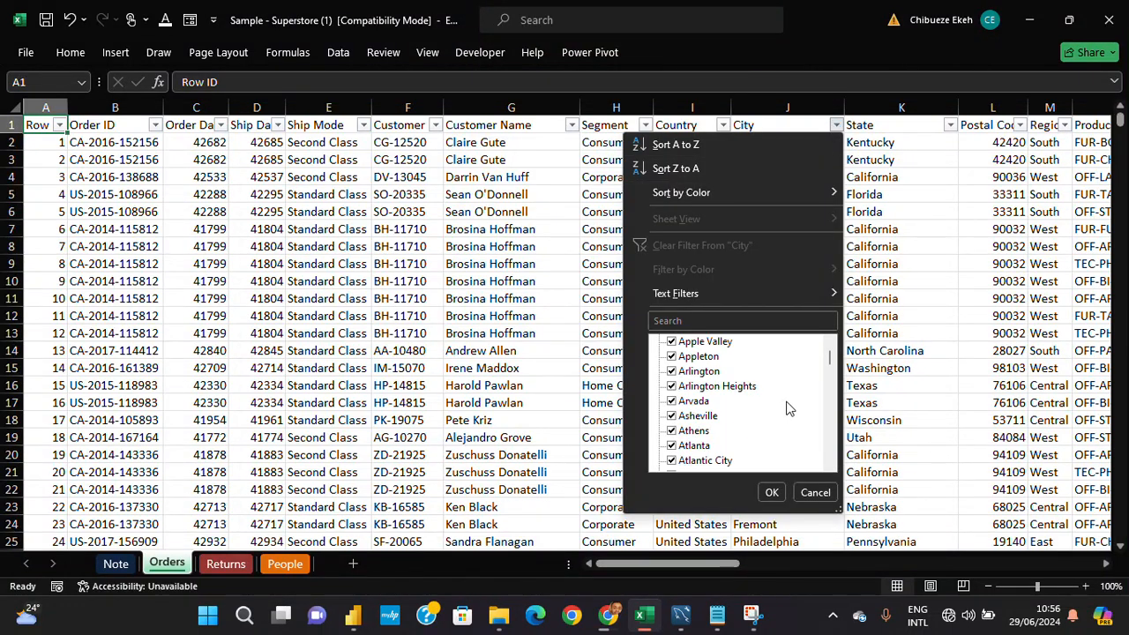
{"action": "left_click_drag", "start_coordinate": [829, 360], "coordinate": [843, 470]}
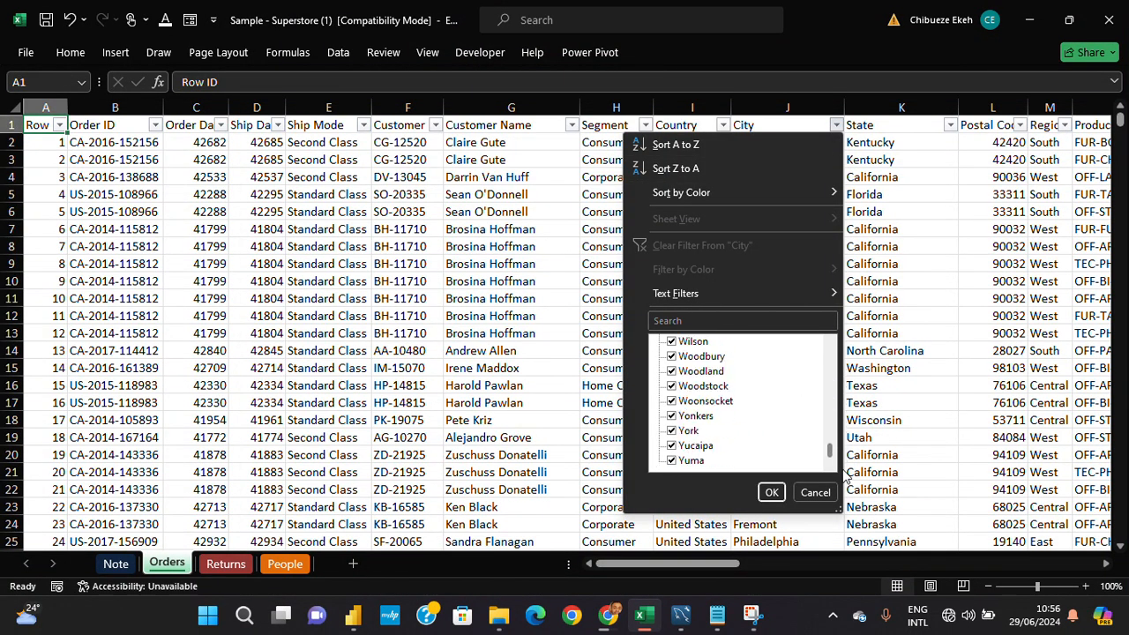
{"action": "left_click", "coordinate": [984, 234]}
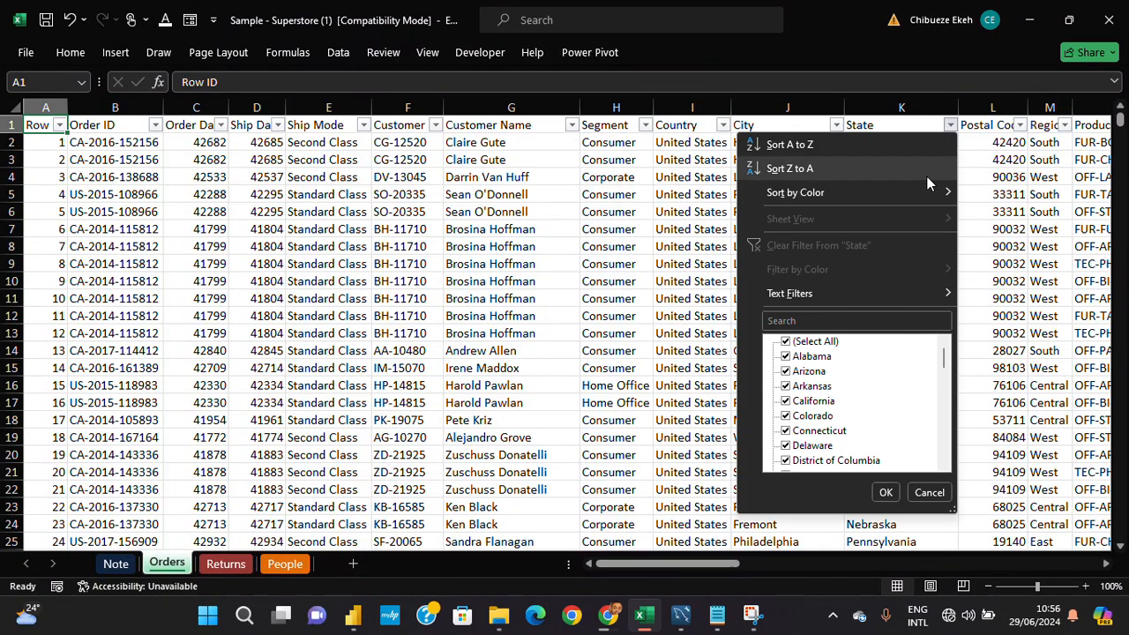
{"action": "left_click", "coordinate": [950, 124]}
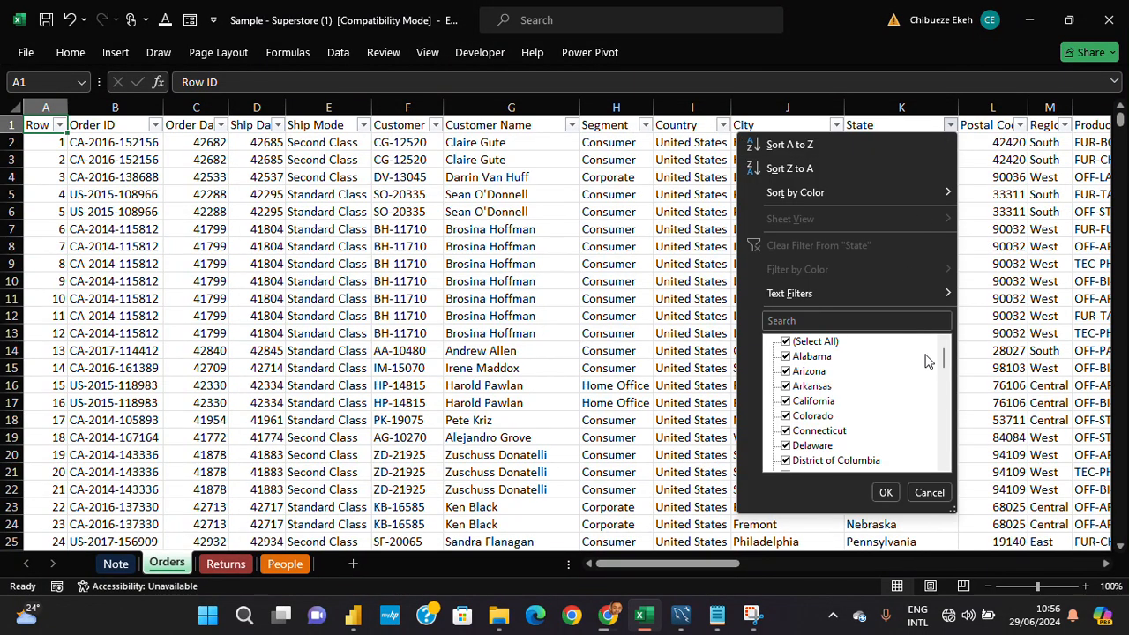
{"action": "left_click", "coordinate": [1090, 274]}
{"action": "left_click", "coordinate": [1106, 564]}
{"action": "left_click", "coordinate": [1106, 563]}
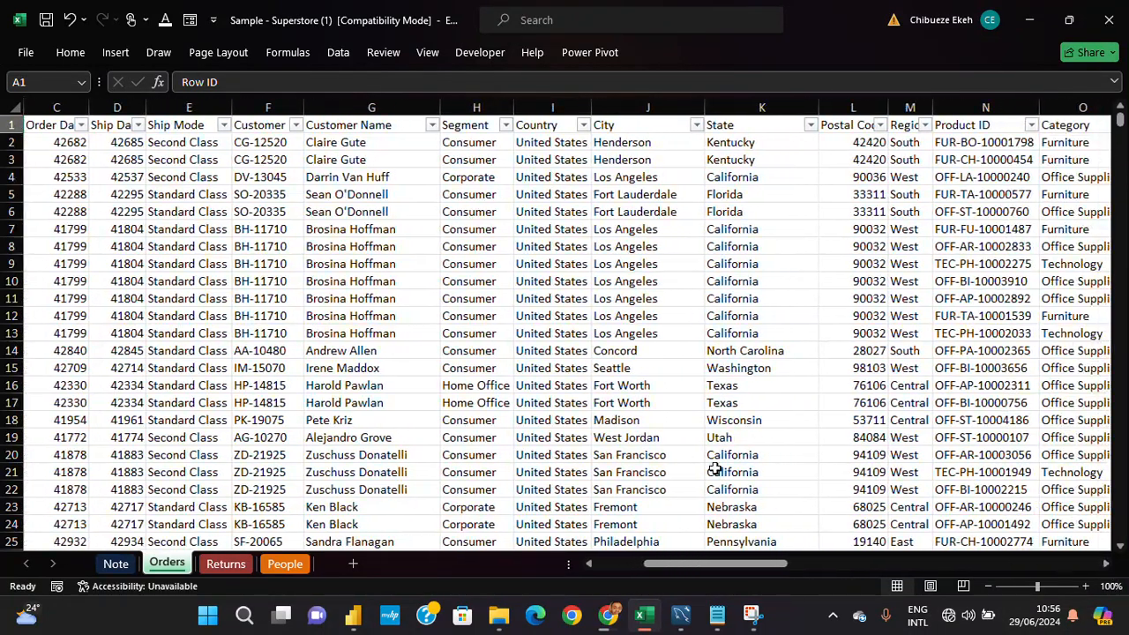
- Consult the data-cleaning checklist on the Note sheet and return to cell A1 of the Orders sheet
{"action": "left_click", "coordinate": [116, 564]}
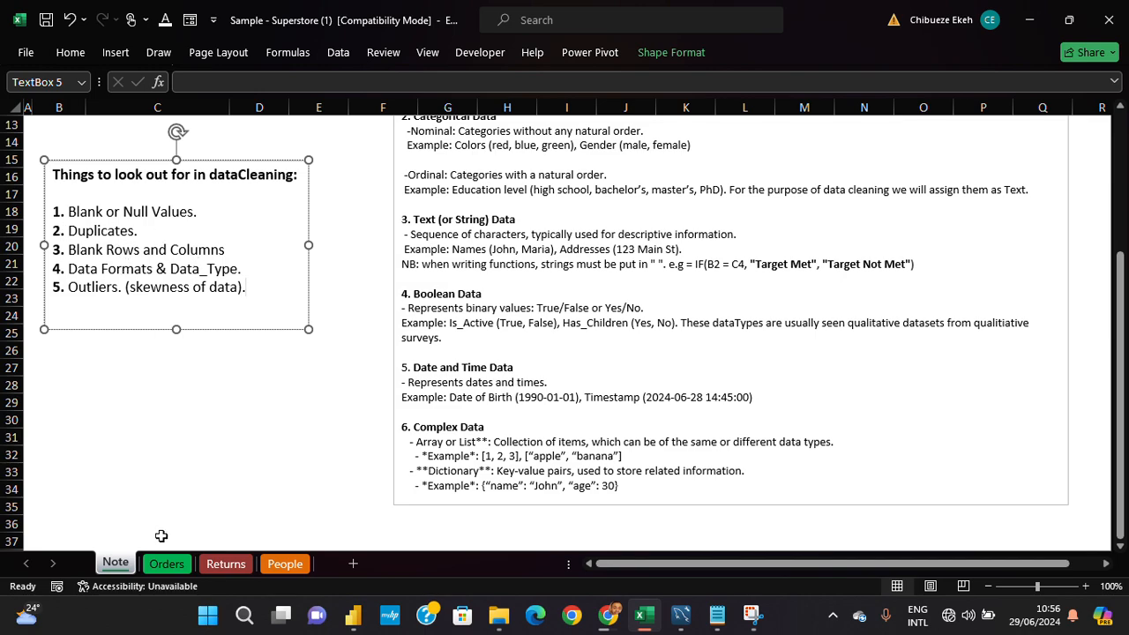
{"action": "left_click", "coordinate": [167, 564]}
{"action": "left_click", "coordinate": [295, 370]}
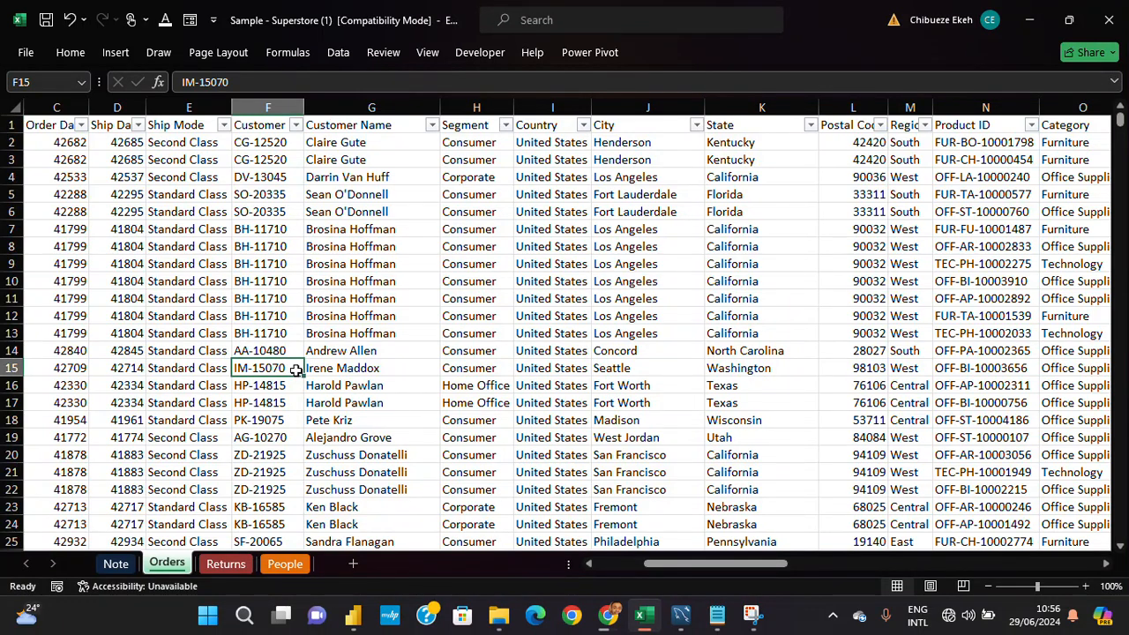
{"action": "key", "text": "ctrl+Home"}
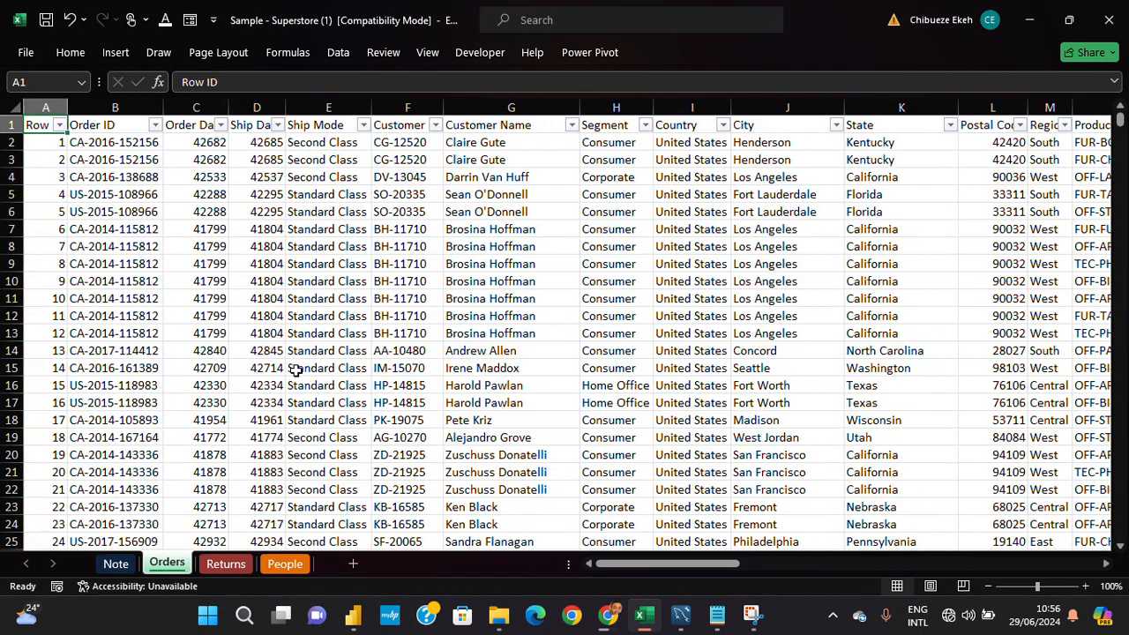
- Open Remove Duplicates for the Orders data and review its list of columns from Row ID to Profit
{"action": "key", "text": "alt"}
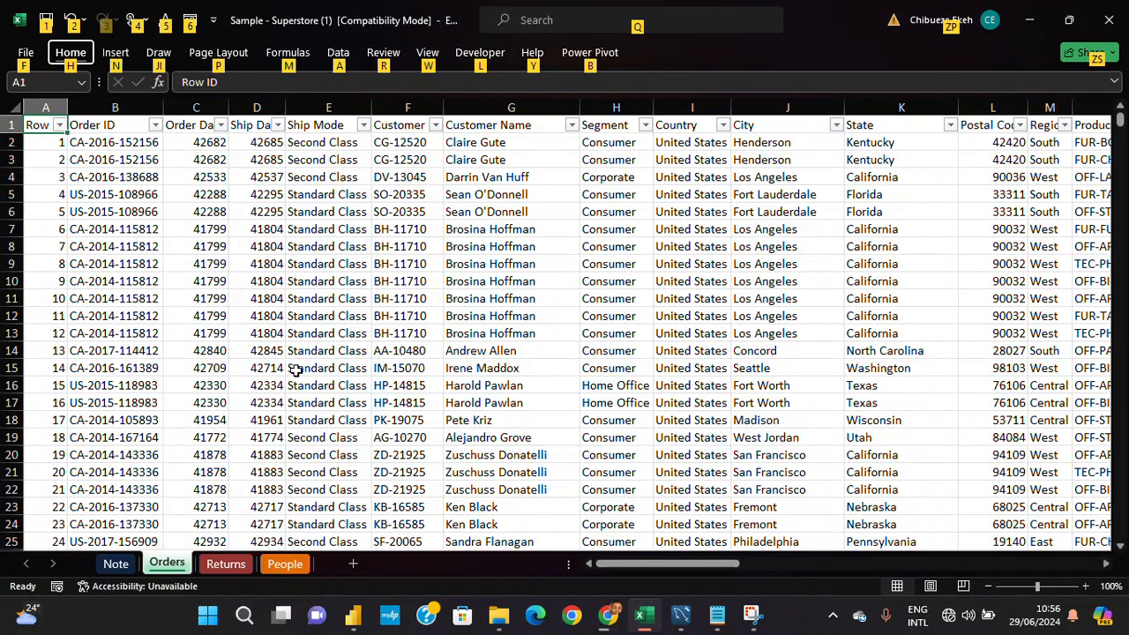
{"action": "key", "text": "a"}
{"action": "key", "text": "m"}
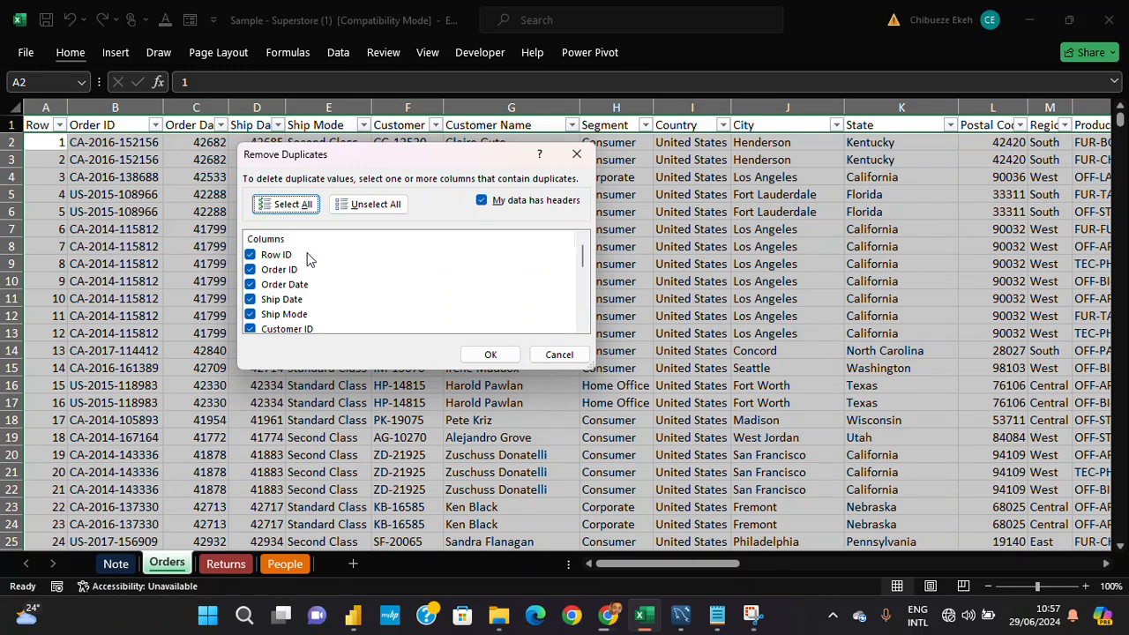
{"action": "scroll", "coordinate": [320, 287], "scroll_direction": "down", "scroll_amount": 4}
{"action": "scroll", "coordinate": [318, 286], "scroll_direction": "down", "scroll_amount": 2}
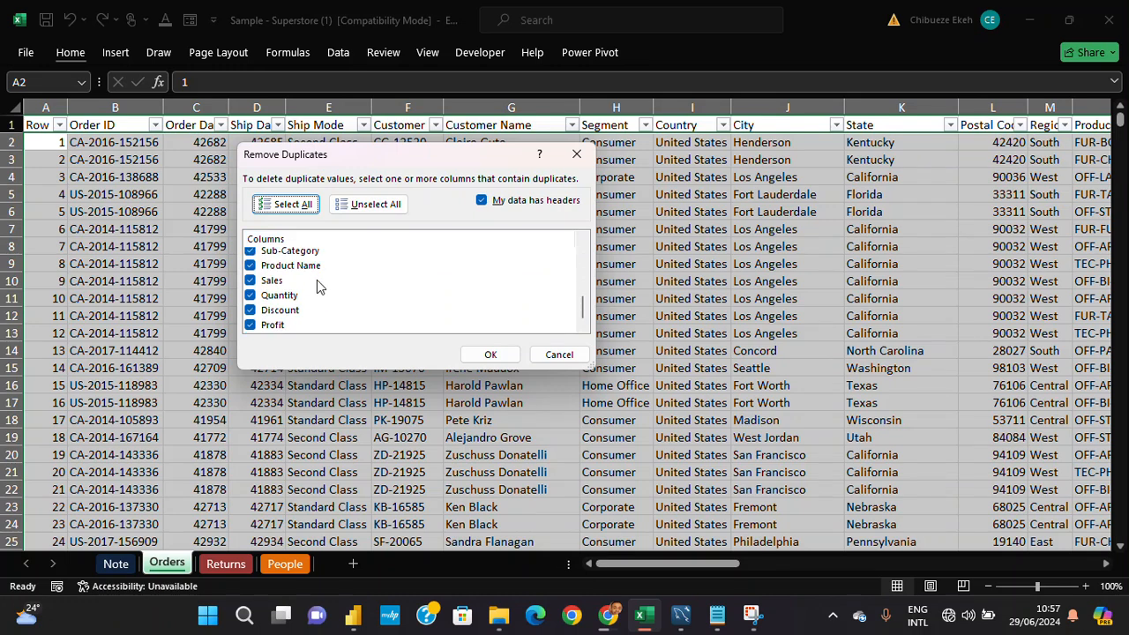
{"action": "scroll", "coordinate": [304, 275], "scroll_direction": "up", "scroll_amount": 6}
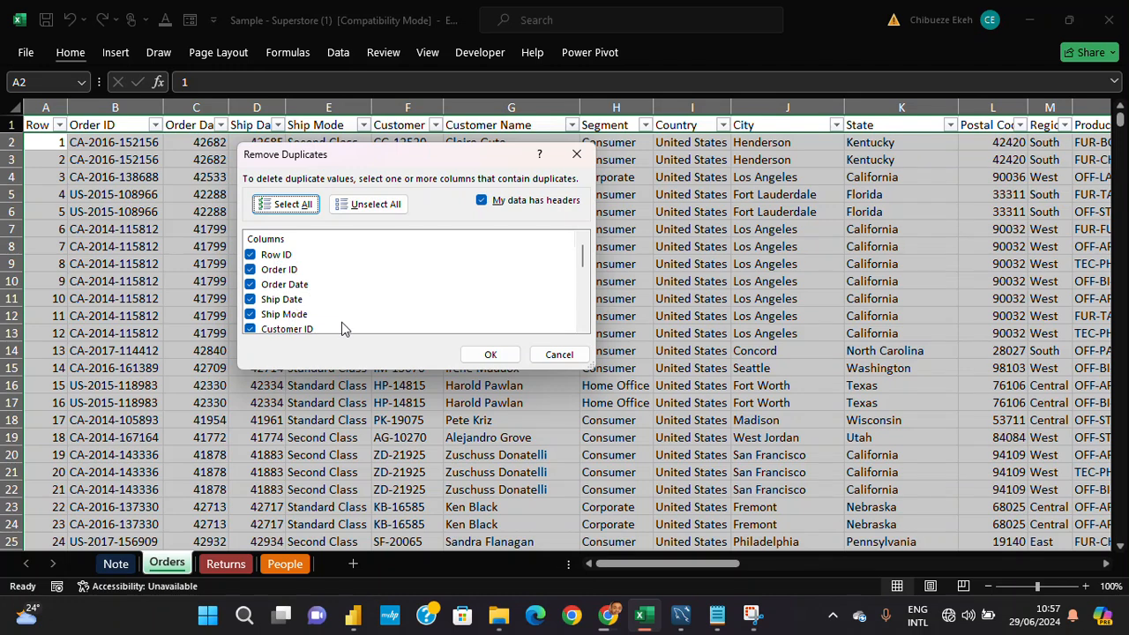
{"action": "scroll", "coordinate": [284, 340], "scroll_direction": "down", "scroll_amount": 1}
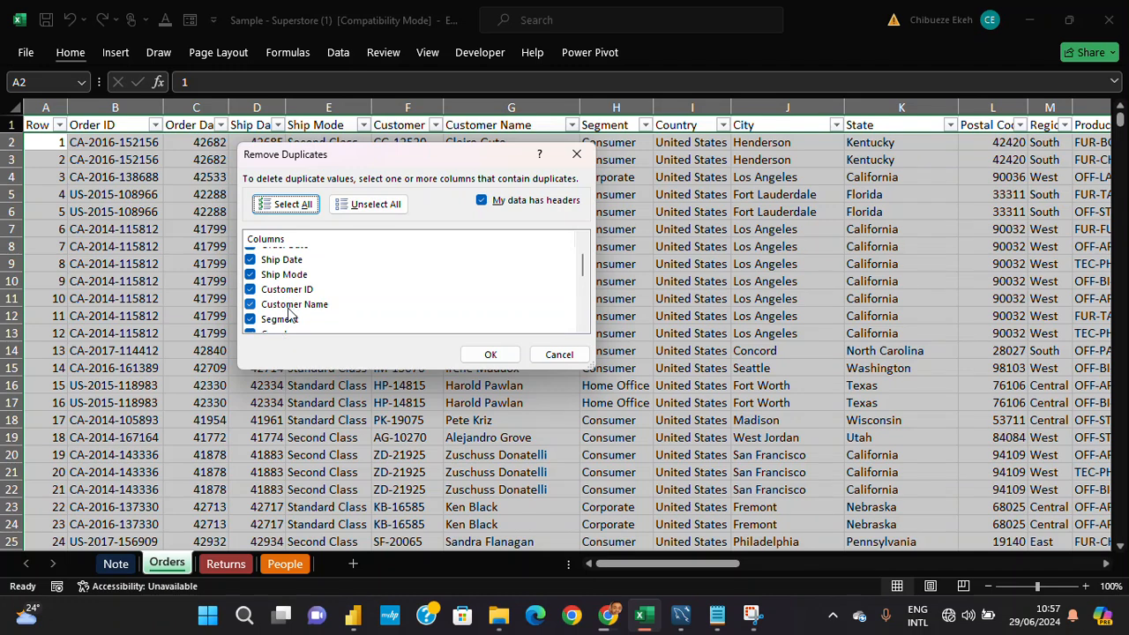
{"action": "scroll", "coordinate": [296, 300], "scroll_direction": "down", "scroll_amount": 1}
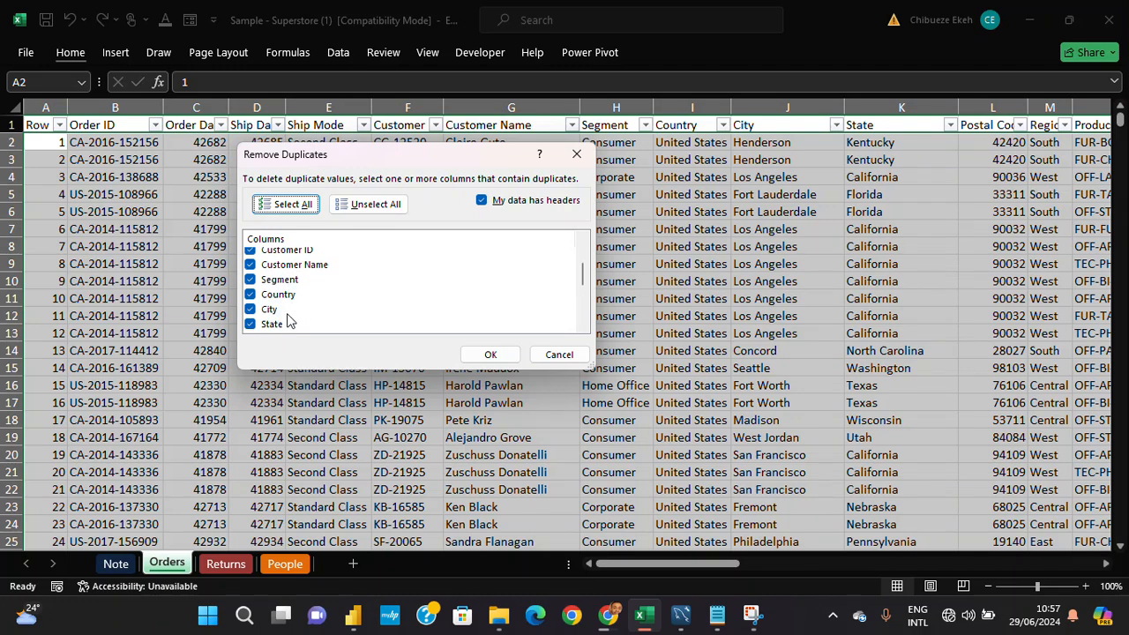
{"action": "scroll", "coordinate": [287, 322], "scroll_direction": "down", "scroll_amount": 1}
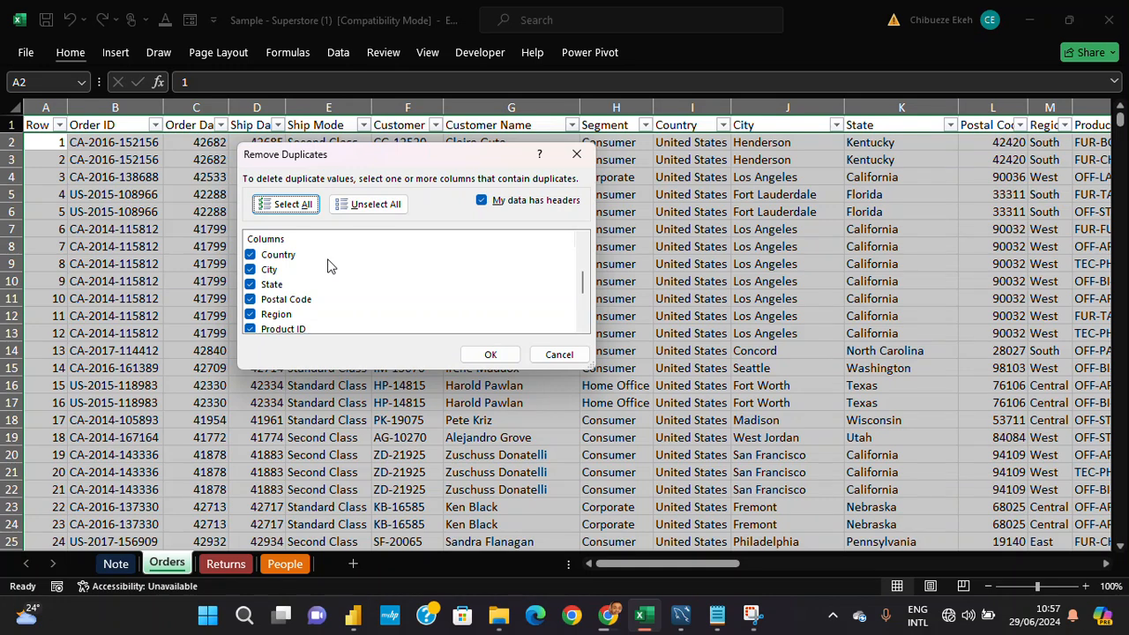
{"action": "scroll", "coordinate": [333, 267], "scroll_direction": "down", "scroll_amount": 3}
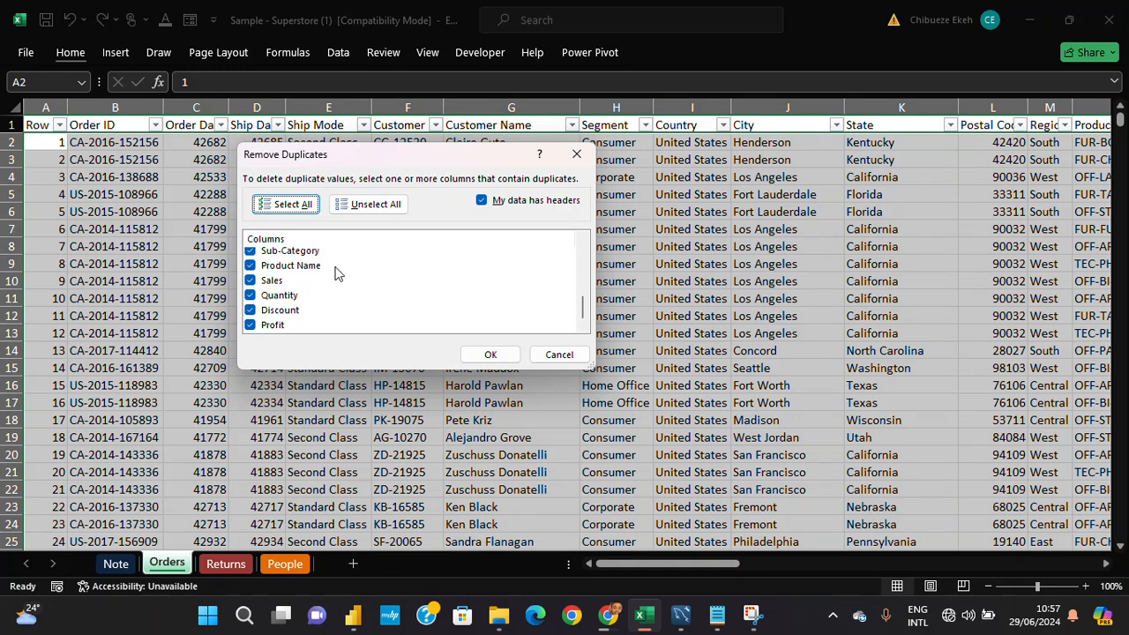
{"action": "scroll", "coordinate": [335, 279], "scroll_direction": "up", "scroll_amount": 5}
- Clear the duplicate-check column selection and choose only Ship Mode, Customer ID and Customer Name
{"action": "left_click", "coordinate": [370, 204]}
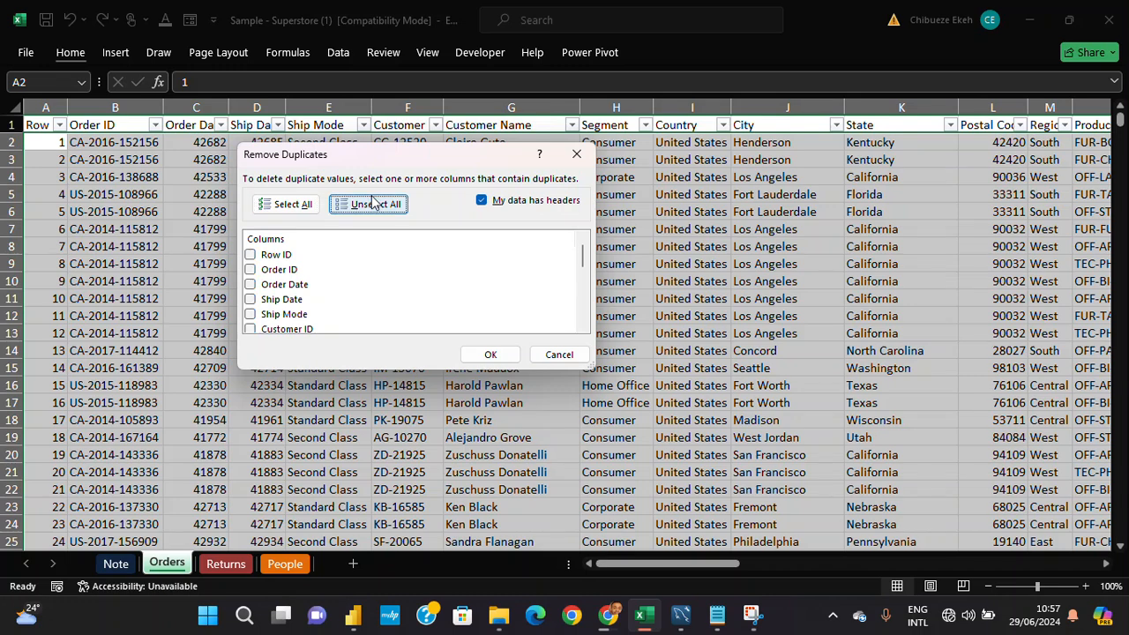
{"action": "left_click", "coordinate": [282, 314]}
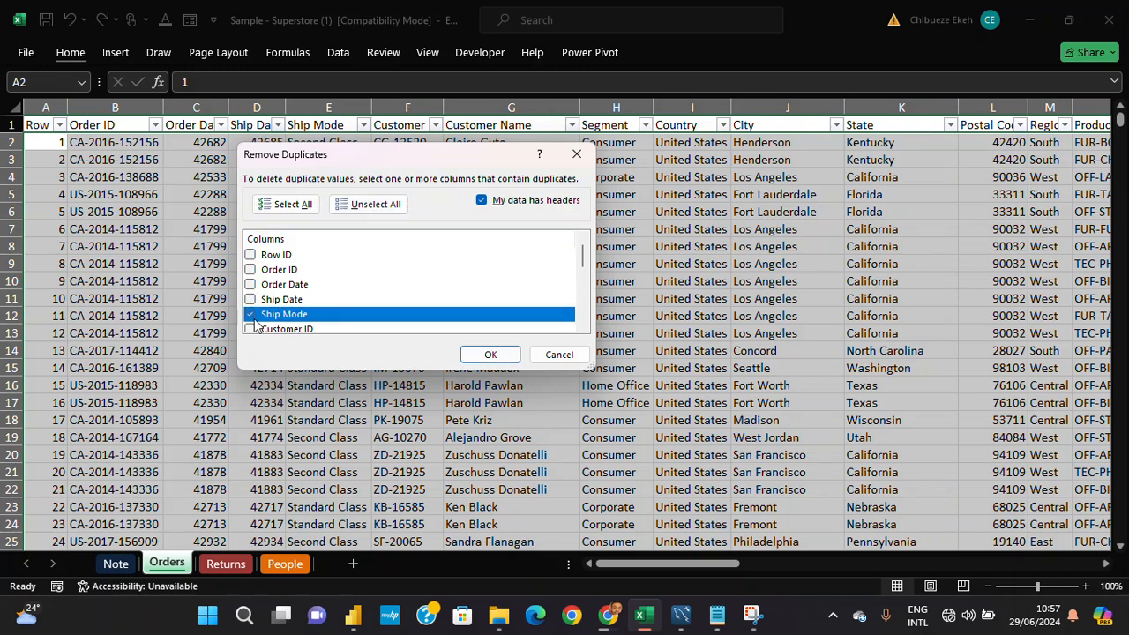
{"action": "scroll", "coordinate": [253, 322], "scroll_direction": "down", "scroll_amount": 1}
{"action": "left_click", "coordinate": [249, 289]}
{"action": "left_click", "coordinate": [249, 304]}
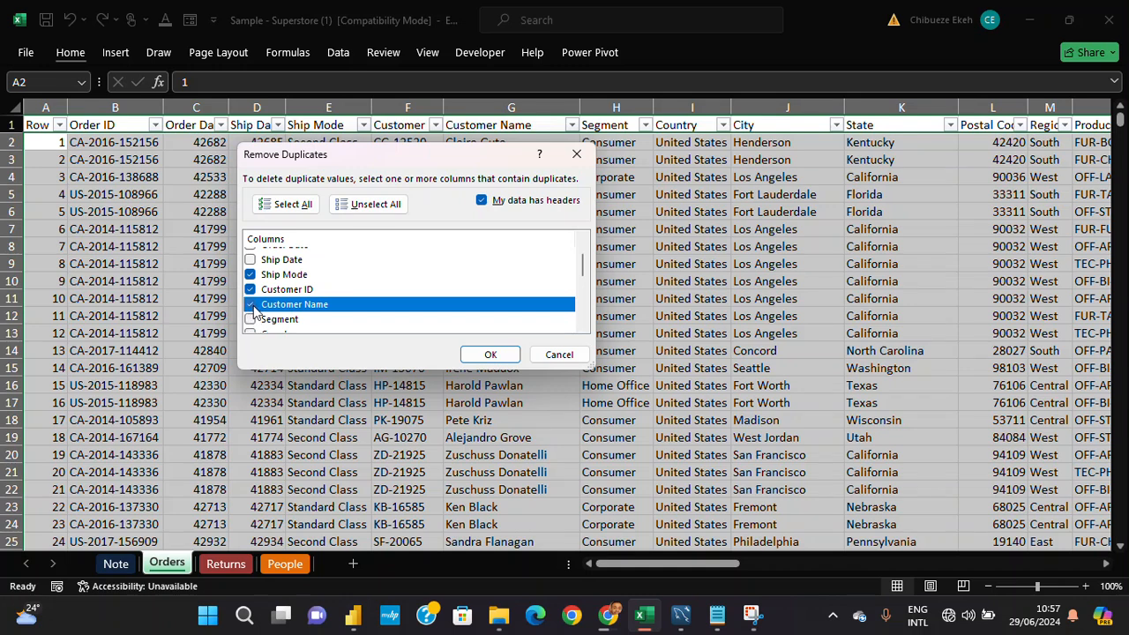
{"action": "scroll", "coordinate": [255, 311], "scroll_direction": "up", "scroll_amount": 1}
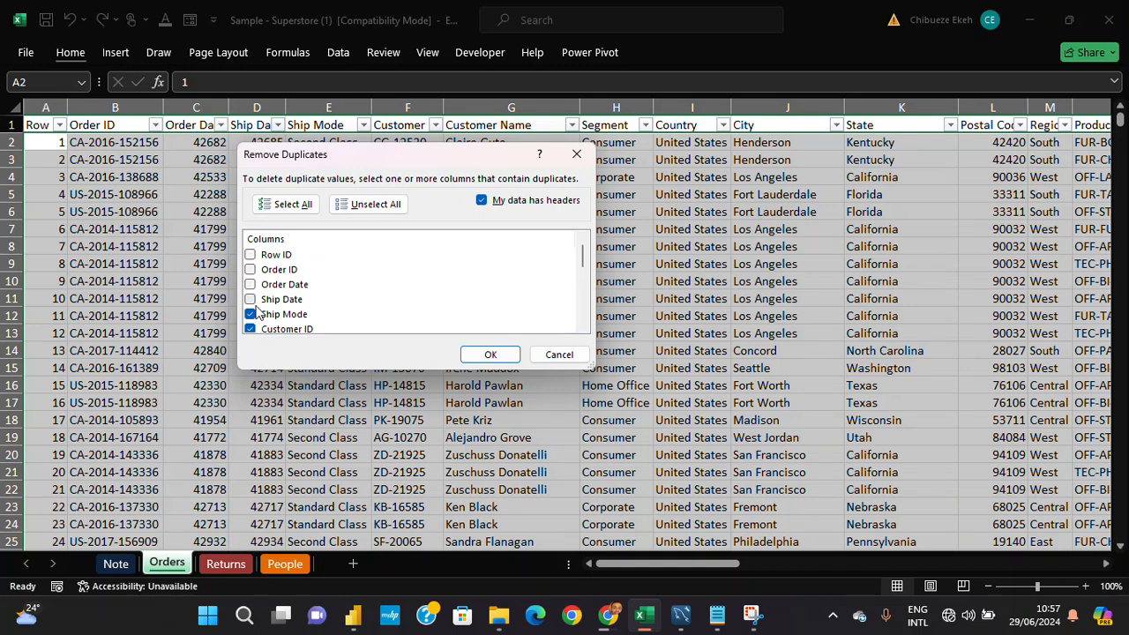
{"action": "scroll", "coordinate": [256, 310], "scroll_direction": "down", "scroll_amount": 2}
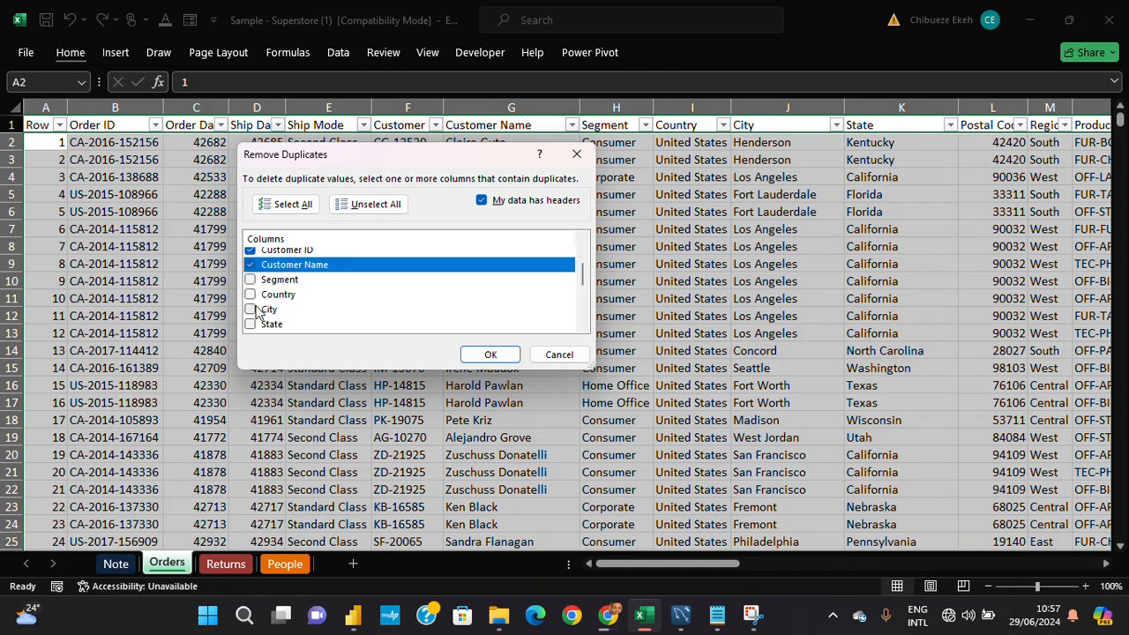
{"action": "scroll", "coordinate": [261, 311], "scroll_direction": "up", "scroll_amount": 2}
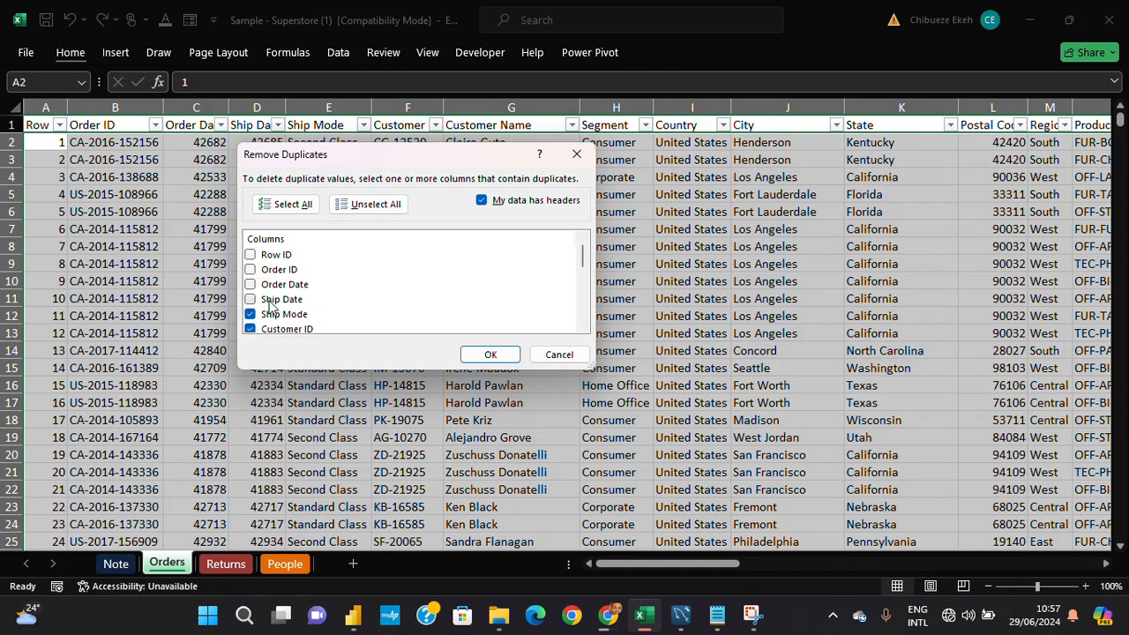
- Include all columns in the duplicate check and run Remove Duplicates on the Orders data
{"action": "left_click", "coordinate": [285, 208]}
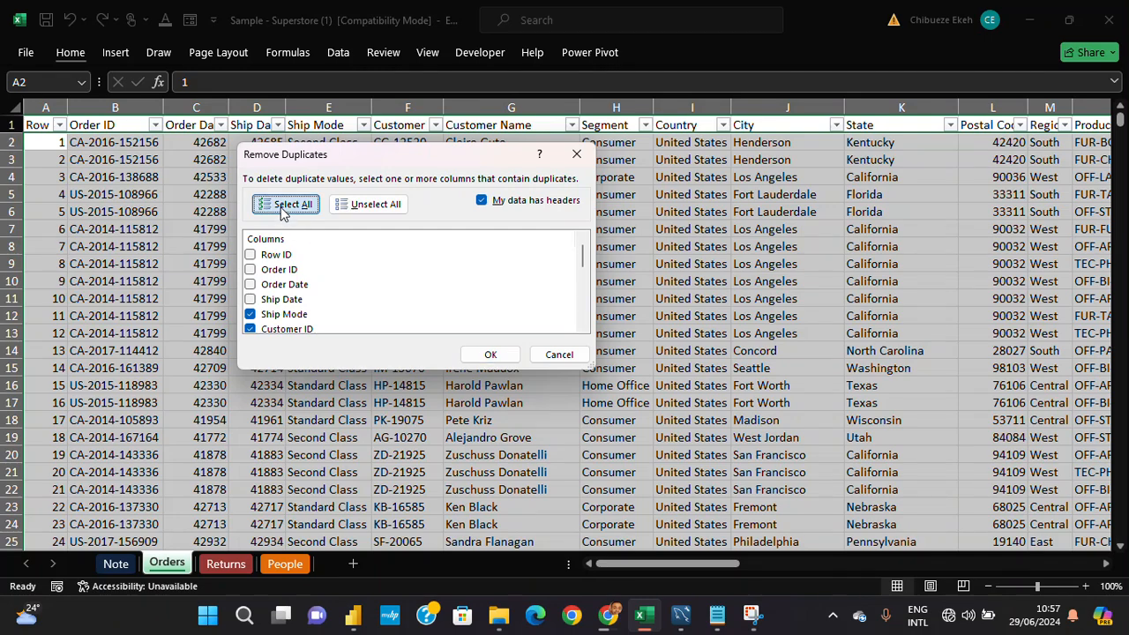
{"action": "left_click", "coordinate": [503, 356]}
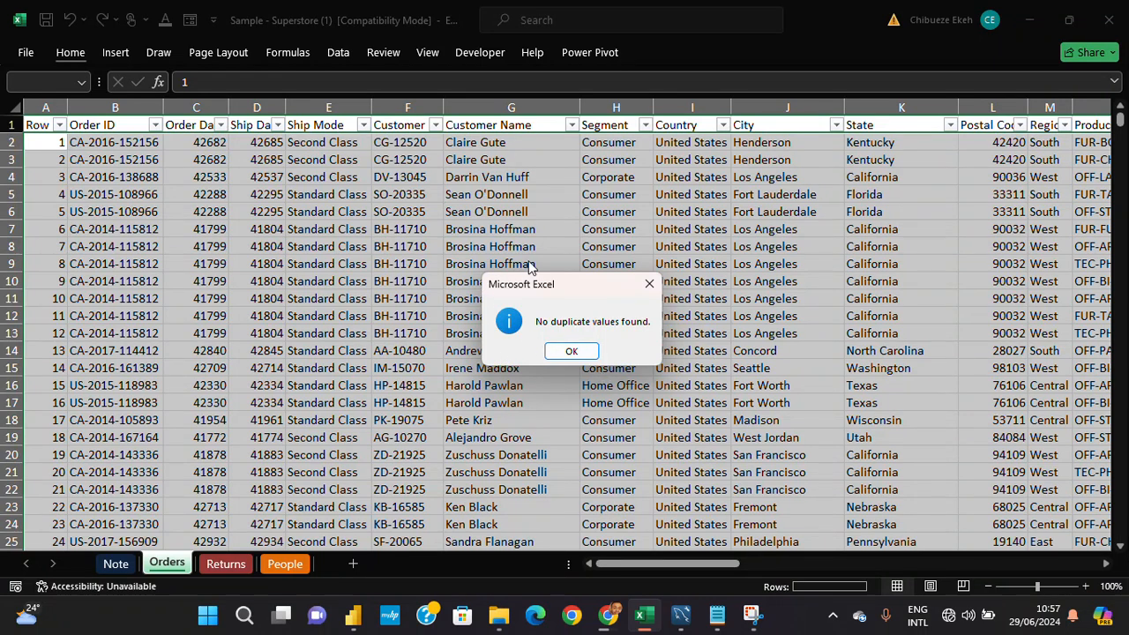
- Dismiss the duplicate-check message, consult the data-cleaning checklist on the Note sheet and return to the Orders sheet
{"action": "left_click", "coordinate": [570, 352]}
{"action": "left_click", "coordinate": [114, 562]}
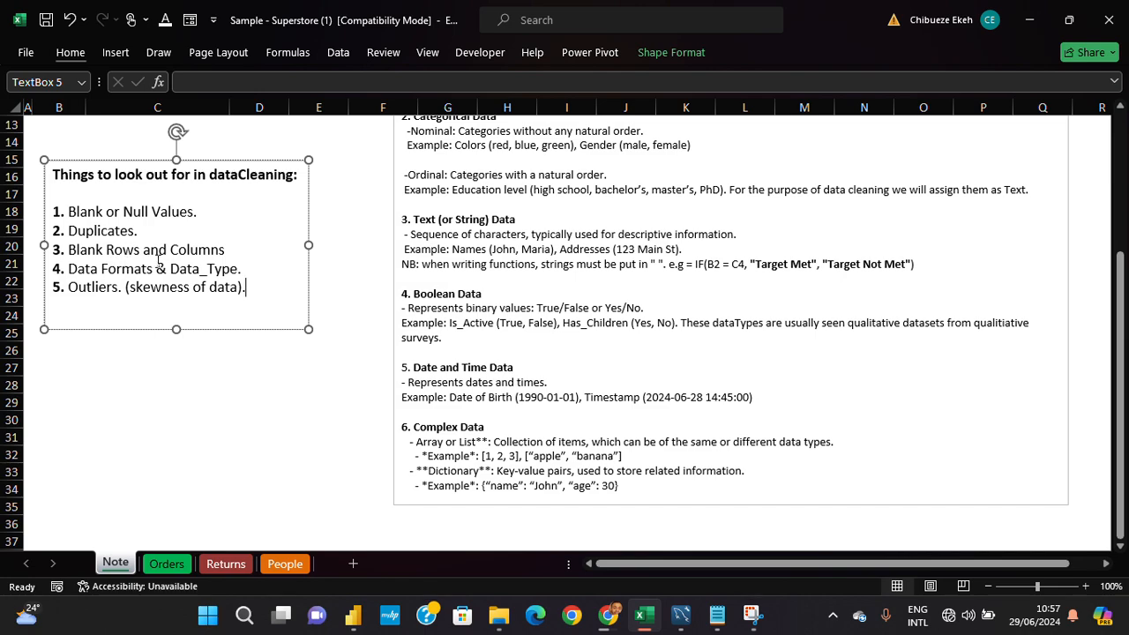
{"action": "left_click", "coordinate": [167, 563]}
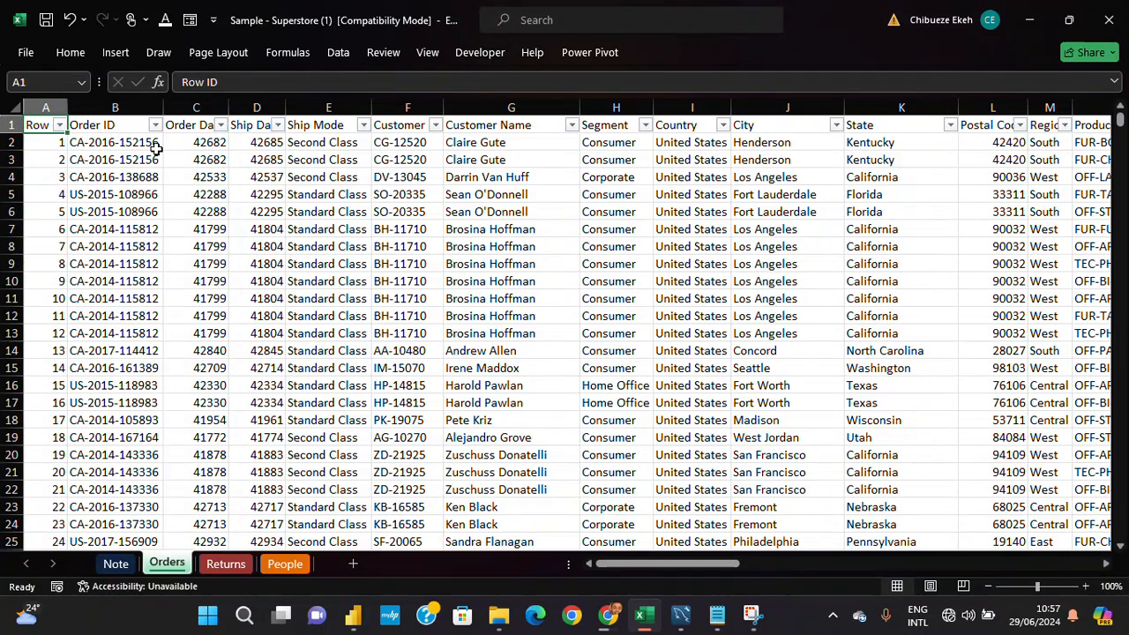
- Examine the Orders header row from Row ID through the Profit column for blank columns
{"action": "key", "text": "Right"}
{"action": "key", "text": "Right"}
{"action": "key", "text": "Right"}
{"action": "key", "text": "Right"}
{"action": "key", "text": "Right"}
{"action": "key", "text": "Right"}
{"action": "key", "text": "Right"}
{"action": "key", "text": "Right"}
{"action": "key", "text": "Right"}
{"action": "key", "text": "Right"}
{"action": "key", "text": "Right"}
{"action": "key", "text": "Right"}
{"action": "key", "text": "Right"}
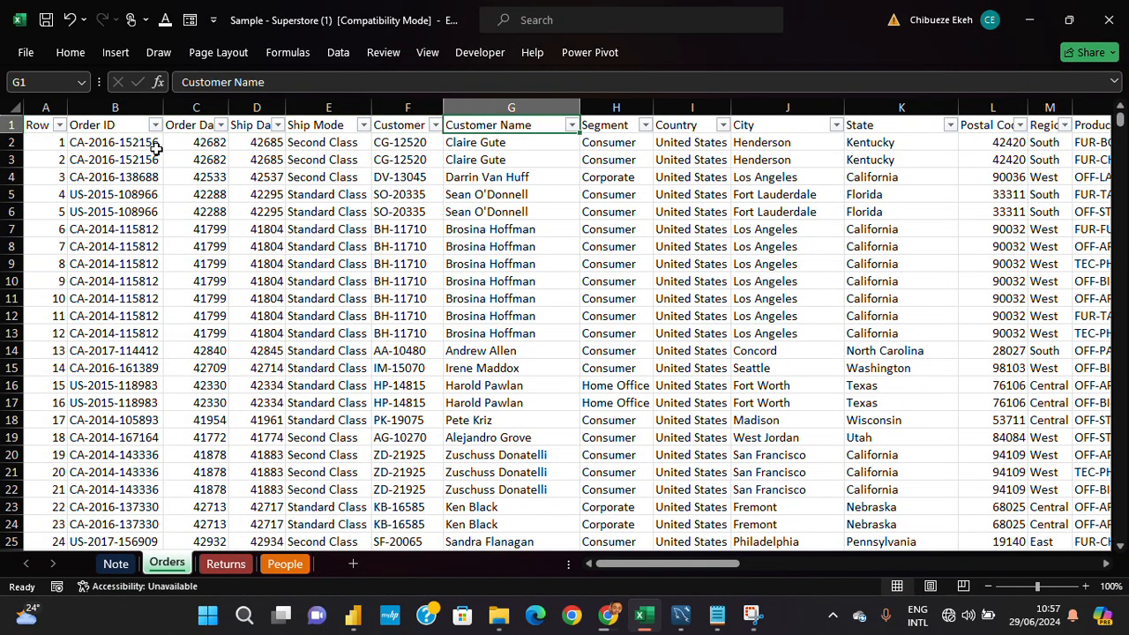
{"action": "key", "text": "Right"}
{"action": "key", "text": "Right"}
{"action": "key", "text": "Right"}
{"action": "key", "text": "Right"}
{"action": "key", "text": "Right"}
{"action": "key", "text": "Right"}
{"action": "key", "text": "Right"}
{"action": "key", "text": "Right"}
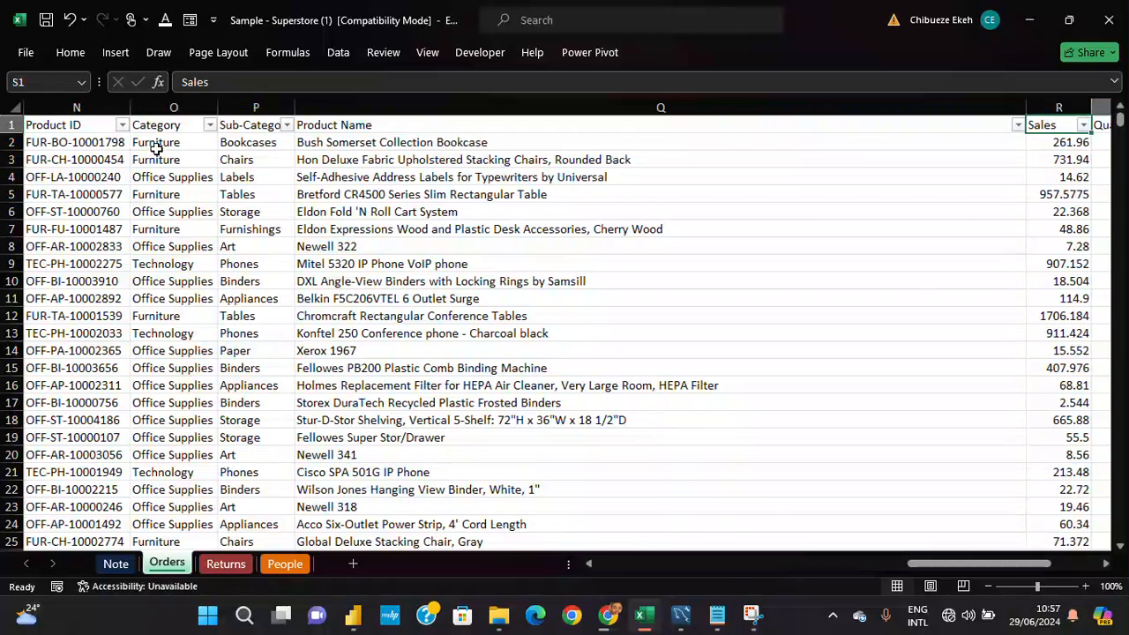
{"action": "key", "text": "Left"}
{"action": "key", "text": "Left"}
{"action": "key", "text": "Left"}
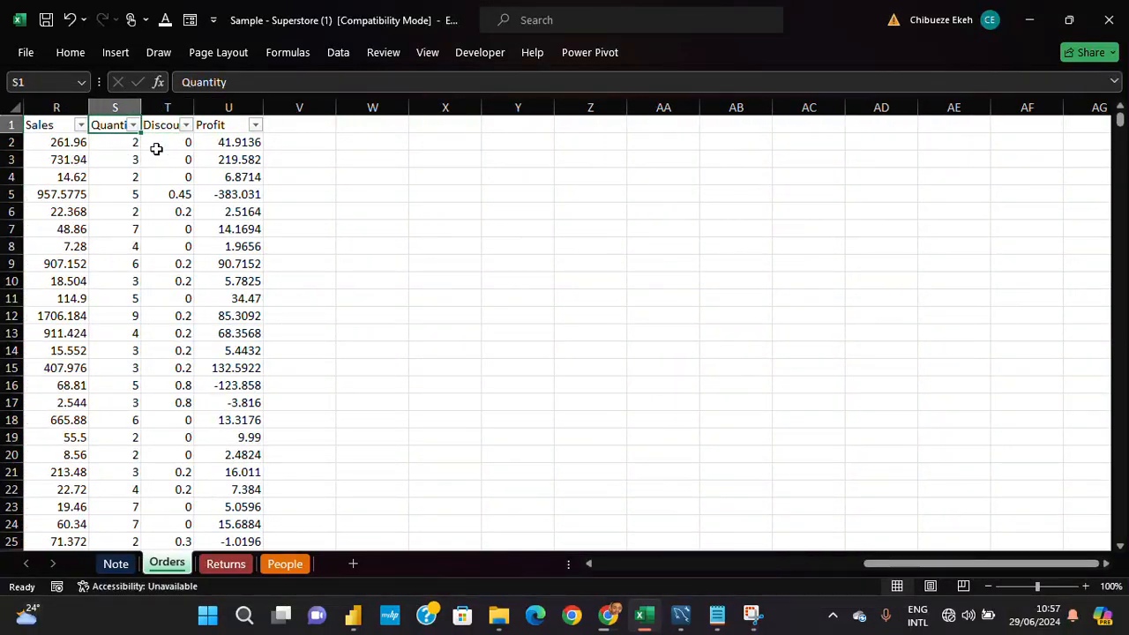
- Examine the Row ID column of Orders from the first records to the end of the data for blank rows
{"action": "key", "text": "ctrl+Home"}
{"action": "key", "text": "Down"}
{"action": "key", "text": "Down"}
{"action": "key", "text": "ctrl+Down"}
{"action": "key", "text": "Up"}
{"action": "key", "text": "Up"}
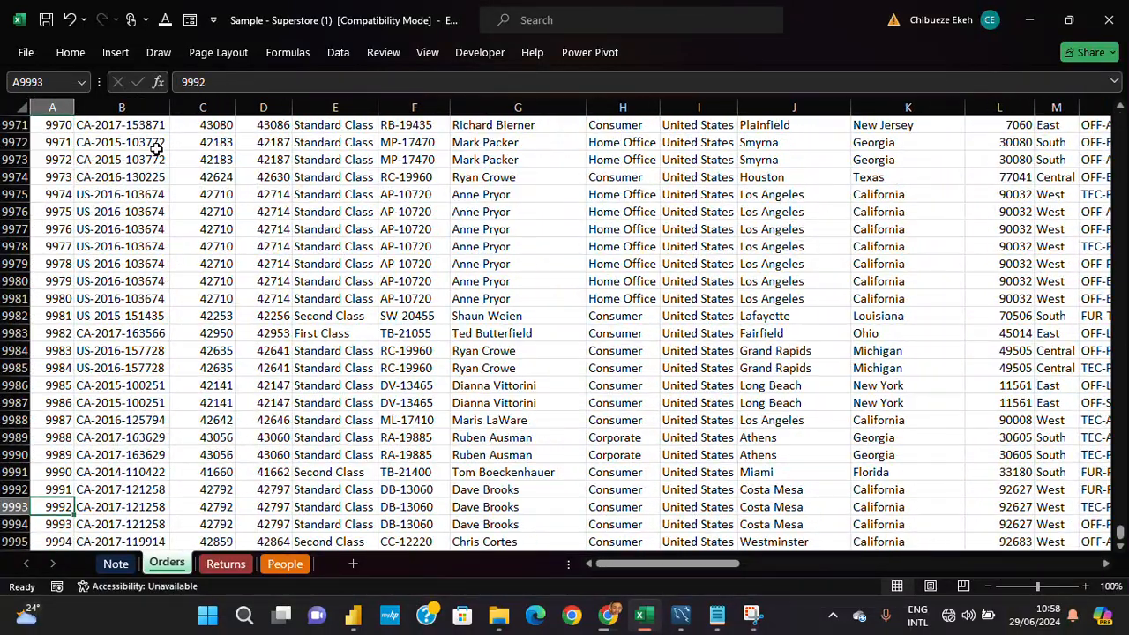
- Highlight "& Data_Type." in the Note sheet's cleaning checklist and review the data format table above it
{"action": "left_click", "coordinate": [115, 564]}
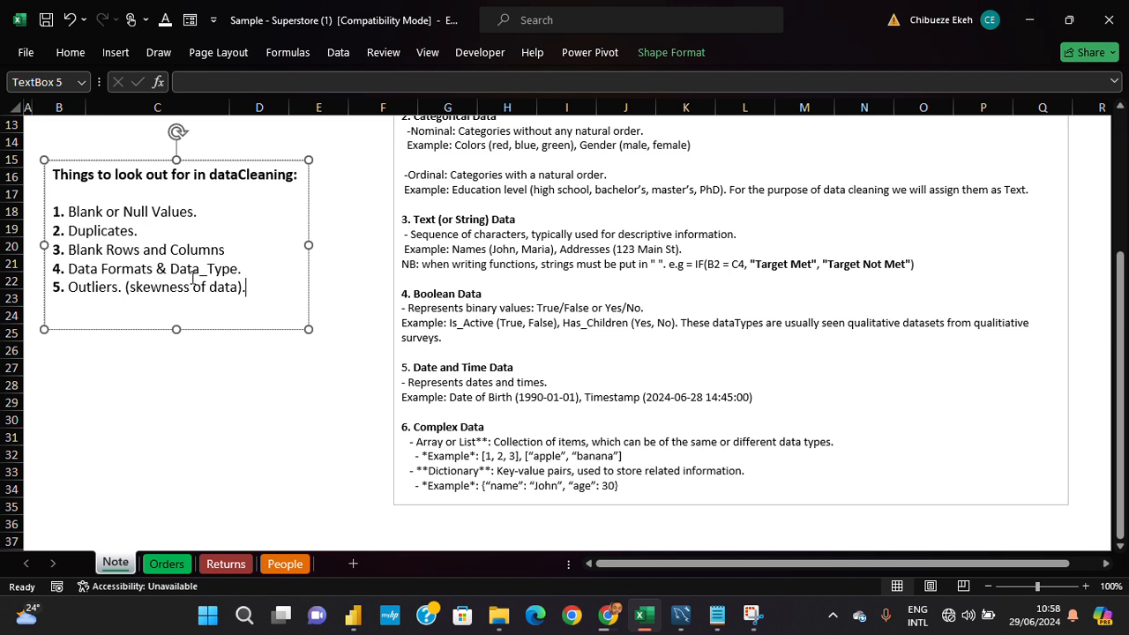
{"action": "left_click_drag", "start_coordinate": [243, 268], "coordinate": [157, 268]}
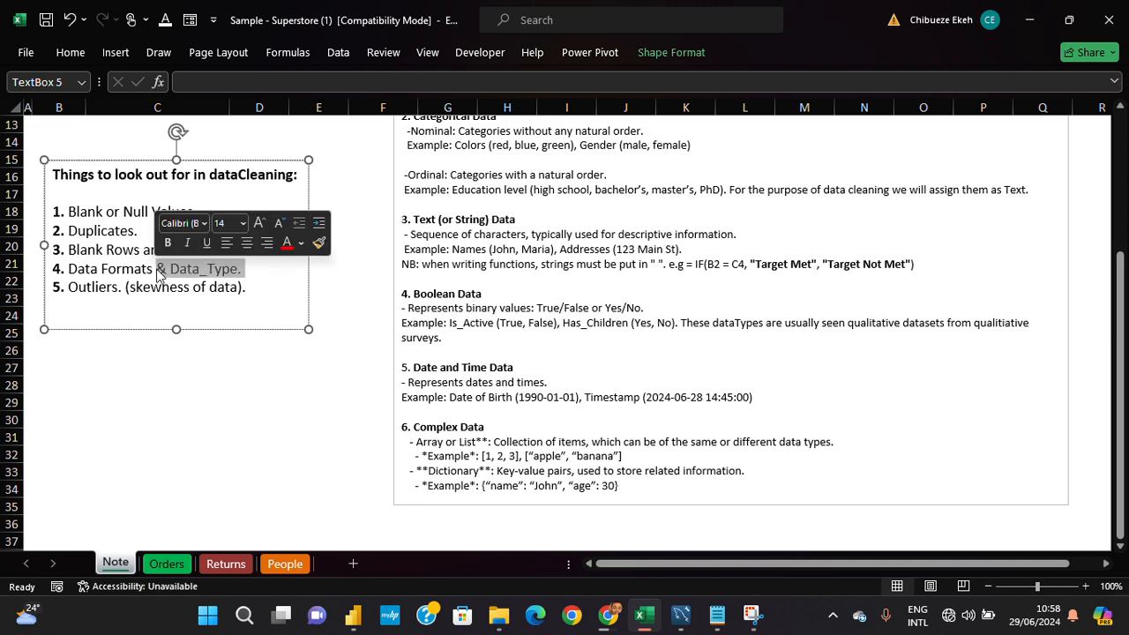
{"action": "scroll", "coordinate": [284, 292], "scroll_direction": "up", "scroll_amount": 4}
{"action": "scroll", "coordinate": [289, 297], "scroll_direction": "down", "scroll_amount": 3}
{"action": "scroll", "coordinate": [289, 297], "scroll_direction": "up", "scroll_amount": 3}
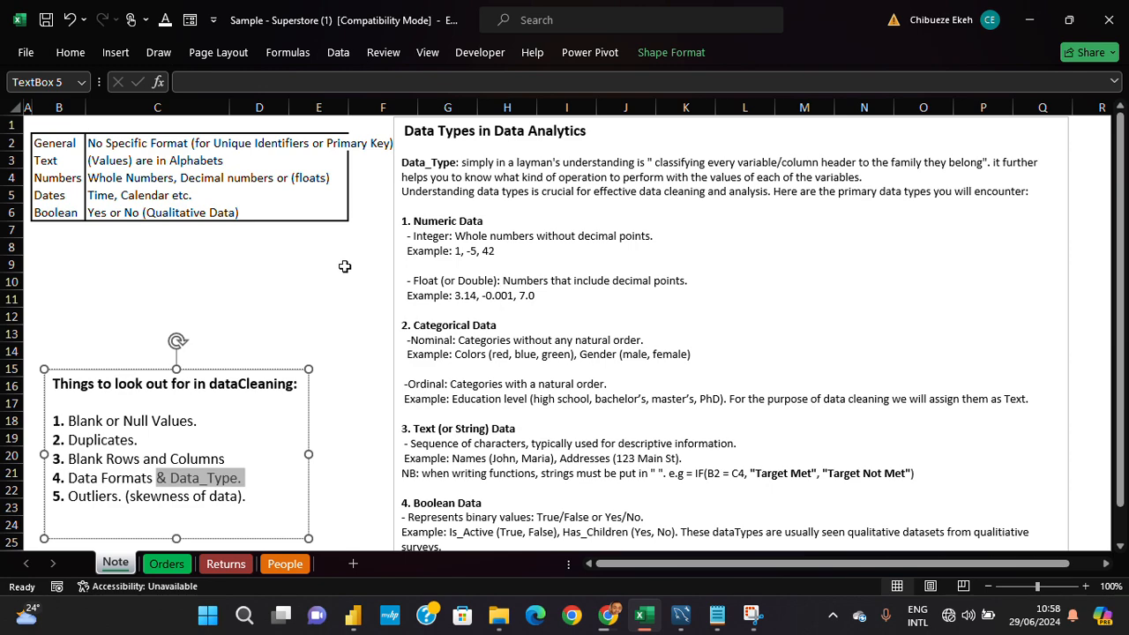
- Return to cell A1 of the Orders sheet and examine the Row ID header
{"action": "left_click", "coordinate": [147, 568]}
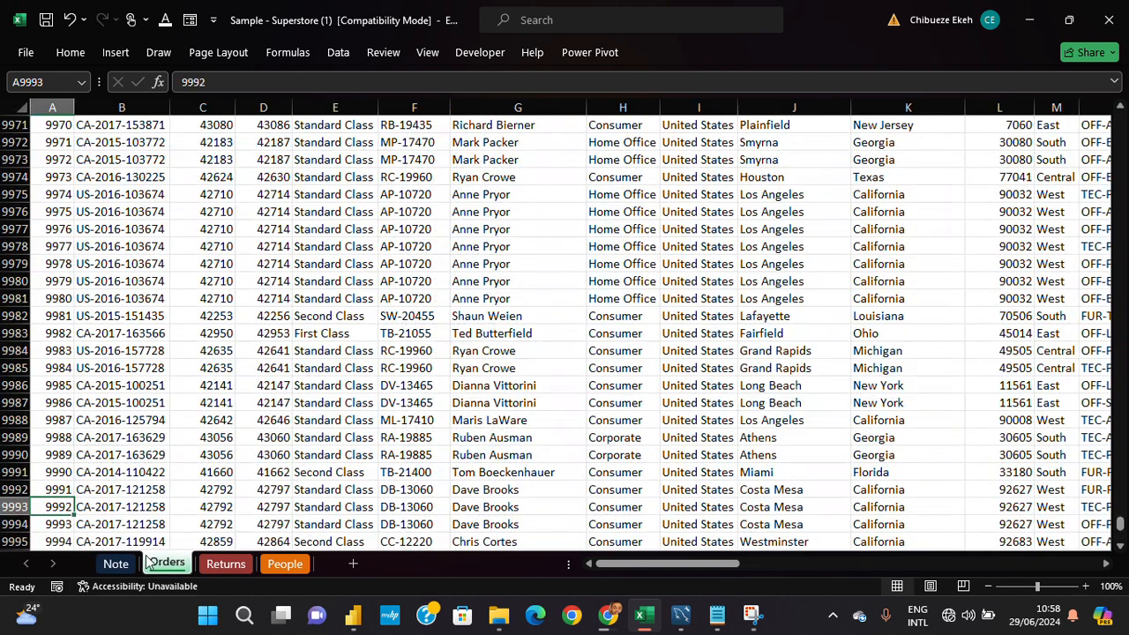
{"action": "left_click", "coordinate": [132, 299]}
{"action": "key", "text": "ctrl+Up"}
{"action": "key", "text": "ctrl+Left"}
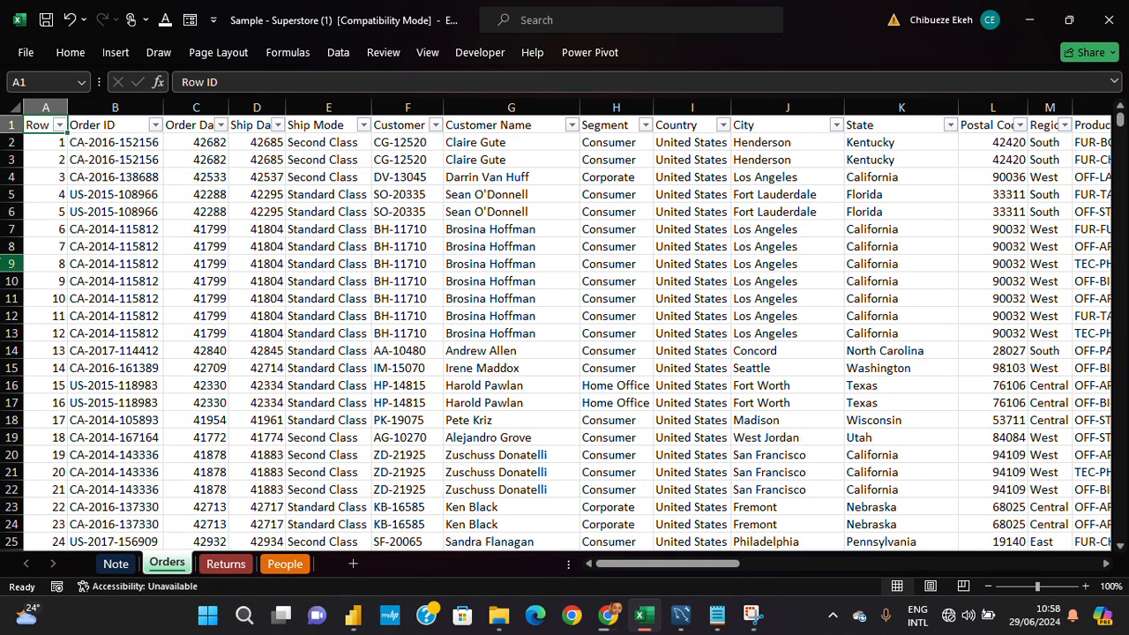
{"action": "double_click", "coordinate": [31, 124]}
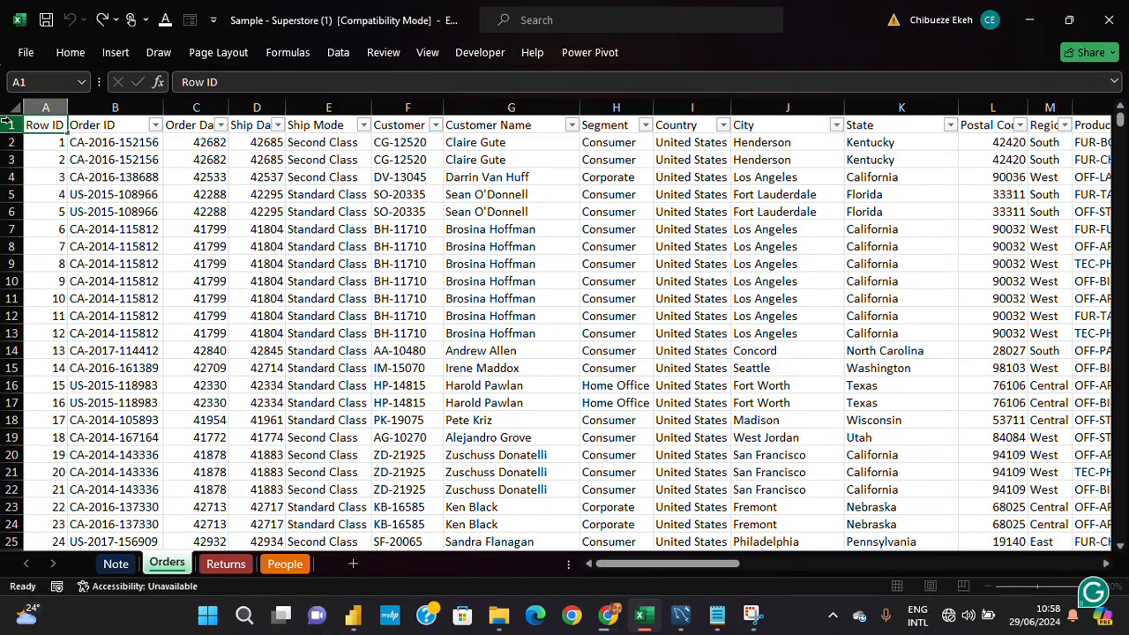
{"action": "left_click", "coordinate": [9, 124]}
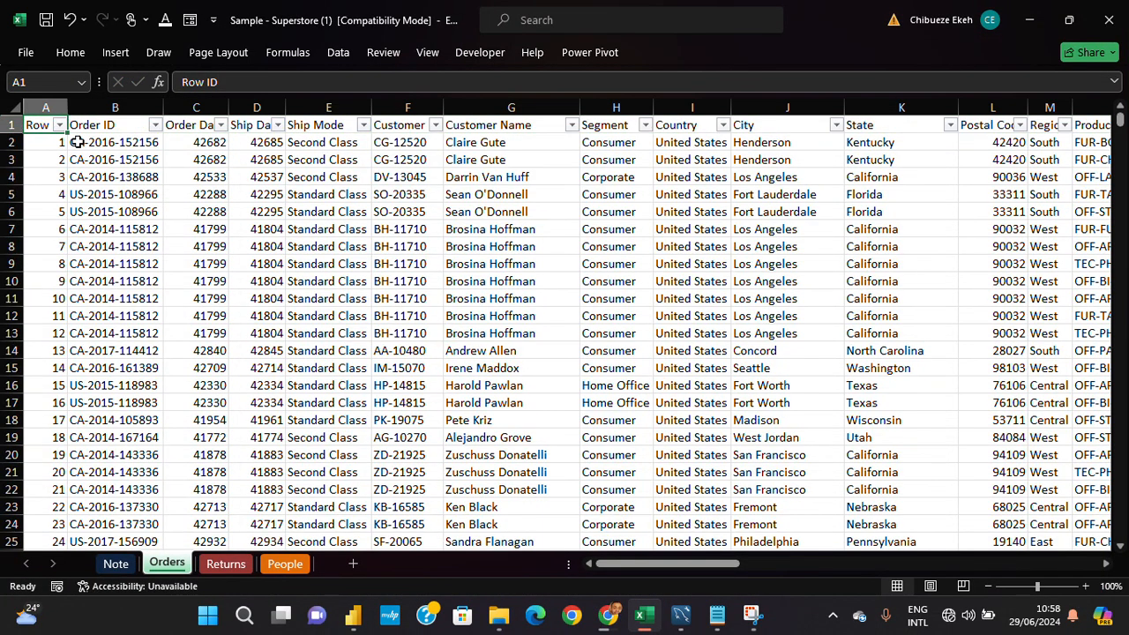
- Examine the Order ID header and its values from B2 down to row 19
{"action": "left_click", "coordinate": [128, 128]}
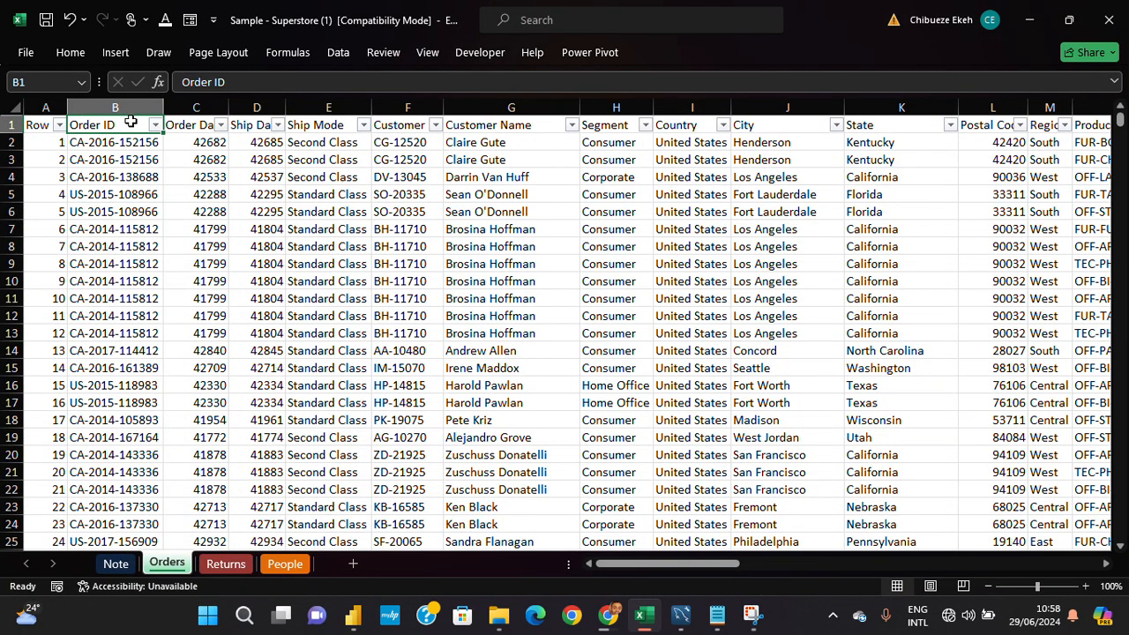
{"action": "left_click", "coordinate": [147, 148]}
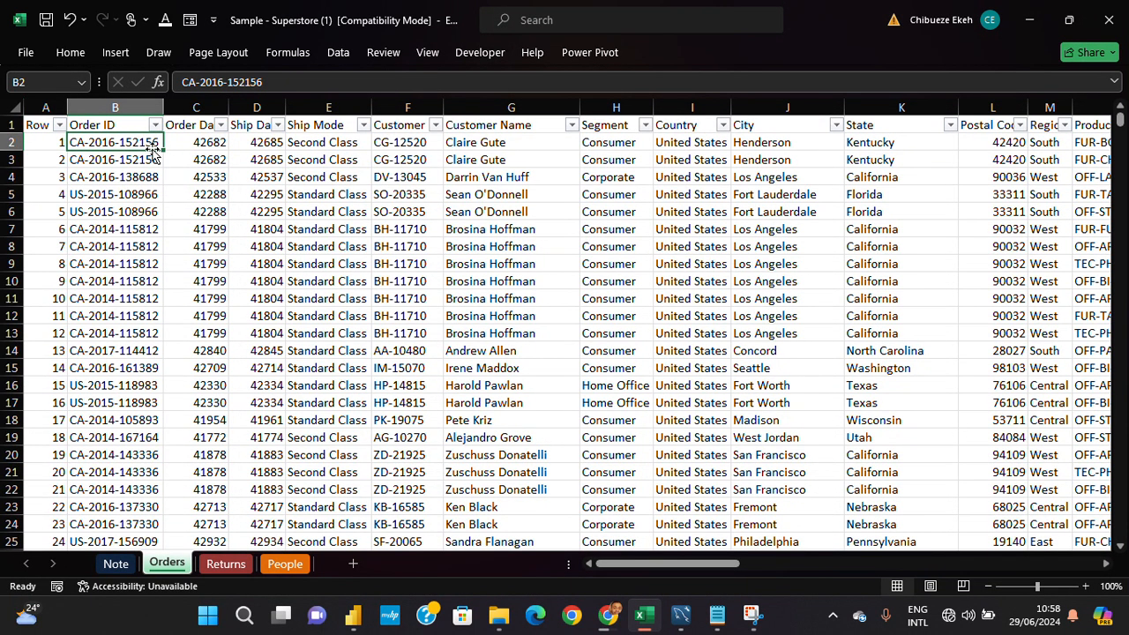
{"action": "left_click_drag", "start_coordinate": [152, 152], "coordinate": [127, 401]}
{"action": "scroll", "coordinate": [131, 396], "scroll_direction": "up", "scroll_amount": 1}
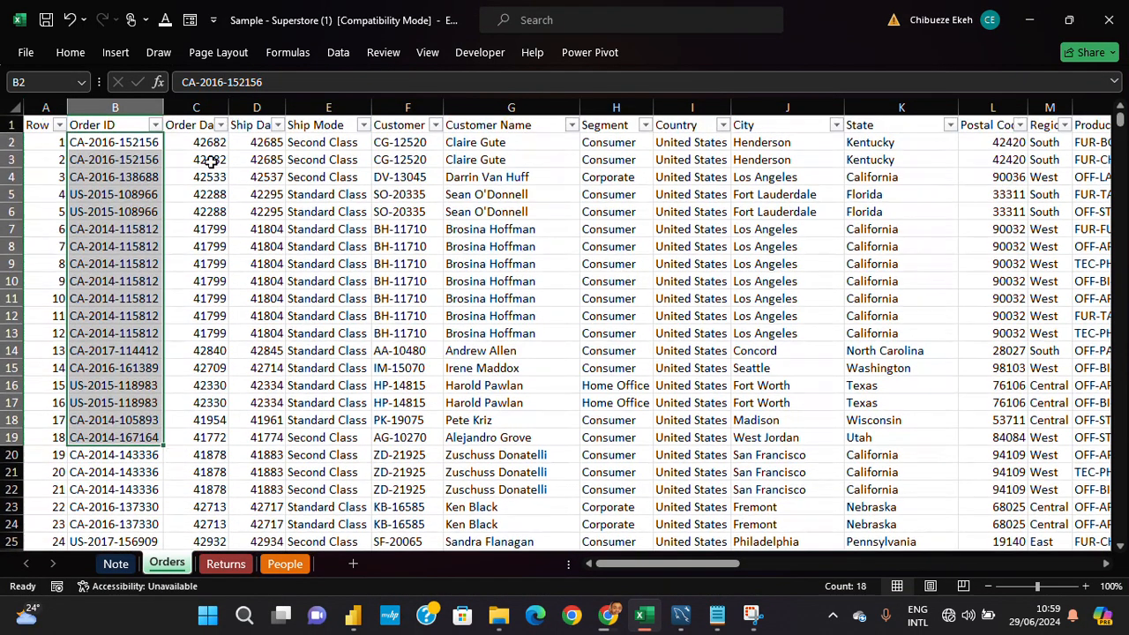
- AutoFit the widths of the Order Date and Ship Date columns and examine the Order Date values
{"action": "double_click", "coordinate": [227, 107]}
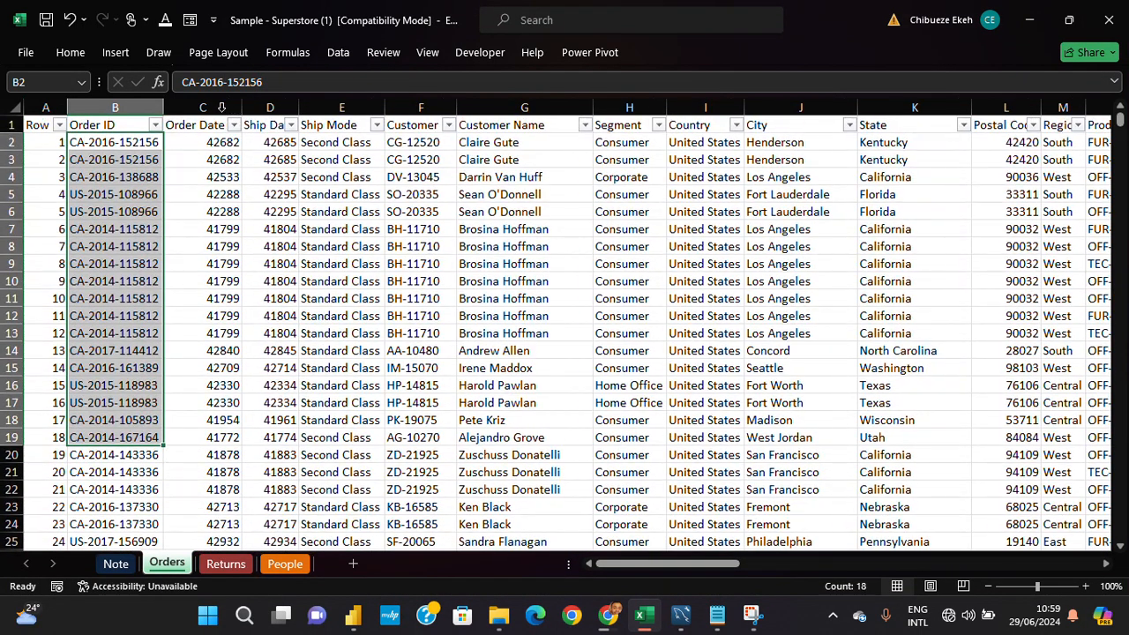
{"action": "double_click", "coordinate": [292, 106]}
{"action": "left_click_drag", "start_coordinate": [210, 143], "coordinate": [221, 427]}
{"action": "scroll", "coordinate": [222, 427], "scroll_direction": "up", "scroll_amount": 1}
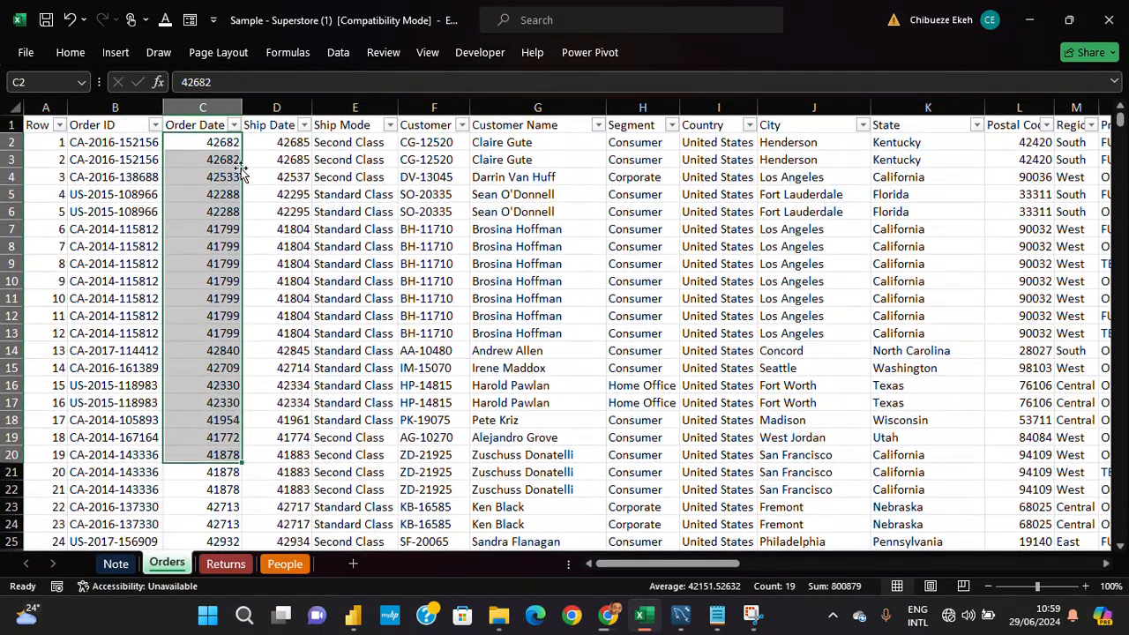
{"action": "left_click", "coordinate": [220, 124]}
{"action": "left_click", "coordinate": [219, 106]}
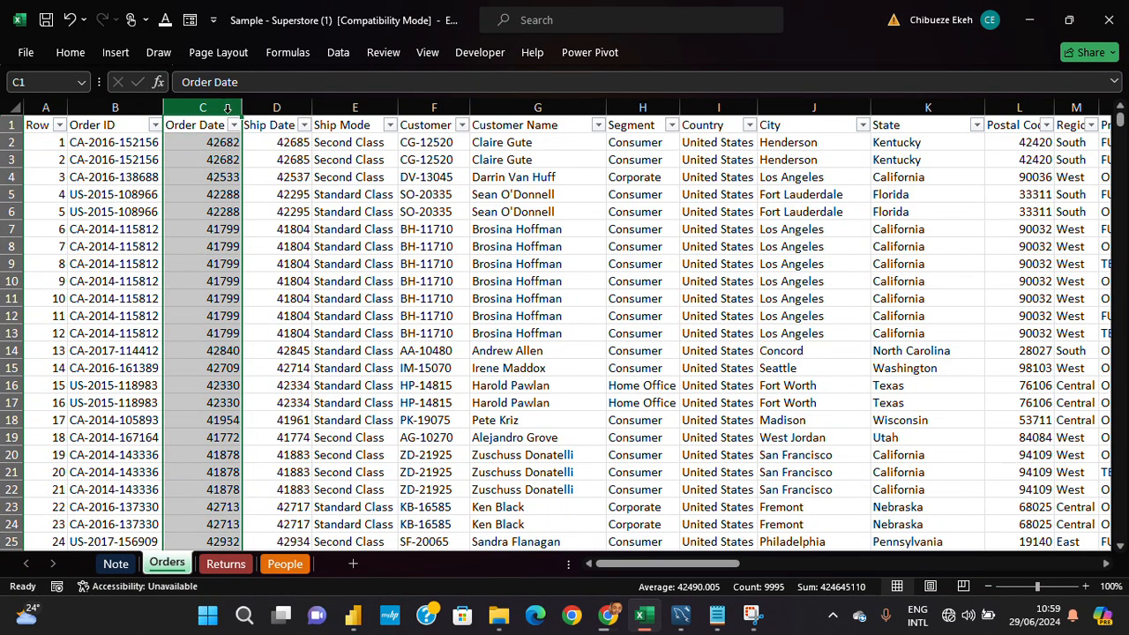
- Review the number formats available for Ship Date cell D4, from General to Fraction and beyond
{"action": "left_click", "coordinate": [279, 180]}
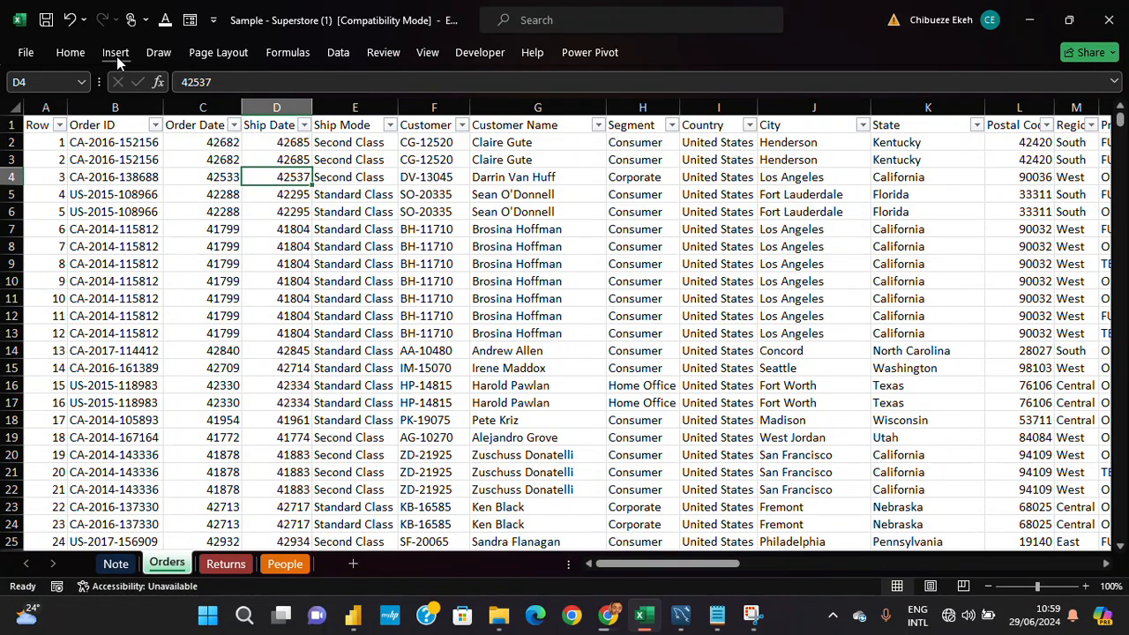
{"action": "left_click", "coordinate": [84, 57]}
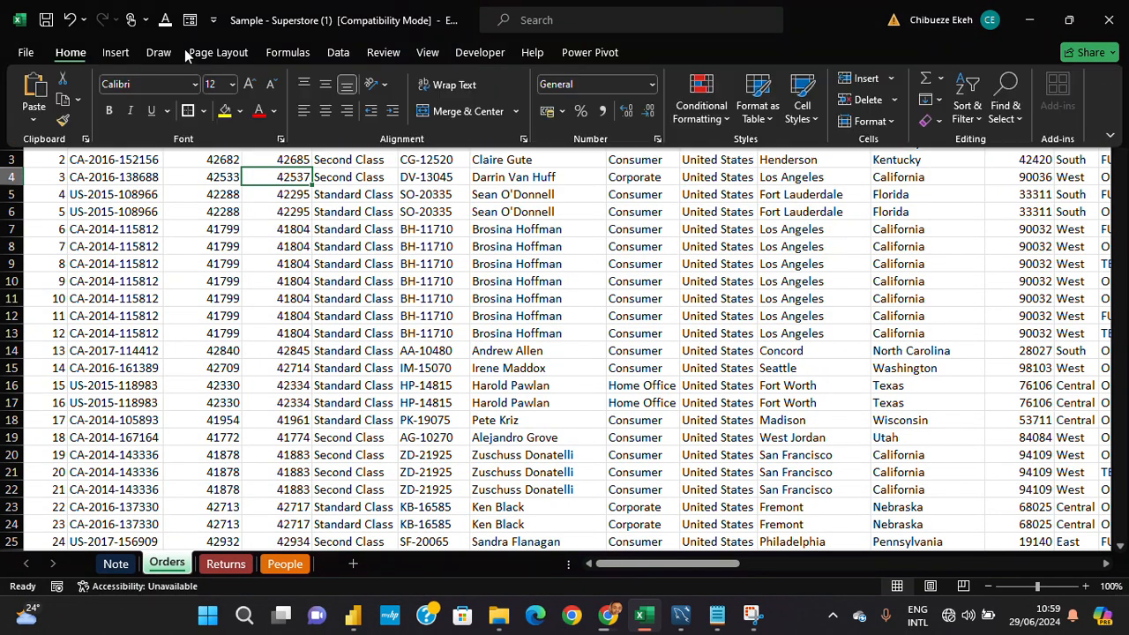
{"action": "left_click", "coordinate": [653, 85]}
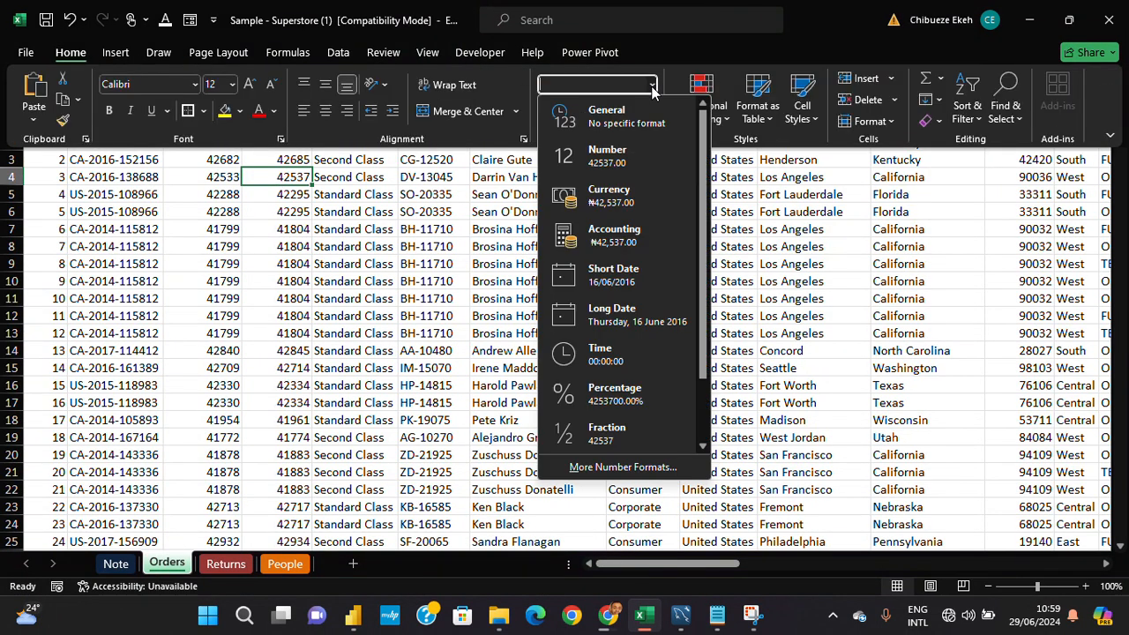
{"action": "left_click", "coordinate": [76, 64]}
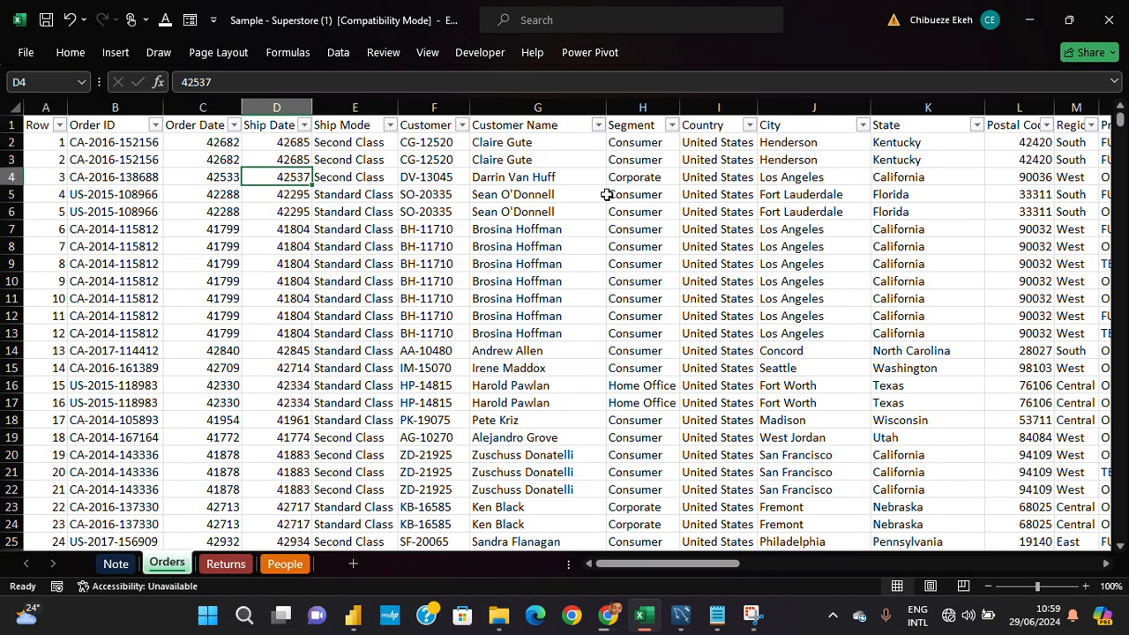
{"action": "left_click", "coordinate": [80, 52]}
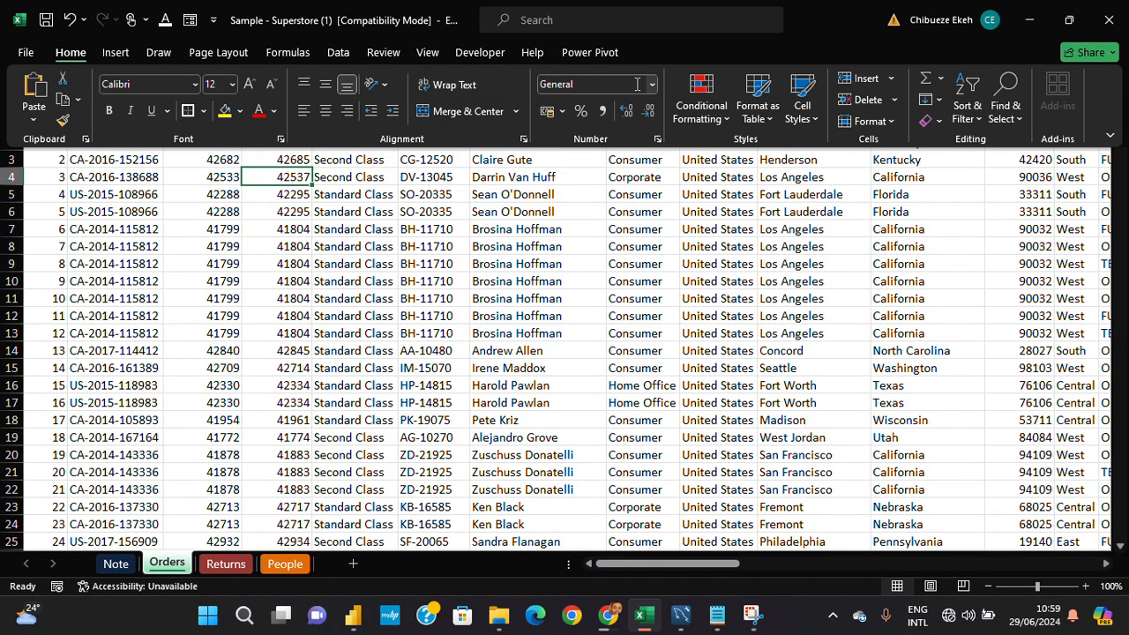
{"action": "left_click", "coordinate": [652, 84]}
{"action": "left_click", "coordinate": [652, 84]}
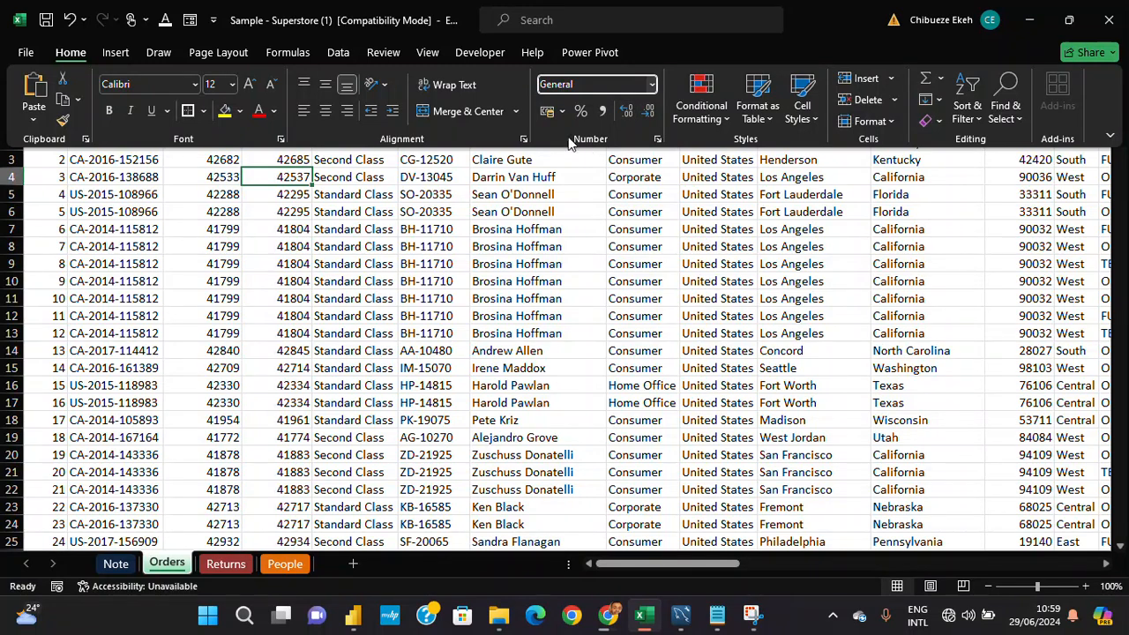
{"action": "left_click", "coordinate": [651, 85]}
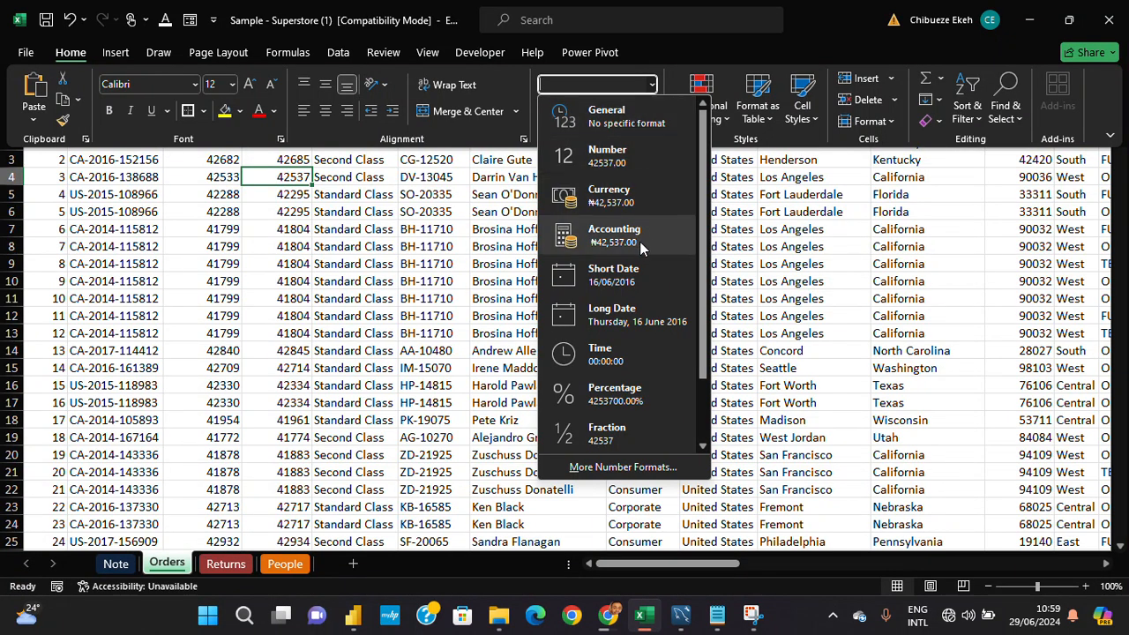
{"action": "scroll", "coordinate": [647, 266], "scroll_direction": "down", "scroll_amount": 1}
{"action": "scroll", "coordinate": [636, 295], "scroll_direction": "up", "scroll_amount": 1}
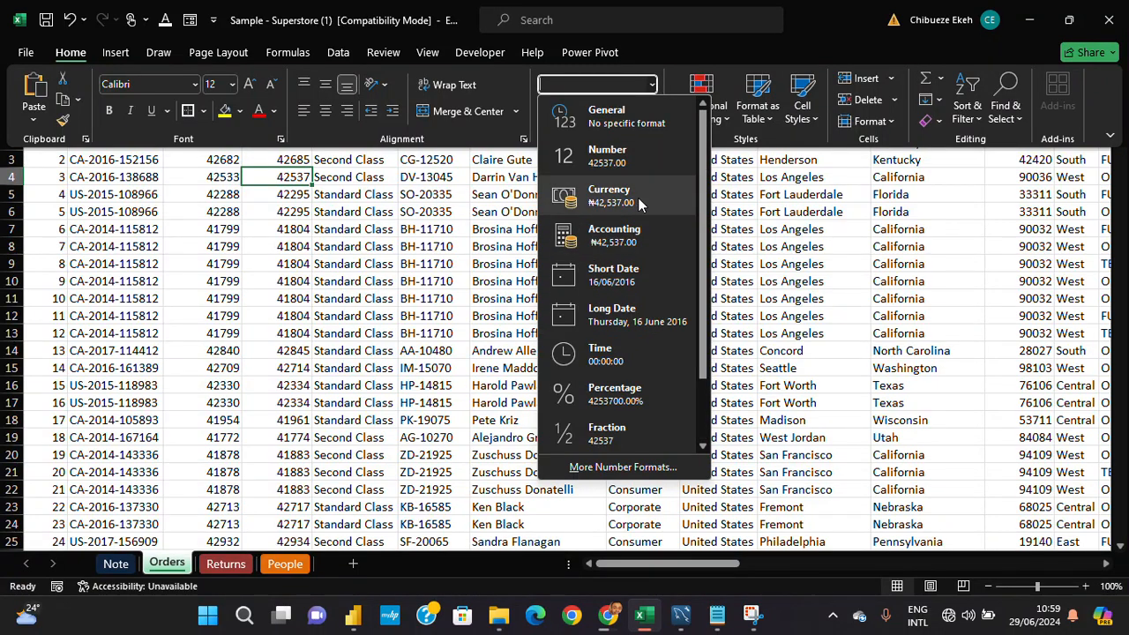
{"action": "left_click", "coordinate": [298, 181]}
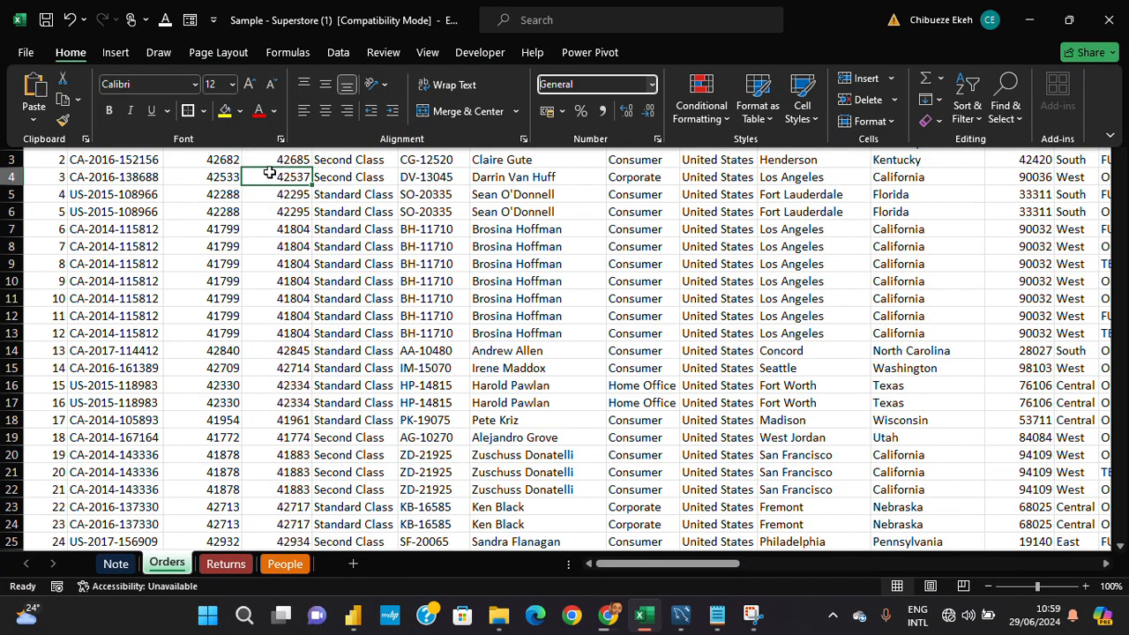
- Leave the number format list without applying a format and return to cell A1 of Orders
{"action": "key", "text": "Up"}
{"action": "key", "text": "Up"}
{"action": "left_click", "coordinate": [269, 172]}
{"action": "key", "text": "Up"}
{"action": "key", "text": "Up"}
{"action": "left_click", "coordinate": [270, 173]}
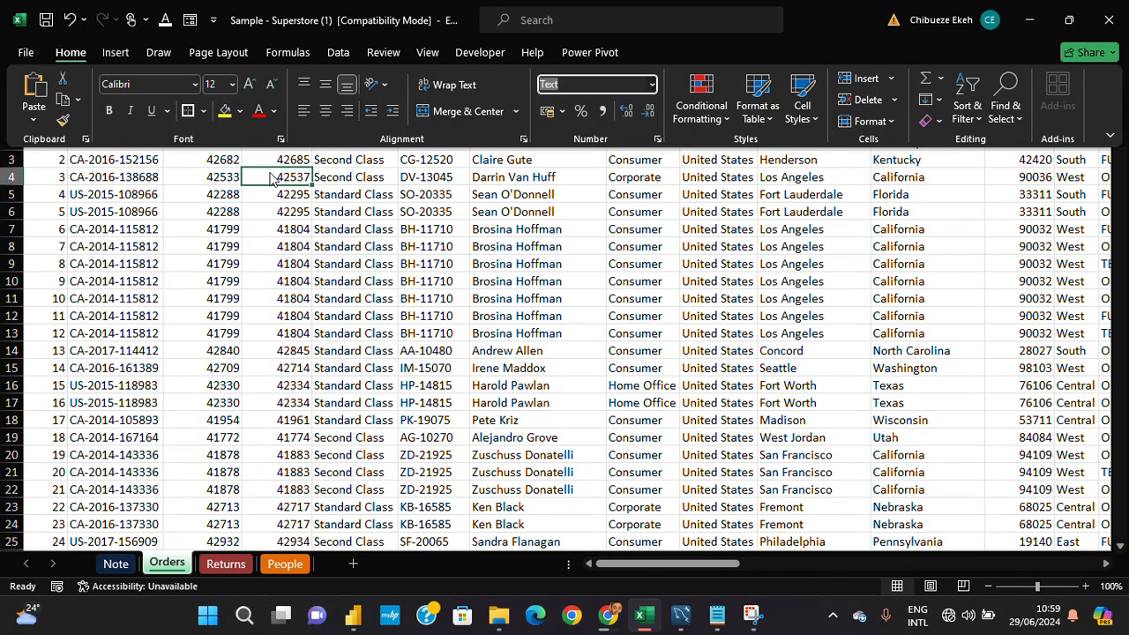
{"action": "left_click", "coordinate": [270, 172]}
{"action": "key", "text": "ctrl+Up"}
{"action": "key", "text": "ctrl+Left"}
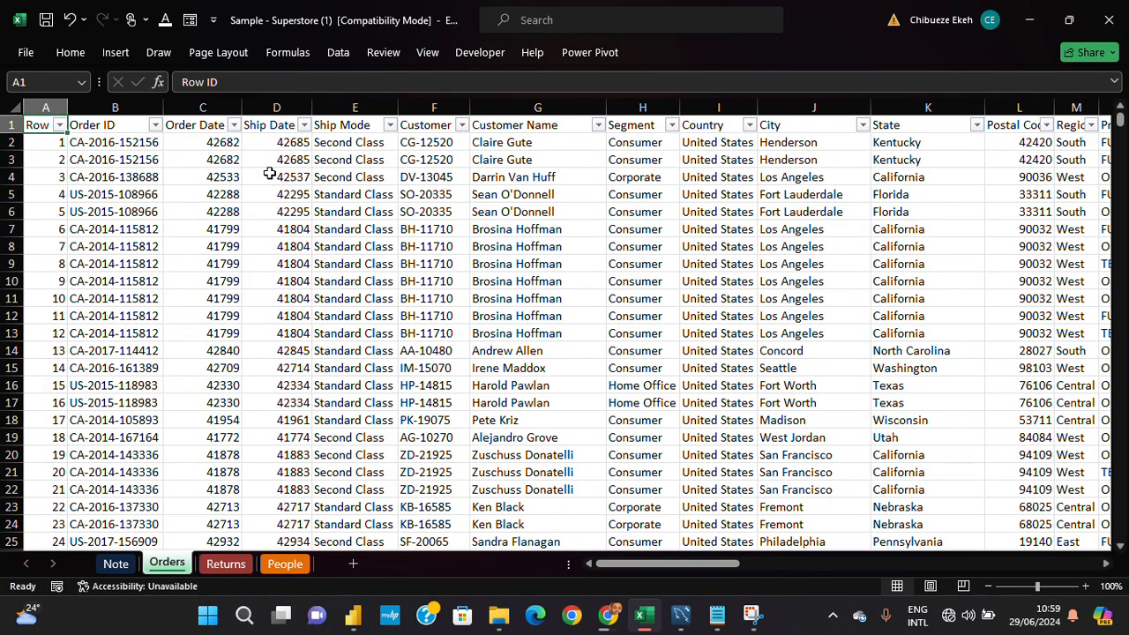
- Review the format table and the Data Types in Data Analytics notes on the Note sheet
{"action": "left_click", "coordinate": [115, 567]}
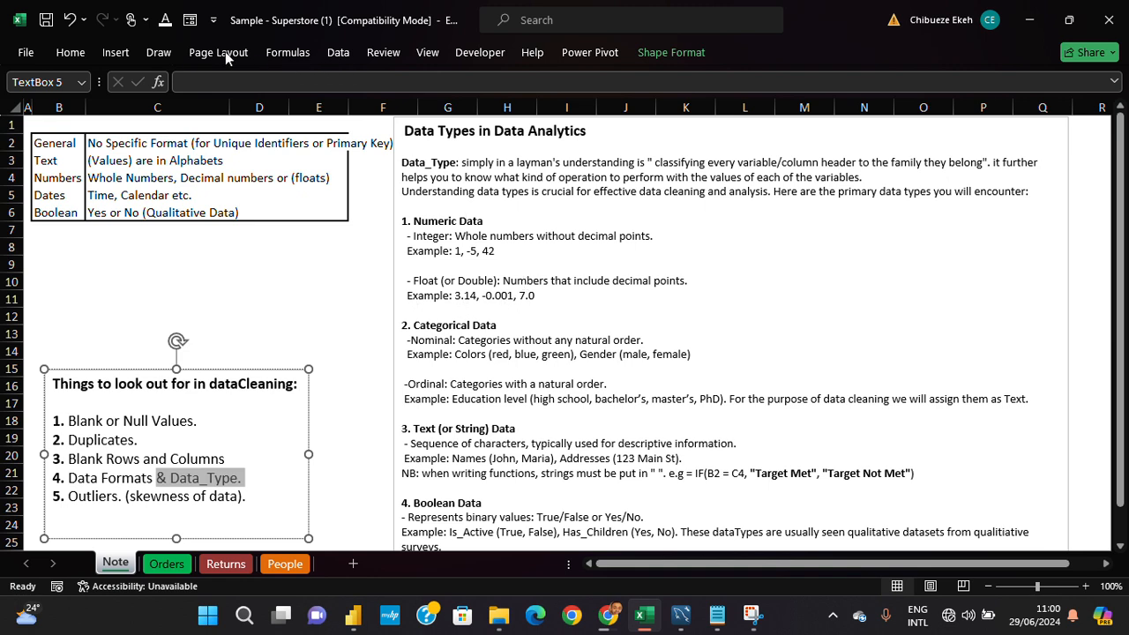
{"action": "scroll", "coordinate": [507, 286], "scroll_direction": "down", "scroll_amount": 1}
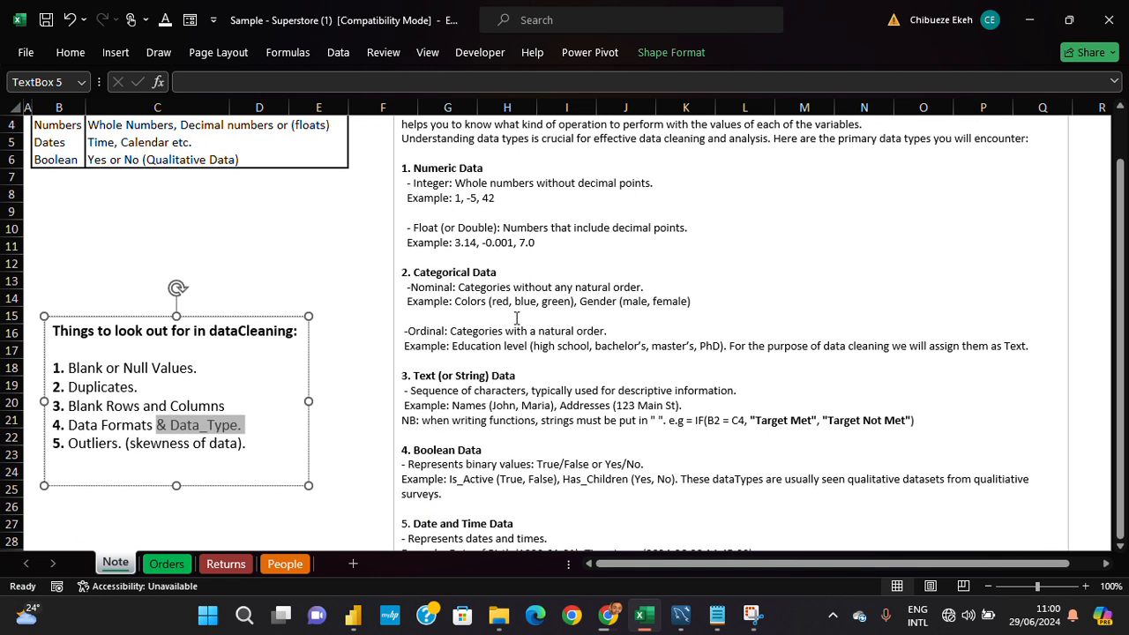
{"action": "scroll", "coordinate": [578, 287], "scroll_direction": "up", "scroll_amount": 1}
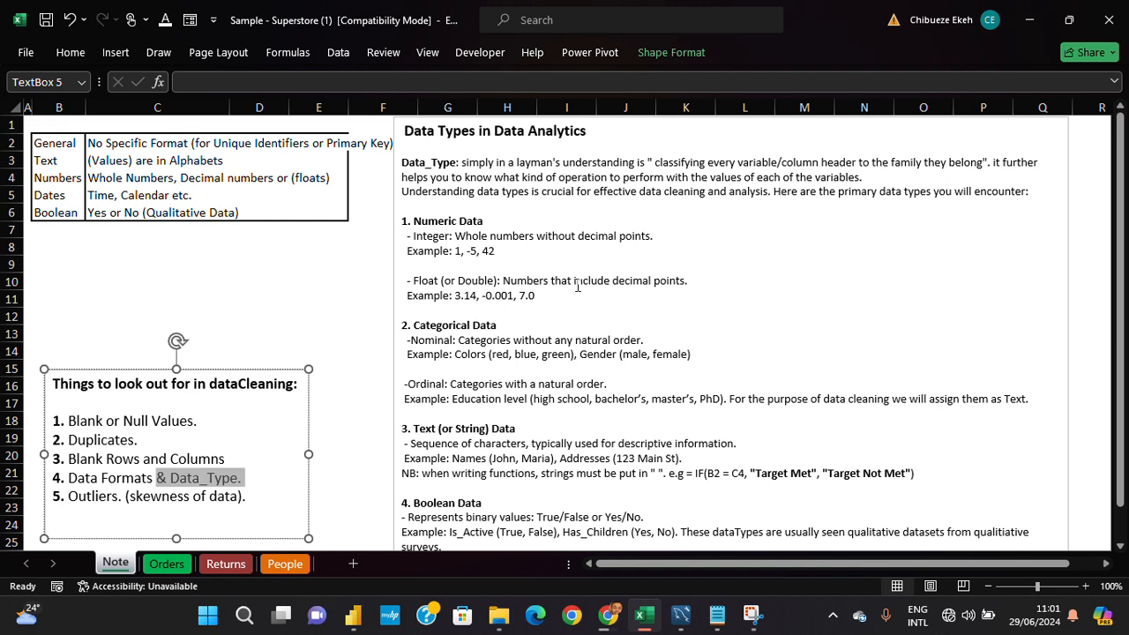
{"action": "scroll", "coordinate": [575, 281], "scroll_direction": "down", "scroll_amount": 1}
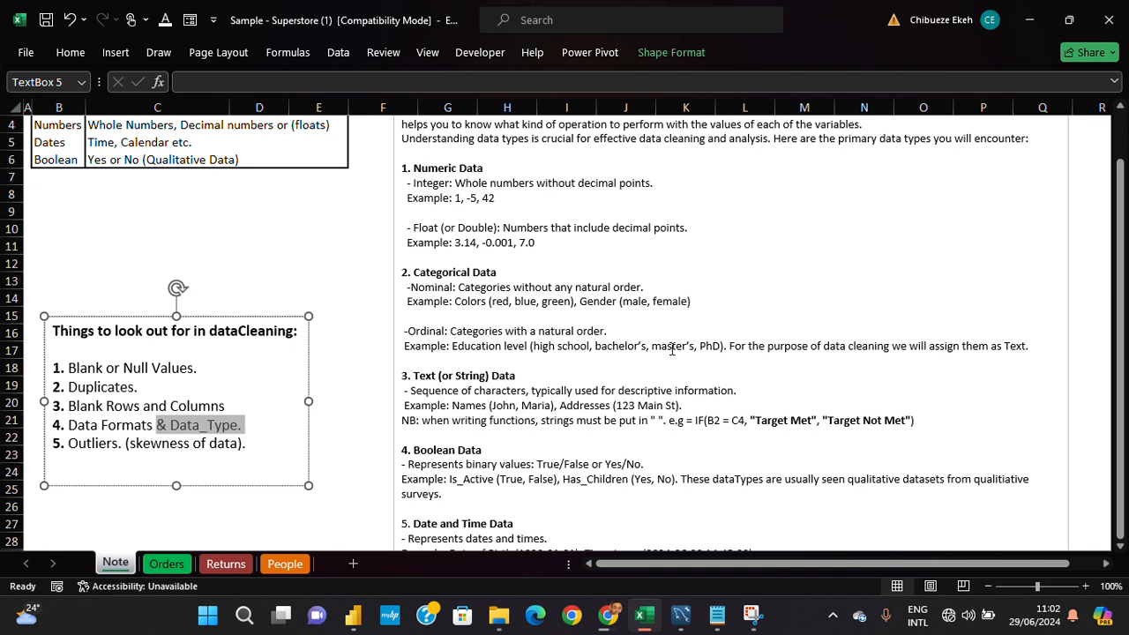
{"action": "scroll", "coordinate": [658, 342], "scroll_direction": "up", "scroll_amount": 1}
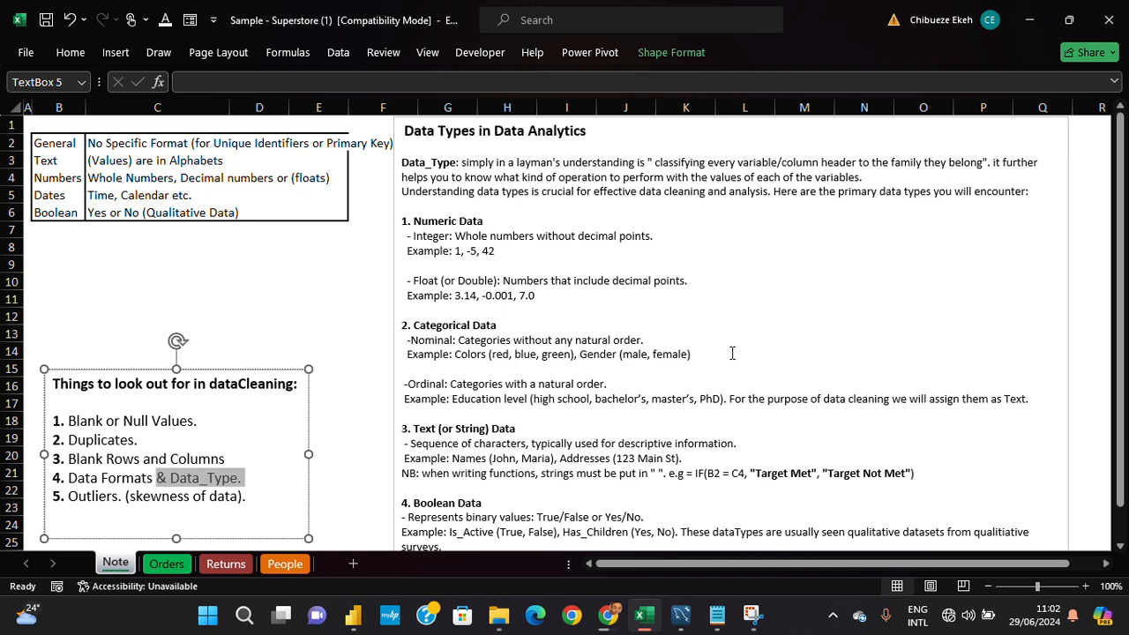
- Review the Data Types notes through the Boolean section, examining the IF example with "Target Met" and "Target Not Met" under Text Data
{"action": "scroll", "coordinate": [734, 360], "scroll_direction": "down", "scroll_amount": 1}
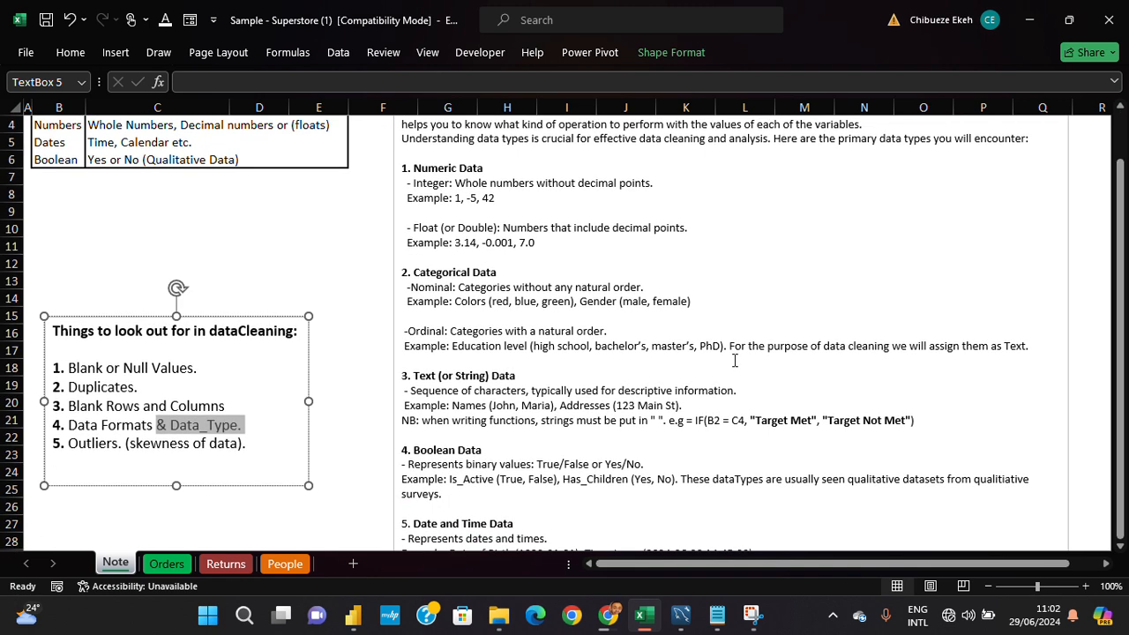
{"action": "scroll", "coordinate": [586, 330], "scroll_direction": "down", "scroll_amount": 1}
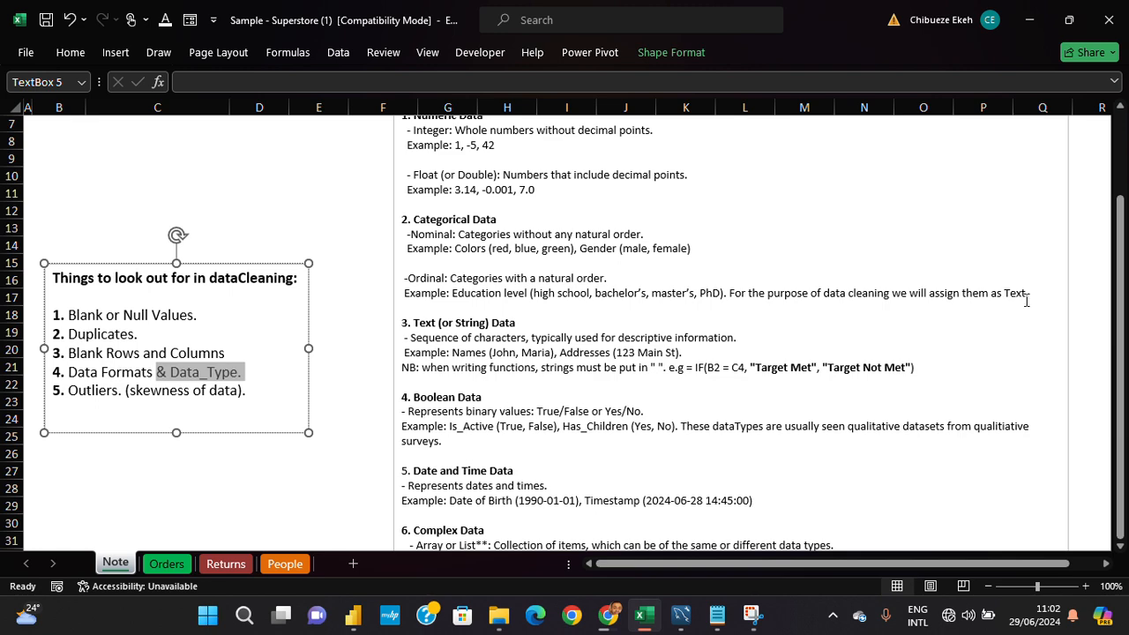
{"action": "scroll", "coordinate": [769, 296], "scroll_direction": "down", "scroll_amount": 1}
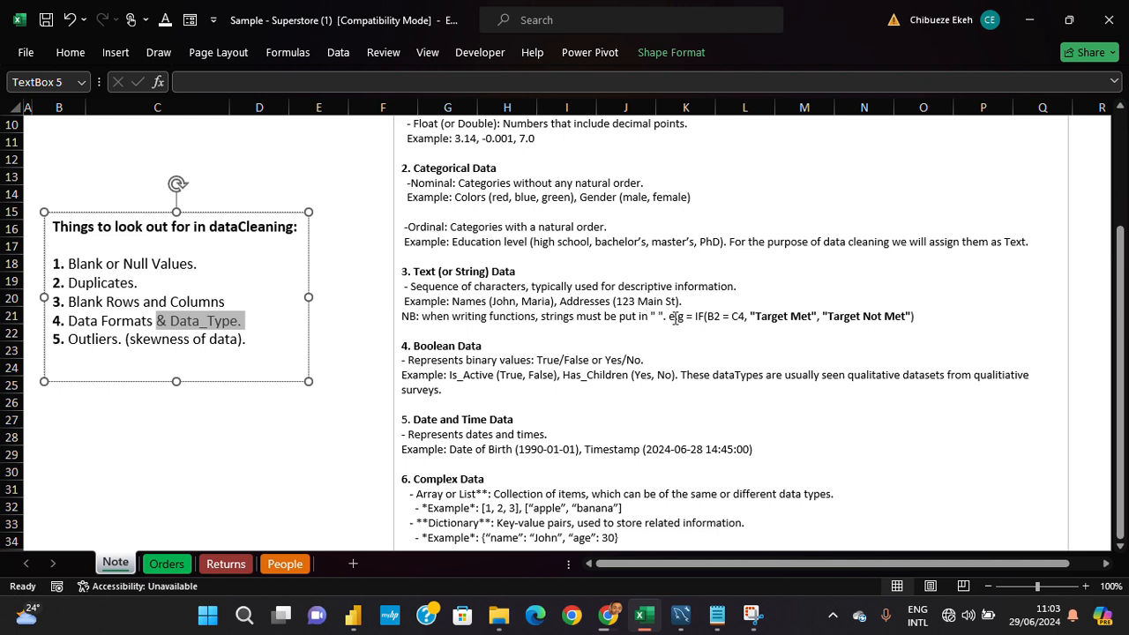
{"action": "left_click_drag", "start_coordinate": [670, 317], "coordinate": [917, 320]}
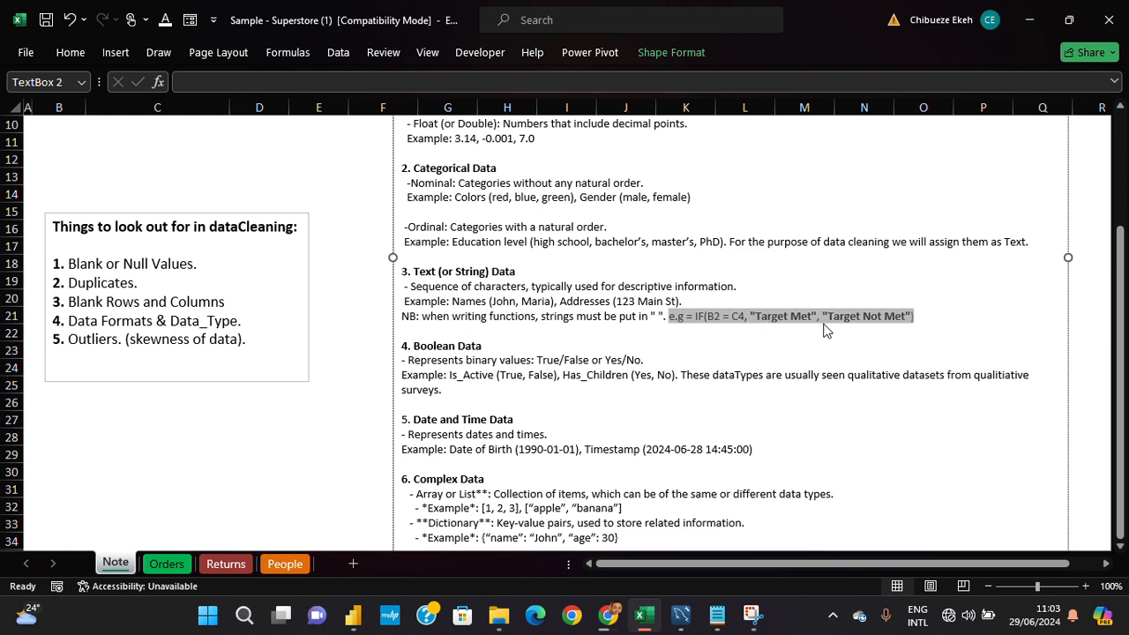
{"action": "left_click", "coordinate": [792, 315]}
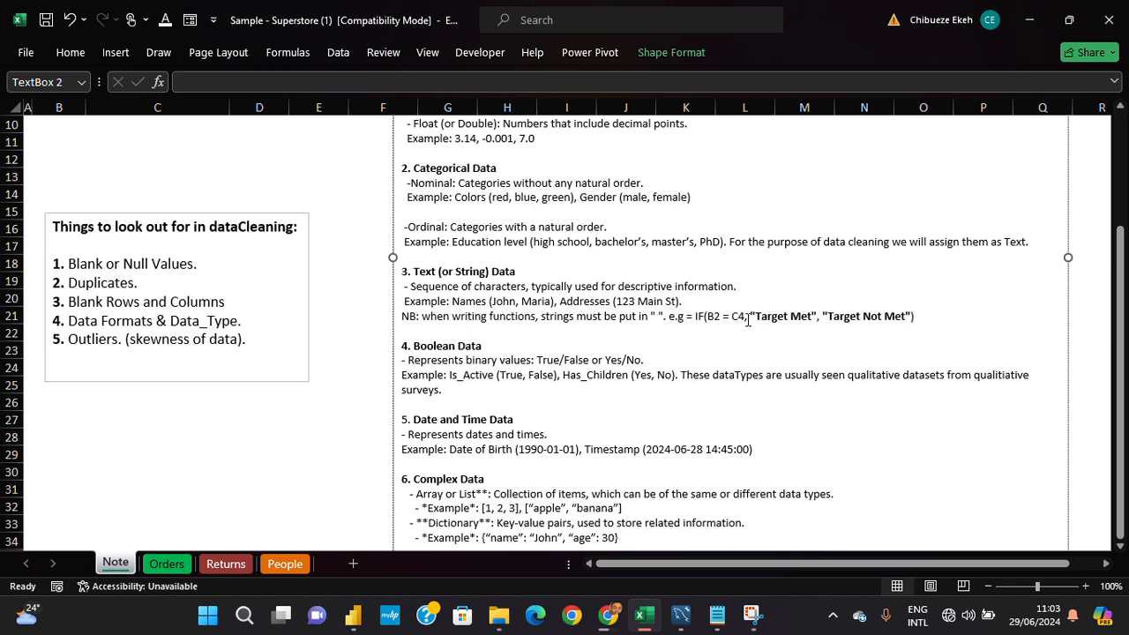
{"action": "left_click_drag", "start_coordinate": [749, 316], "coordinate": [908, 332]}
{"action": "key", "text": "ctrl+b"}
{"action": "left_click", "coordinate": [824, 315]}
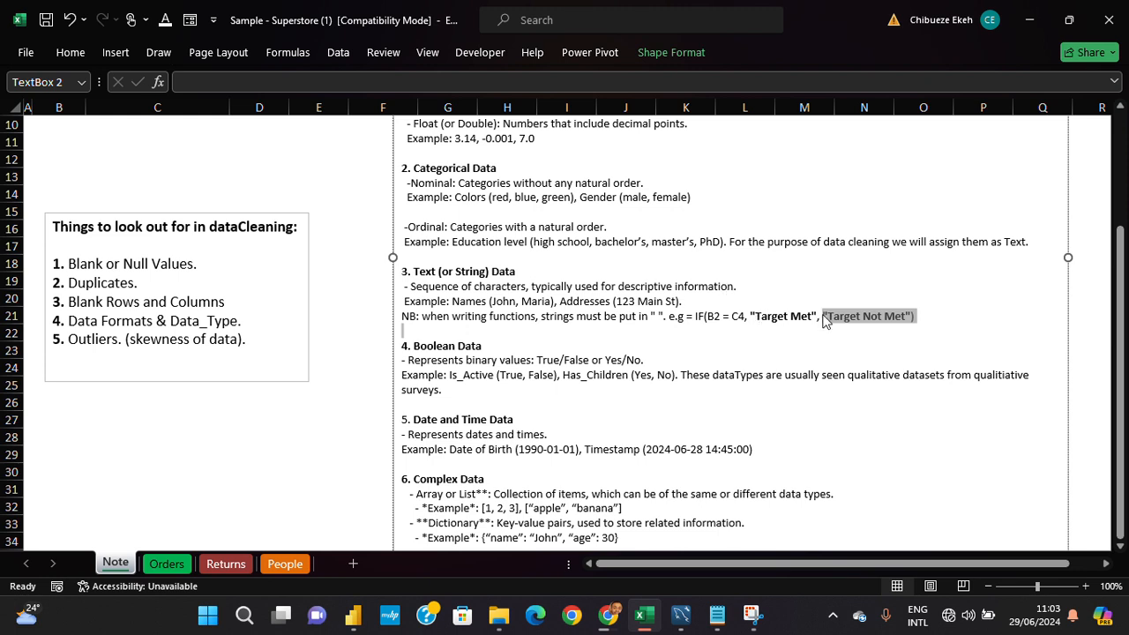
{"action": "scroll", "coordinate": [833, 325], "scroll_direction": "down", "scroll_amount": 1}
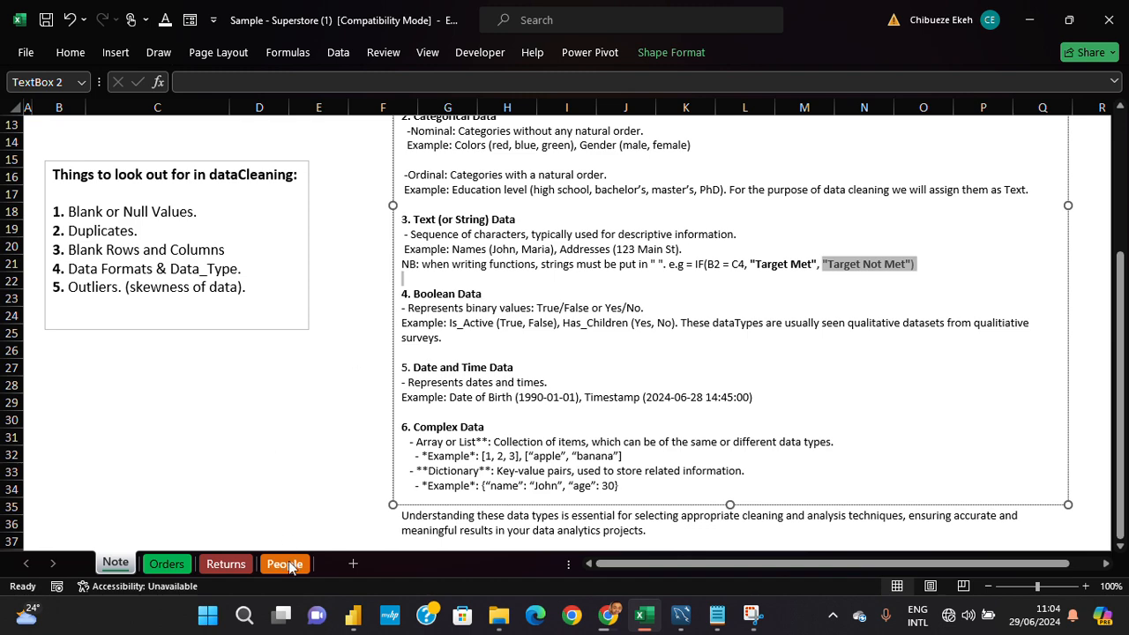
- Inspect the Returned column on the Returns sheet down to its last row and return to the headers
{"action": "left_click", "coordinate": [225, 564]}
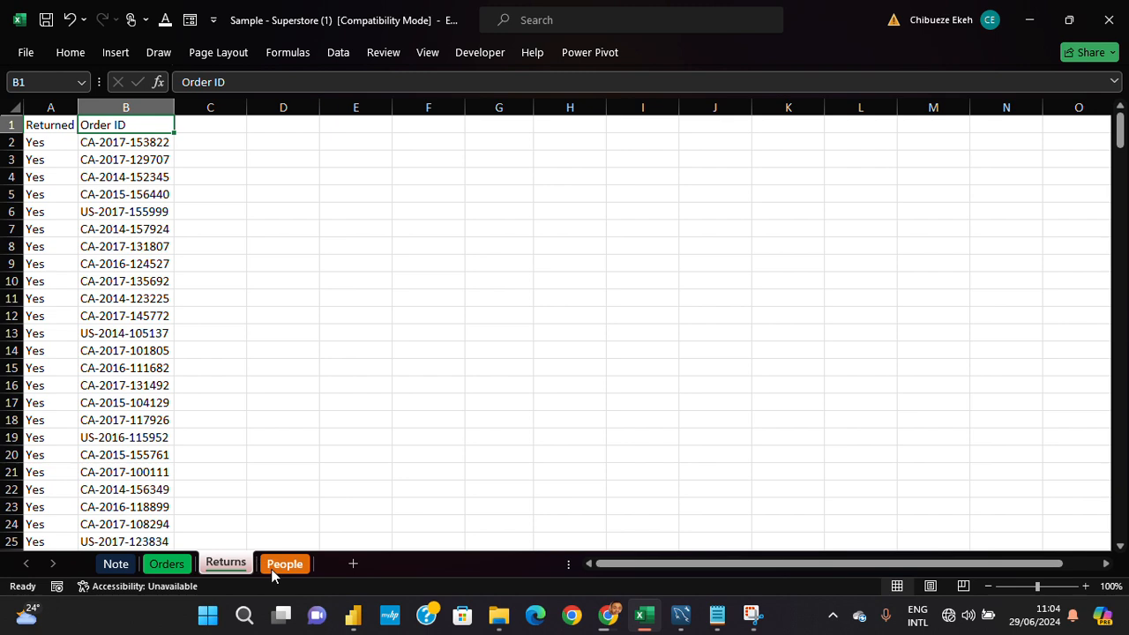
{"action": "left_click", "coordinate": [52, 107]}
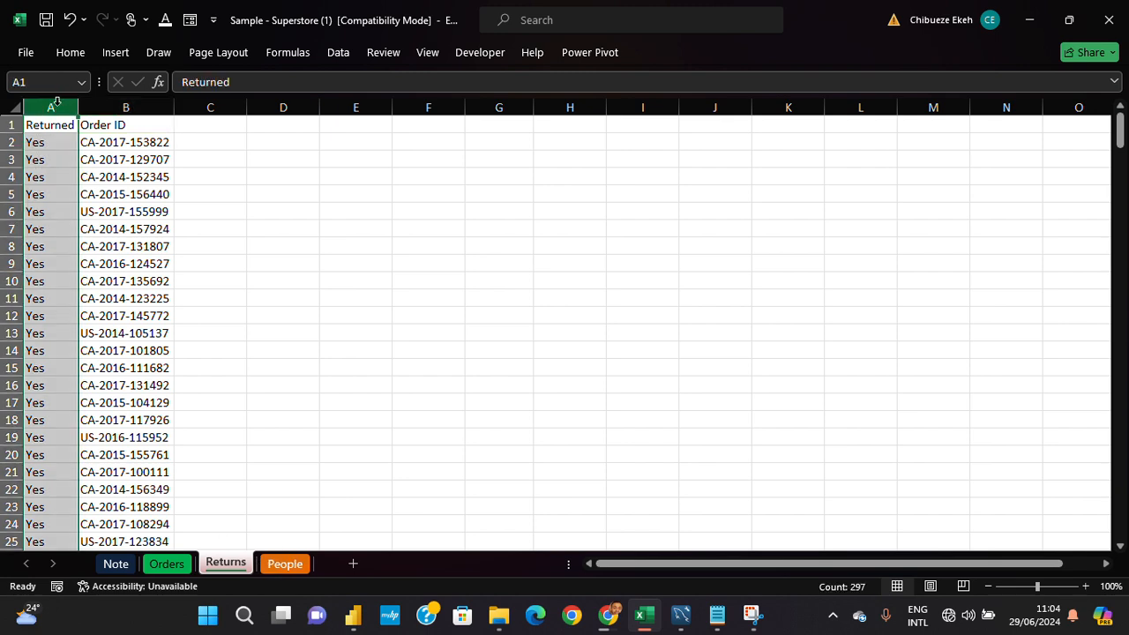
{"action": "key", "text": "ctrl+Down"}
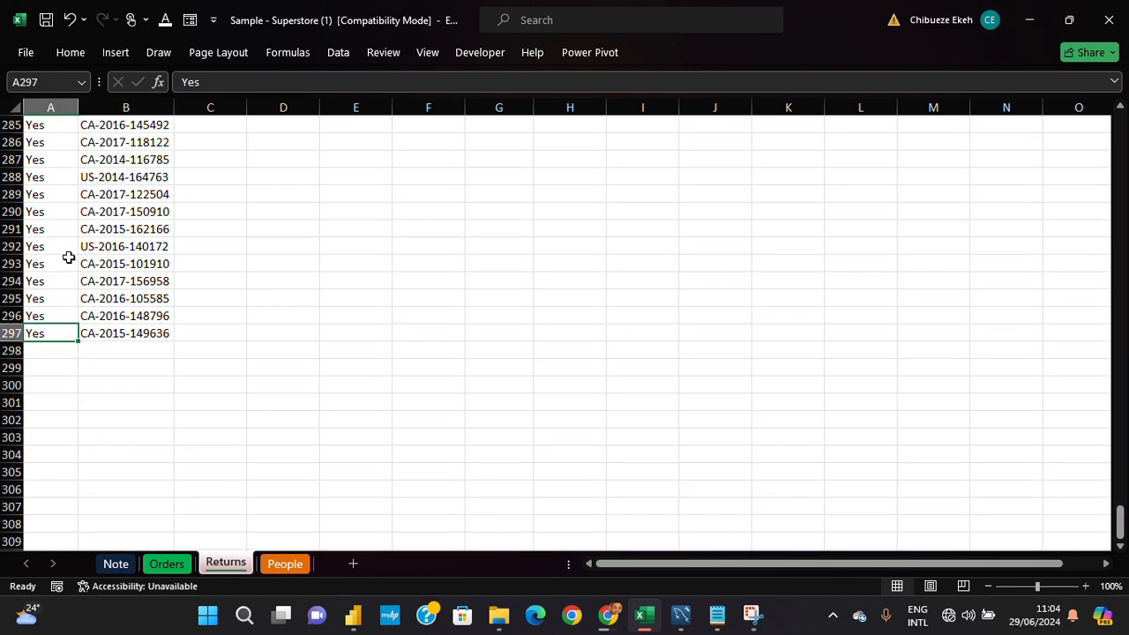
{"action": "scroll", "coordinate": [150, 421], "scroll_direction": "up", "scroll_amount": 6}
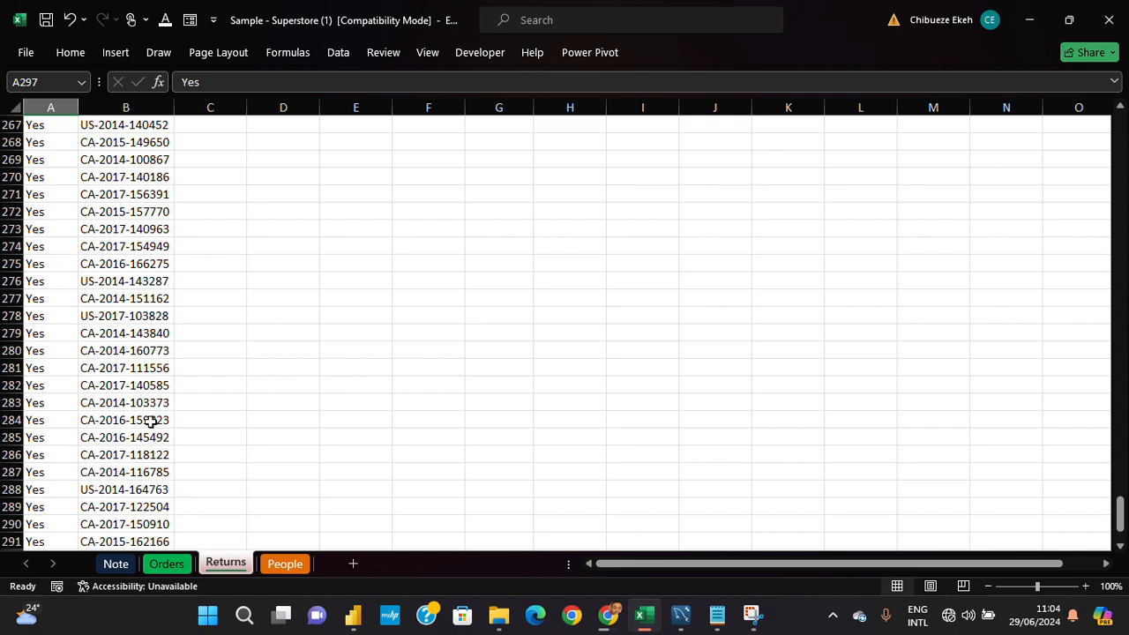
{"action": "left_click", "coordinate": [159, 246]}
{"action": "key", "text": "ctrl+Up"}
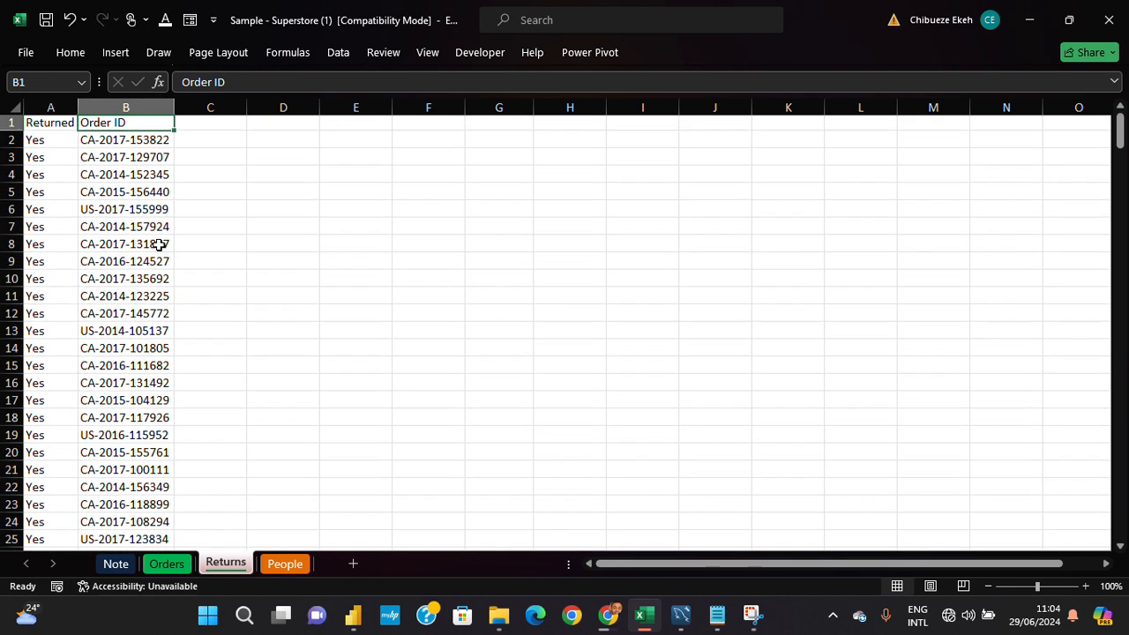
{"action": "key", "text": "ctrl+Left"}
{"action": "left_click", "coordinate": [60, 107]}
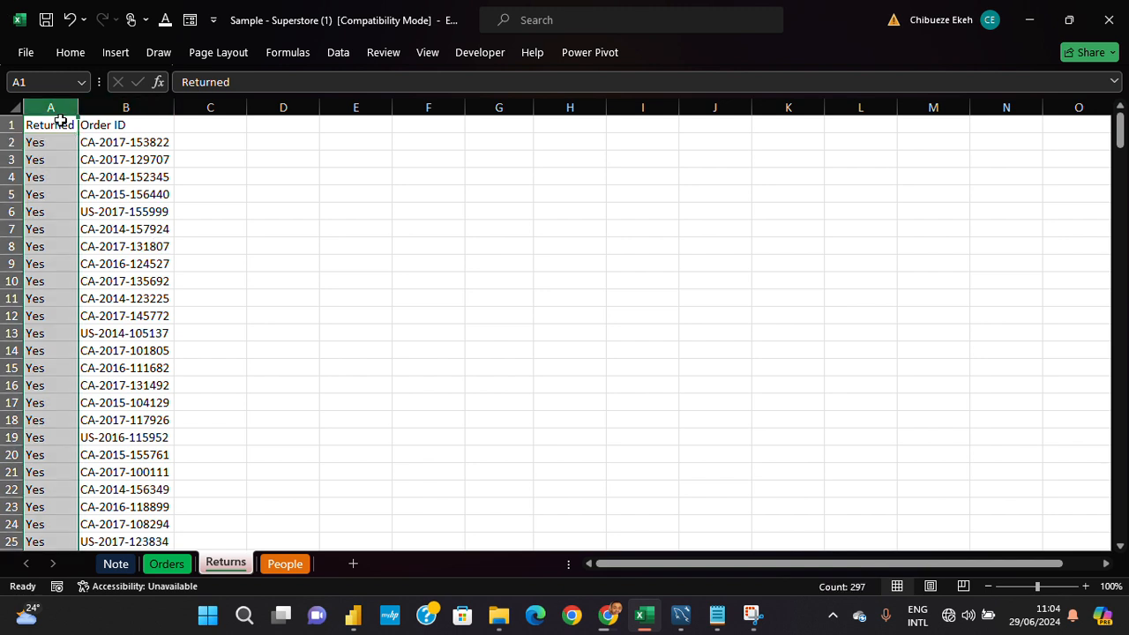
- Add filters to the header row of the Returns sheet and check the Returned column's filter values
{"action": "left_click", "coordinate": [62, 121]}
{"action": "key", "text": "ctrl+shift+l"}
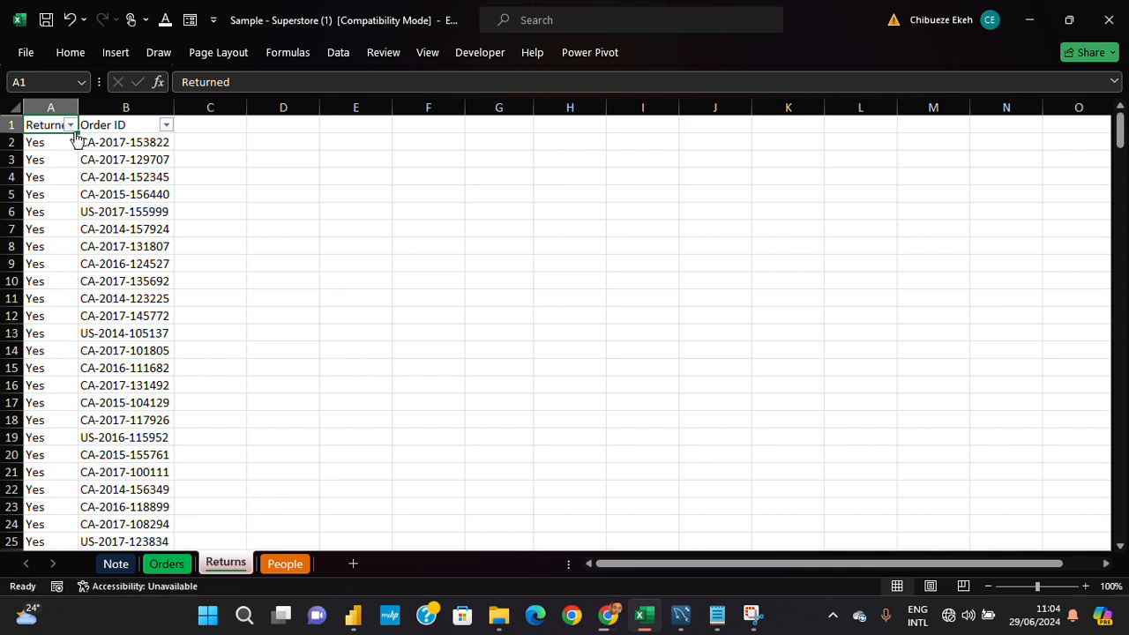
{"action": "left_click", "coordinate": [70, 127]}
{"action": "left_click", "coordinate": [70, 129]}
{"action": "left_click", "coordinate": [64, 143]}
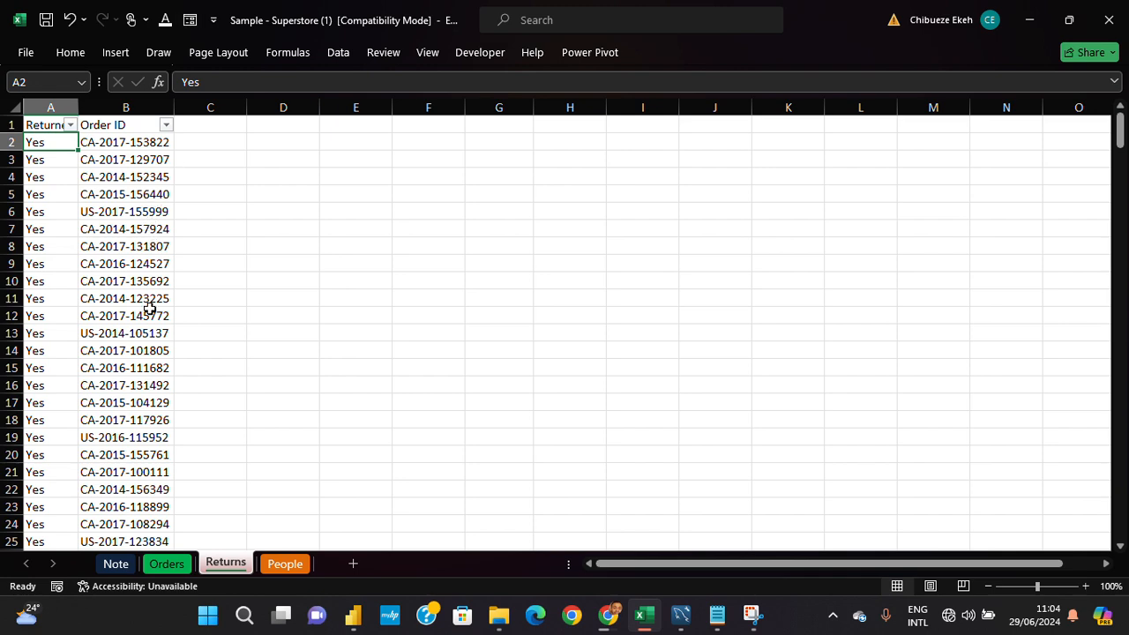
- Review the Boolean, Date and Time, and Complex Data sections on the Note sheet, including their examples
{"action": "left_click", "coordinate": [156, 569]}
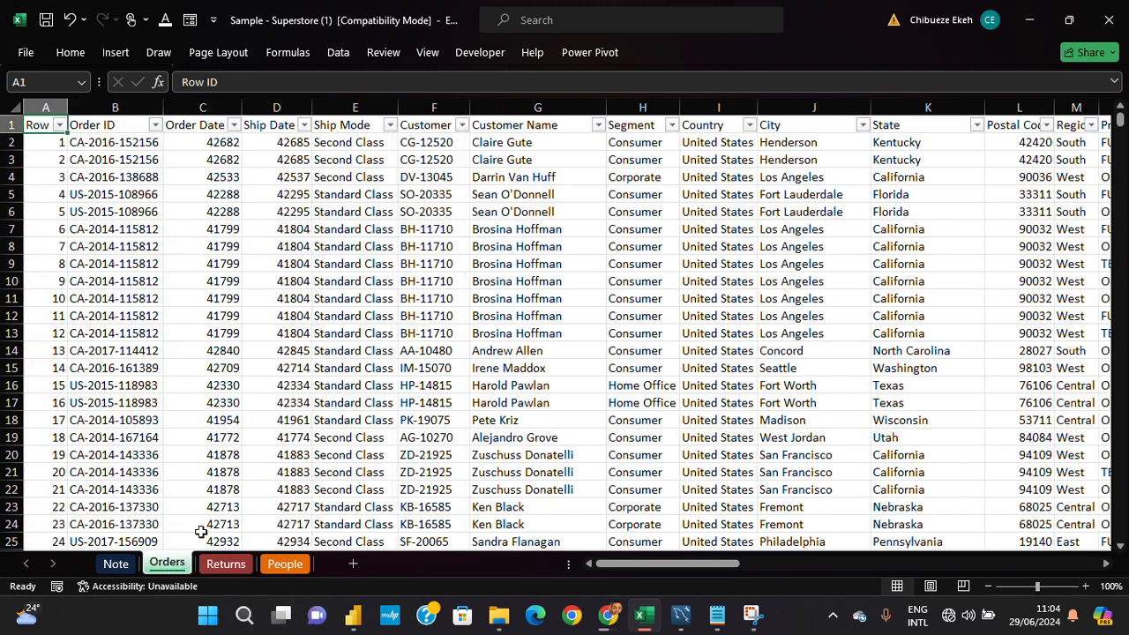
{"action": "left_click", "coordinate": [118, 563]}
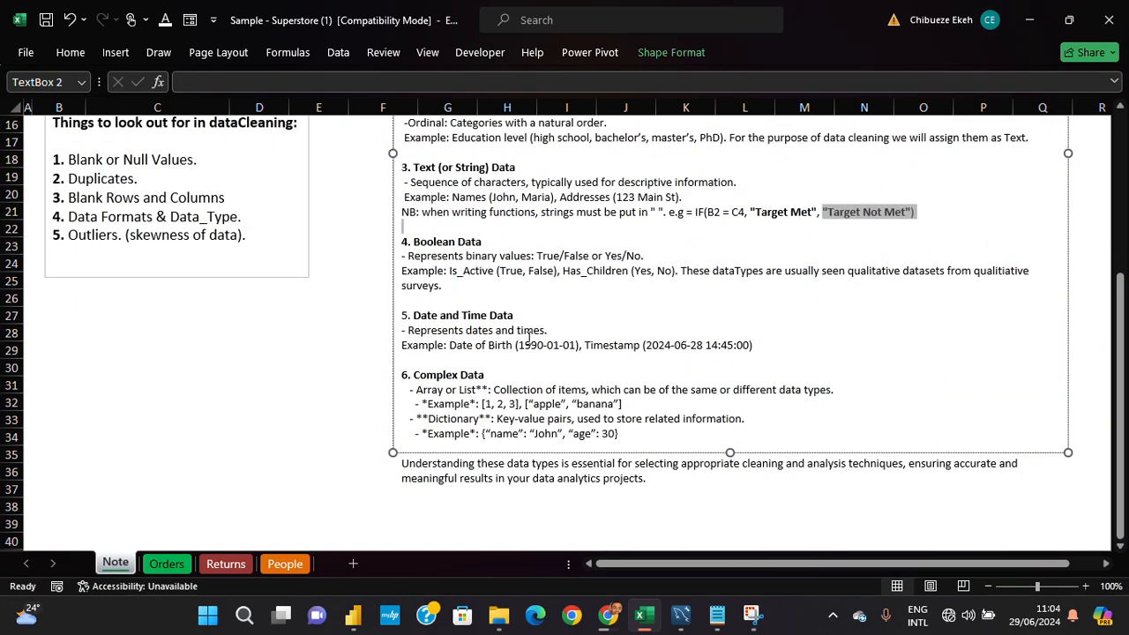
{"action": "scroll", "coordinate": [529, 337], "scroll_direction": "down", "scroll_amount": 1}
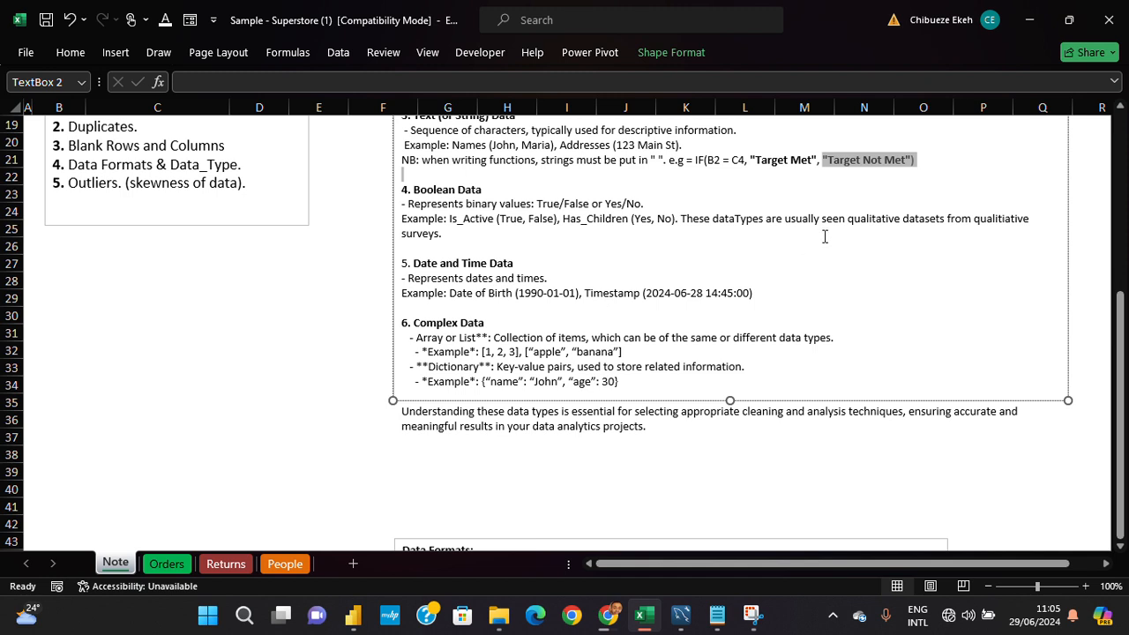
{"action": "left_click", "coordinate": [780, 294]}
{"action": "triple_click", "coordinate": [612, 288]}
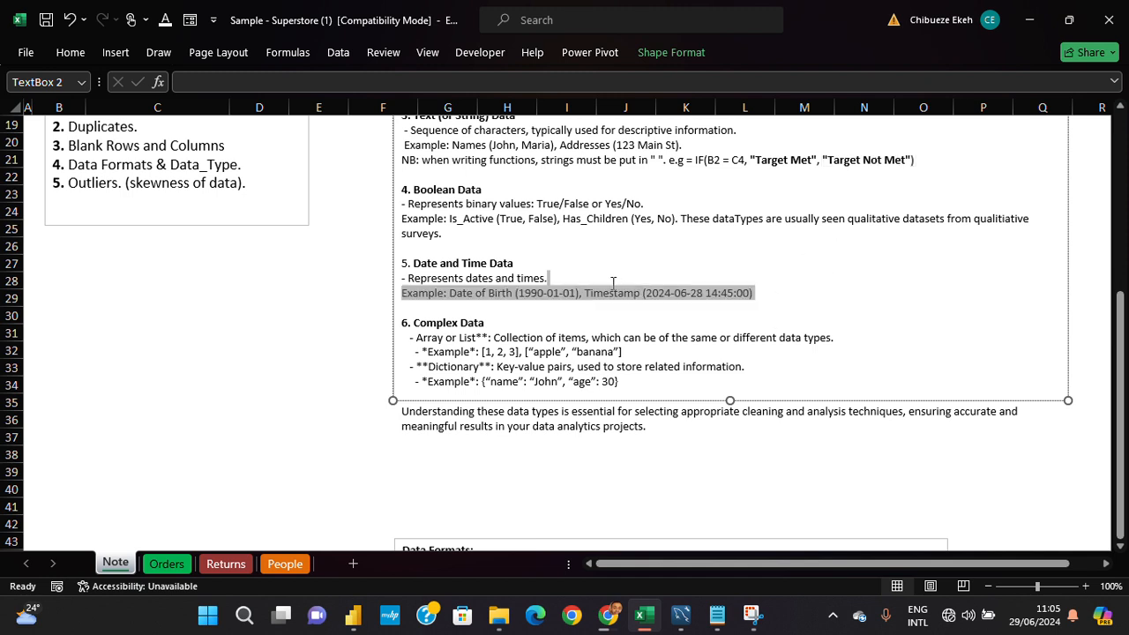
{"action": "left_click", "coordinate": [595, 295]}
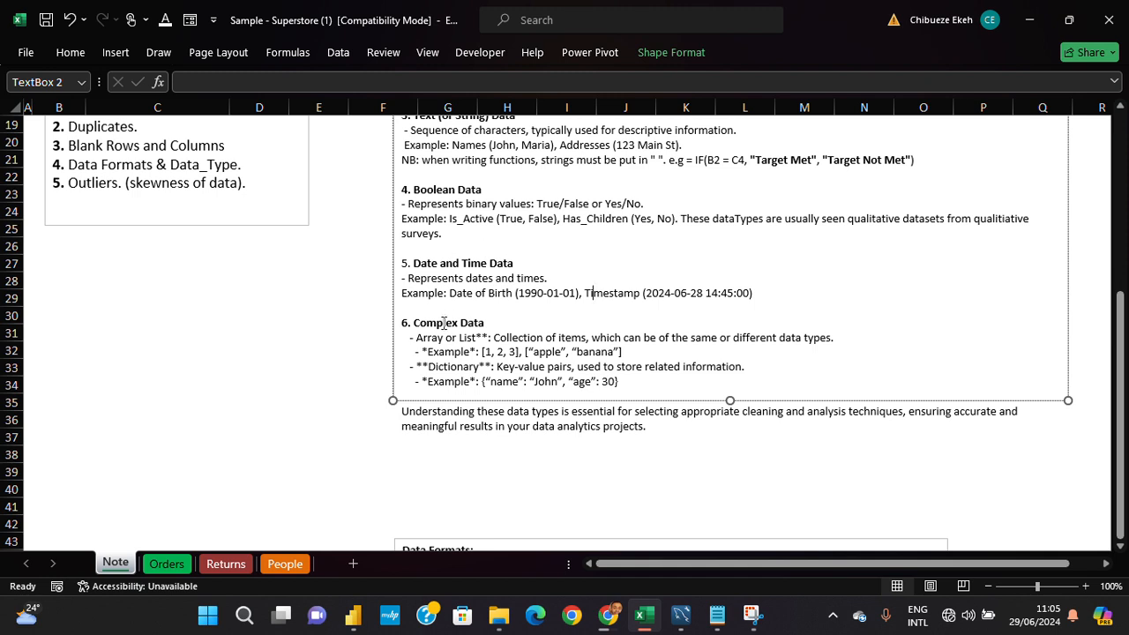
{"action": "left_click_drag", "start_coordinate": [418, 329], "coordinate": [774, 381]}
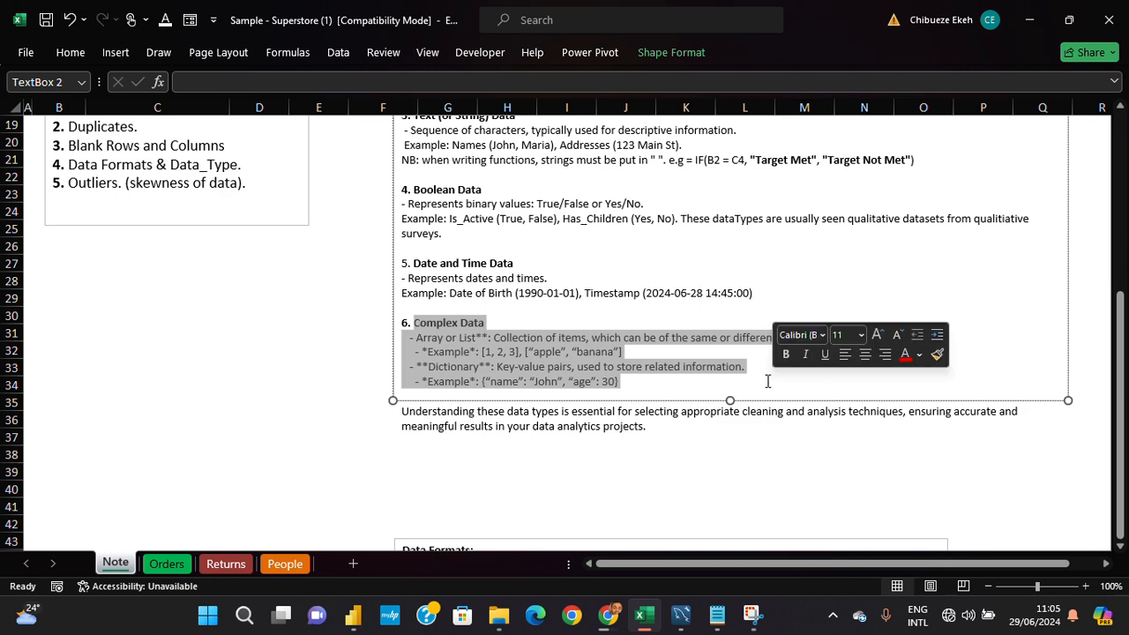
{"action": "left_click", "coordinate": [701, 355]}
{"action": "scroll", "coordinate": [701, 355], "scroll_direction": "up", "scroll_amount": 6}
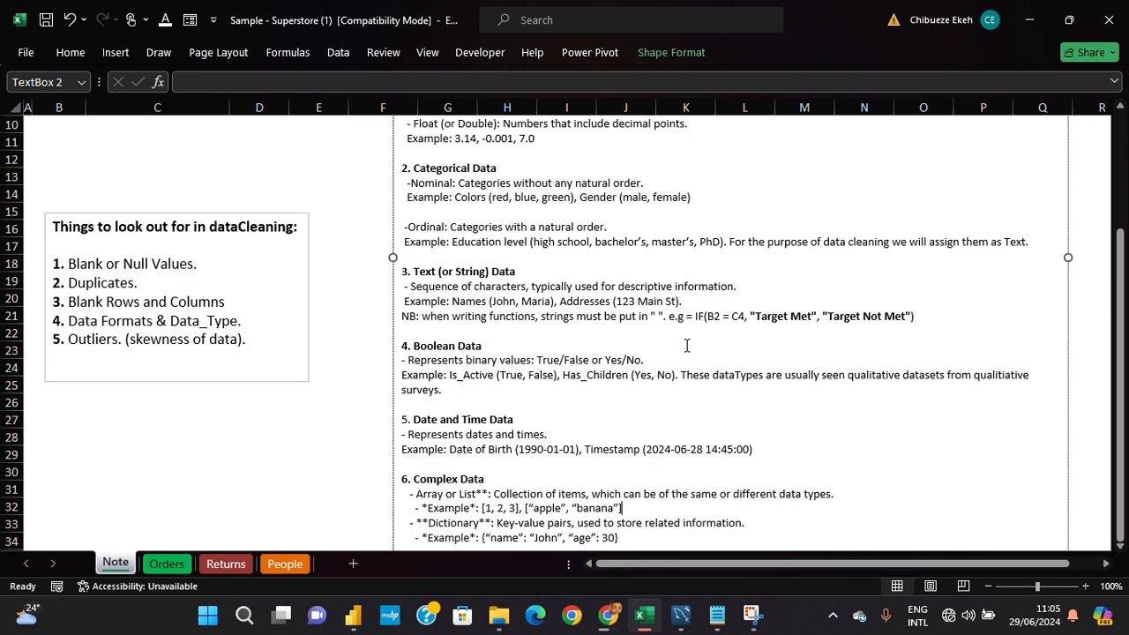
{"action": "scroll", "coordinate": [686, 335], "scroll_direction": "down", "scroll_amount": 2}
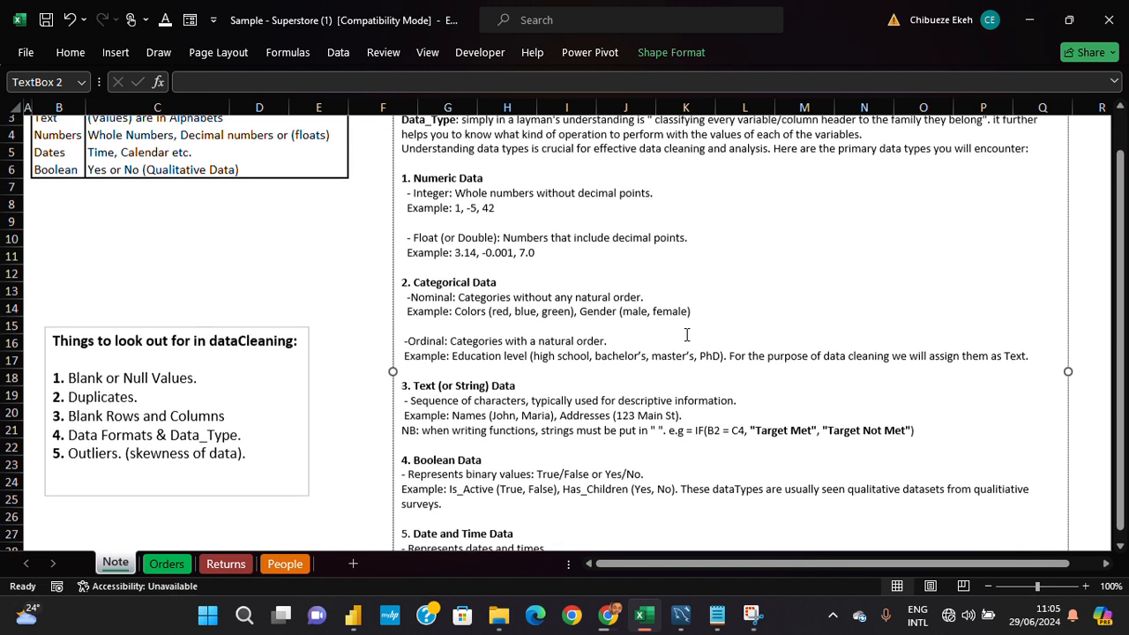
{"action": "scroll", "coordinate": [686, 335], "scroll_direction": "up", "scroll_amount": 2}
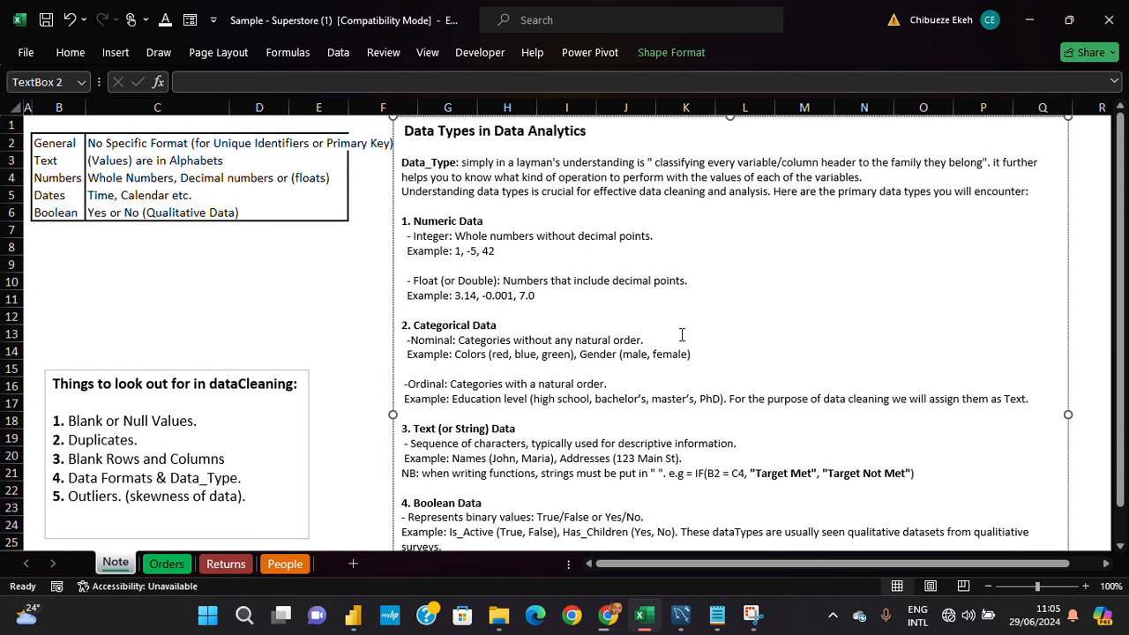
- Widen the Row ID column on the Orders sheet so that its full header fits
{"action": "left_click", "coordinate": [183, 568]}
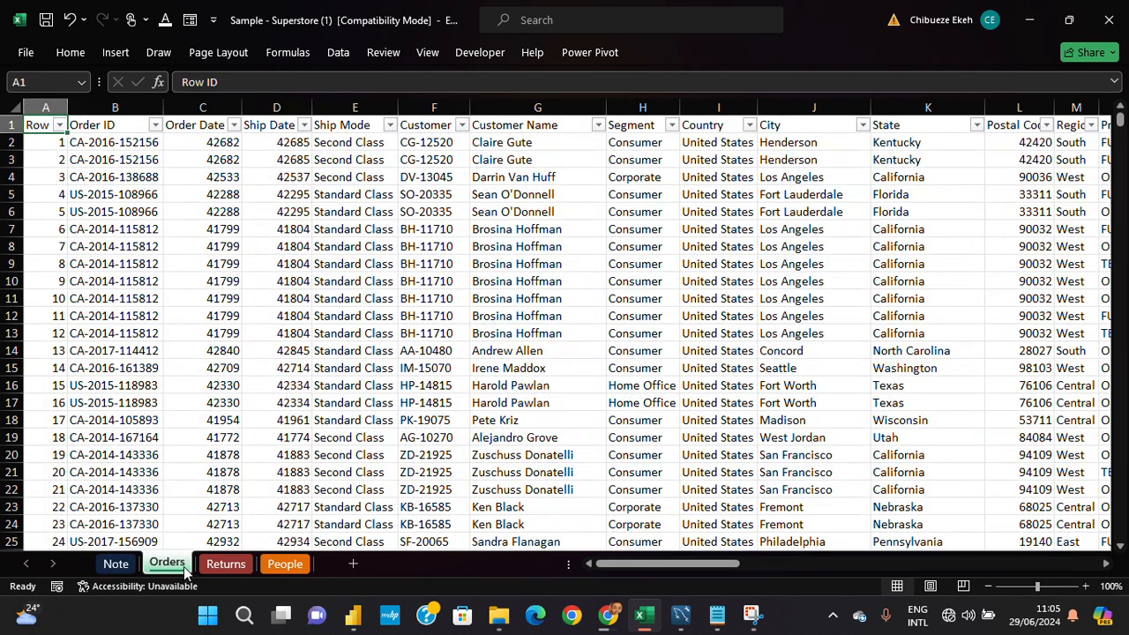
{"action": "left_click", "coordinate": [7, 125]}
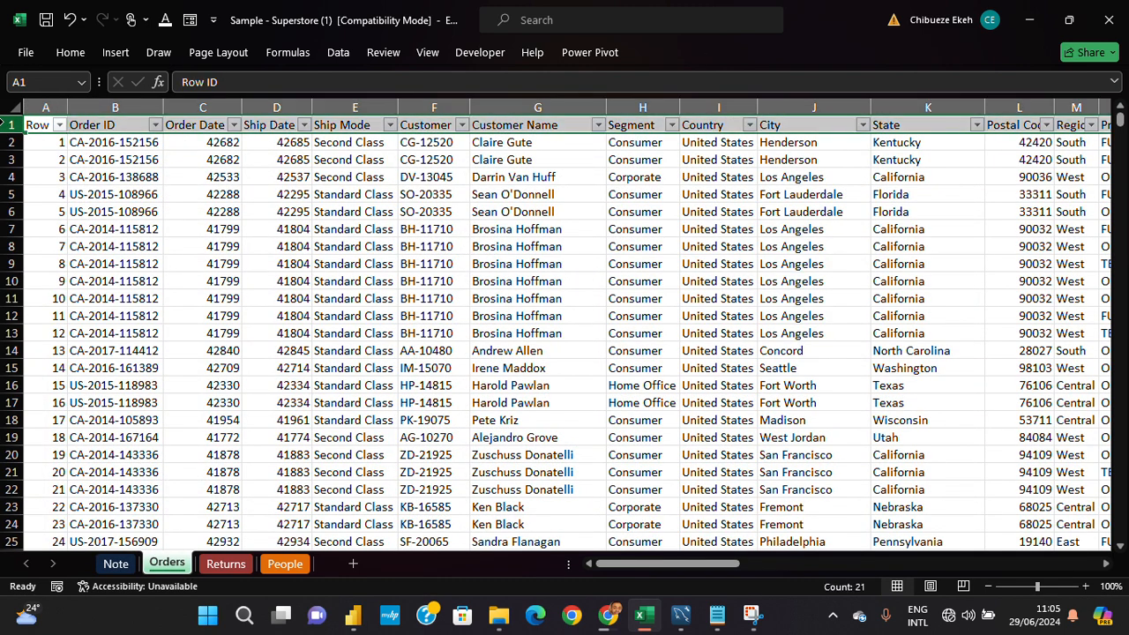
{"action": "left_click", "coordinate": [53, 128]}
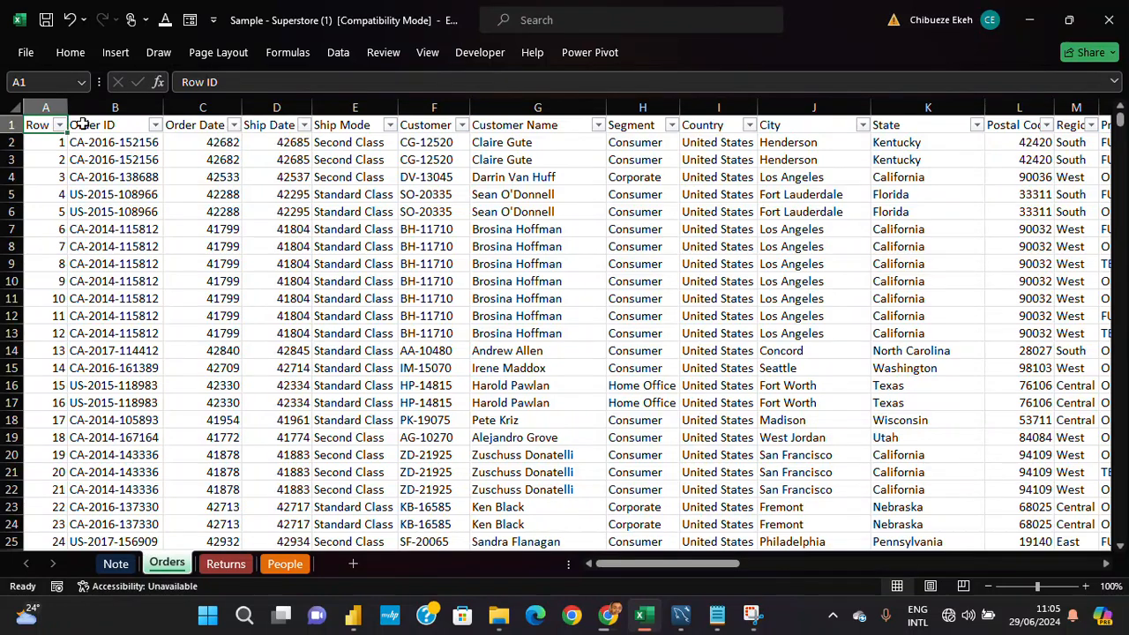
{"action": "left_click", "coordinate": [99, 141]}
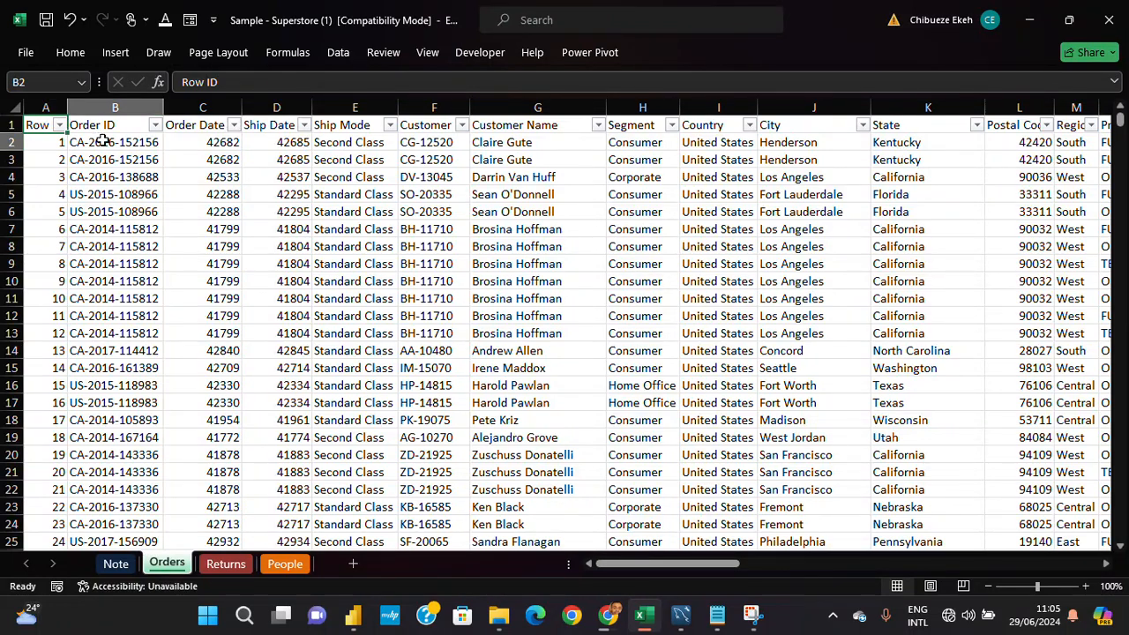
{"action": "left_click", "coordinate": [48, 106]}
{"action": "left_click_drag", "start_coordinate": [67, 109], "coordinate": [80, 109]}
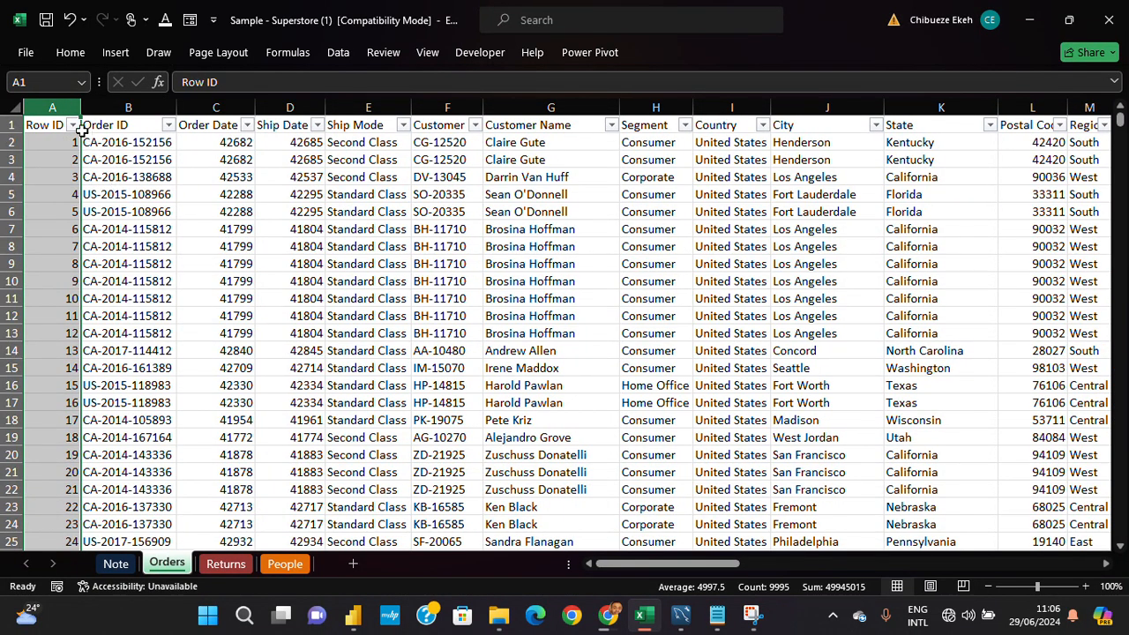
- Apply the General number format to the Row ID column
{"action": "left_click", "coordinate": [64, 55]}
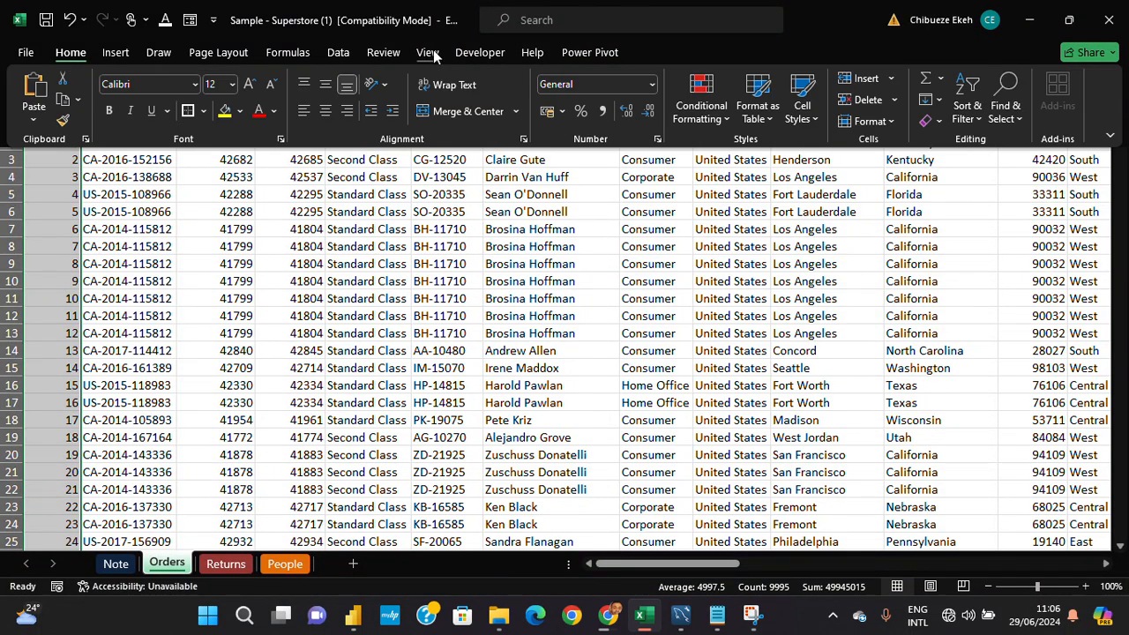
{"action": "left_click", "coordinate": [651, 84]}
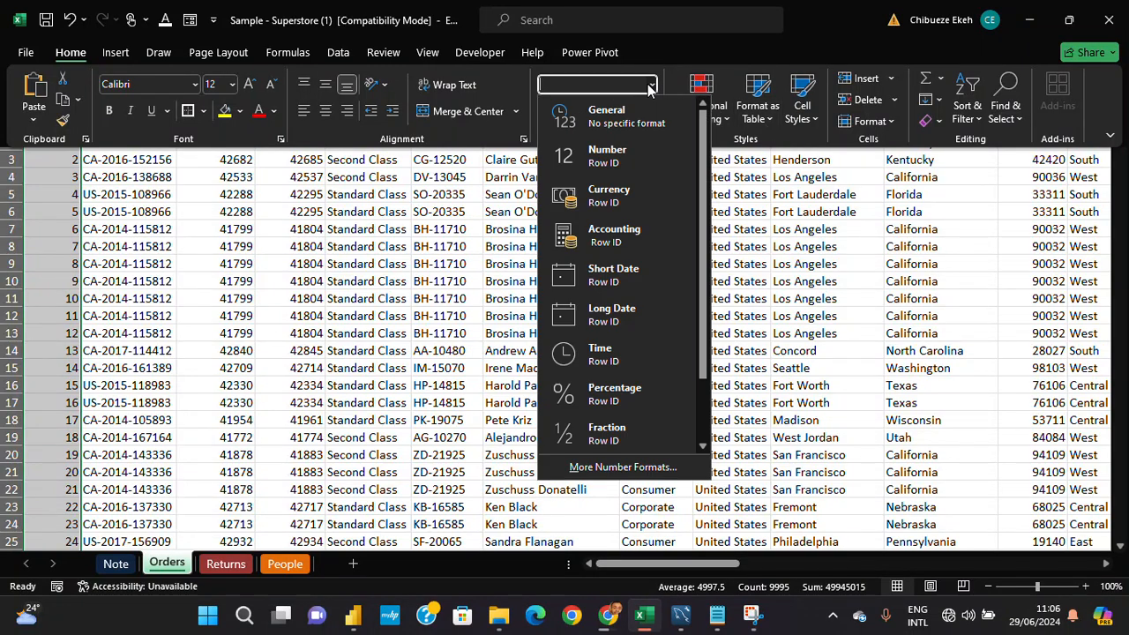
{"action": "left_click", "coordinate": [632, 123]}
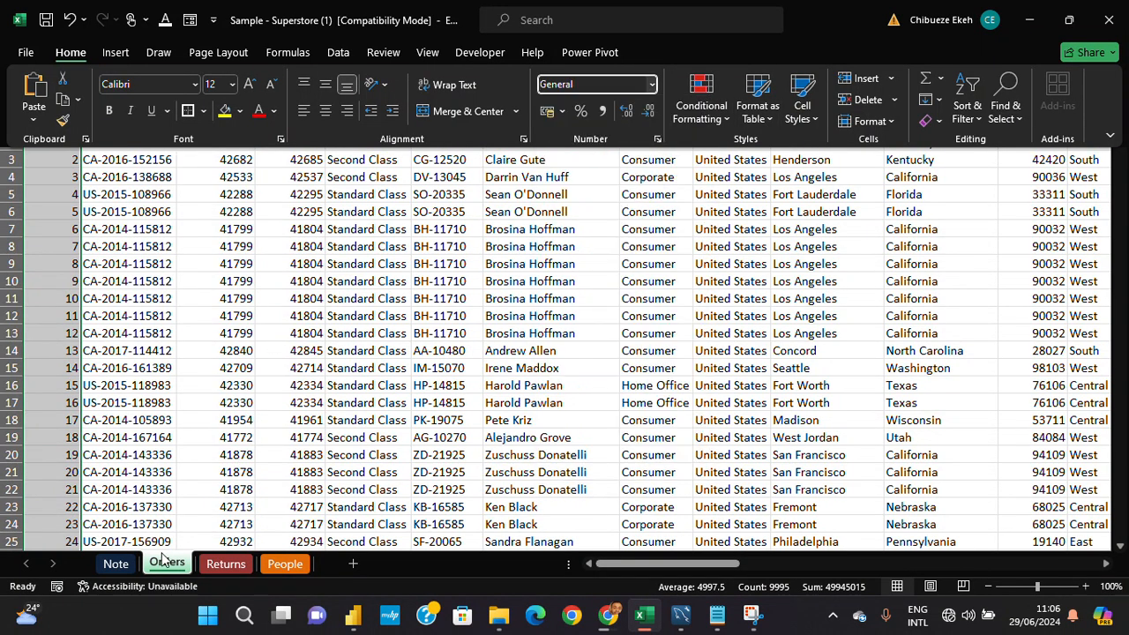
- Check the description of the General format in the format table on the Note sheet
{"action": "left_click", "coordinate": [76, 580]}
{"action": "left_click", "coordinate": [115, 562]}
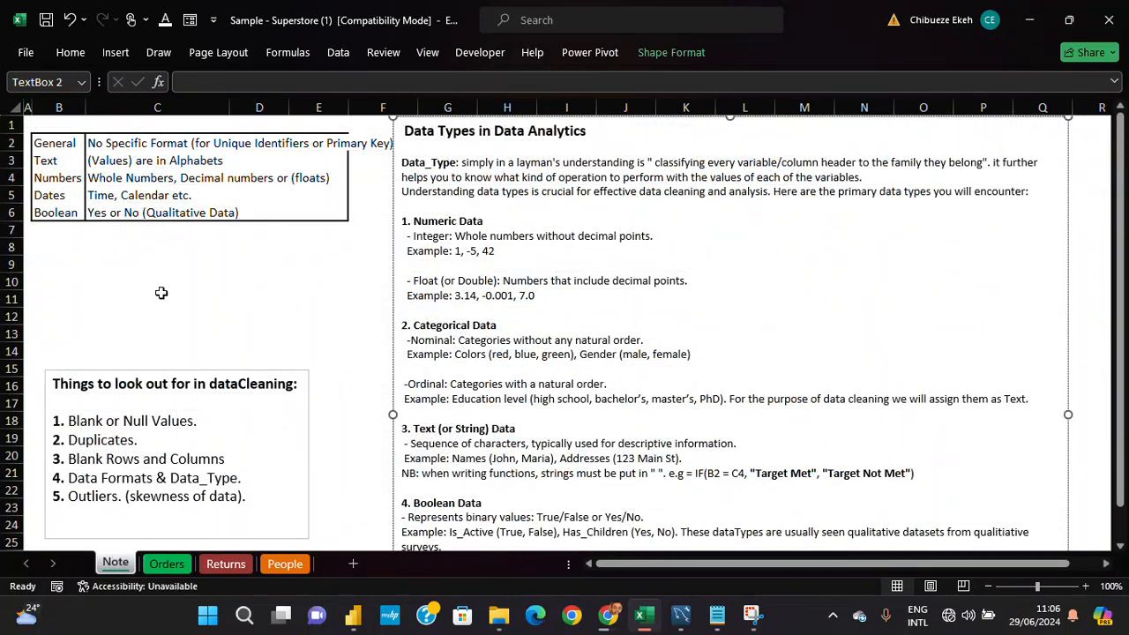
{"action": "left_click", "coordinate": [166, 143]}
{"action": "left_click", "coordinate": [71, 146]}
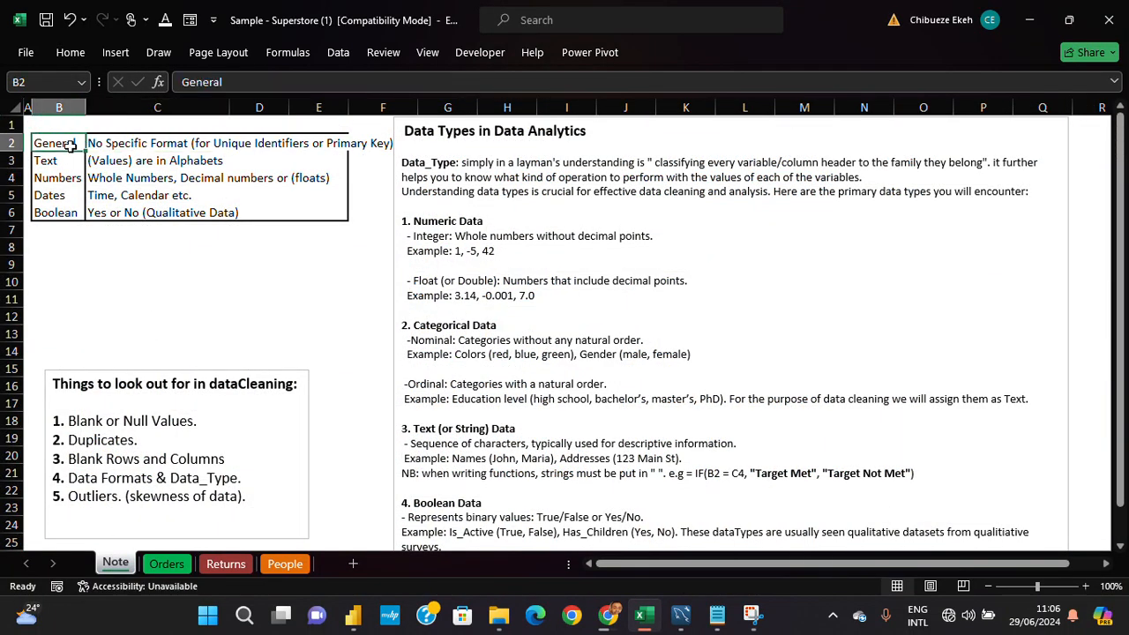
{"action": "left_click", "coordinate": [112, 146]}
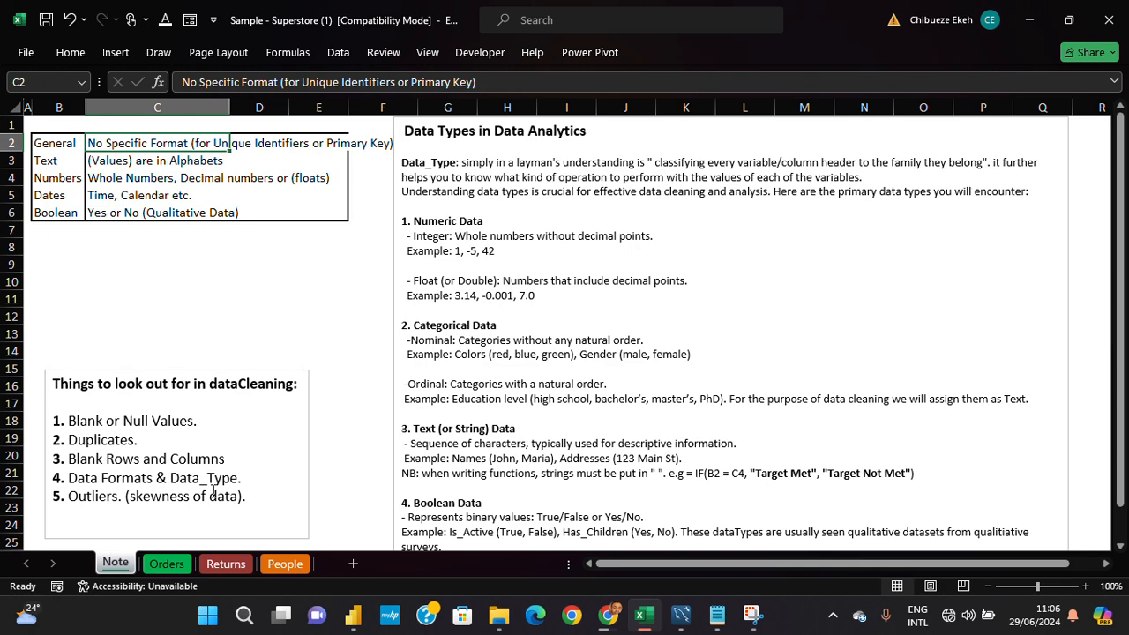
- Apply the General number format to the Row ID and Order ID columns on the Orders sheet
{"action": "left_click", "coordinate": [163, 564]}
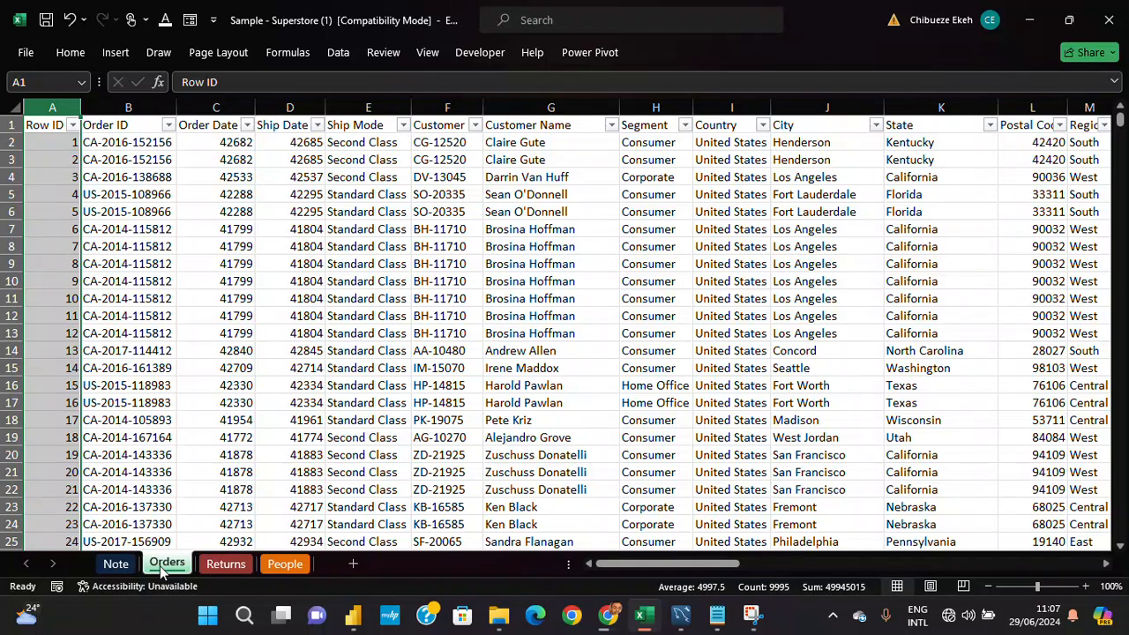
{"action": "left_click", "coordinate": [46, 106]}
{"action": "left_click", "coordinate": [134, 106]}
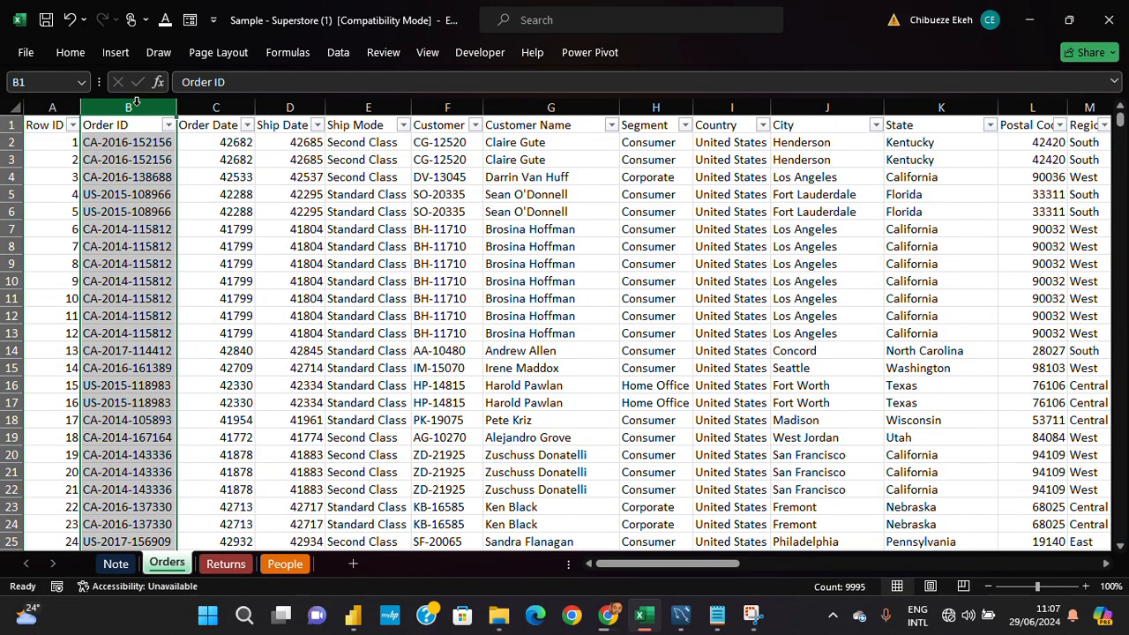
{"action": "left_click", "coordinate": [137, 142]}
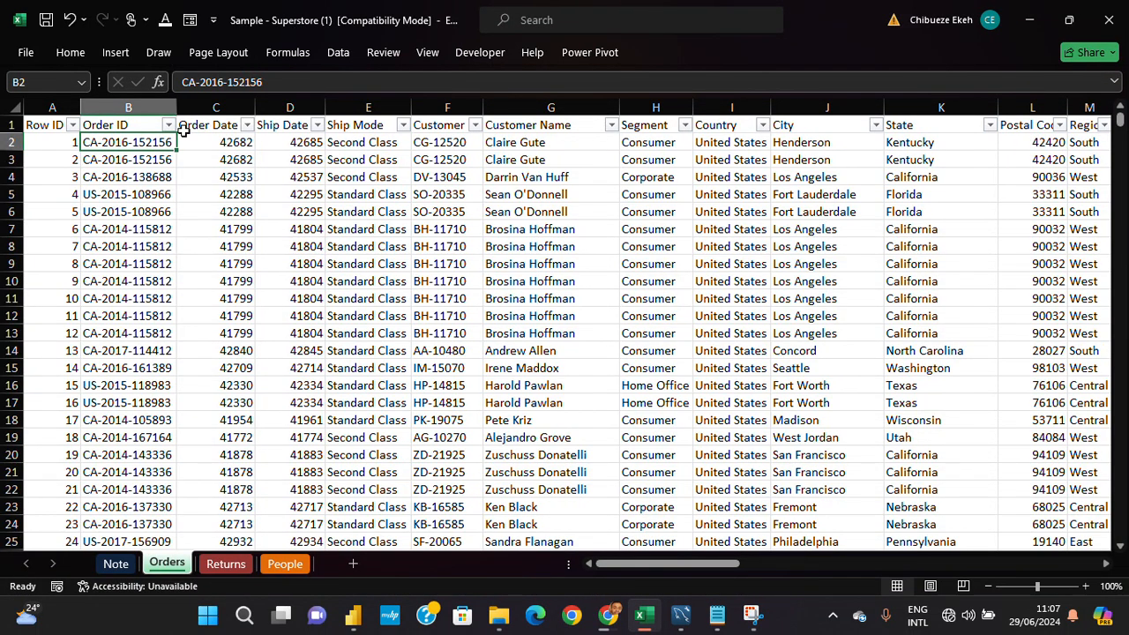
{"action": "left_click", "coordinate": [52, 106]}
{"action": "left_click_drag", "start_coordinate": [53, 106], "coordinate": [130, 109]}
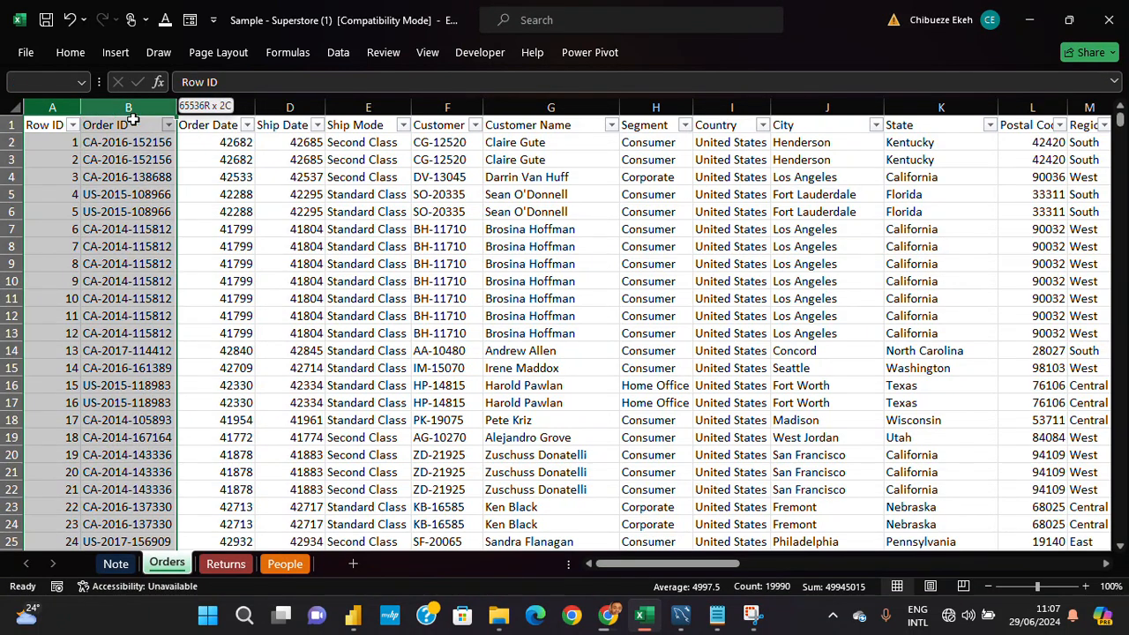
{"action": "left_click", "coordinate": [70, 52]}
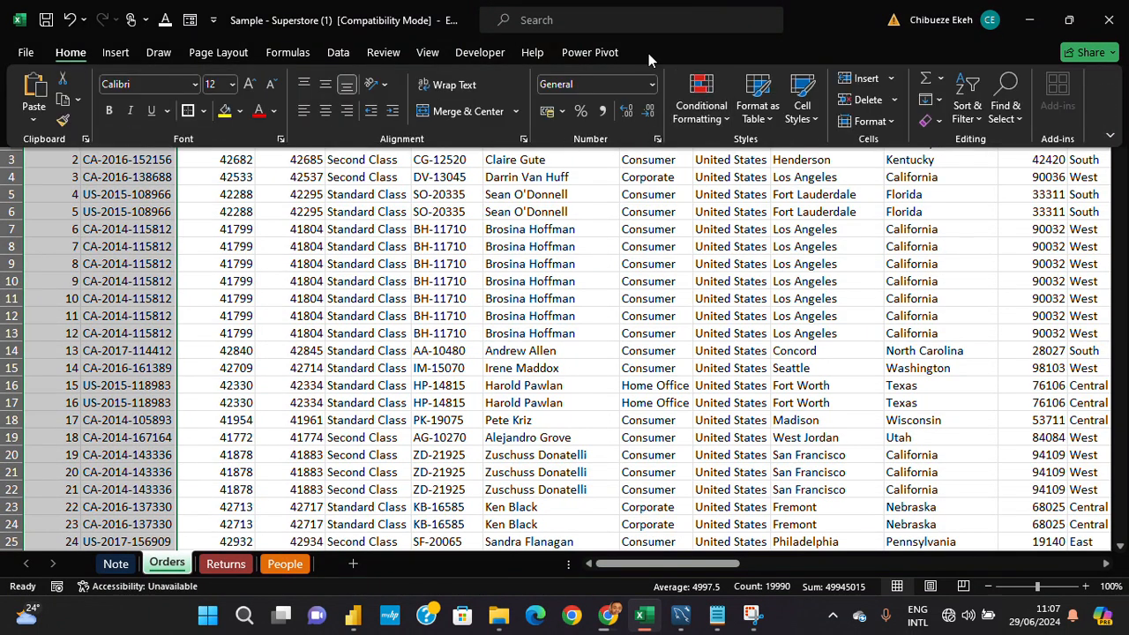
{"action": "left_click", "coordinate": [647, 84]}
{"action": "left_click", "coordinate": [648, 117]}
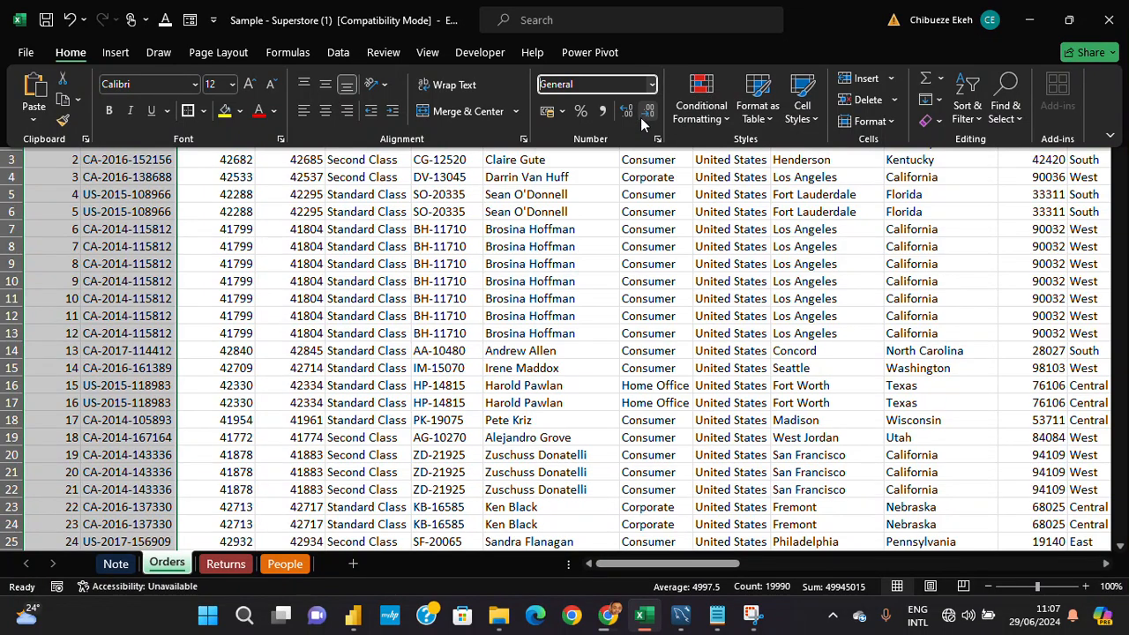
{"action": "left_click", "coordinate": [99, 236]}
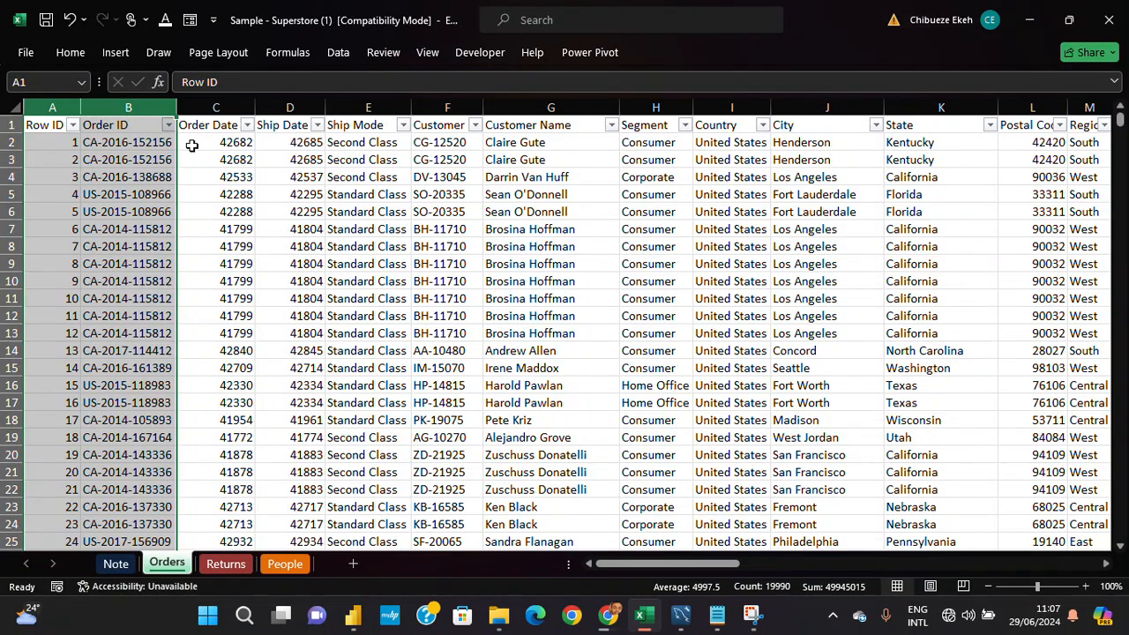
- Apply the Short Date format to the Order Date and Ship Date columns
{"action": "left_click", "coordinate": [229, 105]}
{"action": "left_click_drag", "start_coordinate": [228, 105], "coordinate": [276, 132]}
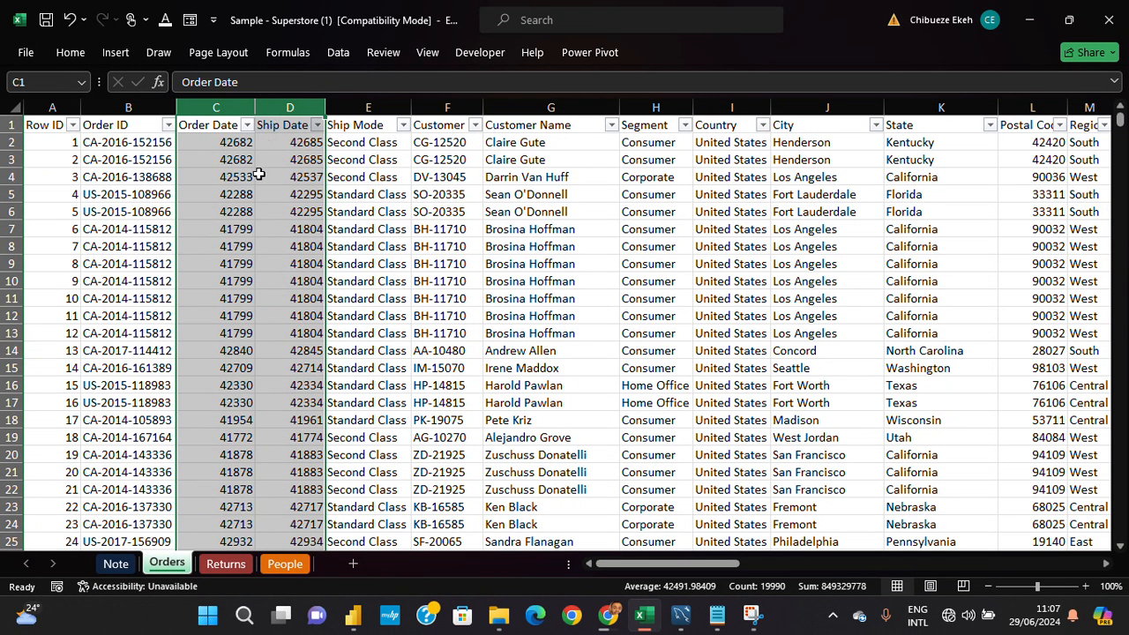
{"action": "left_click", "coordinate": [69, 52]}
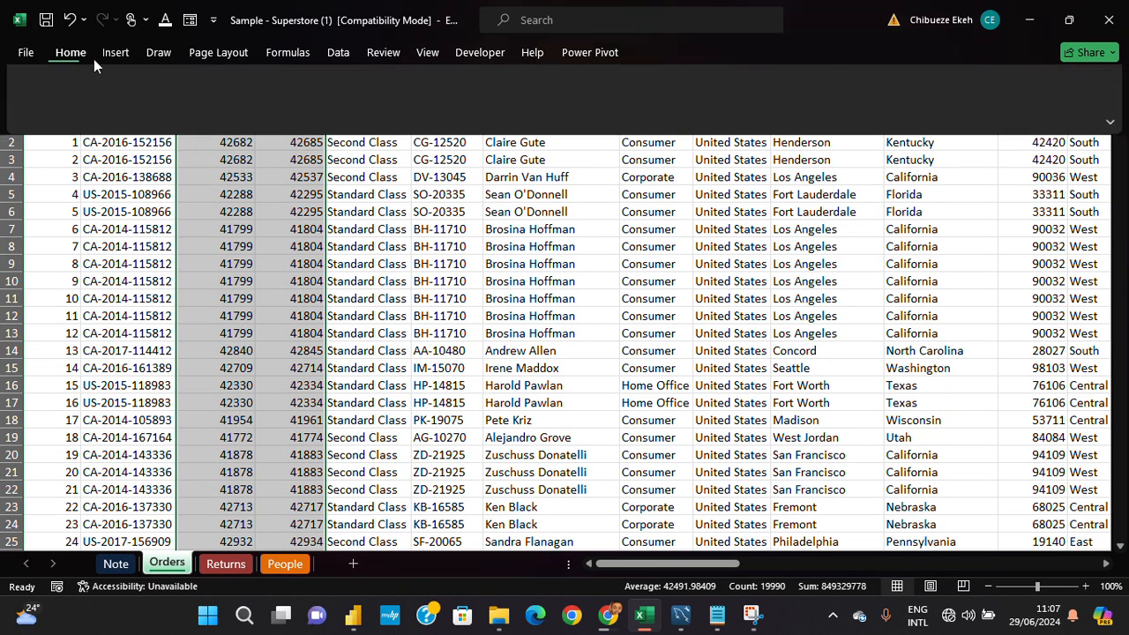
{"action": "left_click", "coordinate": [652, 86]}
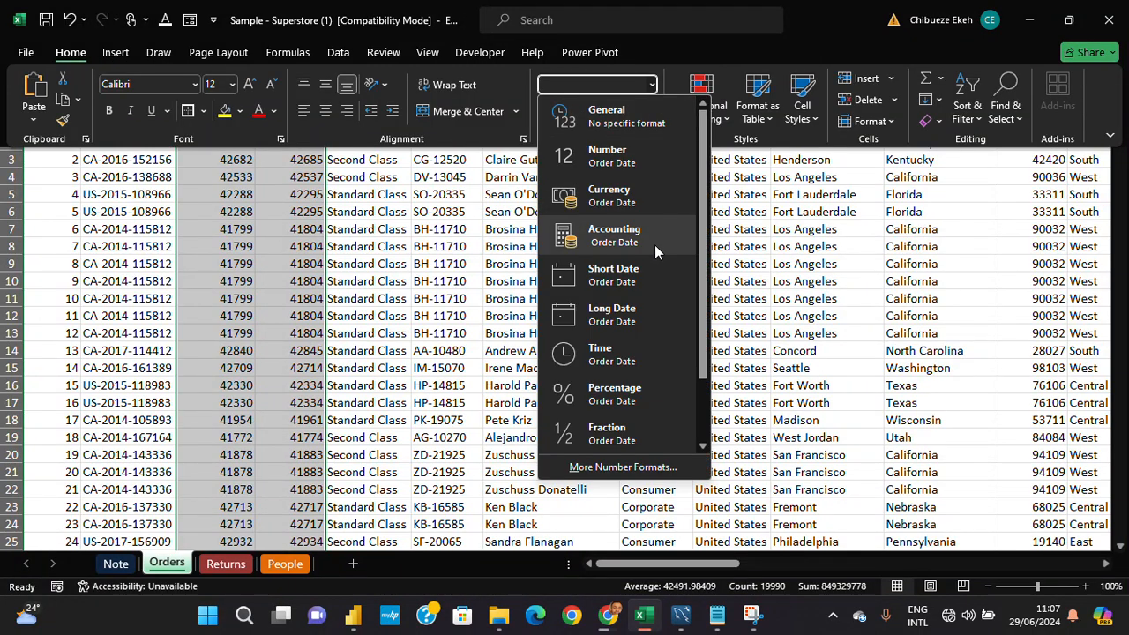
{"action": "left_click", "coordinate": [660, 272]}
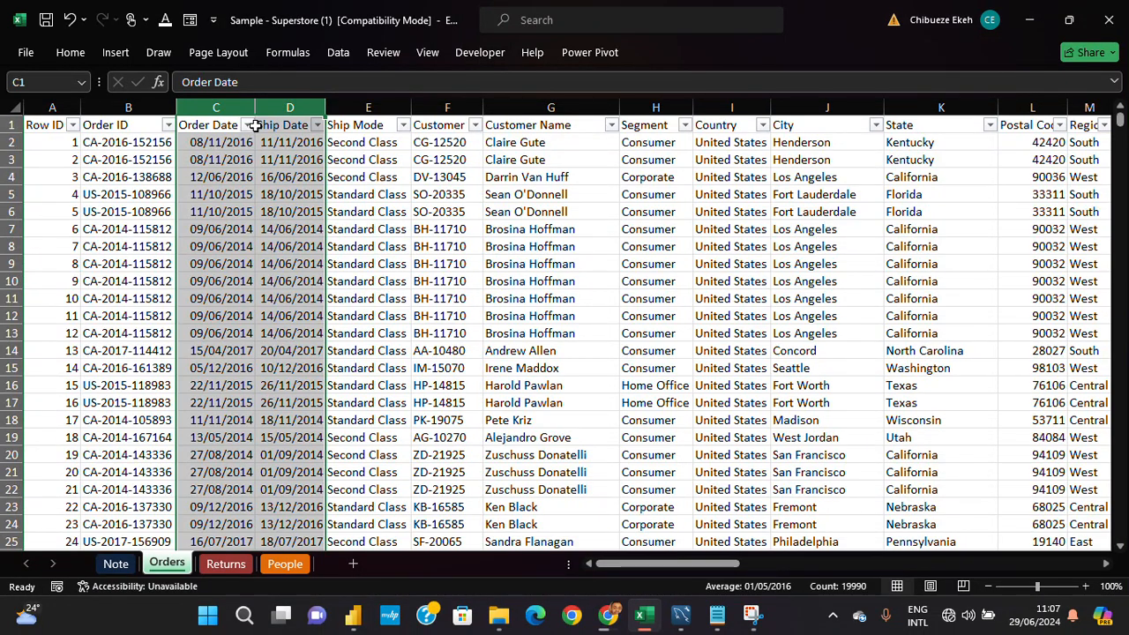
- Inspect the year and month groups in the Order Date filter list for 2017 and 2016, leaving the data unfiltered
{"action": "left_click", "coordinate": [248, 125]}
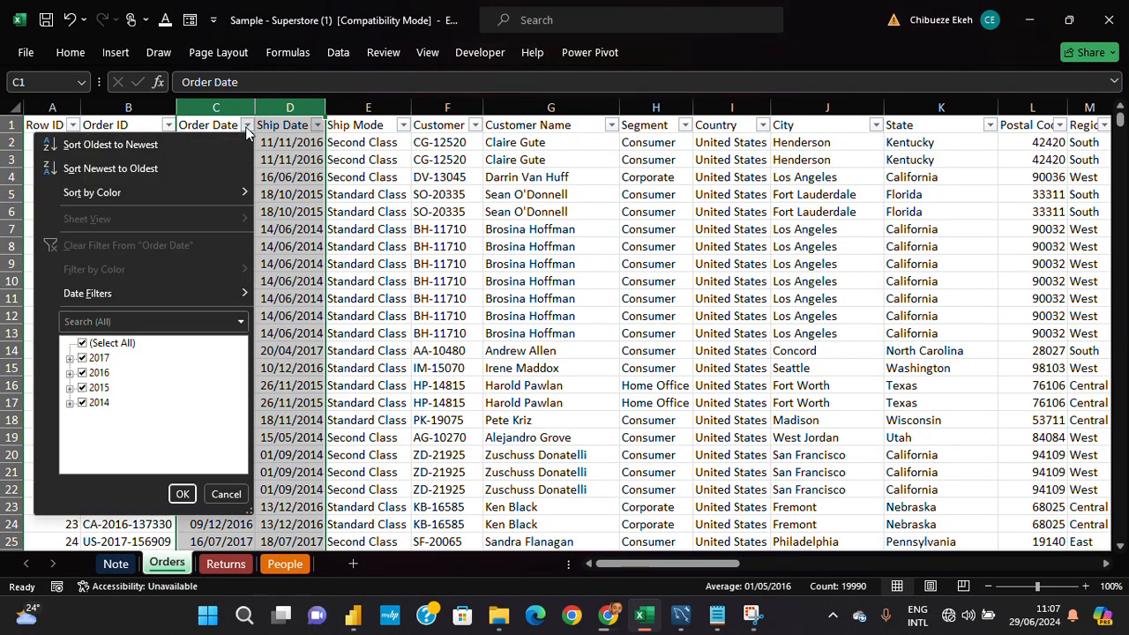
{"action": "left_click", "coordinate": [70, 359]}
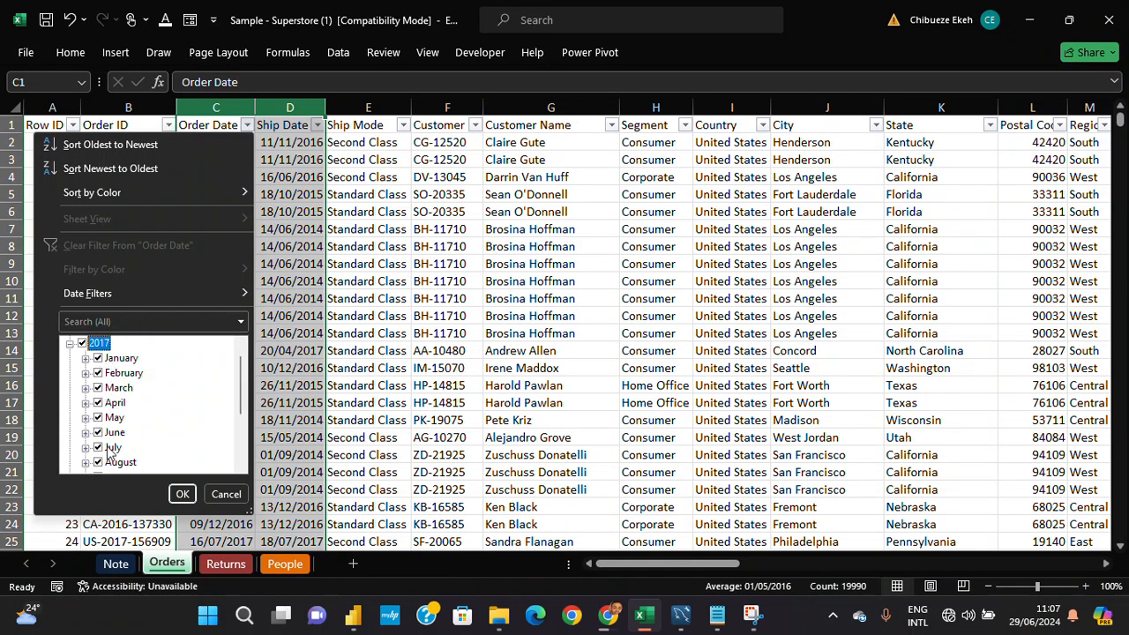
{"action": "left_click", "coordinate": [71, 343]}
{"action": "left_click", "coordinate": [70, 374]}
{"action": "left_click", "coordinate": [70, 343]}
{"action": "key", "text": "Escape"}
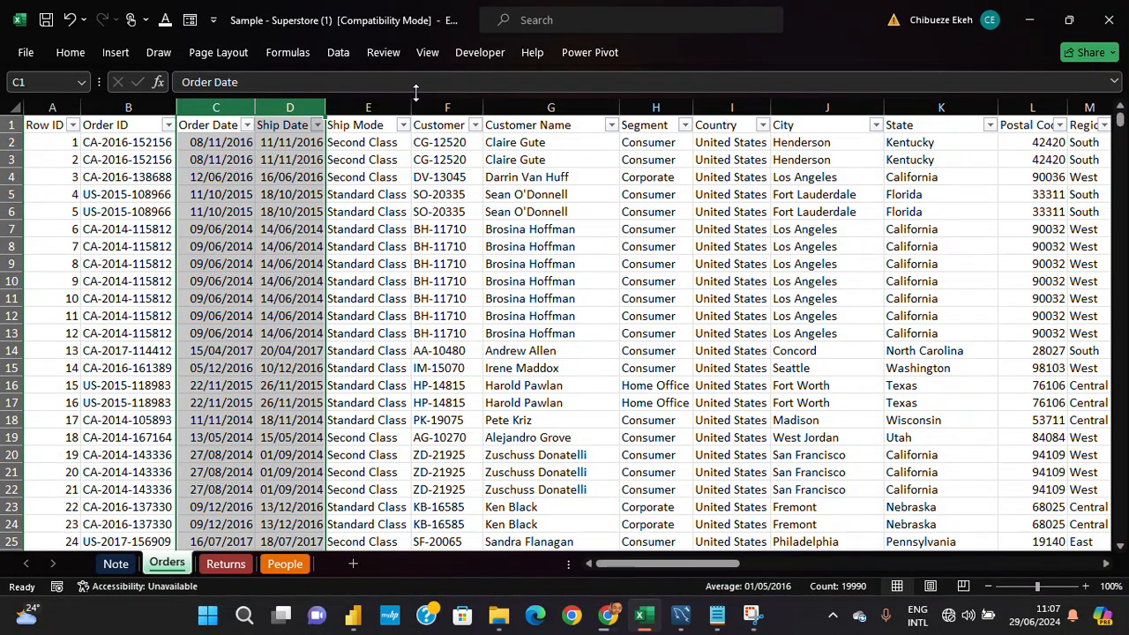
- Widen the Ship Mode column slightly so its entries have more room
{"action": "left_click", "coordinate": [388, 108]}
{"action": "left_click_drag", "start_coordinate": [388, 109], "coordinate": [387, 101]}
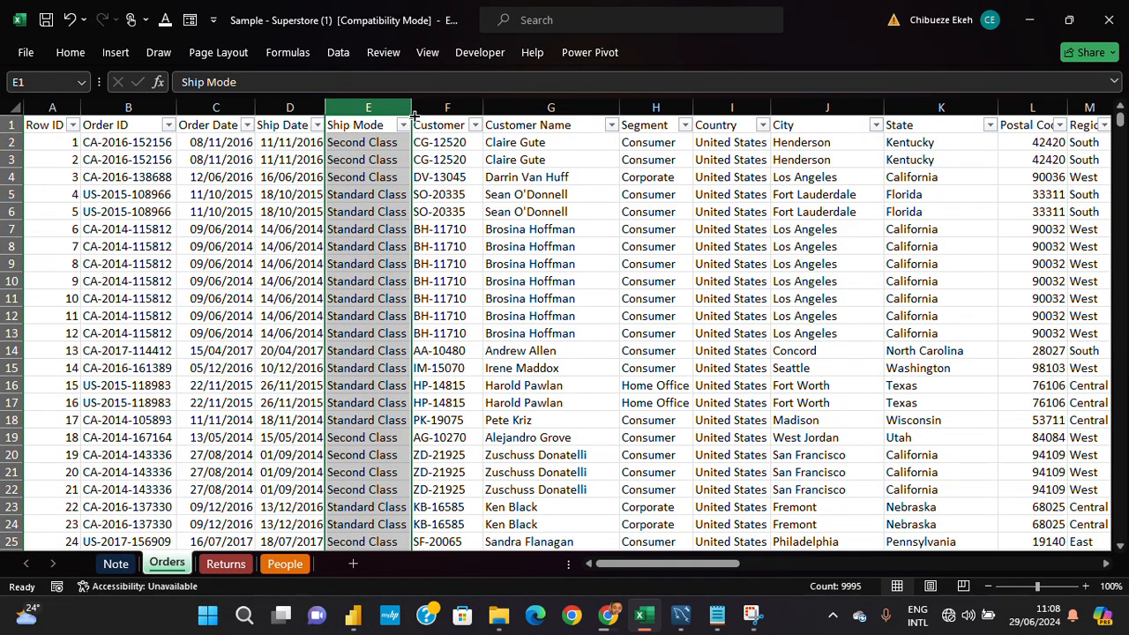
{"action": "left_click_drag", "start_coordinate": [411, 107], "coordinate": [423, 110]}
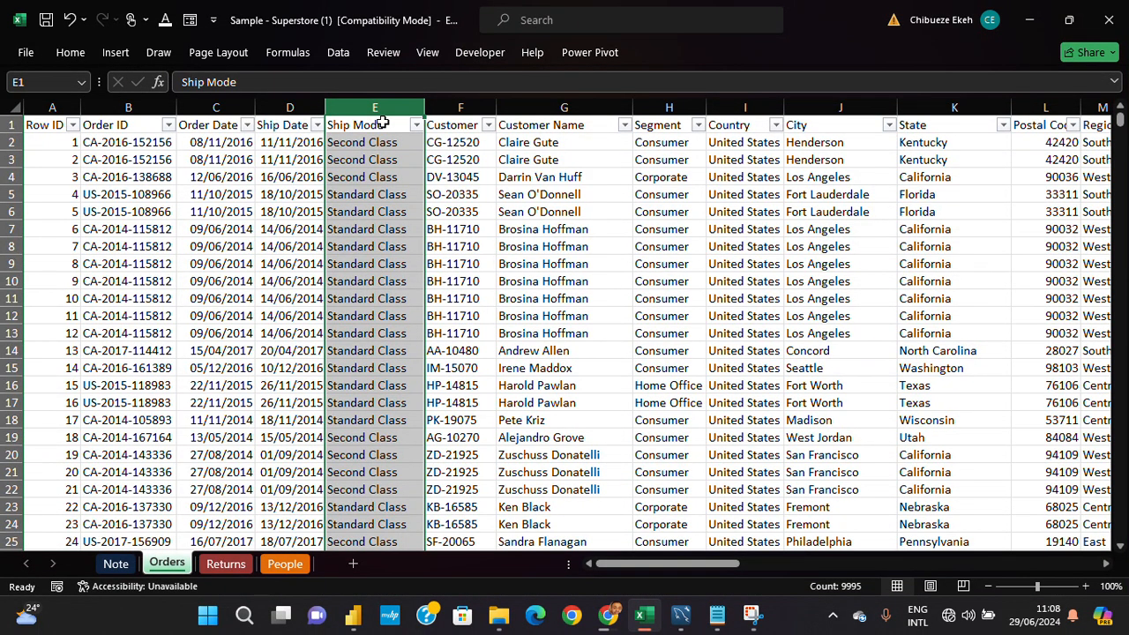
- Check a few Ship Mode entries and apply the Text format to the whole Ship Mode column
{"action": "left_click", "coordinate": [383, 162]}
{"action": "left_click", "coordinate": [384, 192]}
{"action": "left_click", "coordinate": [373, 141]}
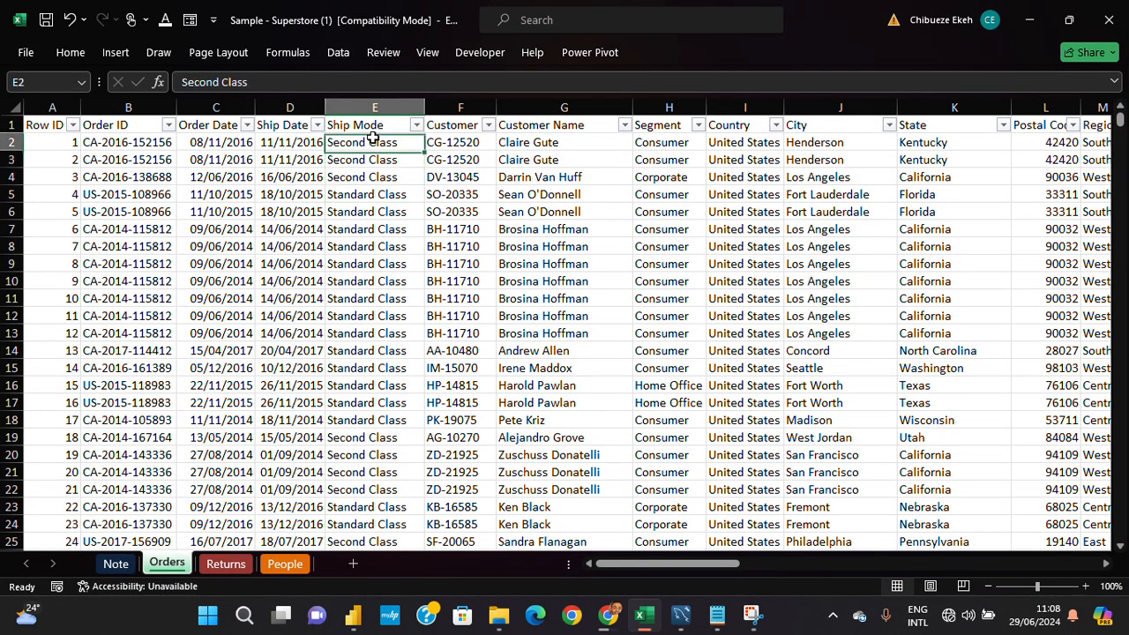
{"action": "left_click", "coordinate": [369, 173]}
{"action": "left_click", "coordinate": [373, 123]}
{"action": "left_click", "coordinate": [360, 174]}
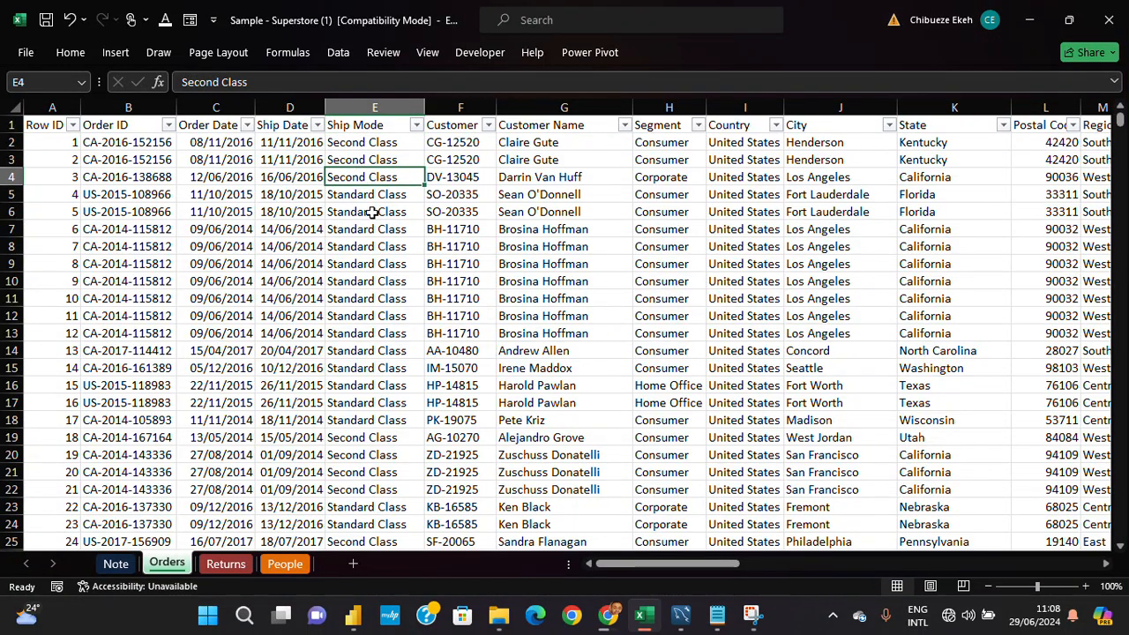
{"action": "left_click", "coordinate": [375, 106]}
{"action": "left_click", "coordinate": [64, 55]}
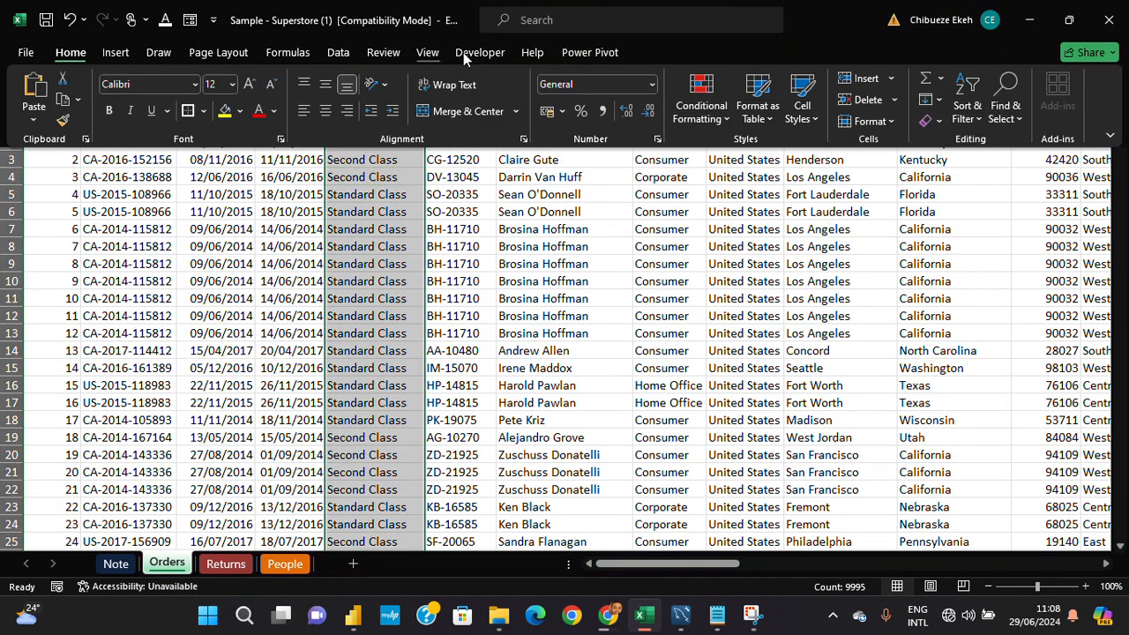
{"action": "left_click", "coordinate": [652, 85]}
{"action": "scroll", "coordinate": [633, 366], "scroll_direction": "down", "scroll_amount": 2}
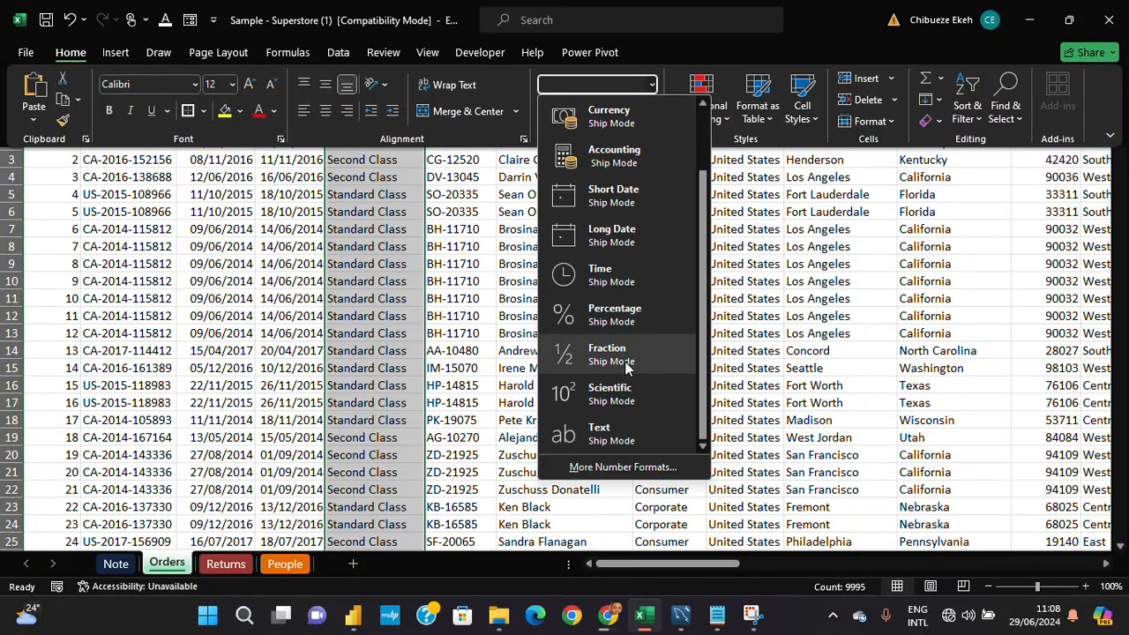
{"action": "left_click", "coordinate": [631, 445]}
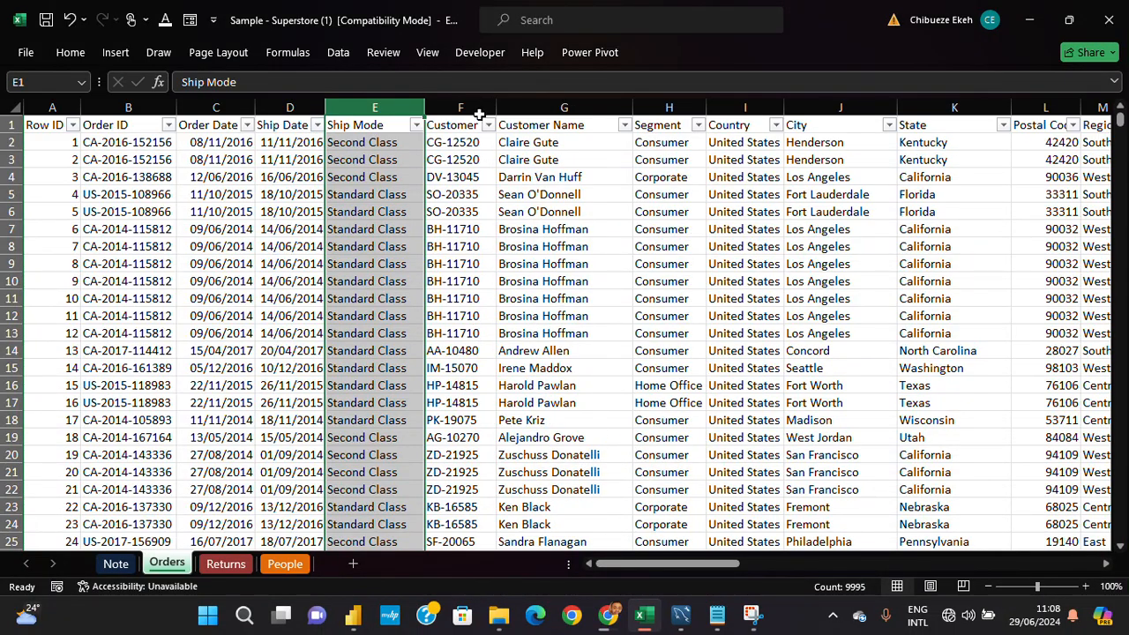
- Autofit the Customer ID column's width and apply the General number format to the column
{"action": "double_click", "coordinate": [498, 104]}
{"action": "left_click", "coordinate": [497, 104]}
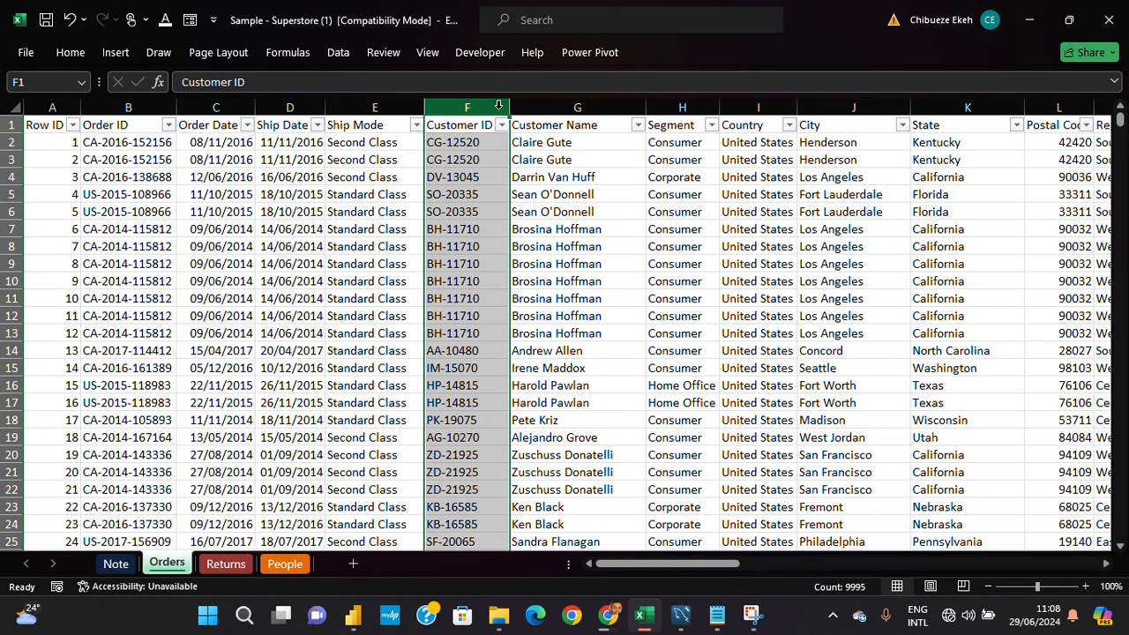
{"action": "left_click", "coordinate": [70, 52]}
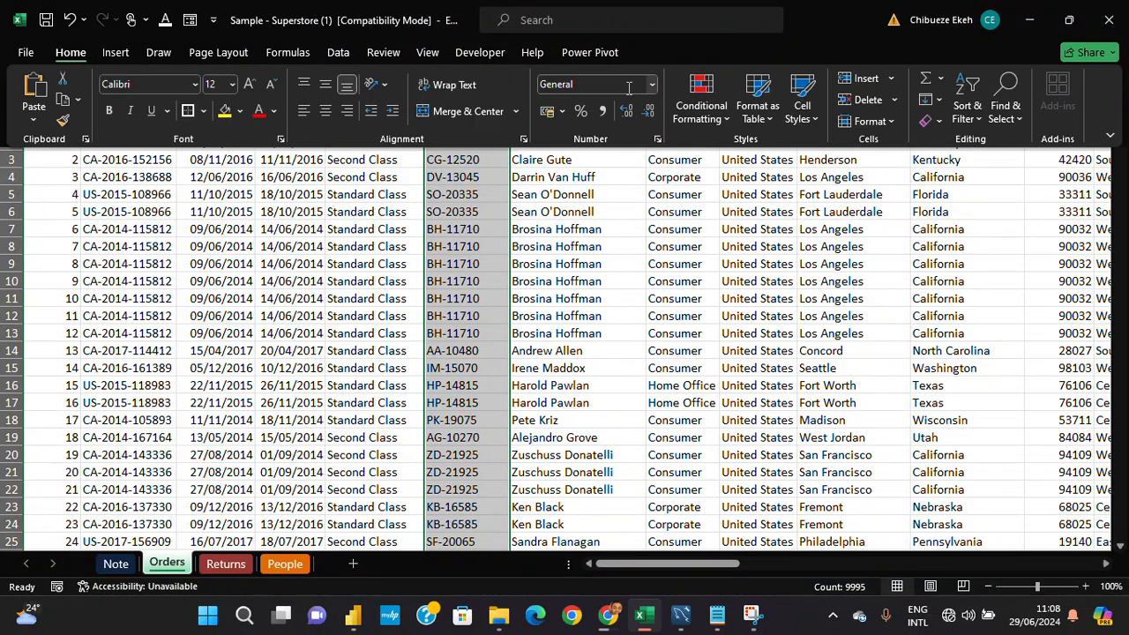
{"action": "left_click", "coordinate": [652, 84]}
{"action": "left_click", "coordinate": [612, 118]}
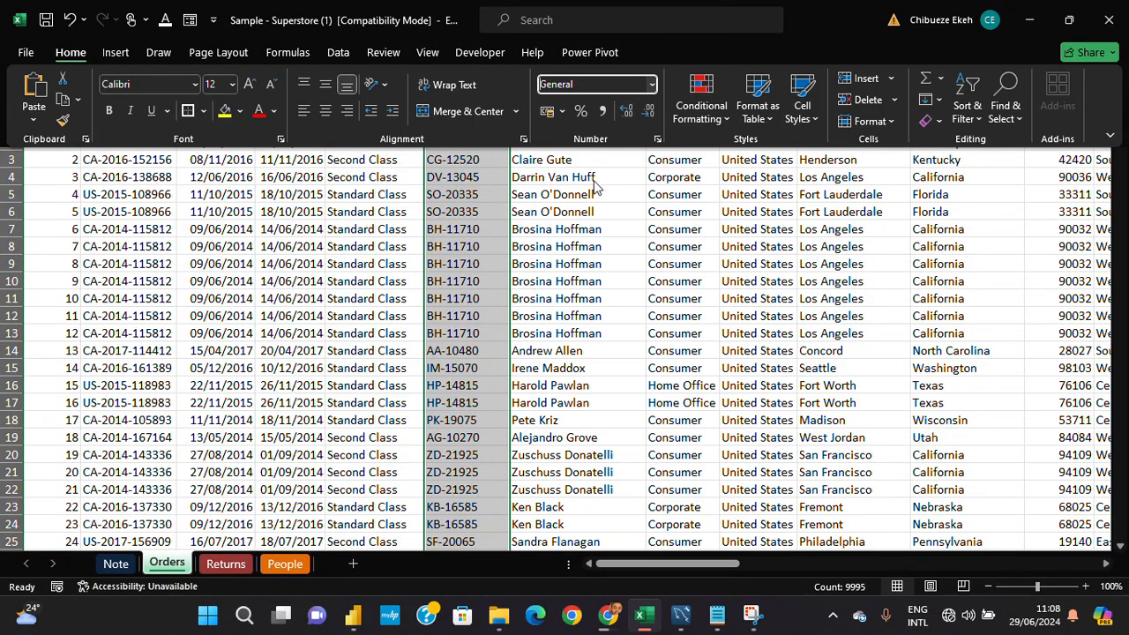
- Apply the Text format to the Customer Name, Segment, Country, City and State columns together
{"action": "left_click", "coordinate": [624, 105]}
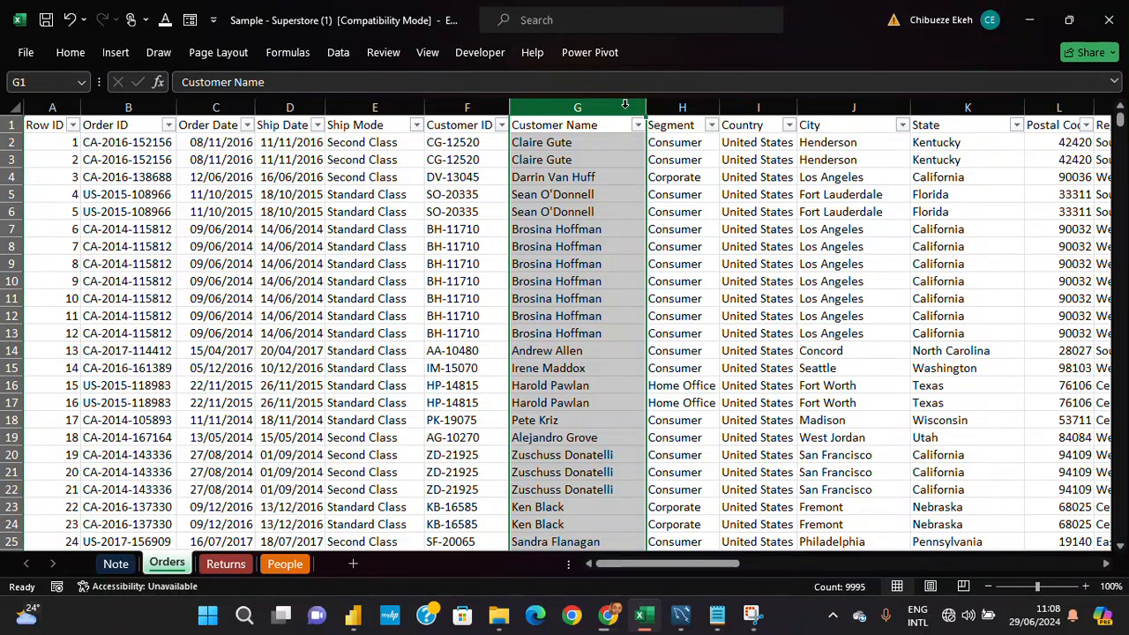
{"action": "left_click_drag", "start_coordinate": [625, 105], "coordinate": [1010, 106]}
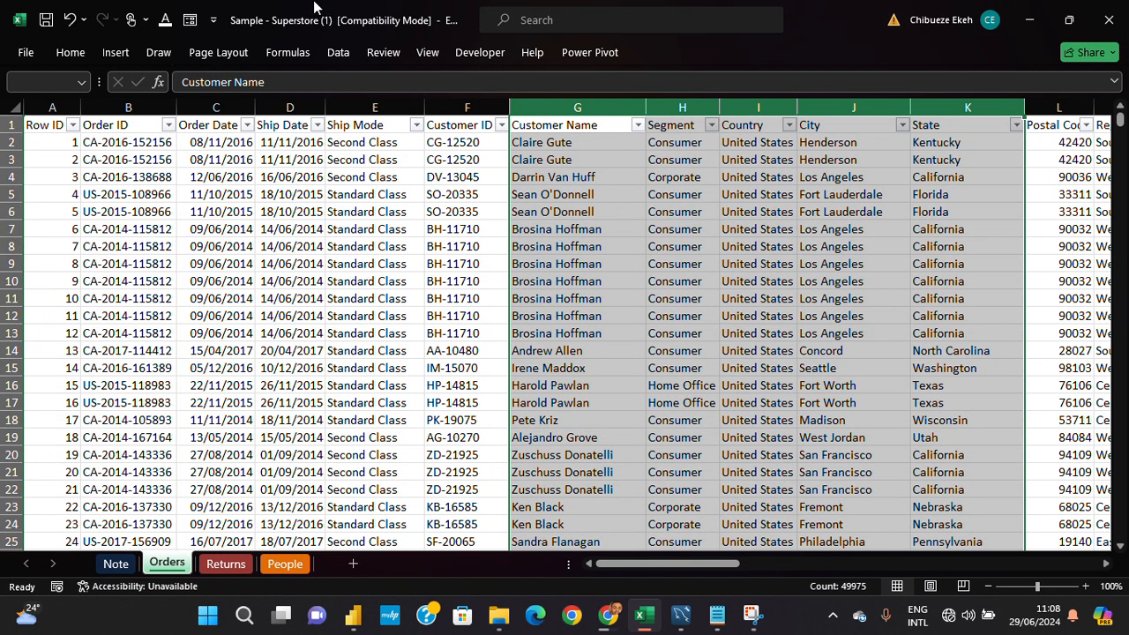
{"action": "left_click", "coordinate": [80, 53]}
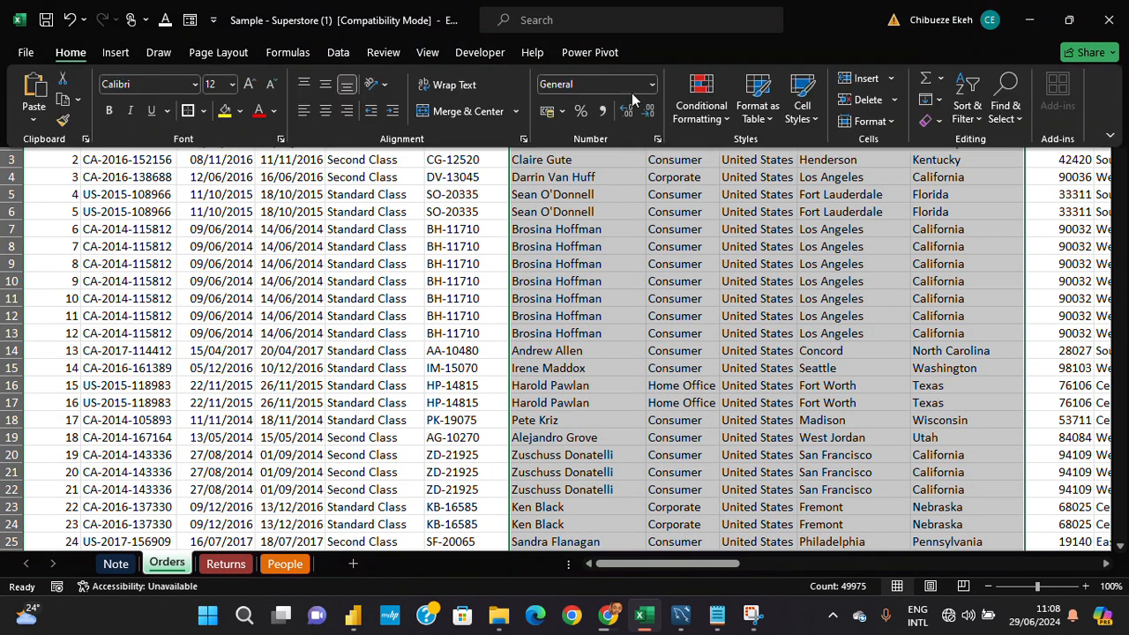
{"action": "left_click", "coordinate": [652, 84]}
{"action": "scroll", "coordinate": [652, 294], "scroll_direction": "down", "scroll_amount": 1}
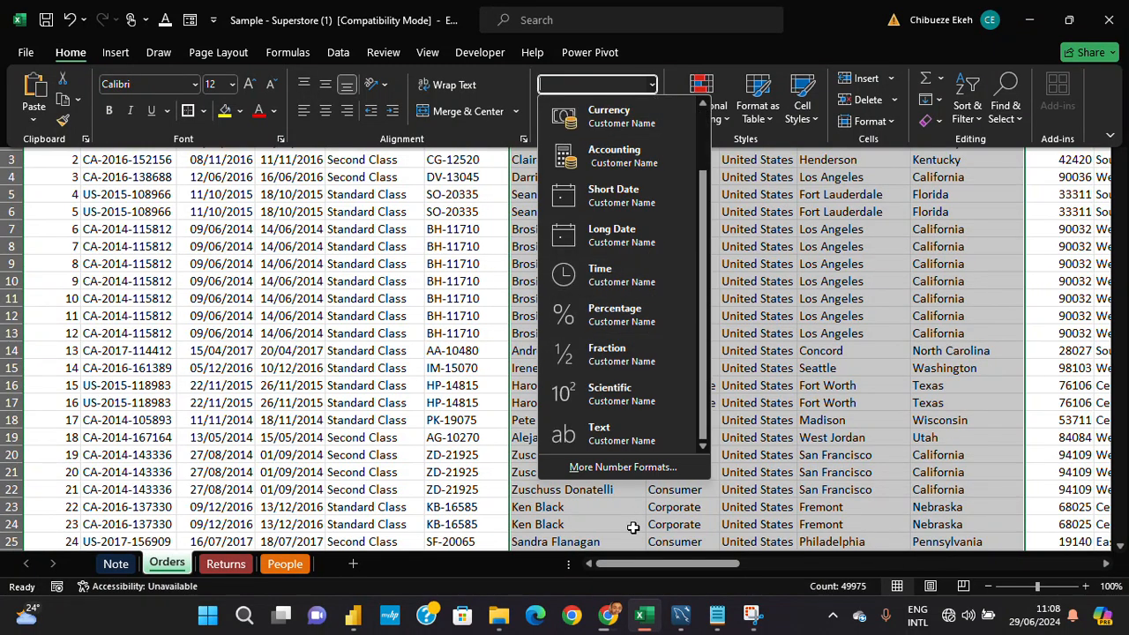
{"action": "left_click", "coordinate": [620, 438]}
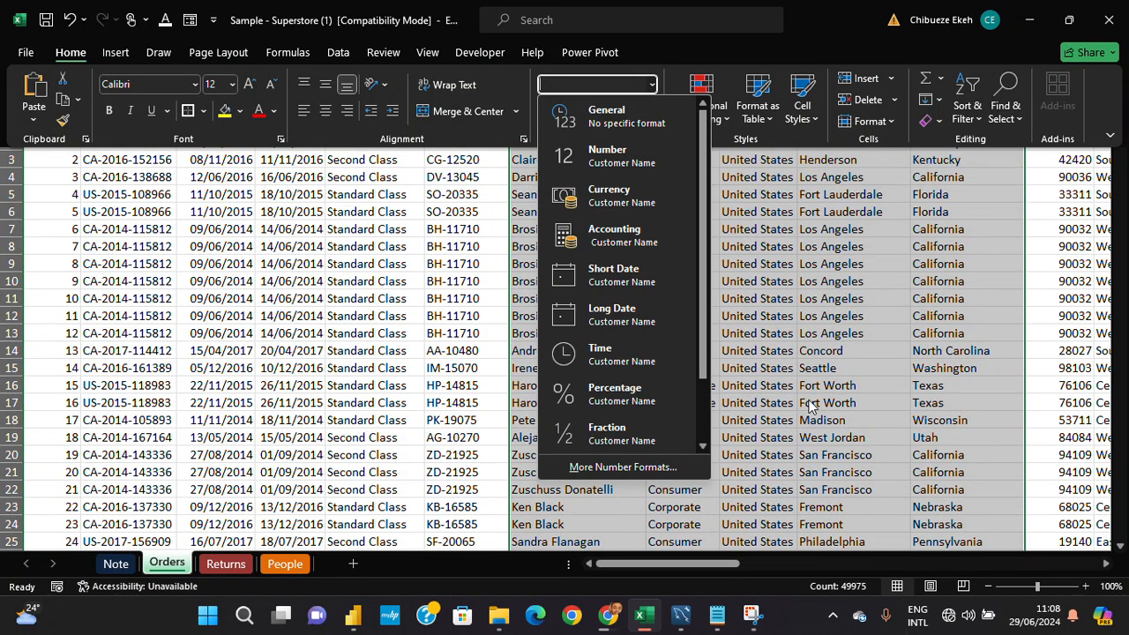
{"action": "left_click", "coordinate": [866, 377]}
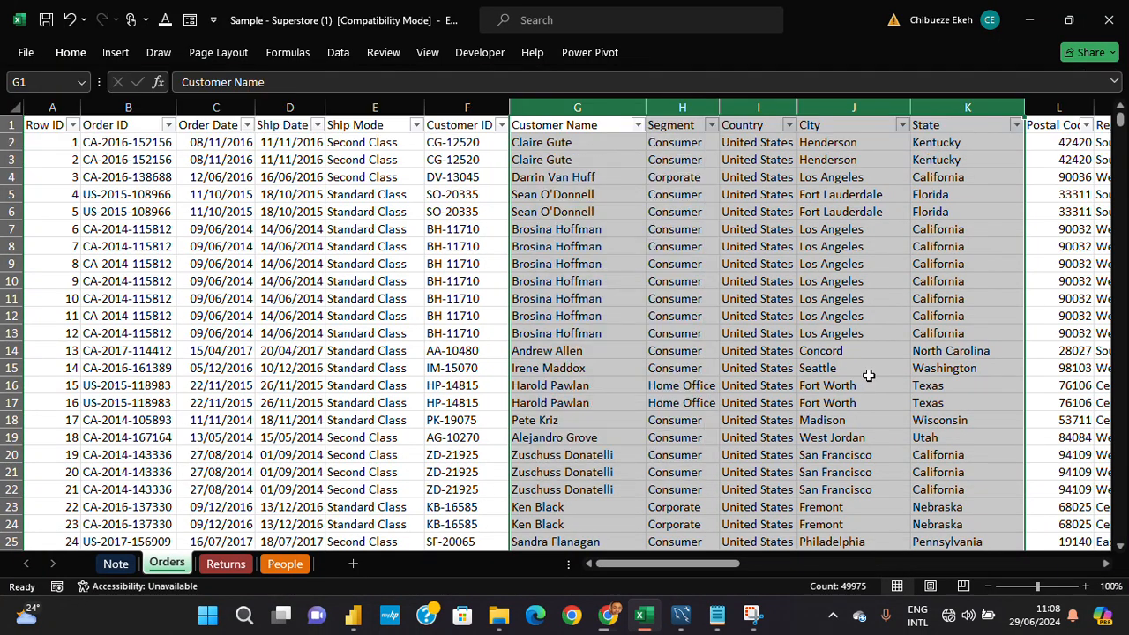
- Autofit the Postal Code column's width and apply the General number format to the column
{"action": "left_click", "coordinate": [866, 375]}
{"action": "key", "text": "ctrl+Up"}
{"action": "key", "text": "Right"}
{"action": "key", "text": "Right"}
{"action": "key", "text": "Right"}
{"action": "key", "text": "Right"}
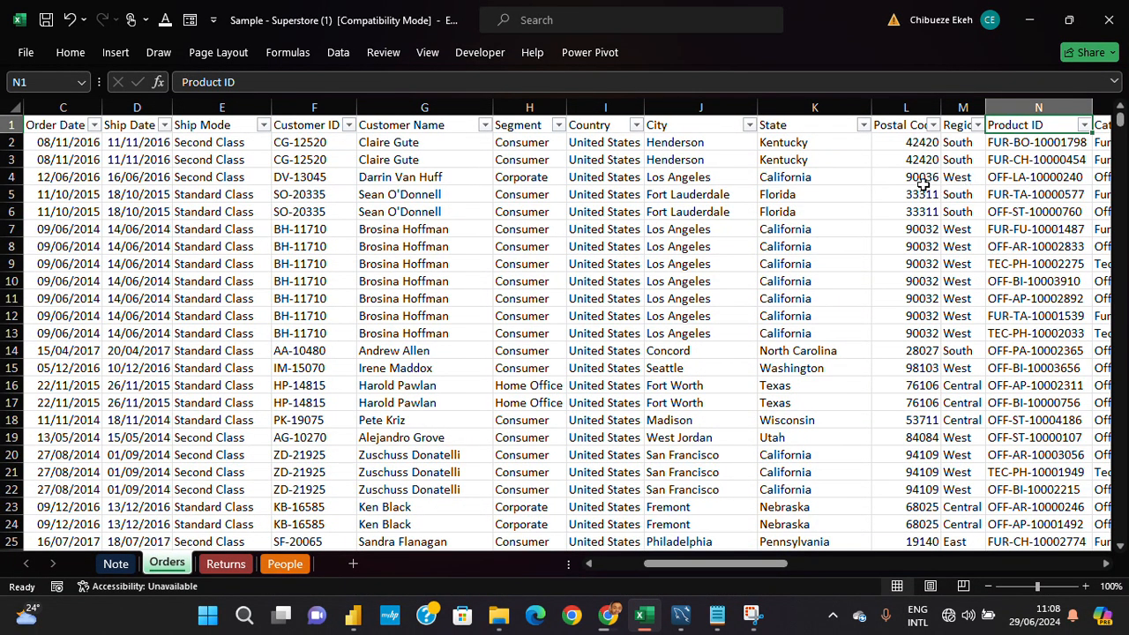
{"action": "double_click", "coordinate": [942, 104]}
{"action": "left_click", "coordinate": [937, 105]}
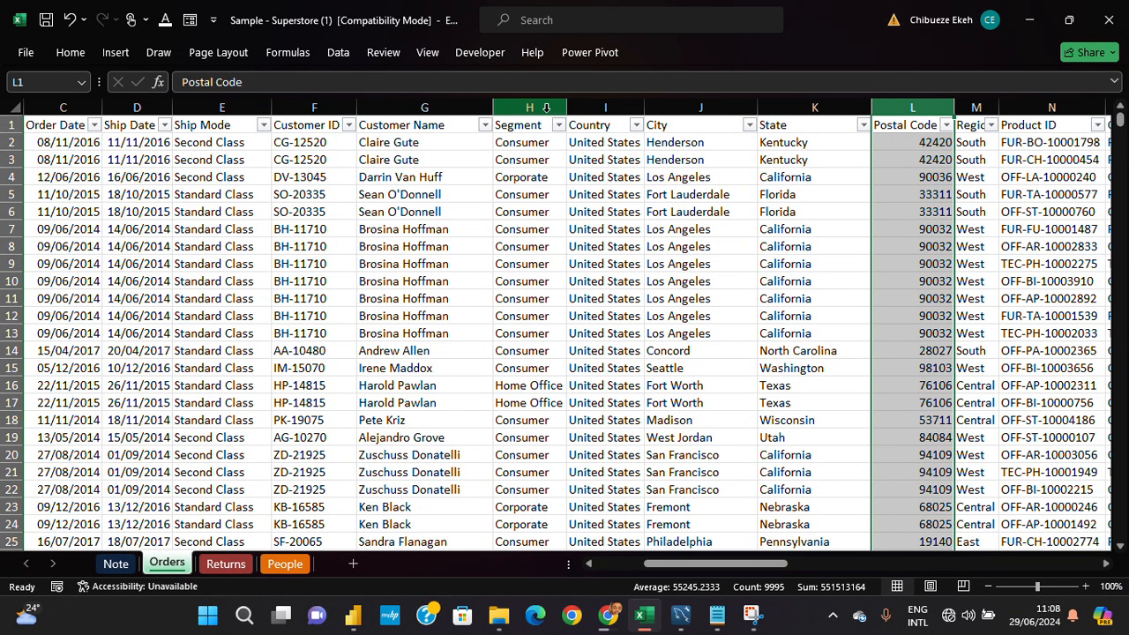
{"action": "left_click", "coordinate": [87, 58]}
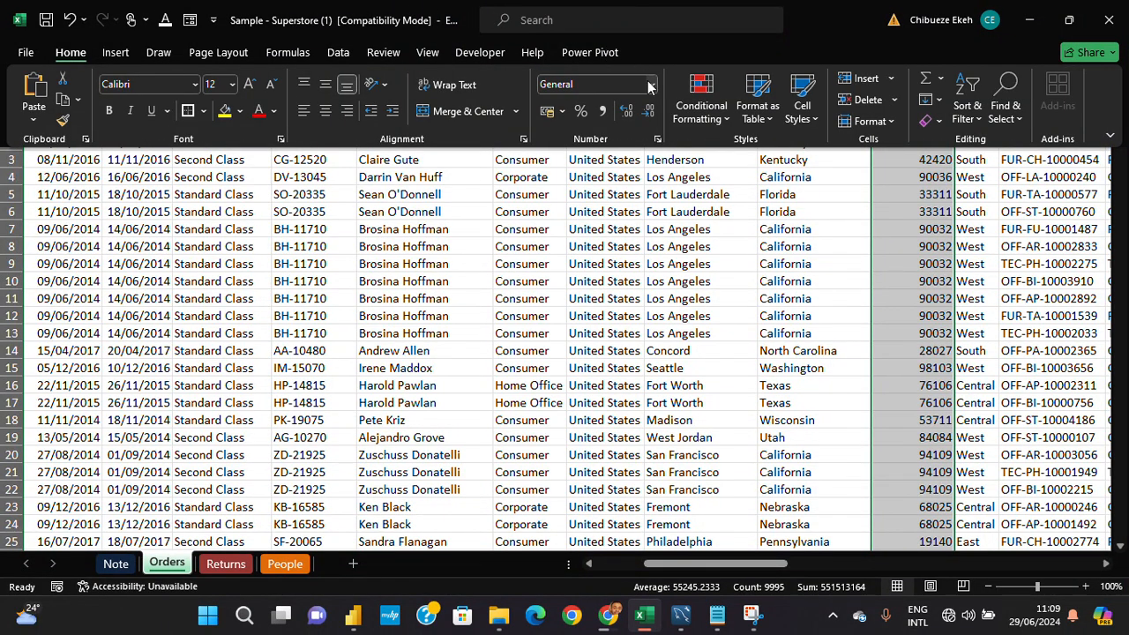
{"action": "left_click", "coordinate": [652, 83]}
{"action": "left_click", "coordinate": [649, 109]}
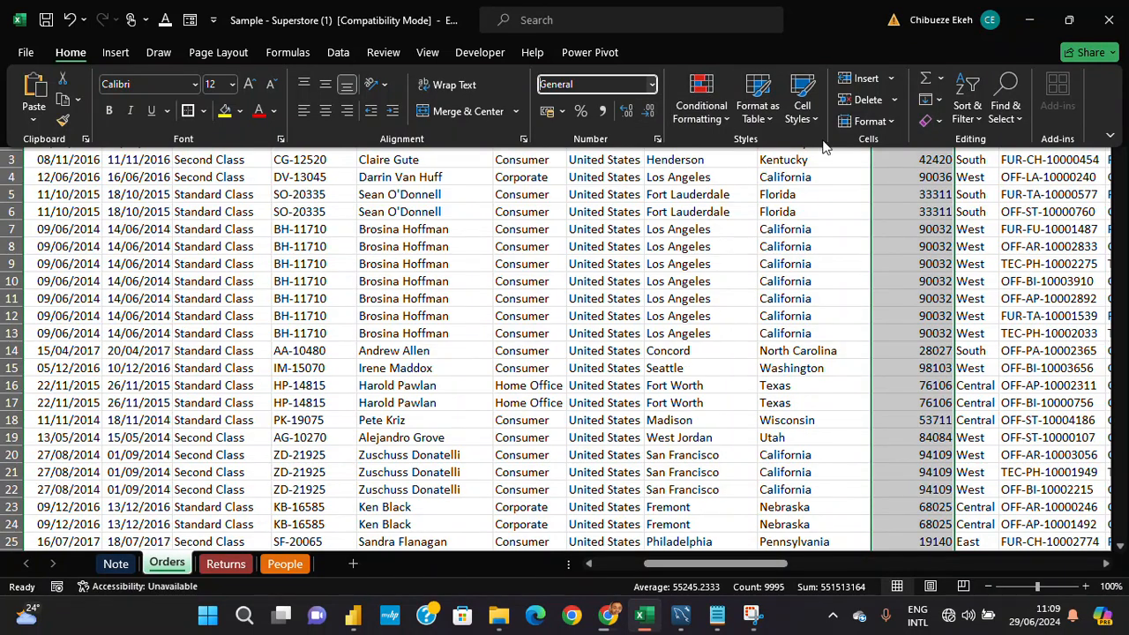
{"action": "left_click", "coordinate": [908, 173]}
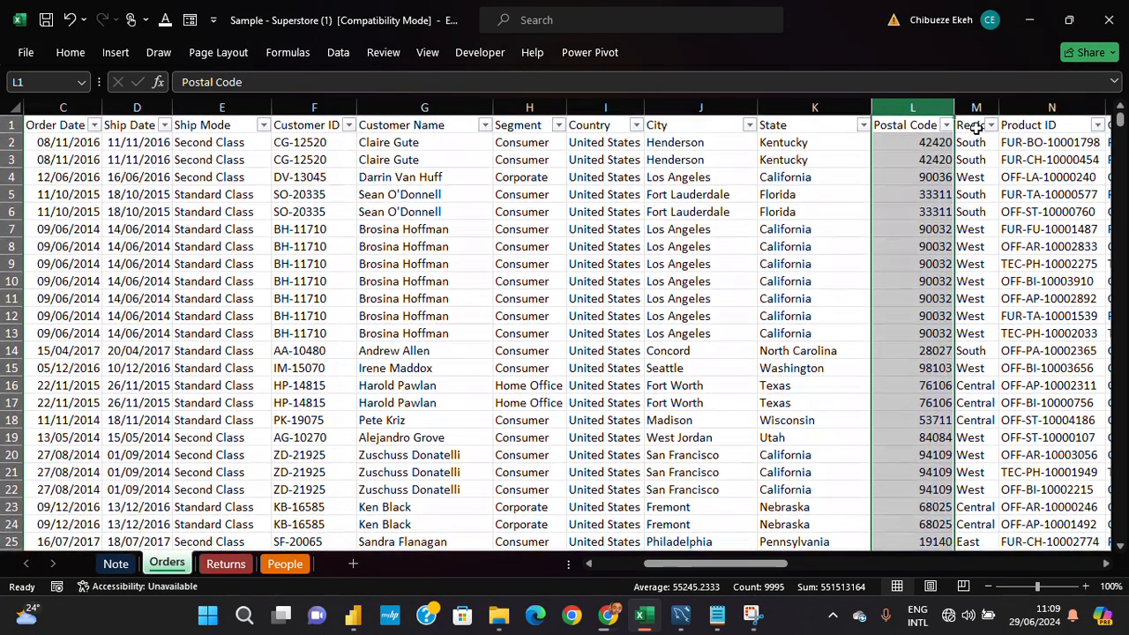
- Autofit the Region column's width and apply the Text number format to the whole column
{"action": "double_click", "coordinate": [998, 107]}
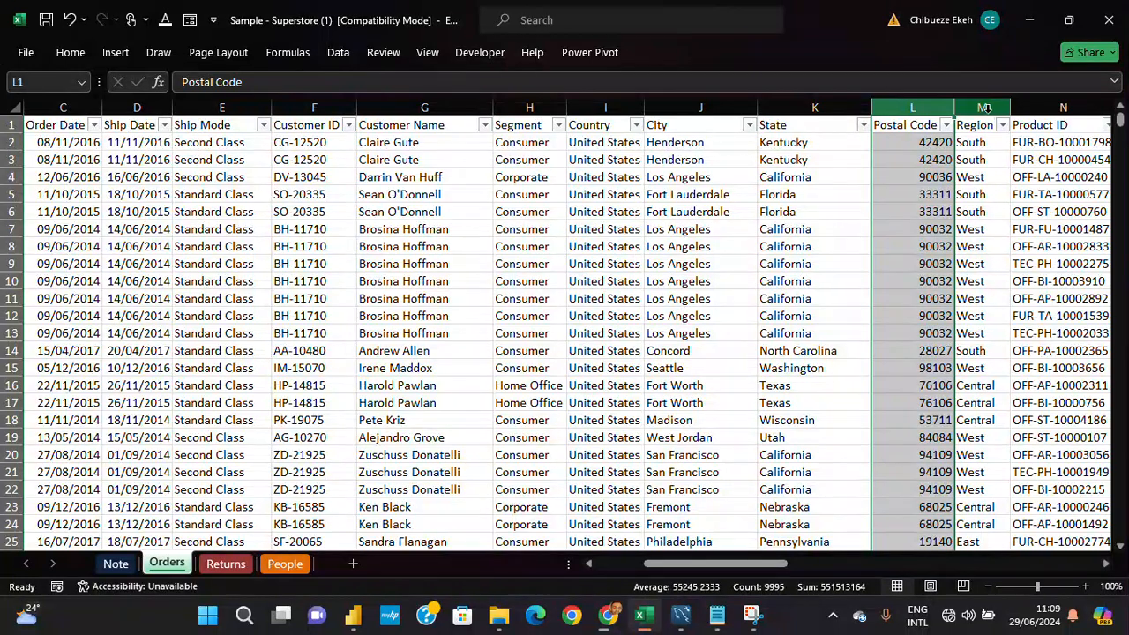
{"action": "left_click", "coordinate": [981, 107]}
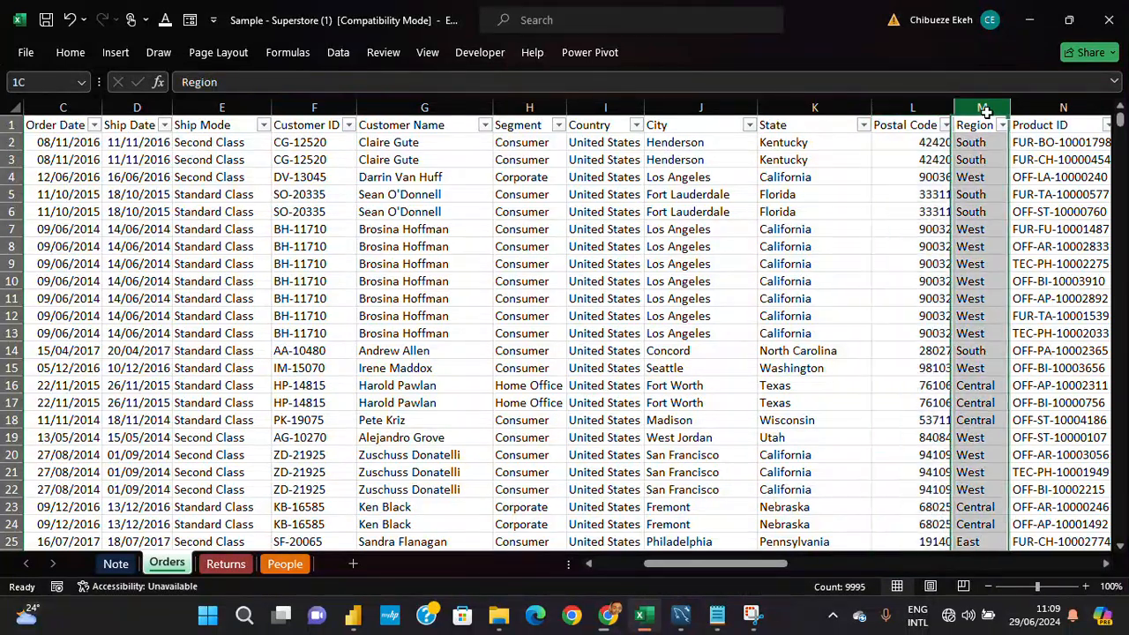
{"action": "left_click", "coordinate": [74, 58]}
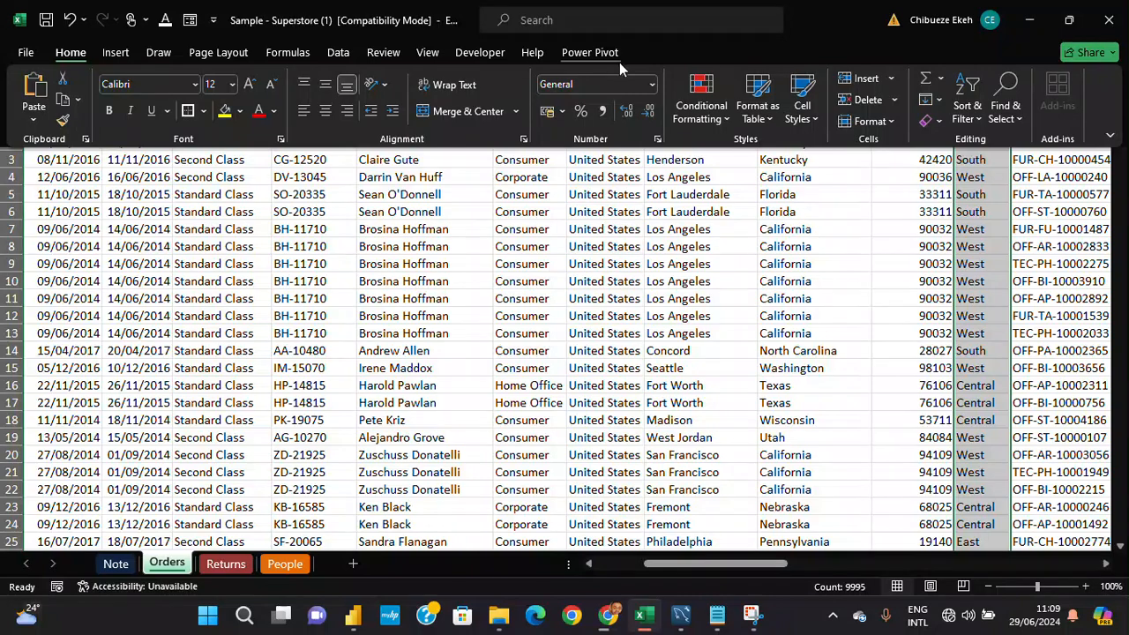
{"action": "left_click", "coordinate": [652, 83]}
{"action": "scroll", "coordinate": [684, 329], "scroll_direction": "down", "scroll_amount": 1}
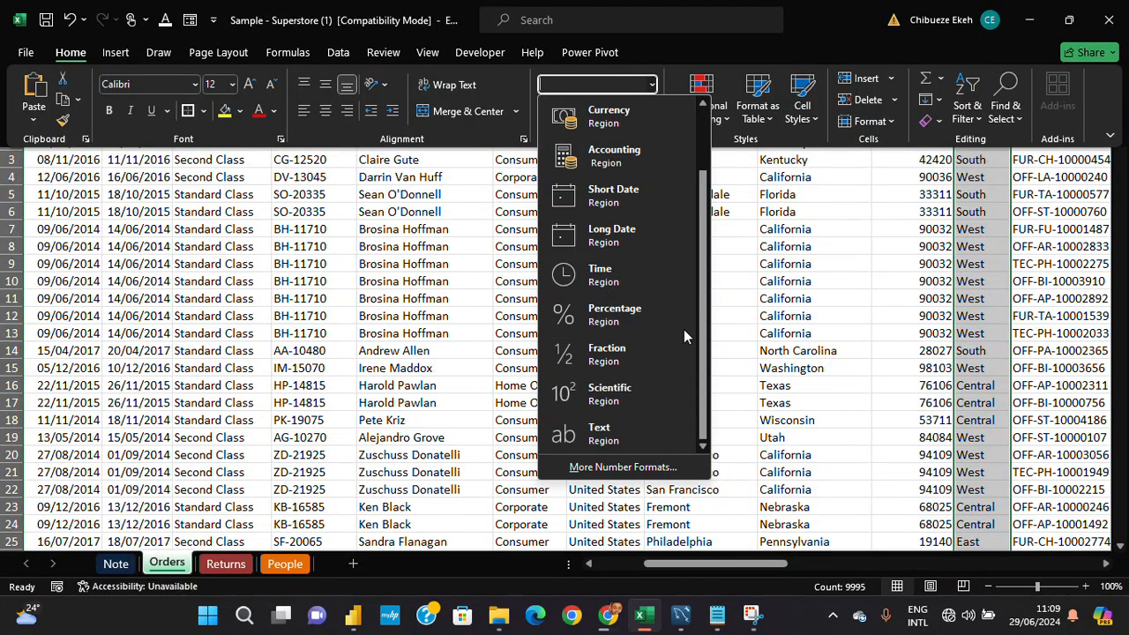
{"action": "left_click", "coordinate": [620, 431]}
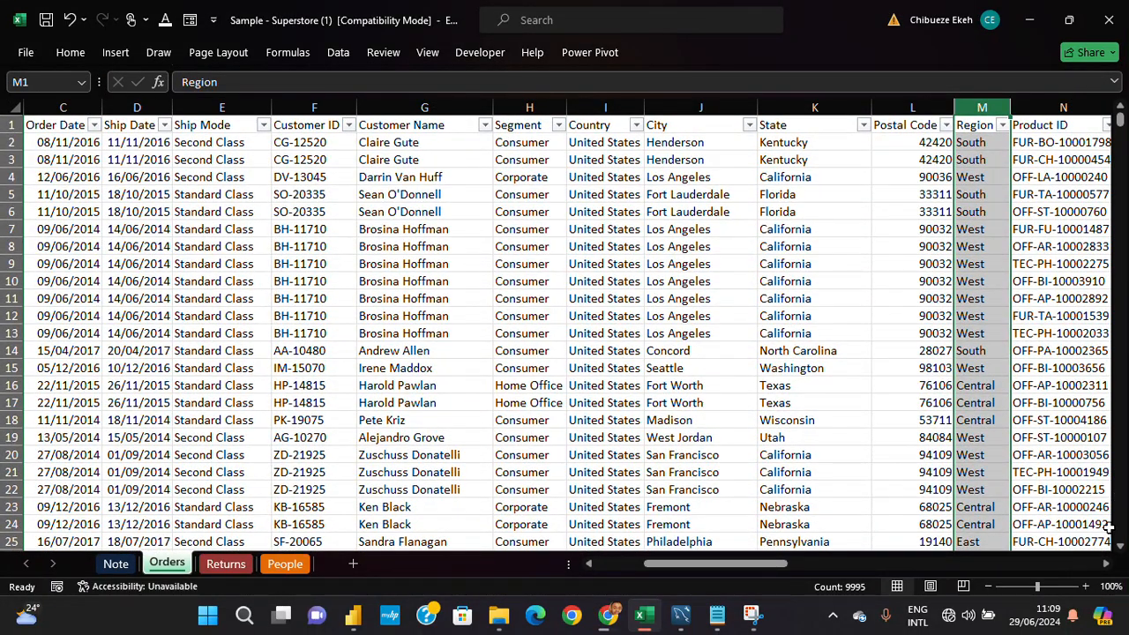
- Apply the General number format to the whole Product ID column
{"action": "left_click", "coordinate": [1106, 564]}
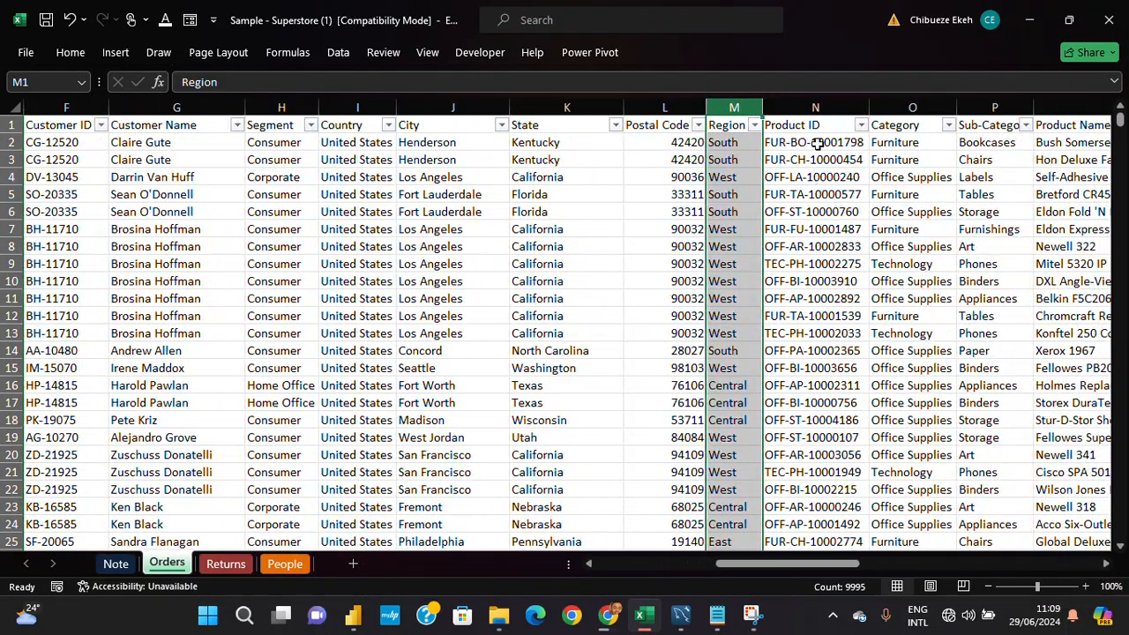
{"action": "left_click", "coordinate": [827, 106]}
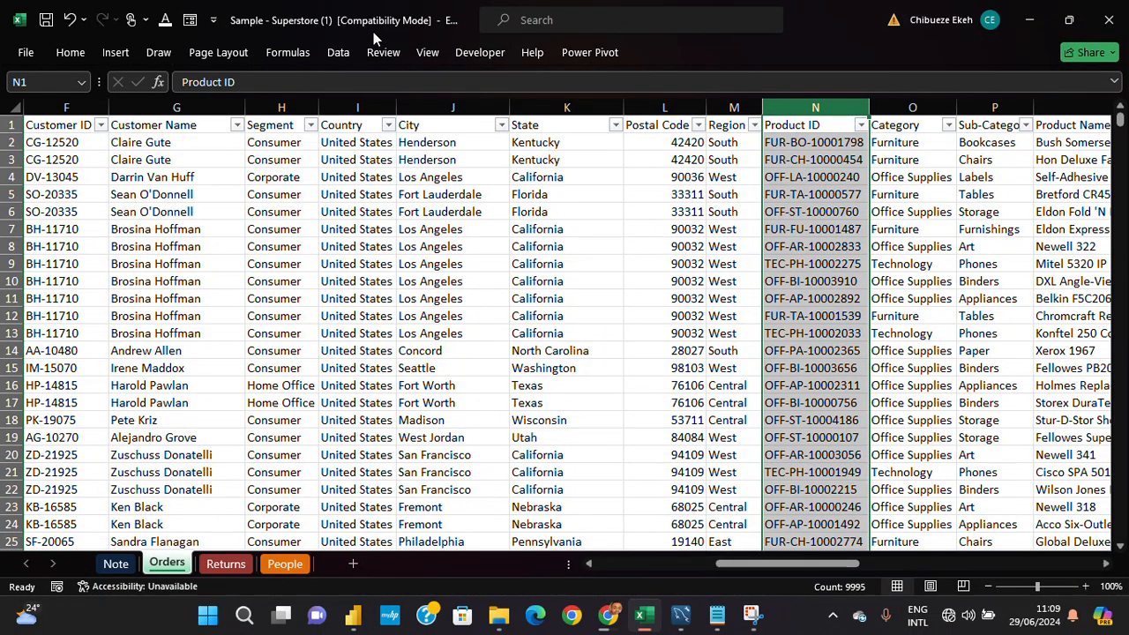
{"action": "left_click", "coordinate": [84, 50]}
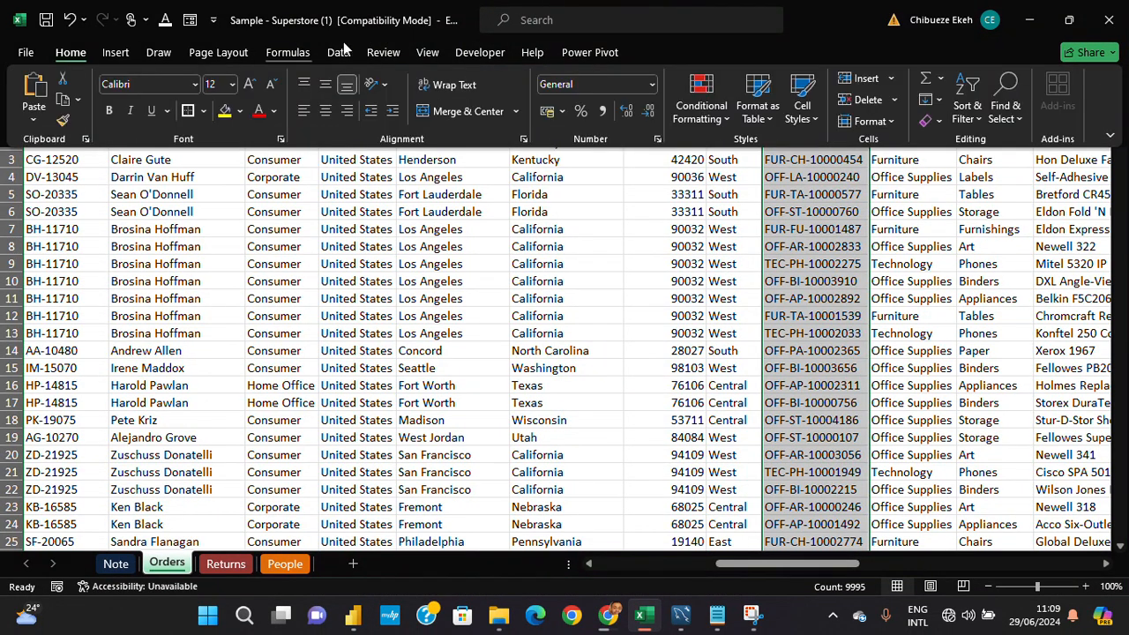
{"action": "left_click", "coordinate": [679, 183]}
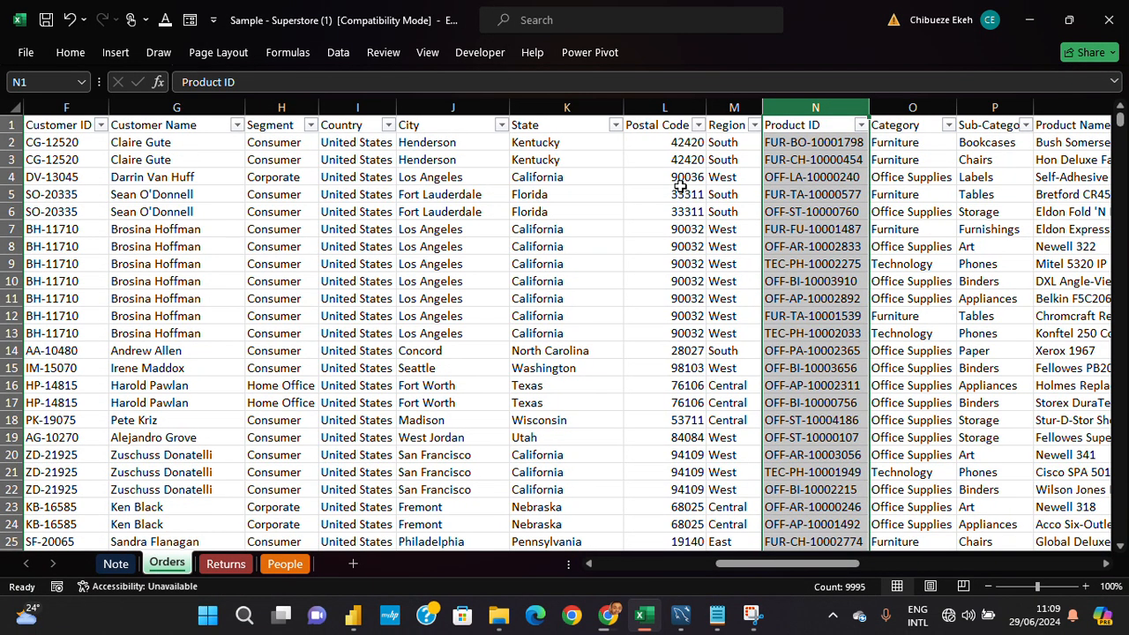
{"action": "left_click", "coordinate": [479, 23]}
{"action": "left_click", "coordinate": [820, 107]}
{"action": "left_click", "coordinate": [77, 54]}
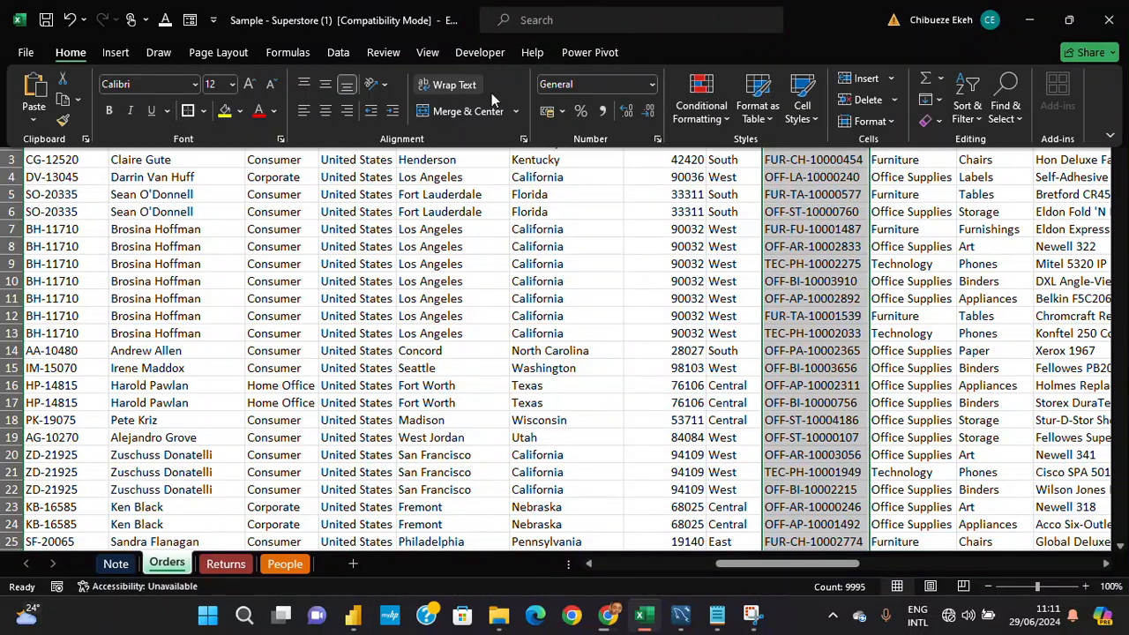
{"action": "left_click", "coordinate": [651, 89]}
{"action": "left_click", "coordinate": [632, 122]}
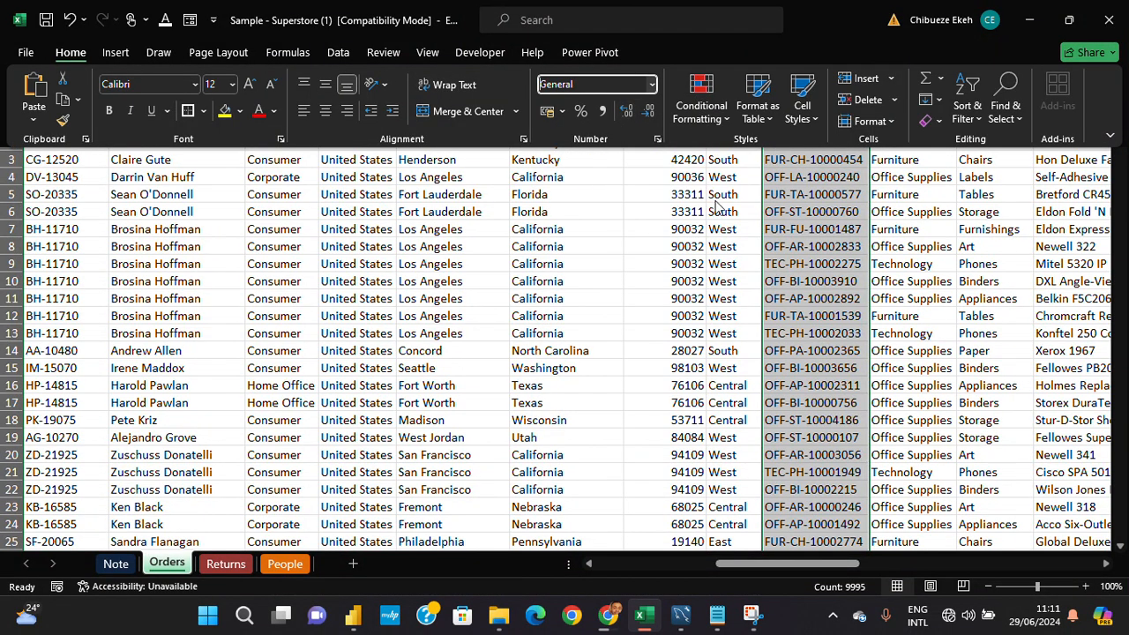
{"action": "left_click", "coordinate": [783, 242]}
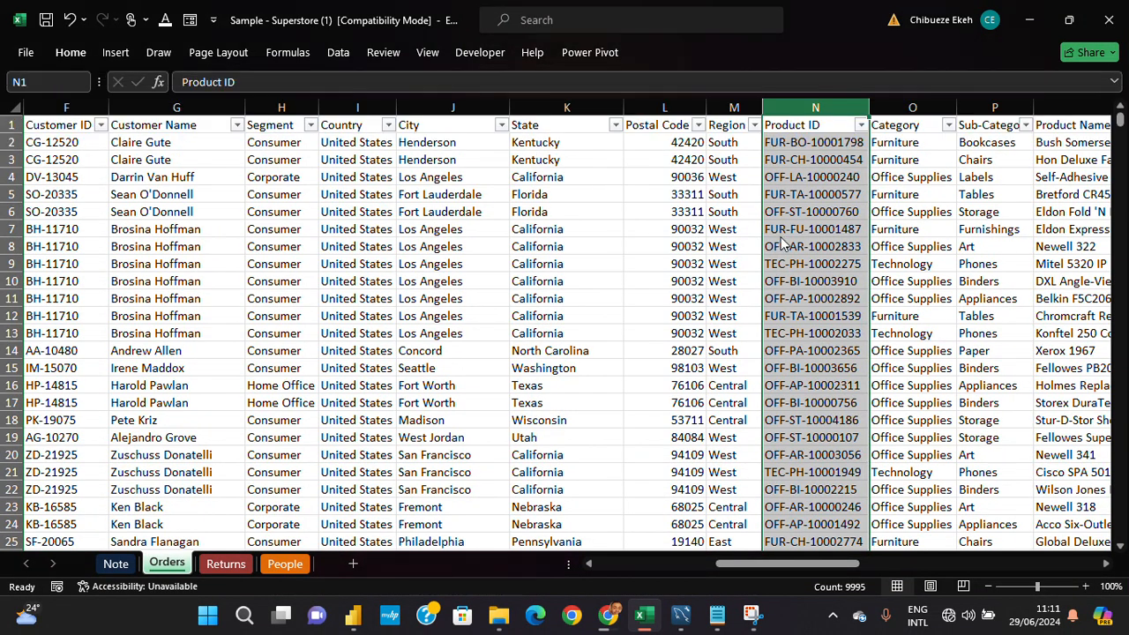
- Widen the Sub-Category column to fit its header and apply the Text format to the Category, Sub-Category and Product Name columns together
{"action": "left_click", "coordinate": [905, 104]}
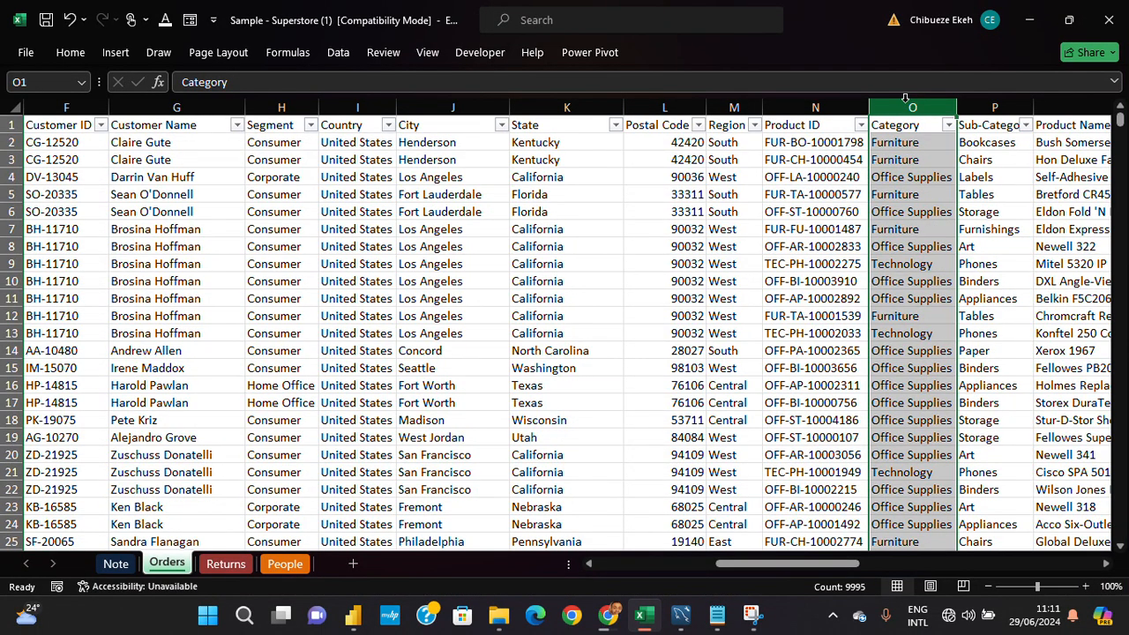
{"action": "key", "text": "shift+Right"}
{"action": "key", "text": "shift+Right"}
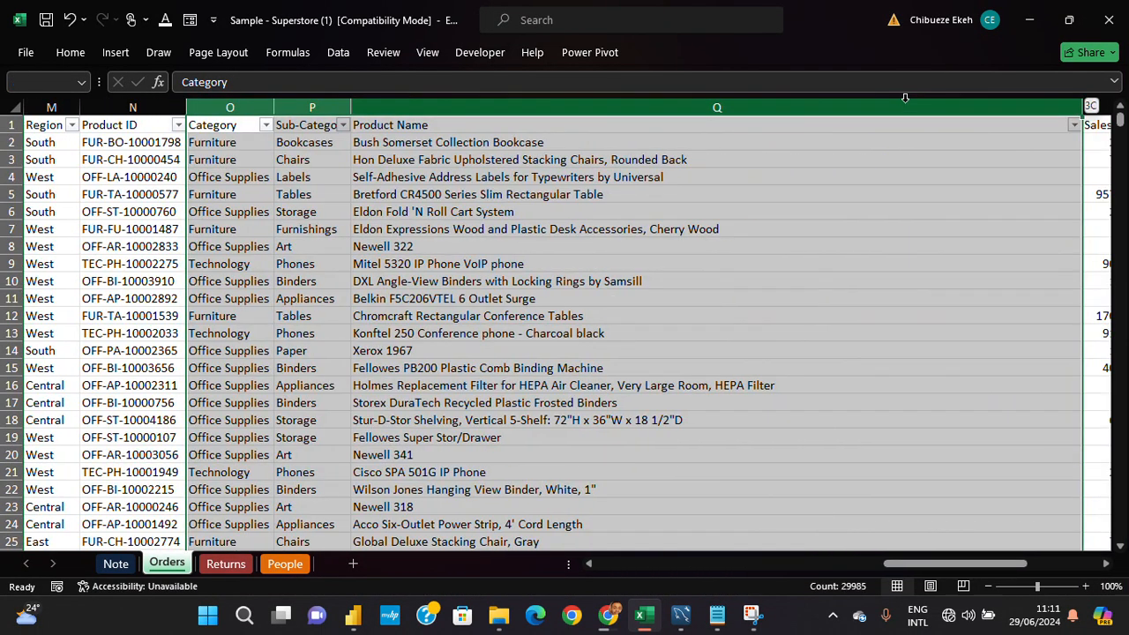
{"action": "key", "text": "shift+Right"}
{"action": "key", "text": "shift+Left"}
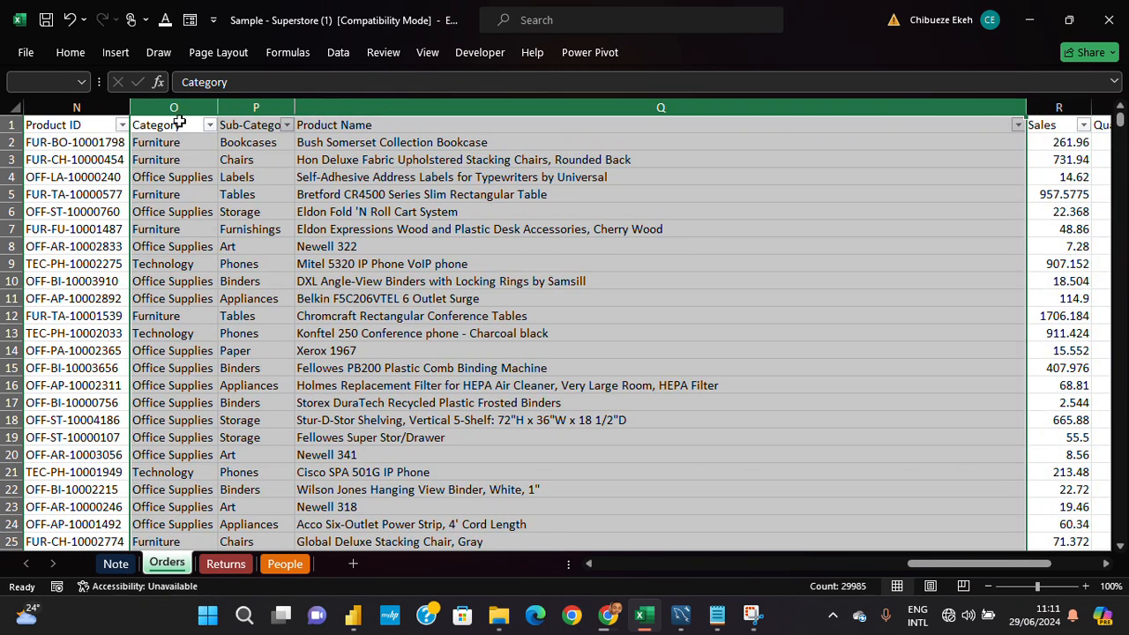
{"action": "left_click_drag", "start_coordinate": [294, 109], "coordinate": [308, 108]}
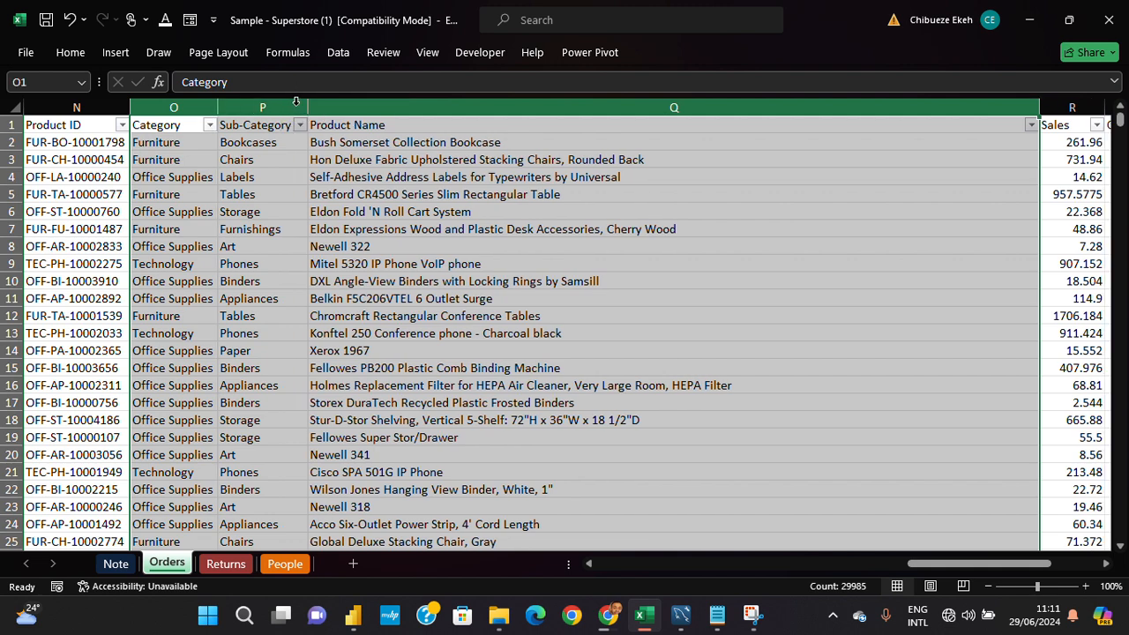
{"action": "left_click", "coordinate": [77, 56]}
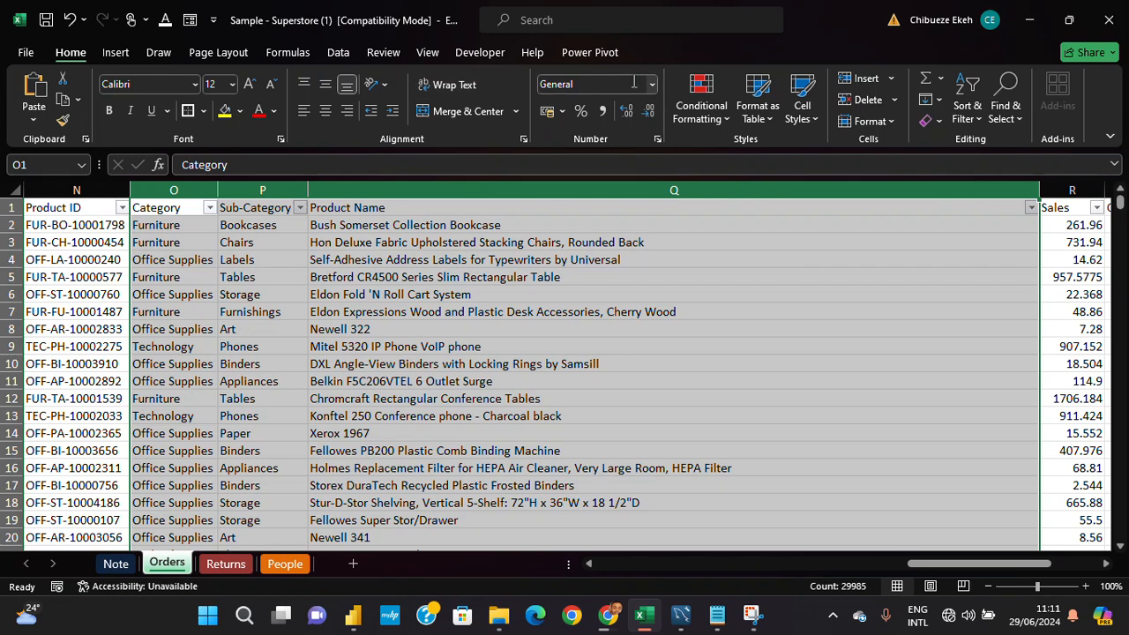
{"action": "left_click", "coordinate": [652, 83]}
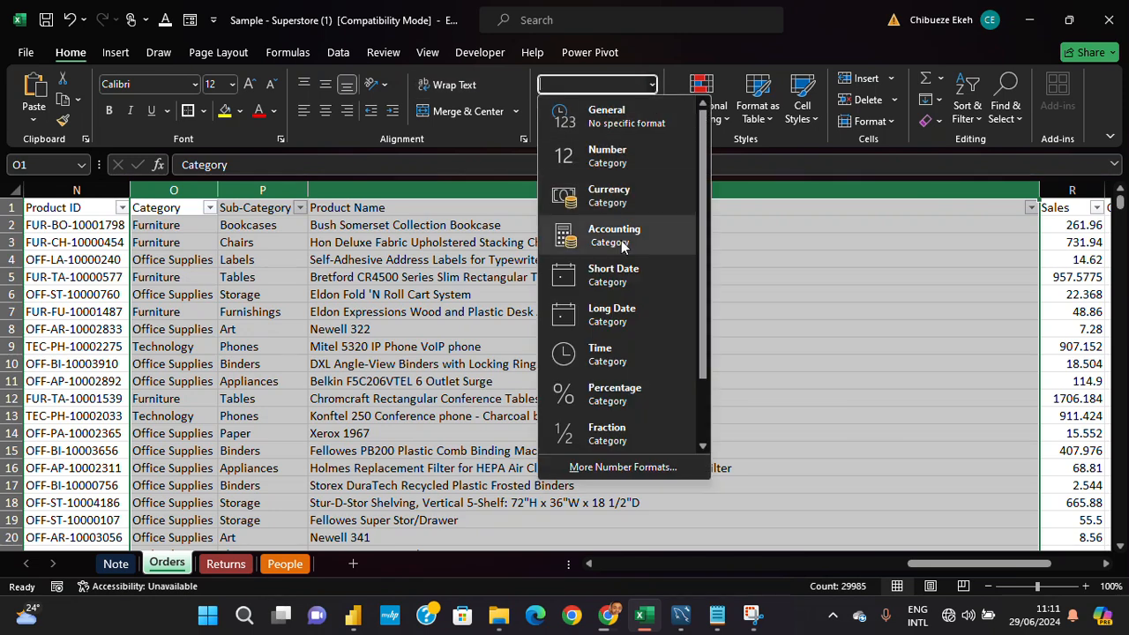
{"action": "scroll", "coordinate": [617, 335], "scroll_direction": "down", "scroll_amount": 2}
{"action": "left_click", "coordinate": [630, 428]}
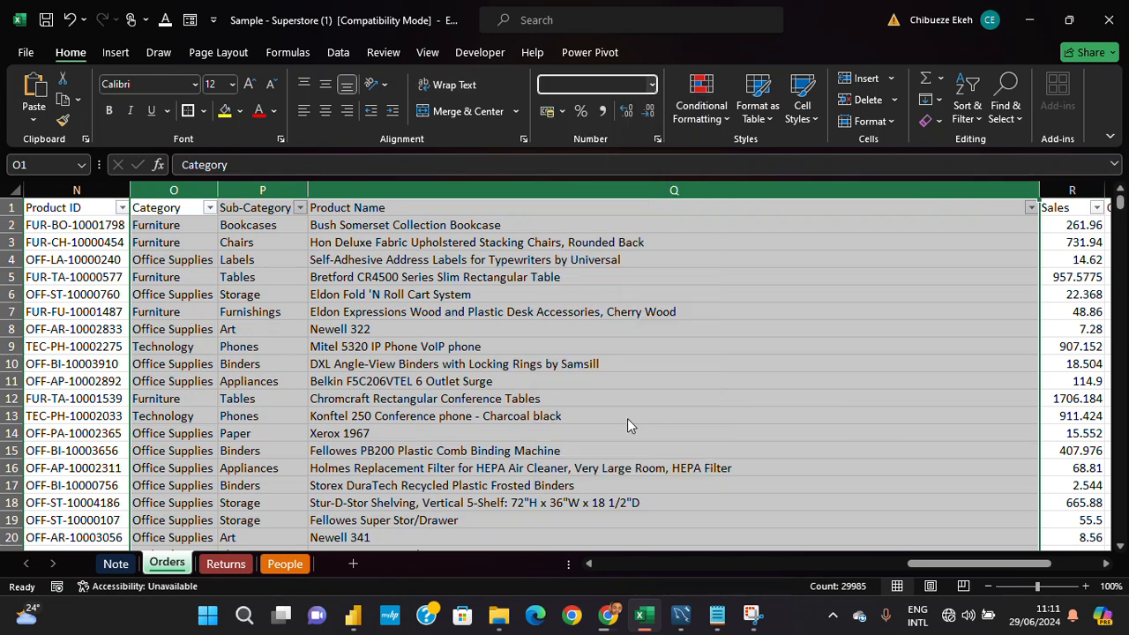
{"action": "left_click", "coordinate": [891, 380]}
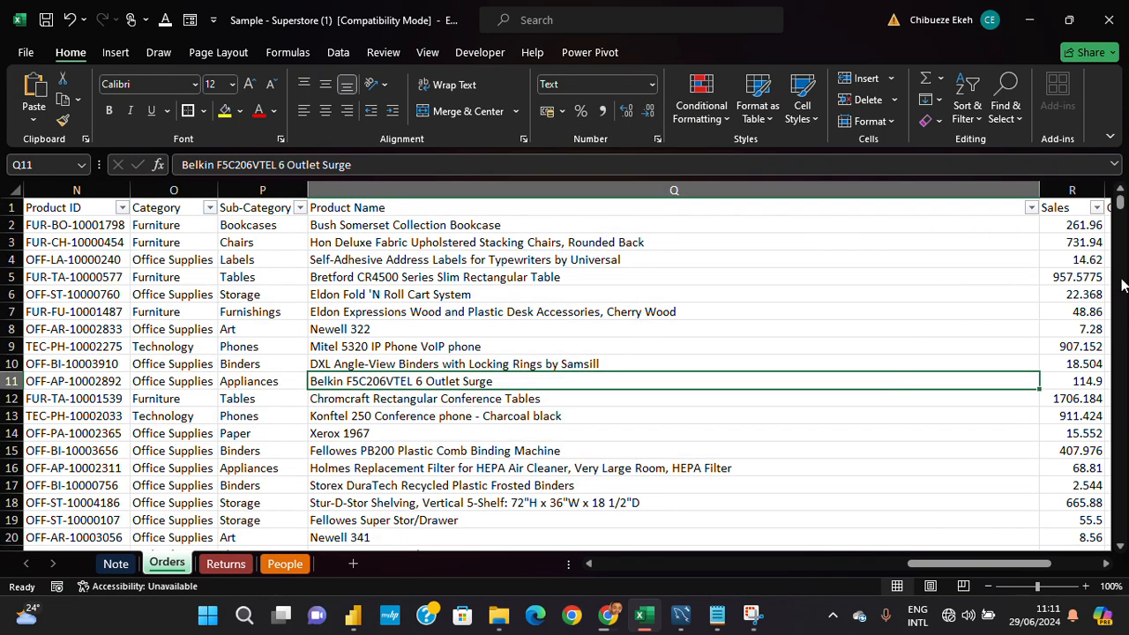
- Widen the Sales column slightly and apply the Currency number format to the whole column
{"action": "left_click", "coordinate": [1107, 565]}
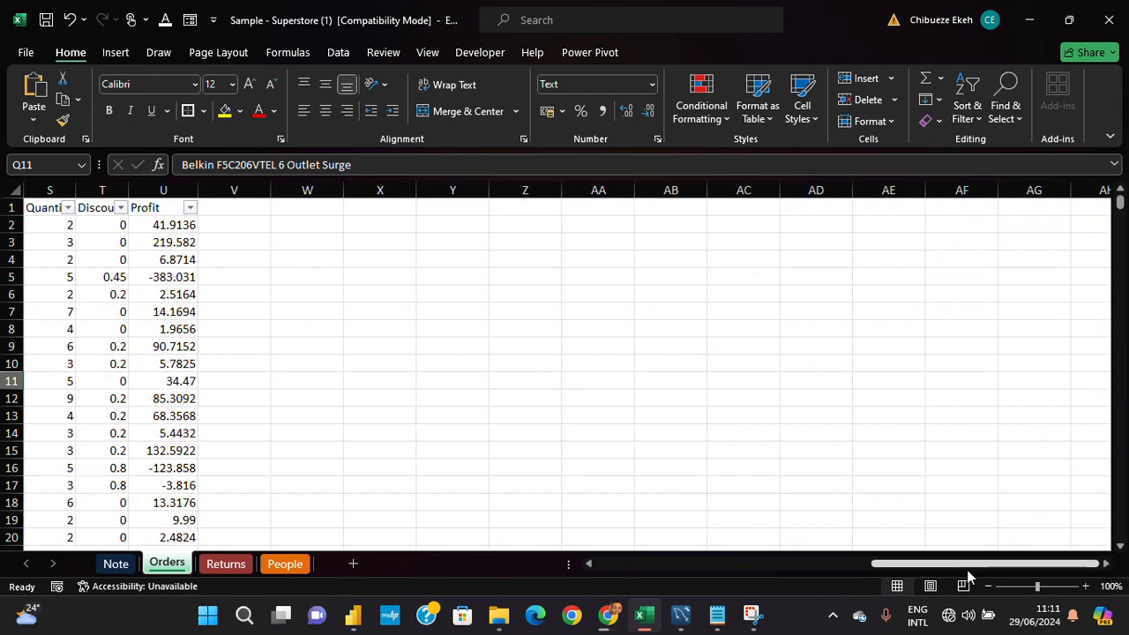
{"action": "left_click_drag", "start_coordinate": [970, 565], "coordinate": [926, 564]}
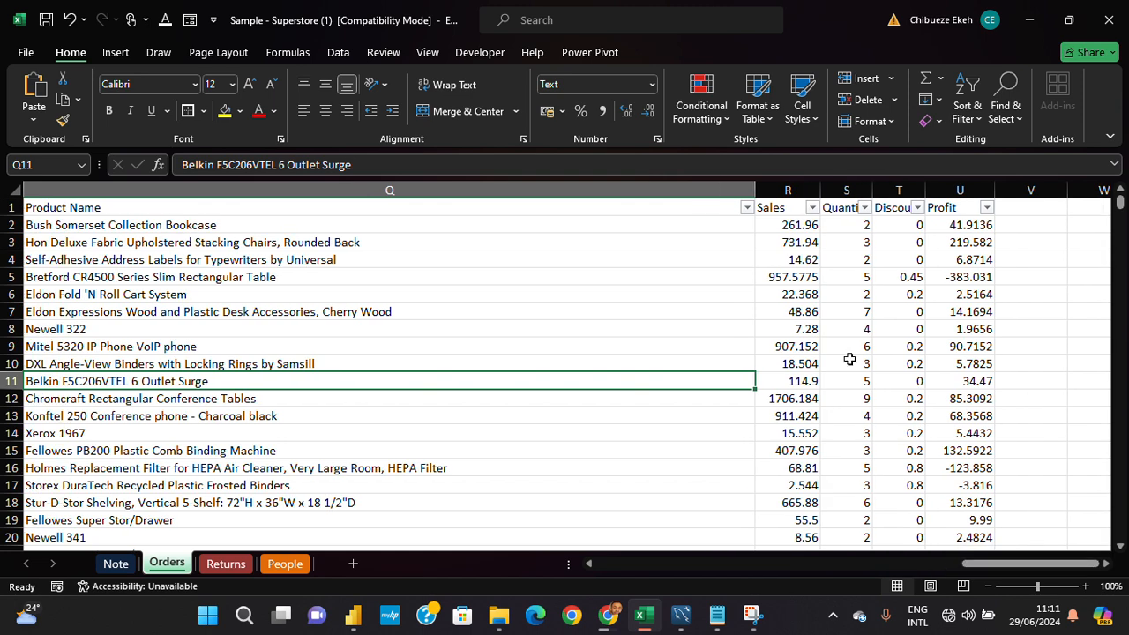
{"action": "left_click", "coordinate": [786, 188]}
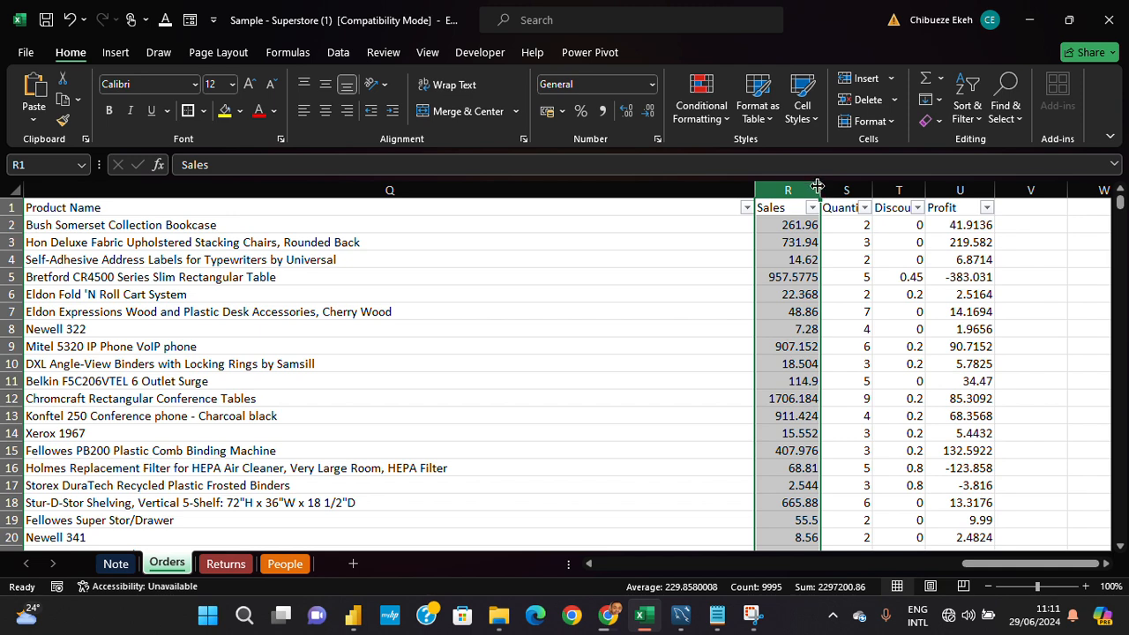
{"action": "left_click_drag", "start_coordinate": [823, 187], "coordinate": [821, 182]}
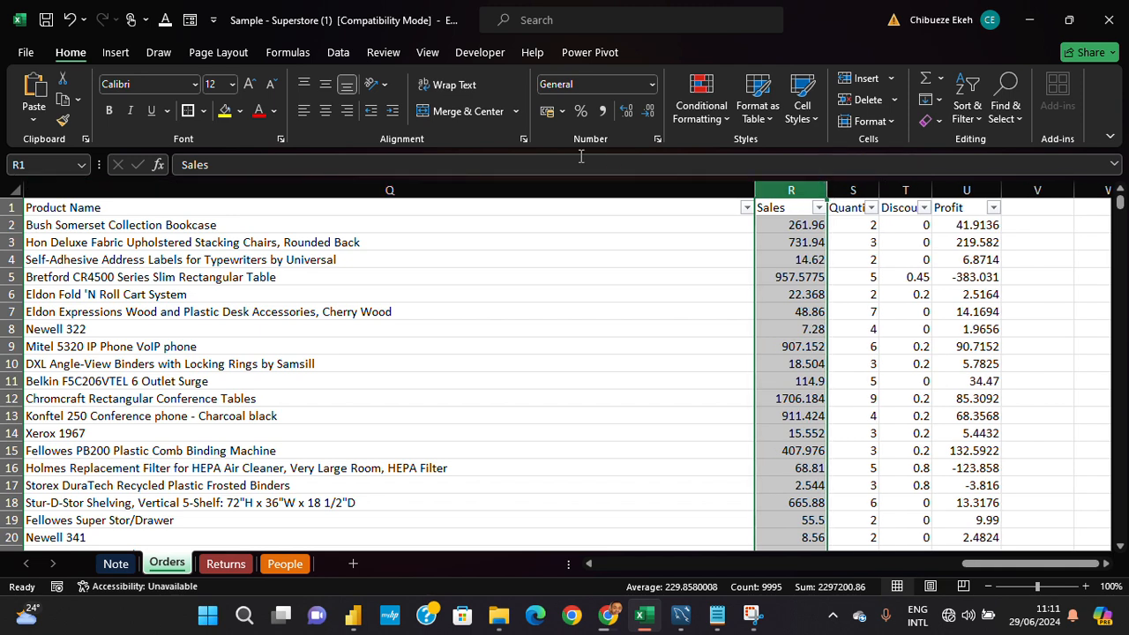
{"action": "left_click", "coordinate": [653, 86]}
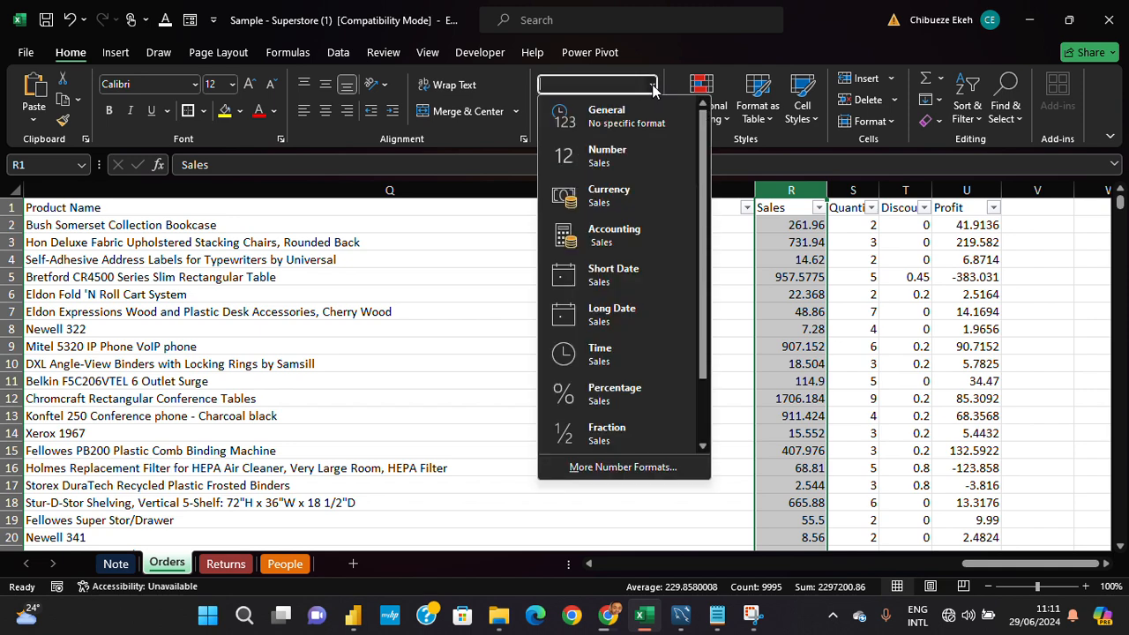
{"action": "left_click", "coordinate": [632, 205]}
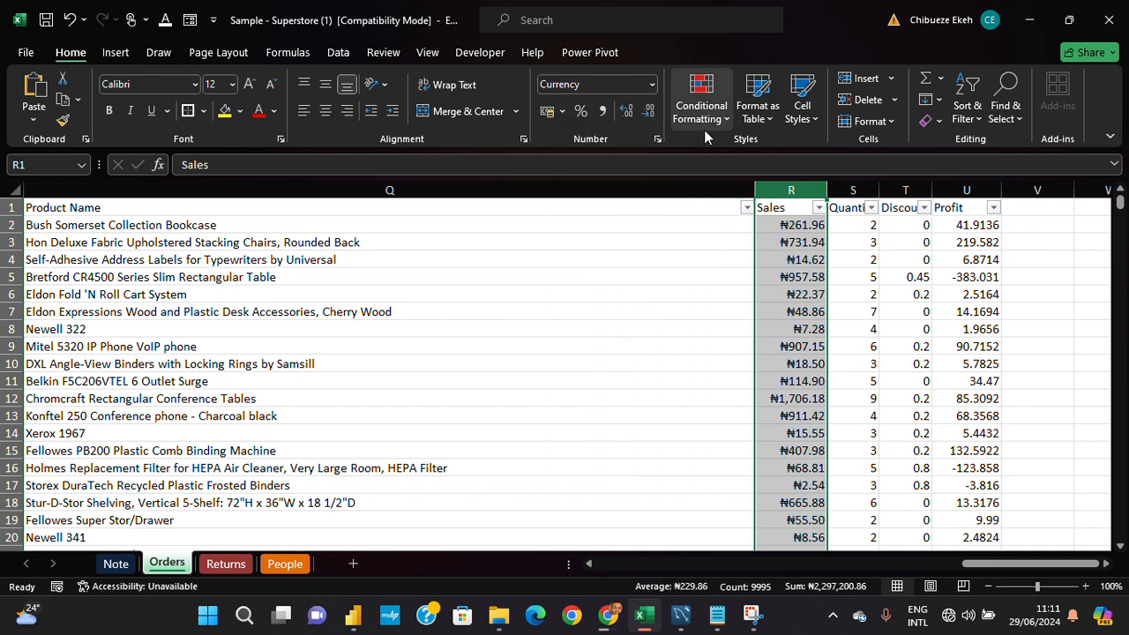
- Compare the Accounting and Currency formats on the Sales column, finishing with Accounting applied
{"action": "left_click", "coordinate": [652, 84]}
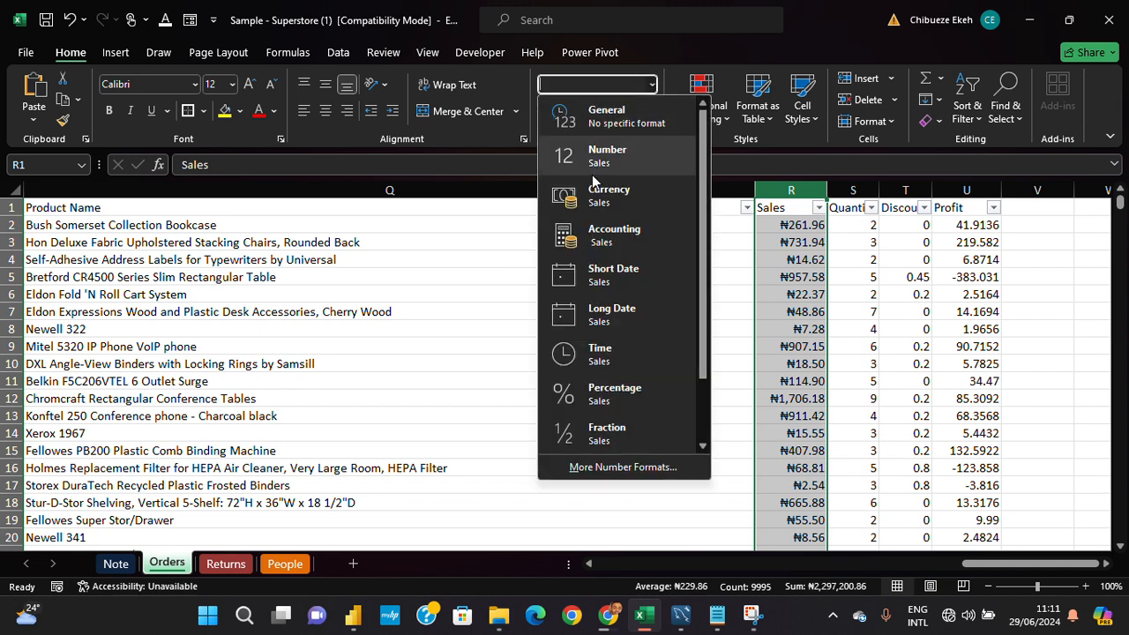
{"action": "left_click", "coordinate": [590, 232]}
{"action": "left_click", "coordinate": [652, 84]}
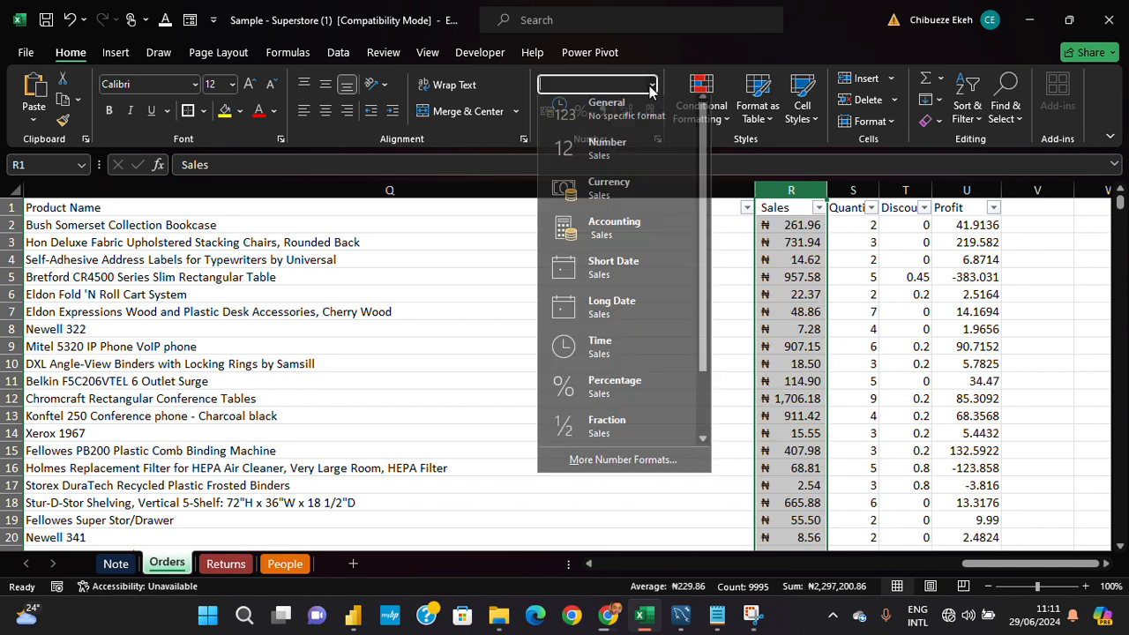
{"action": "left_click", "coordinate": [644, 189]}
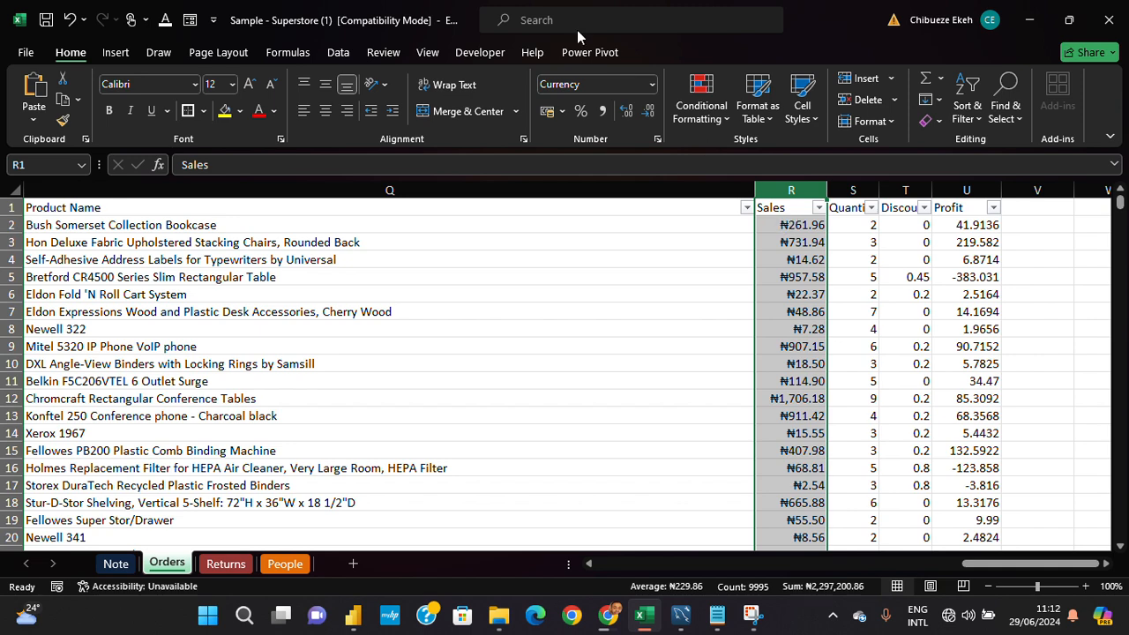
{"action": "left_click", "coordinate": [652, 84]}
{"action": "left_click", "coordinate": [639, 235]}
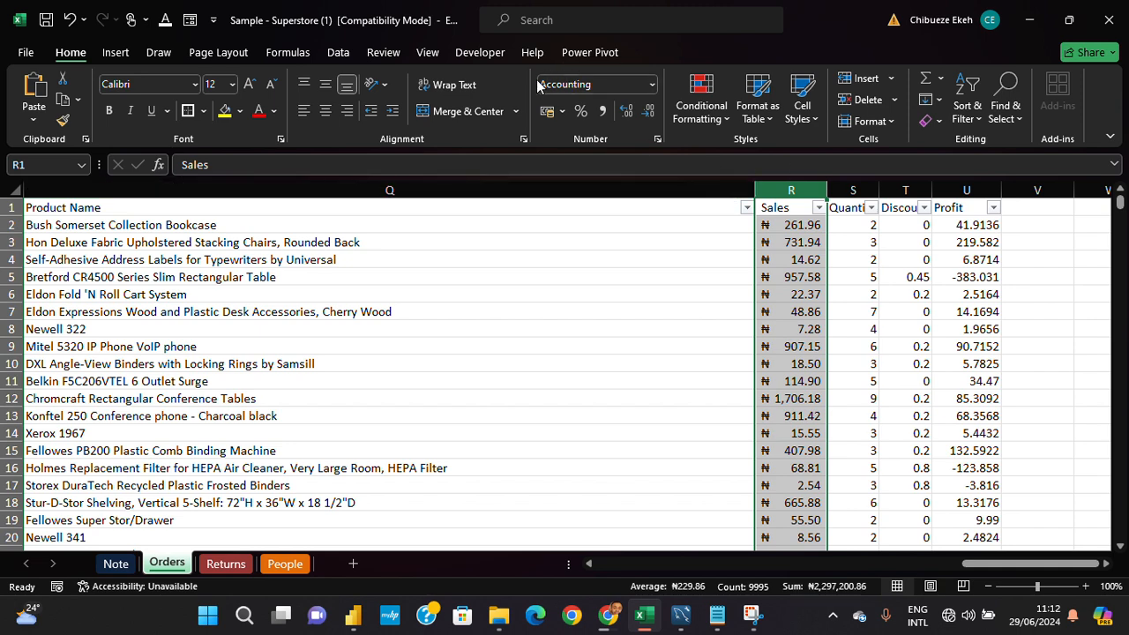
- Browse the available currency symbols for the Sales column's Accounting format and set the symbol to None
{"action": "left_click", "coordinate": [657, 142]}
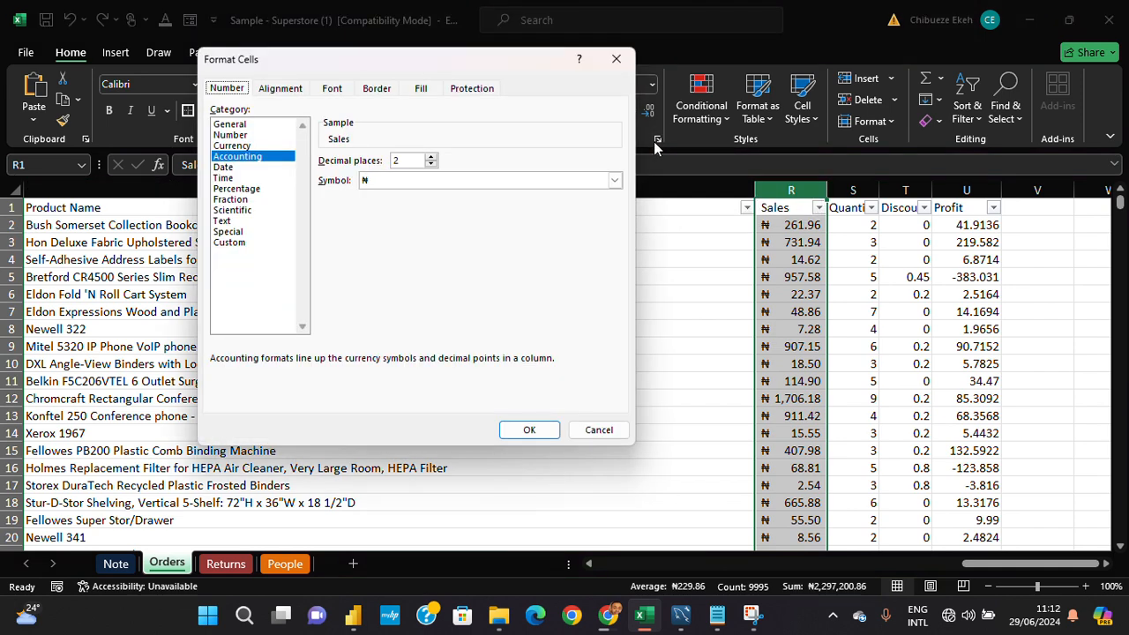
{"action": "left_click", "coordinate": [251, 145]}
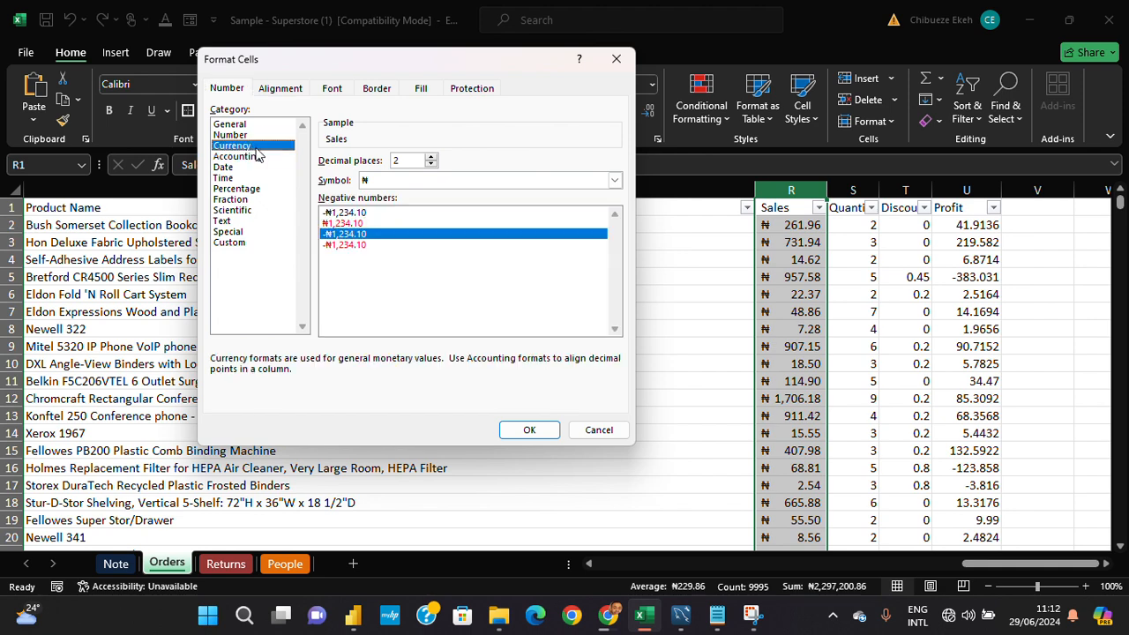
{"action": "left_click", "coordinate": [257, 157]}
{"action": "left_click", "coordinate": [615, 181]}
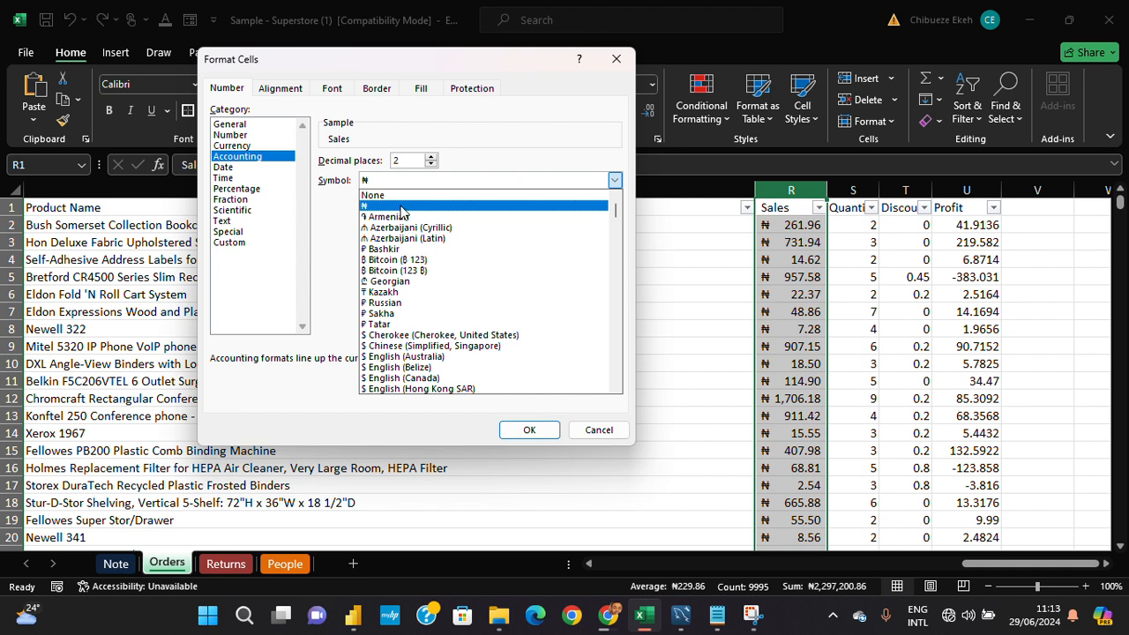
{"action": "scroll", "coordinate": [401, 212], "scroll_direction": "down", "scroll_amount": 3}
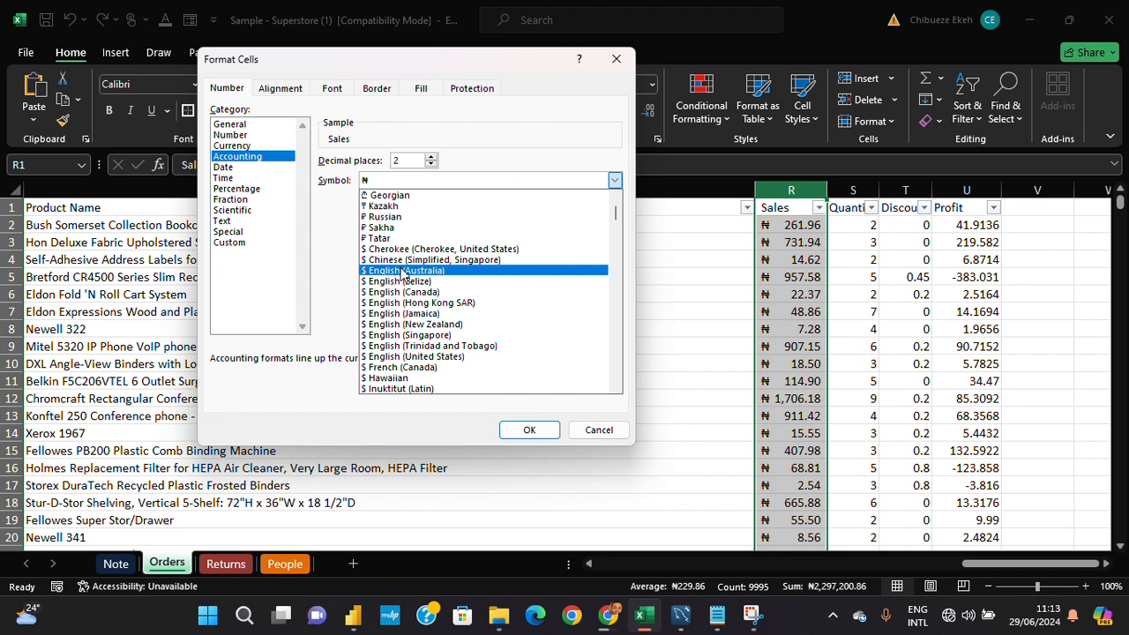
{"action": "scroll", "coordinate": [401, 277], "scroll_direction": "down", "scroll_amount": 2}
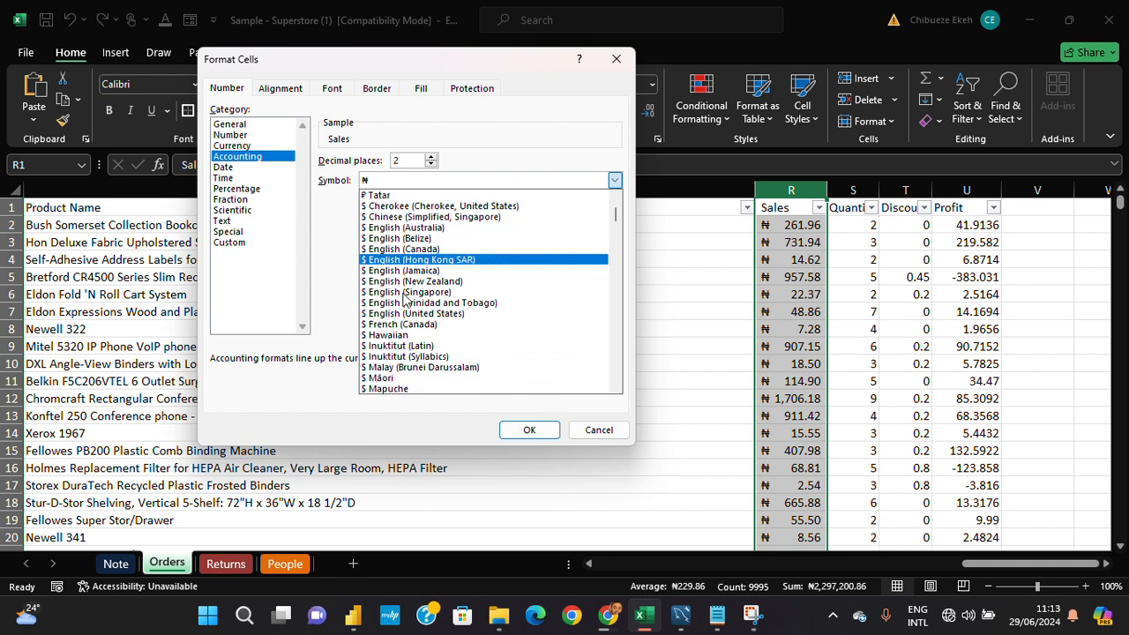
{"action": "scroll", "coordinate": [393, 279], "scroll_direction": "up", "scroll_amount": 1}
{"action": "scroll", "coordinate": [392, 279], "scroll_direction": "up", "scroll_amount": 1}
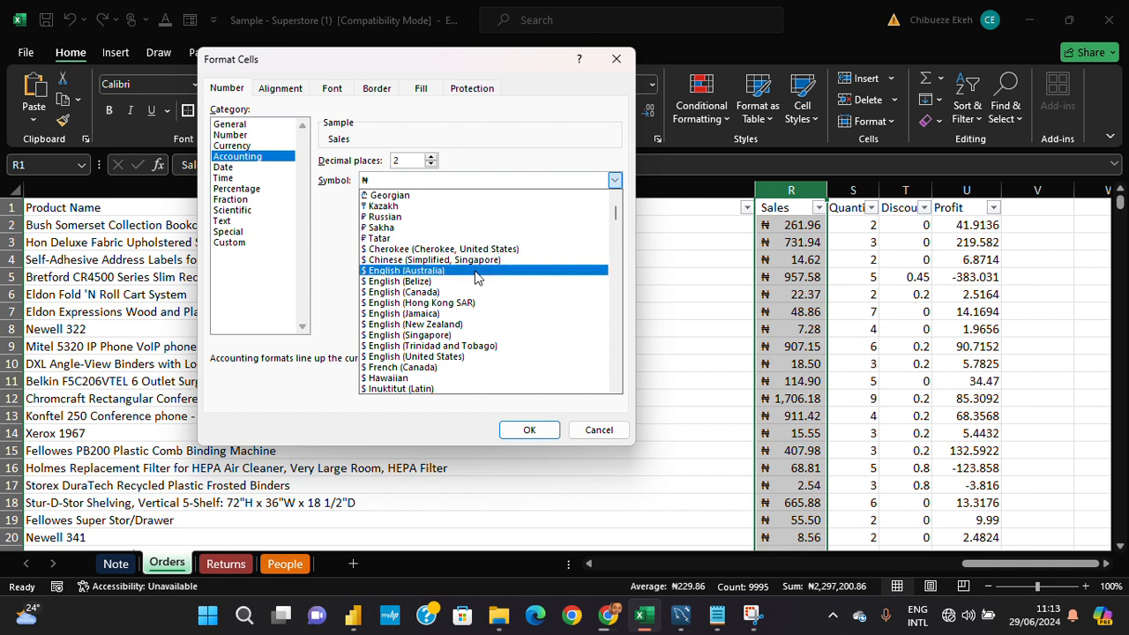
{"action": "scroll", "coordinate": [498, 215], "scroll_direction": "up", "scroll_amount": 3}
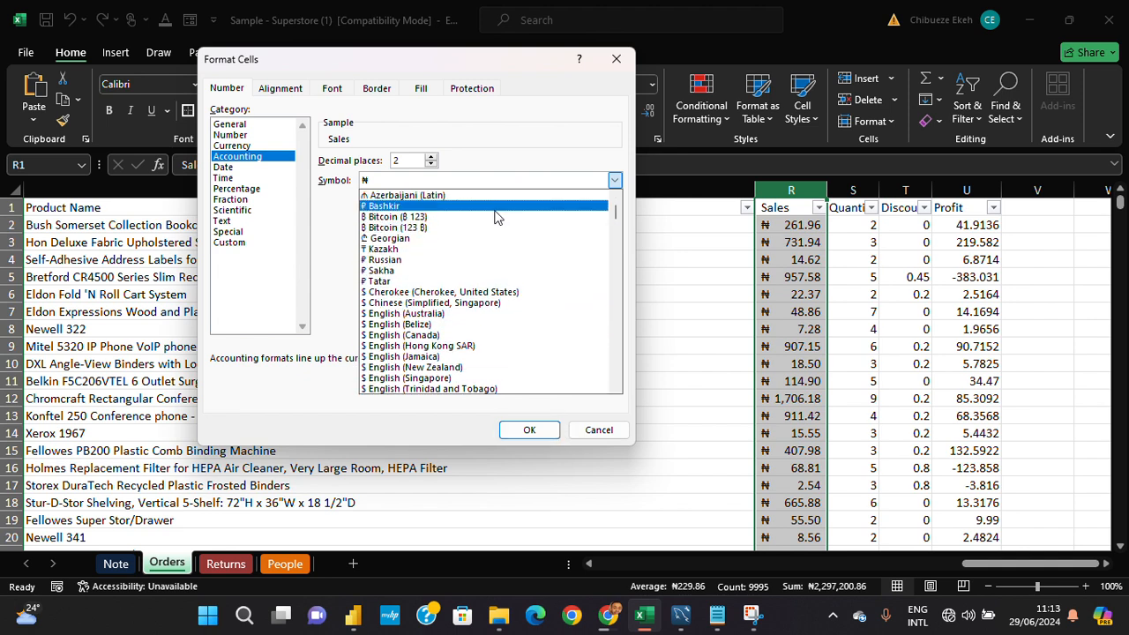
{"action": "scroll", "coordinate": [497, 214], "scroll_direction": "up", "scroll_amount": 1}
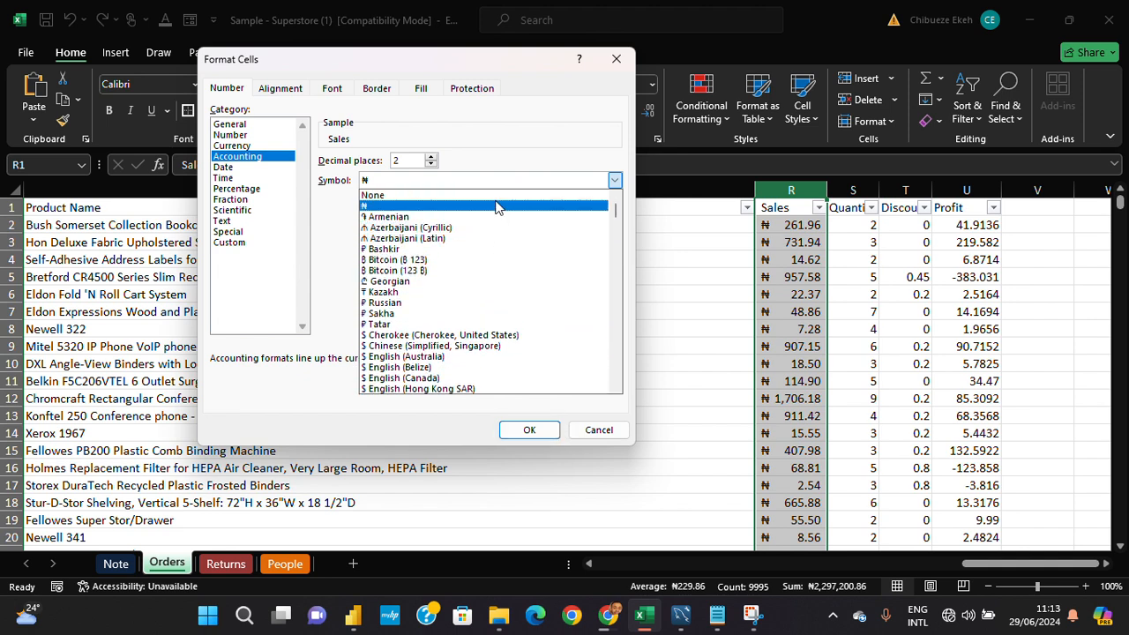
{"action": "left_click", "coordinate": [497, 195]}
{"action": "left_click", "coordinate": [529, 429]}
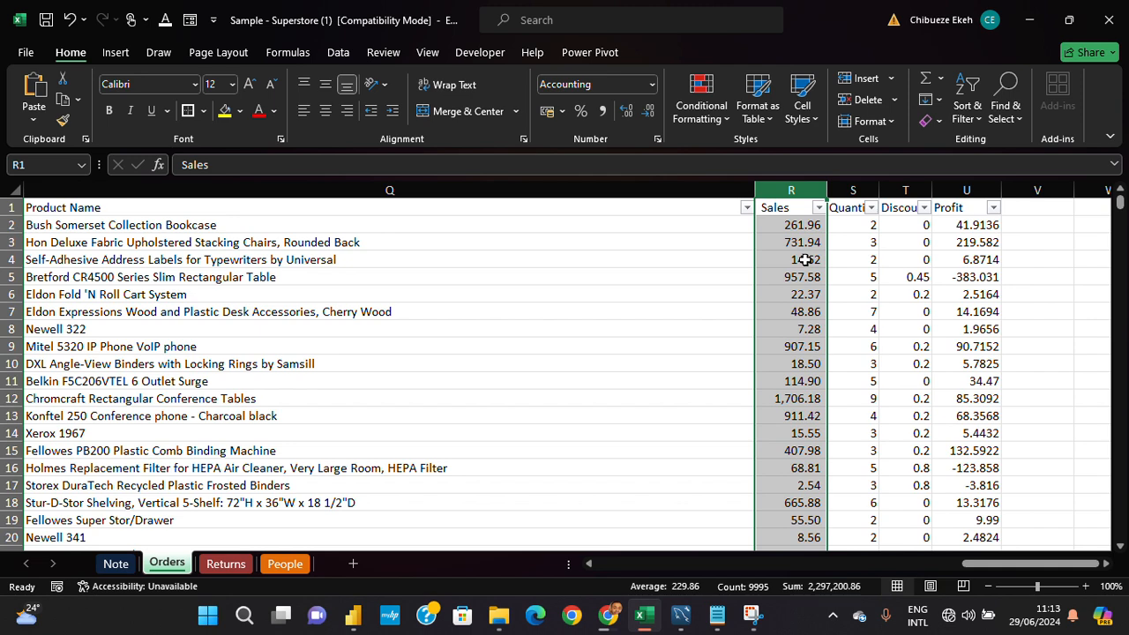
- Set the Sales column's Accounting format to use the ₦ currency symbol
{"action": "key", "text": "alt"}
{"action": "key", "text": "h"}
{"action": "key", "text": "f"}
{"action": "key", "text": "m"}
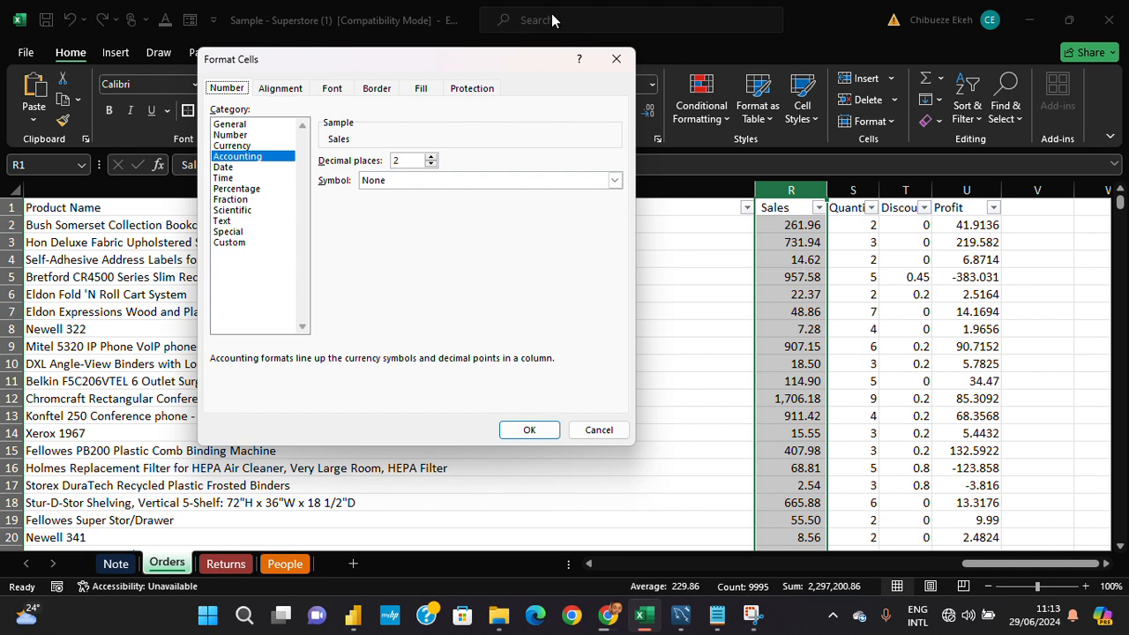
{"action": "left_click", "coordinate": [614, 181]}
{"action": "left_click", "coordinate": [520, 207]}
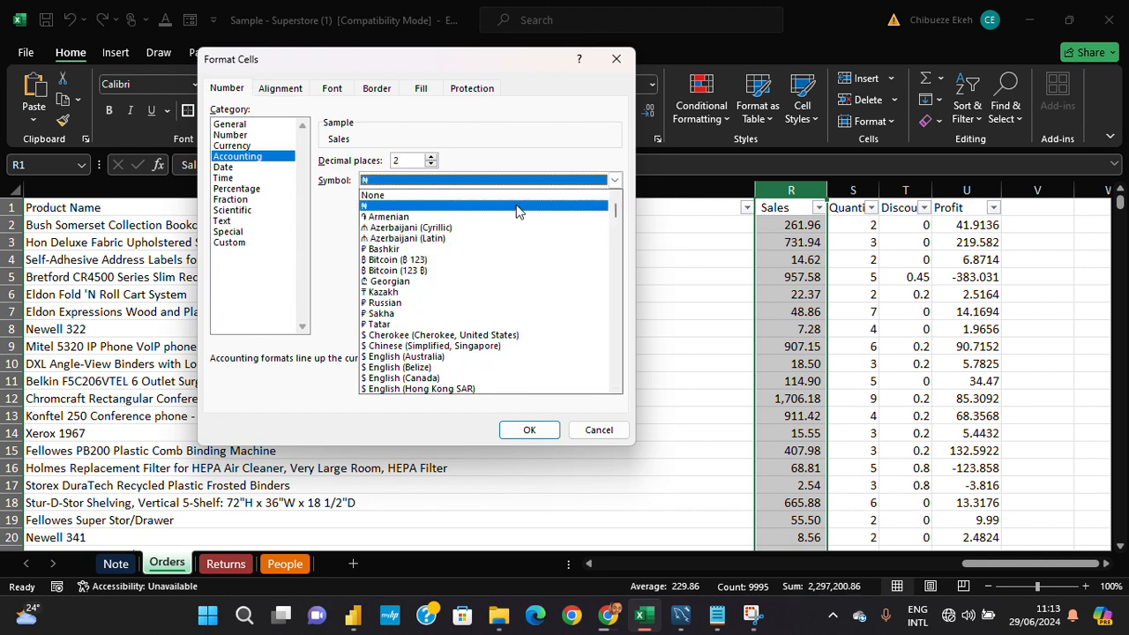
{"action": "left_click", "coordinate": [529, 428]}
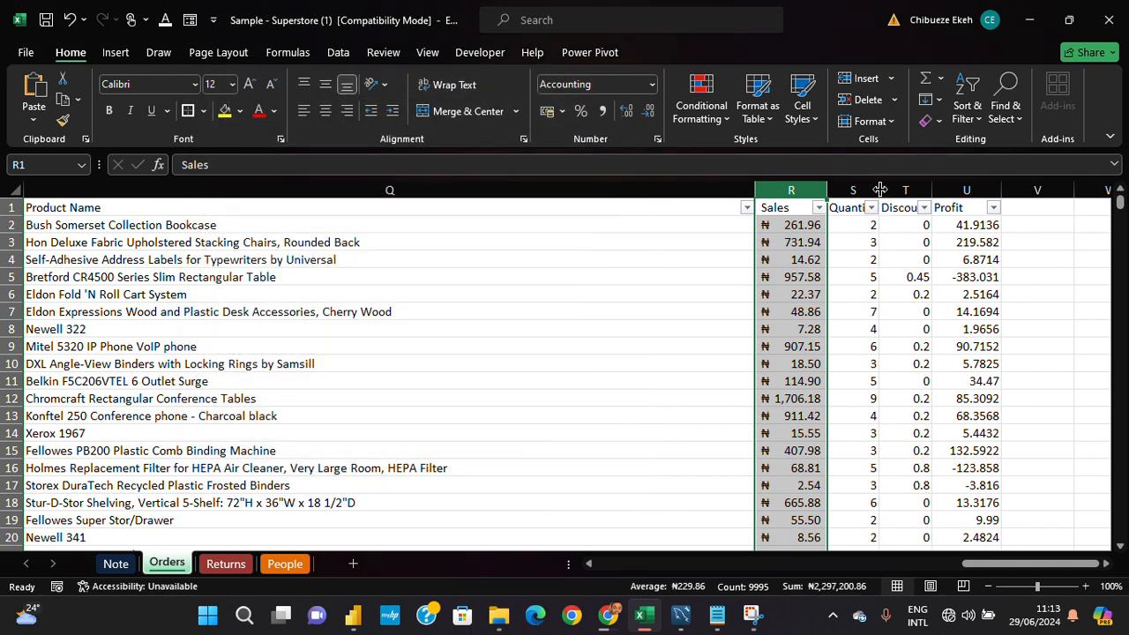
- Widen the Quantity column to fit its header and apply the Number format with no decimal places to the whole column
{"action": "double_click", "coordinate": [880, 188]}
{"action": "left_click", "coordinate": [875, 187]}
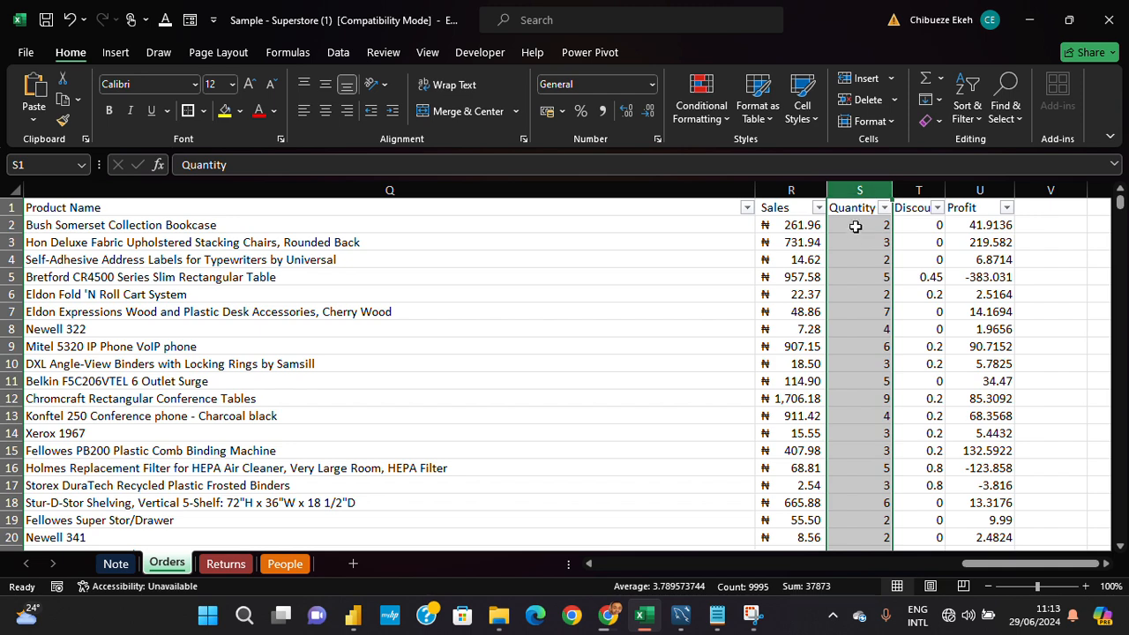
{"action": "left_click", "coordinate": [278, 226]}
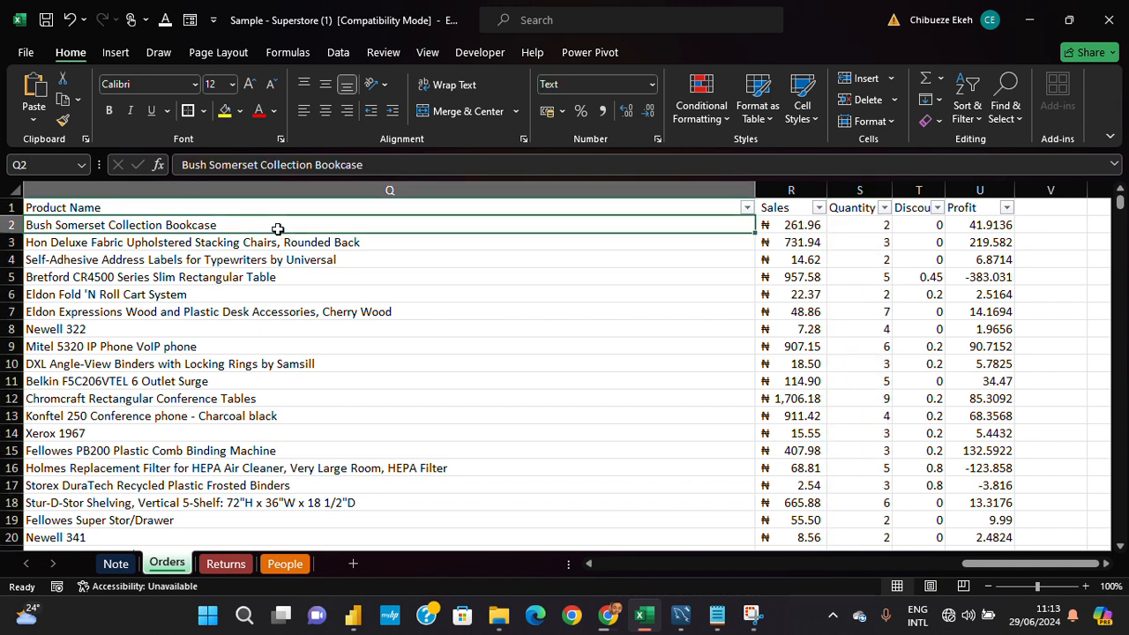
{"action": "left_click", "coordinate": [859, 226]}
{"action": "left_click", "coordinate": [871, 187]}
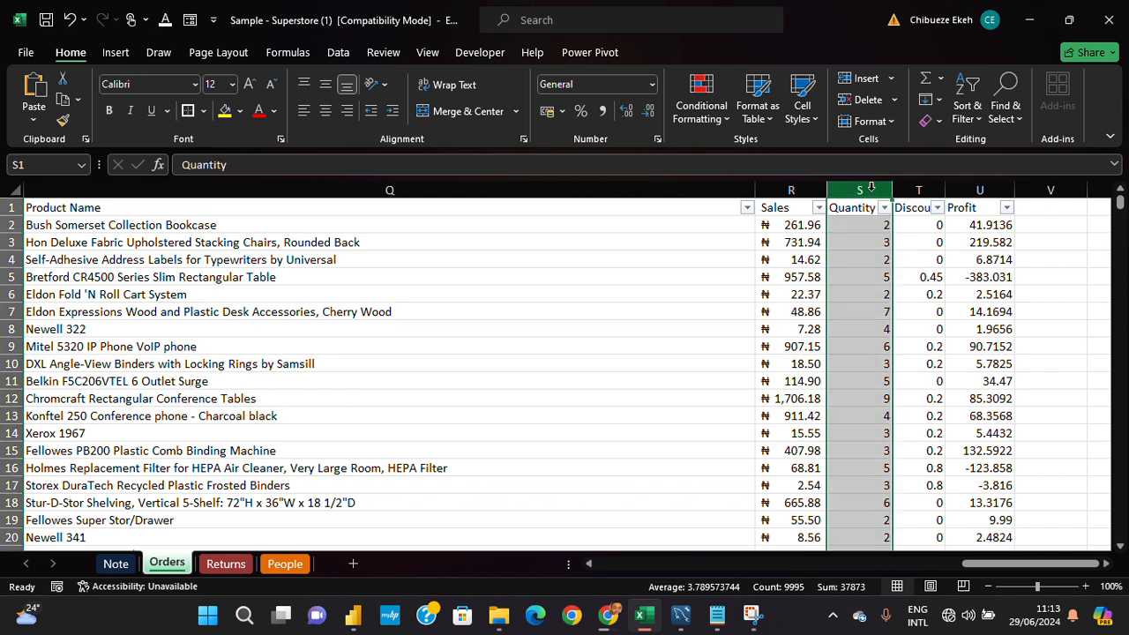
{"action": "left_click", "coordinate": [652, 84]}
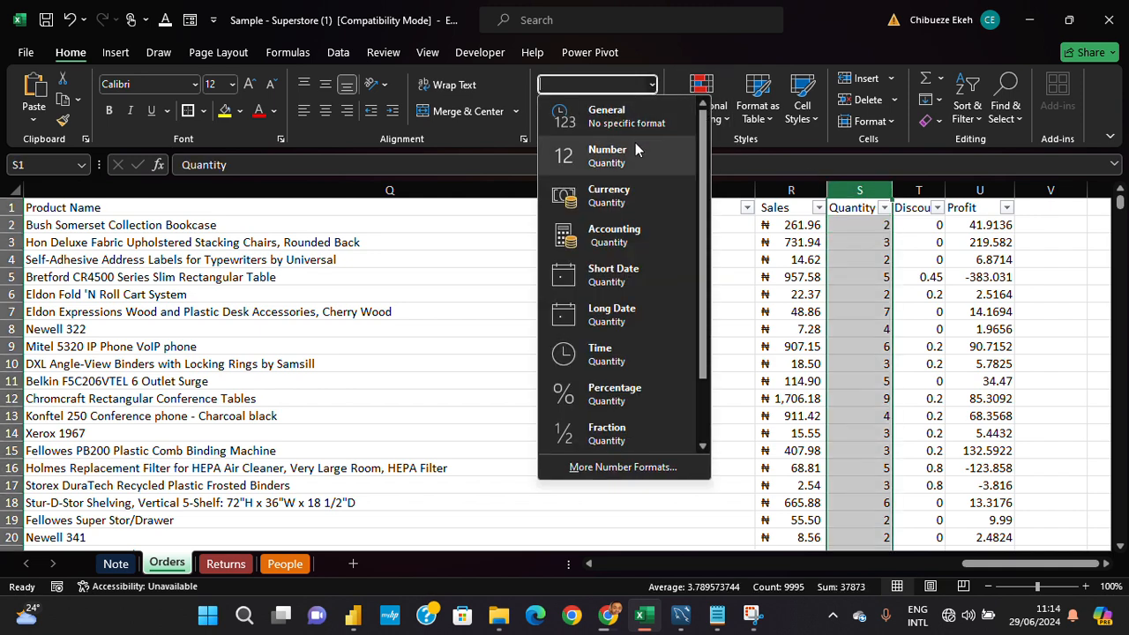
{"action": "left_click", "coordinate": [640, 159]}
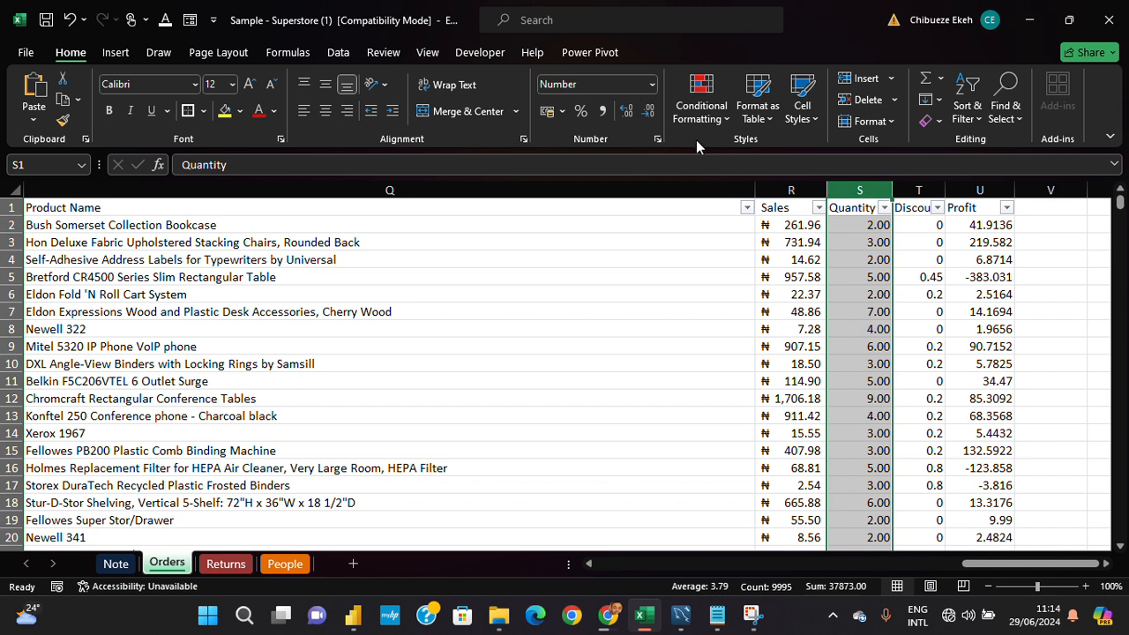
{"action": "left_click", "coordinate": [650, 112]}
{"action": "left_click", "coordinate": [649, 111]}
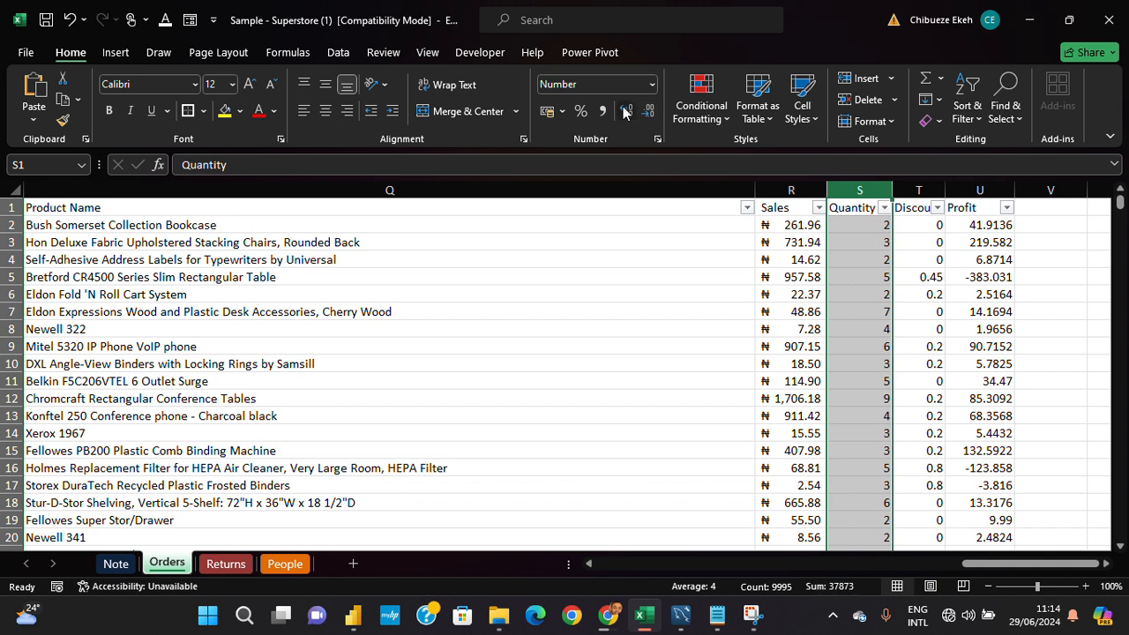
- Try more decimal places on the Quantity column and reduce them back to zero
{"action": "left_click", "coordinate": [624, 111]}
{"action": "left_click", "coordinate": [625, 111]}
{"action": "left_click", "coordinate": [625, 111]}
{"action": "left_click", "coordinate": [624, 111]}
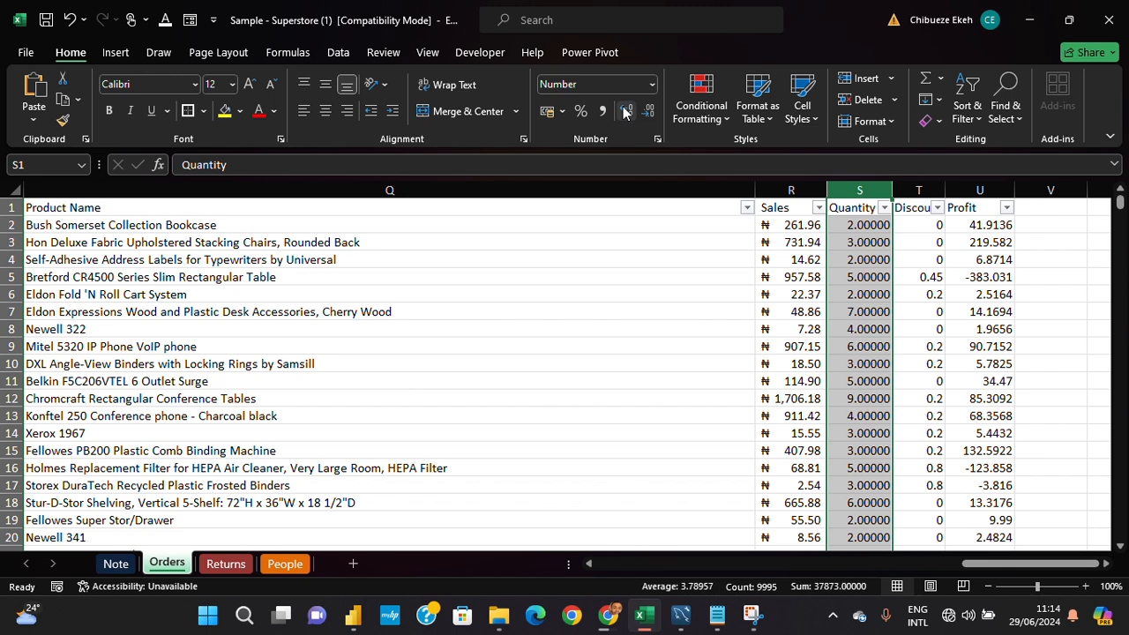
{"action": "left_click", "coordinate": [649, 112]}
{"action": "left_click", "coordinate": [648, 112]}
{"action": "left_click", "coordinate": [648, 112]}
{"action": "left_click", "coordinate": [649, 112]}
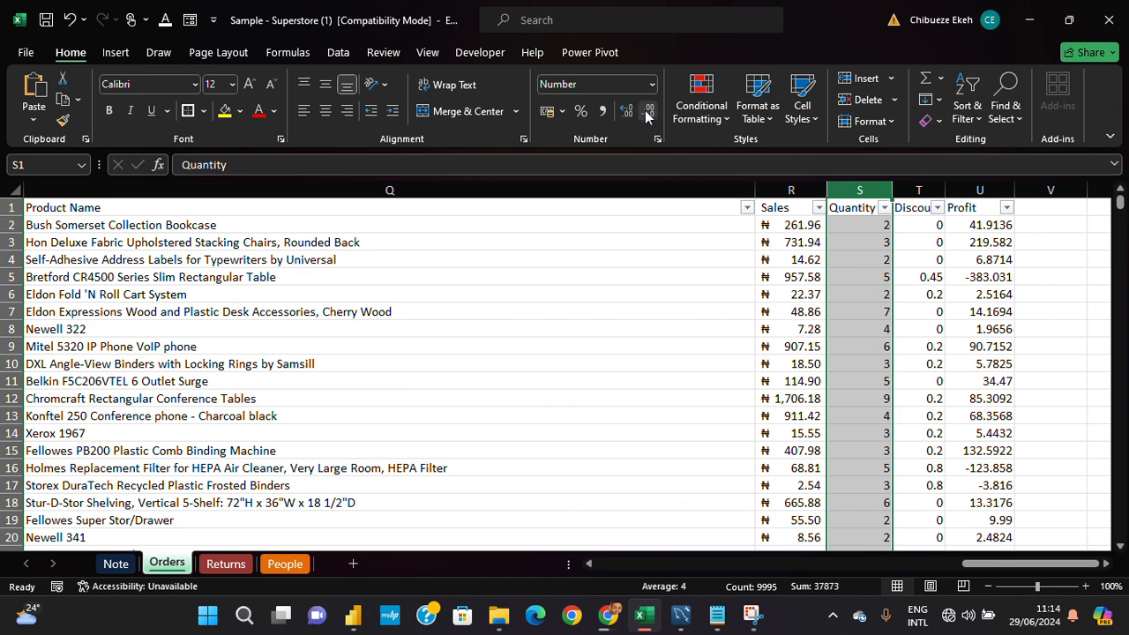
- Widen the Discount column to fit its header and select the whole column
{"action": "left_click_drag", "start_coordinate": [945, 190], "coordinate": [957, 190]}
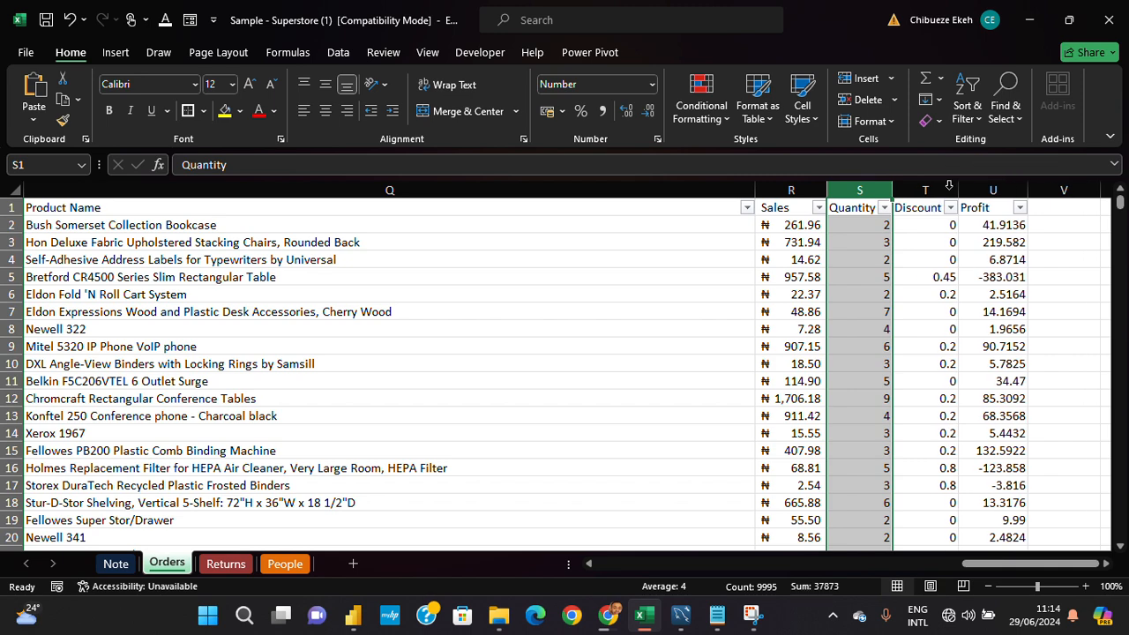
{"action": "left_click", "coordinate": [928, 189]}
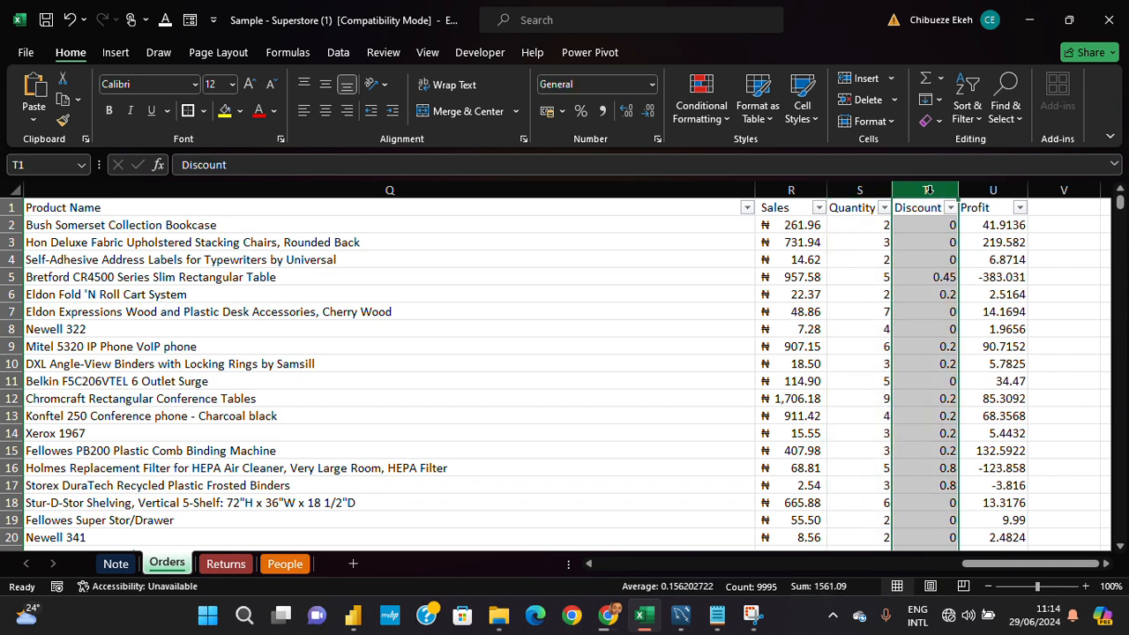
- Try the Number format with no decimal places on the Discount column and undo those format changes
{"action": "left_click", "coordinate": [651, 84]}
{"action": "left_click", "coordinate": [628, 156]}
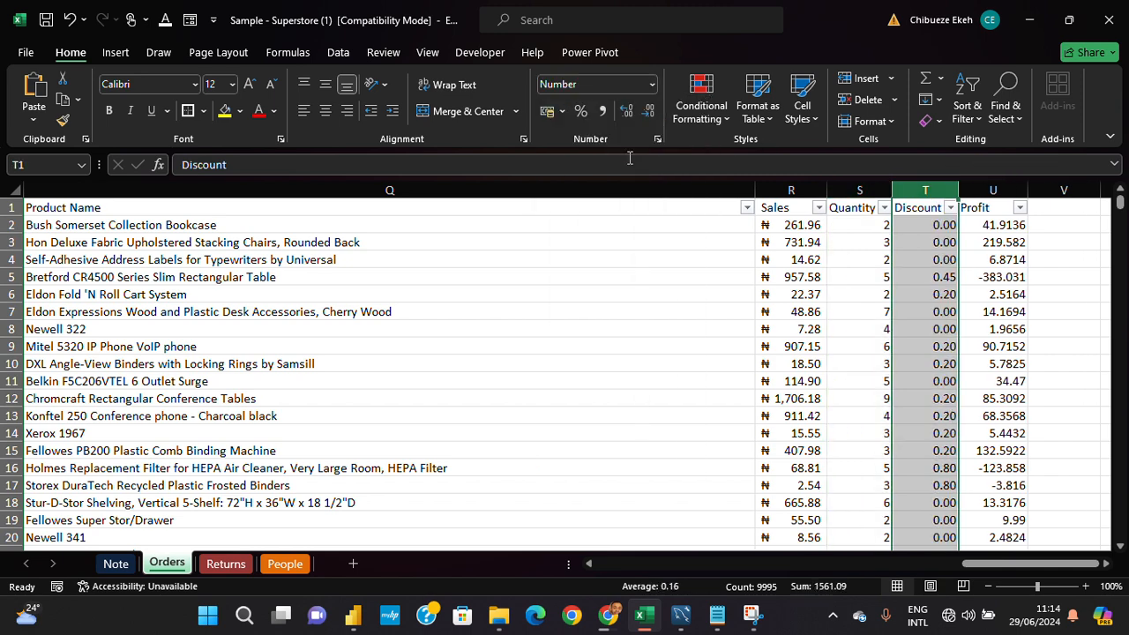
{"action": "left_click", "coordinate": [657, 116]}
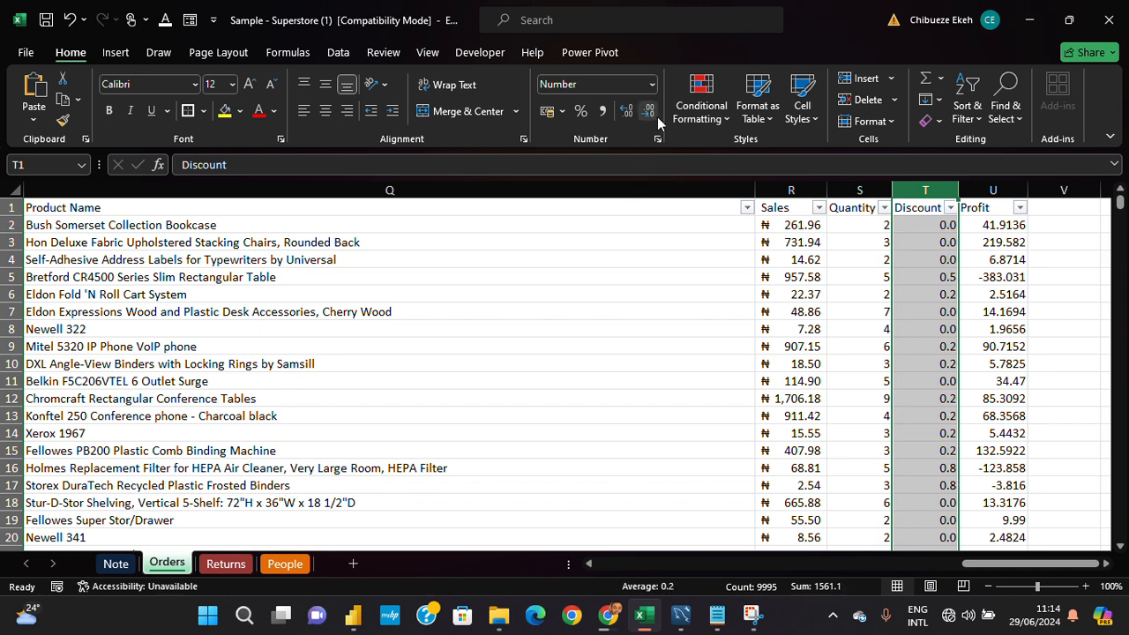
{"action": "left_click", "coordinate": [657, 116]}
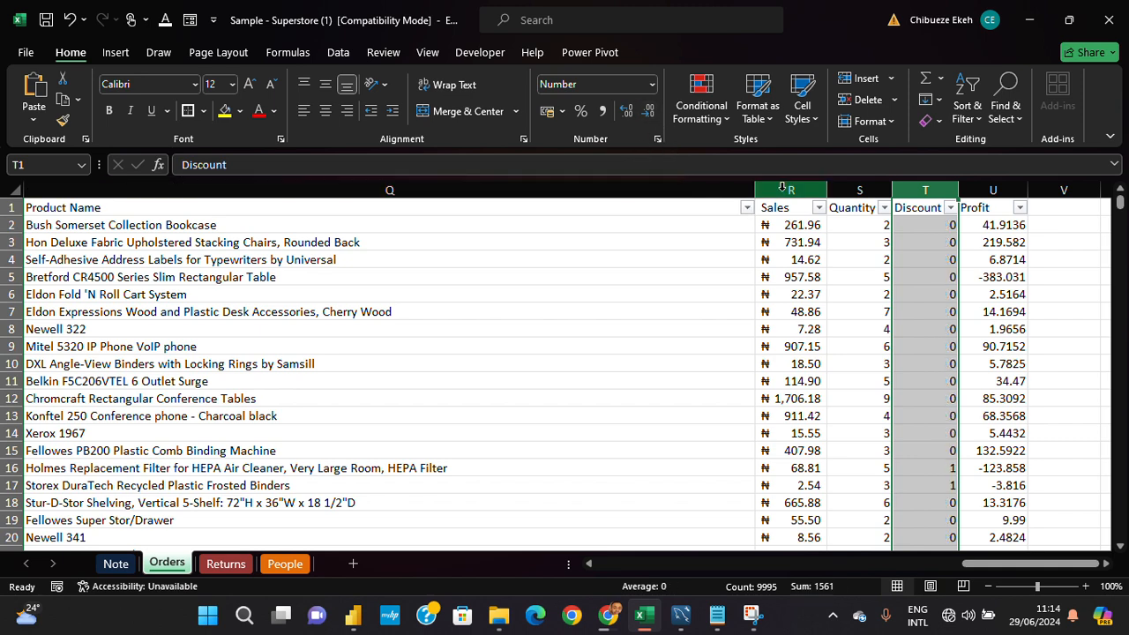
{"action": "key", "text": "ctrl+z"}
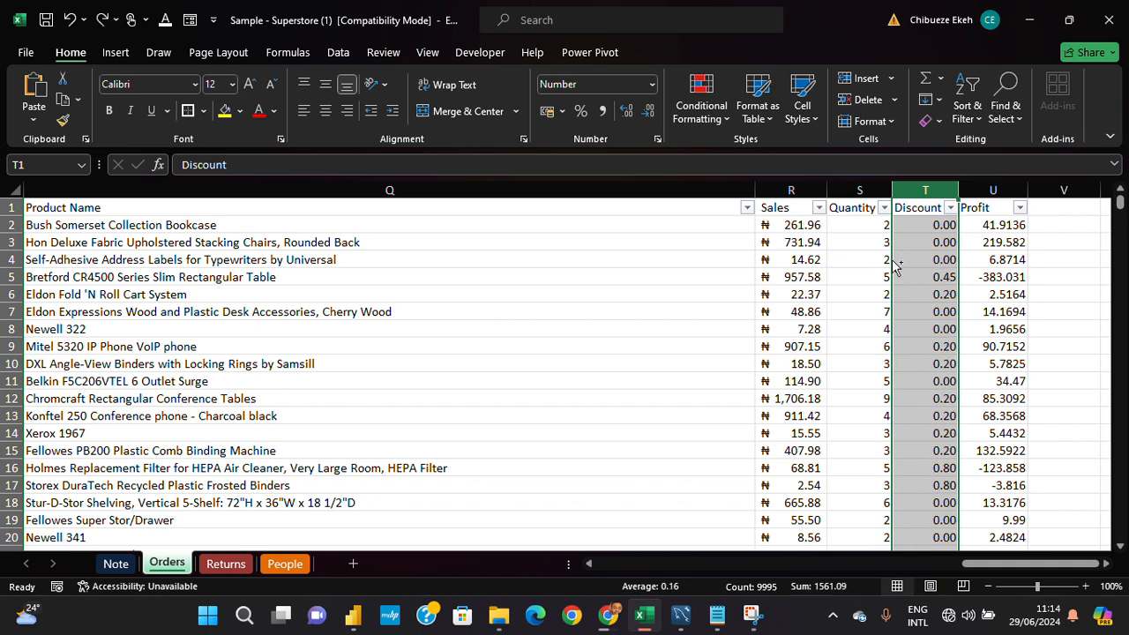
{"action": "key", "text": "ctrl+z"}
- Apply the General number format to the whole Discount column
{"action": "left_click", "coordinate": [948, 242]}
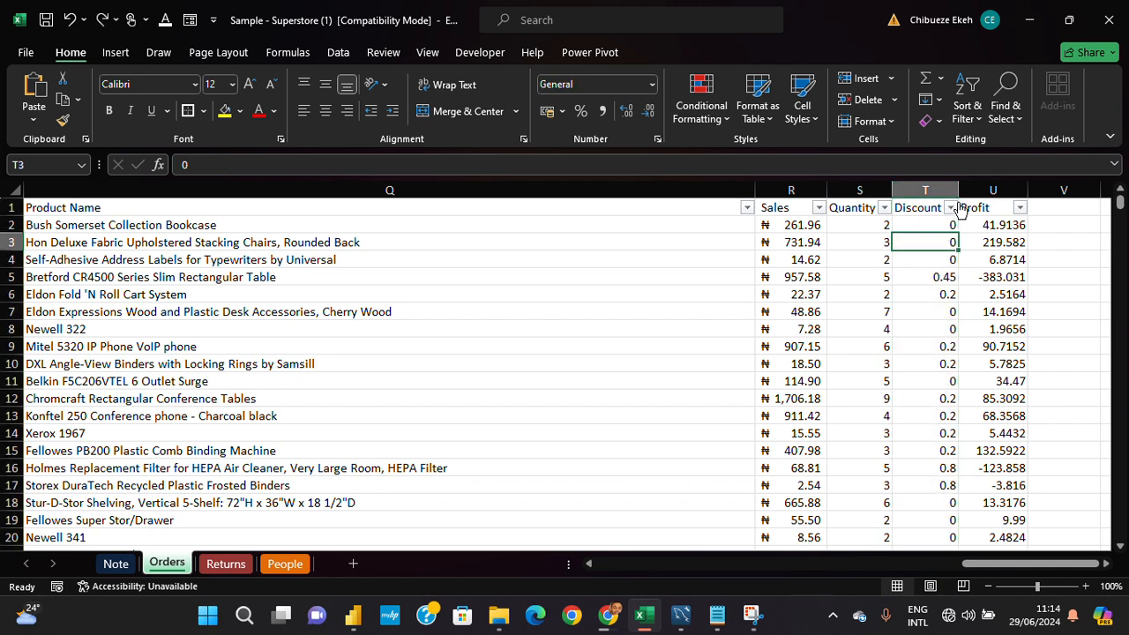
{"action": "left_click", "coordinate": [953, 192]}
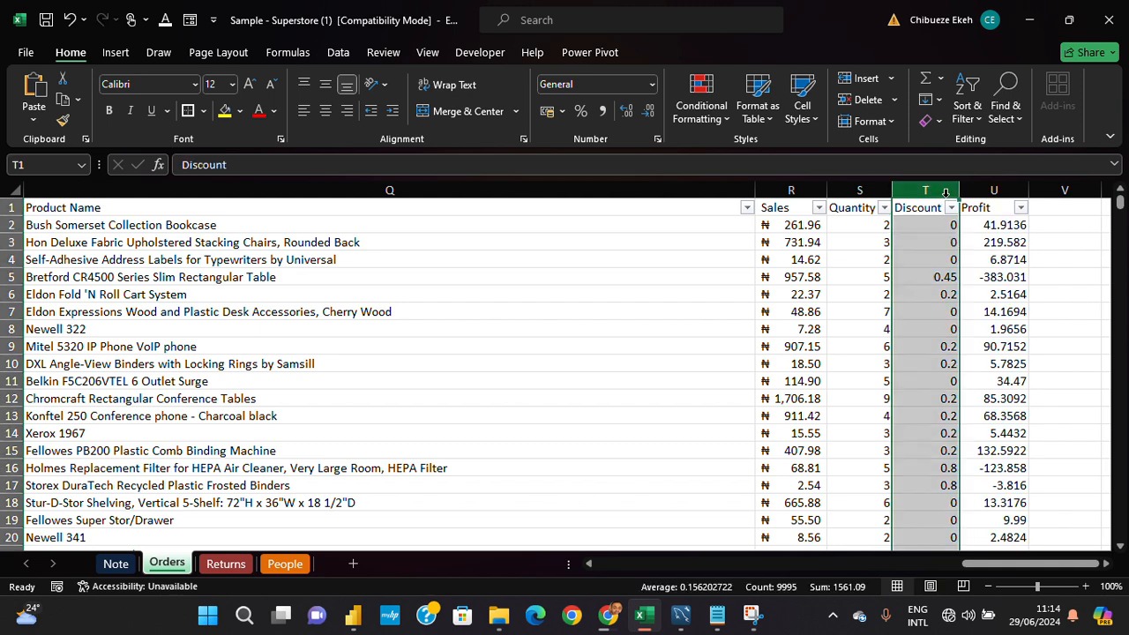
{"action": "left_click", "coordinate": [929, 224]}
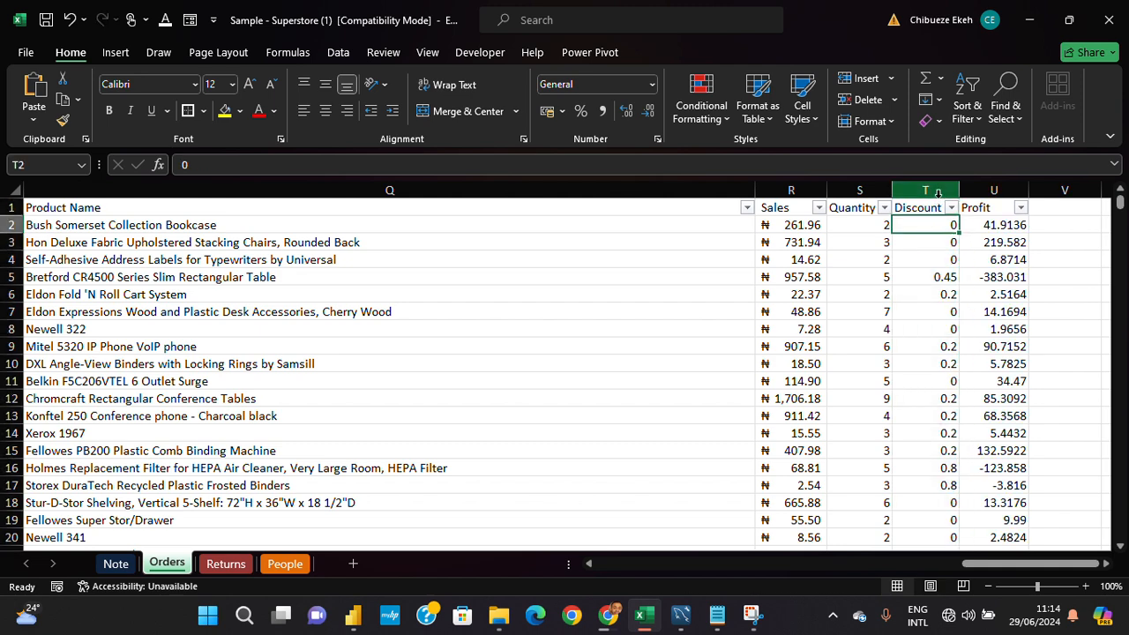
{"action": "left_click", "coordinate": [939, 191]}
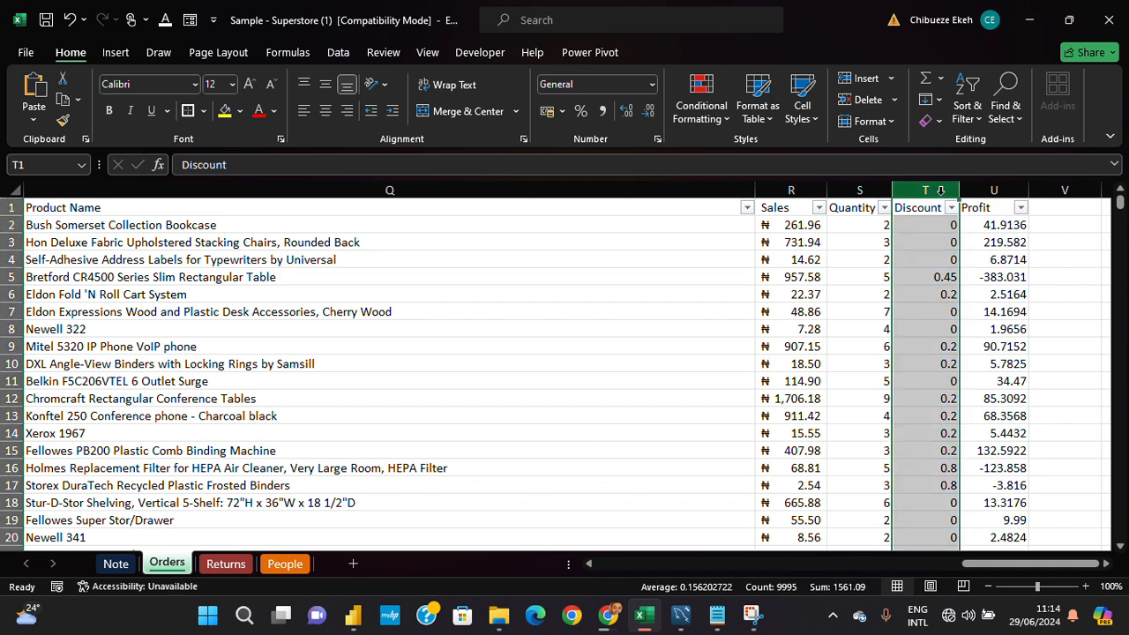
{"action": "left_click", "coordinate": [651, 84]}
{"action": "left_click", "coordinate": [648, 116]}
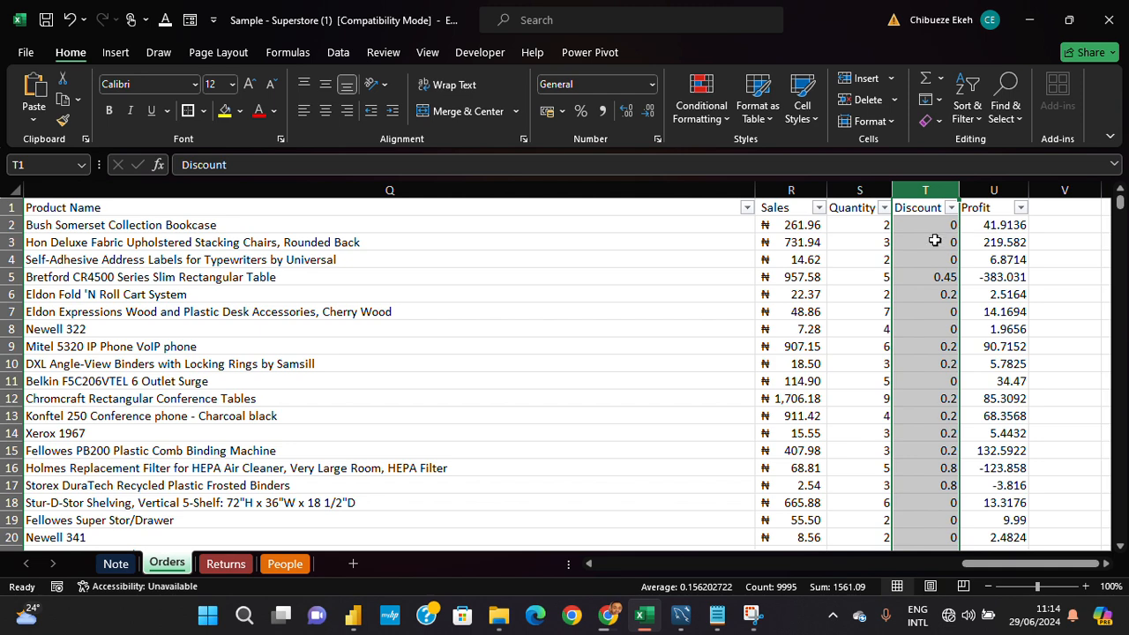
- Compare the values and number formats of the Sales, Quantity and Discount cells in row 5
{"action": "left_click", "coordinate": [916, 281]}
{"action": "left_click", "coordinate": [884, 280]}
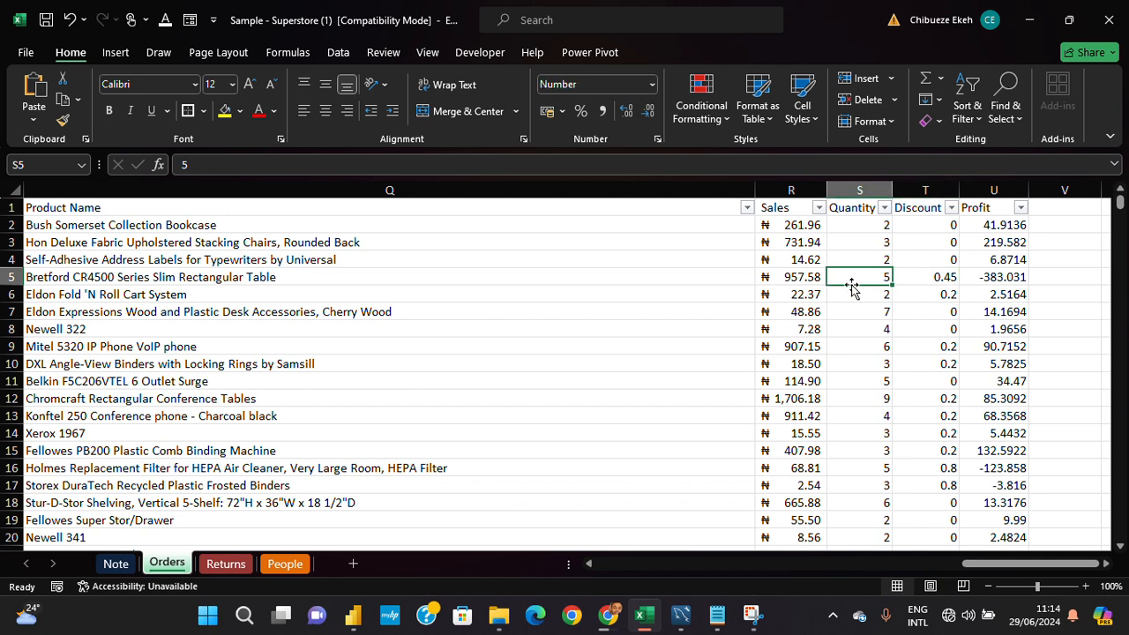
{"action": "left_click", "coordinate": [797, 276]}
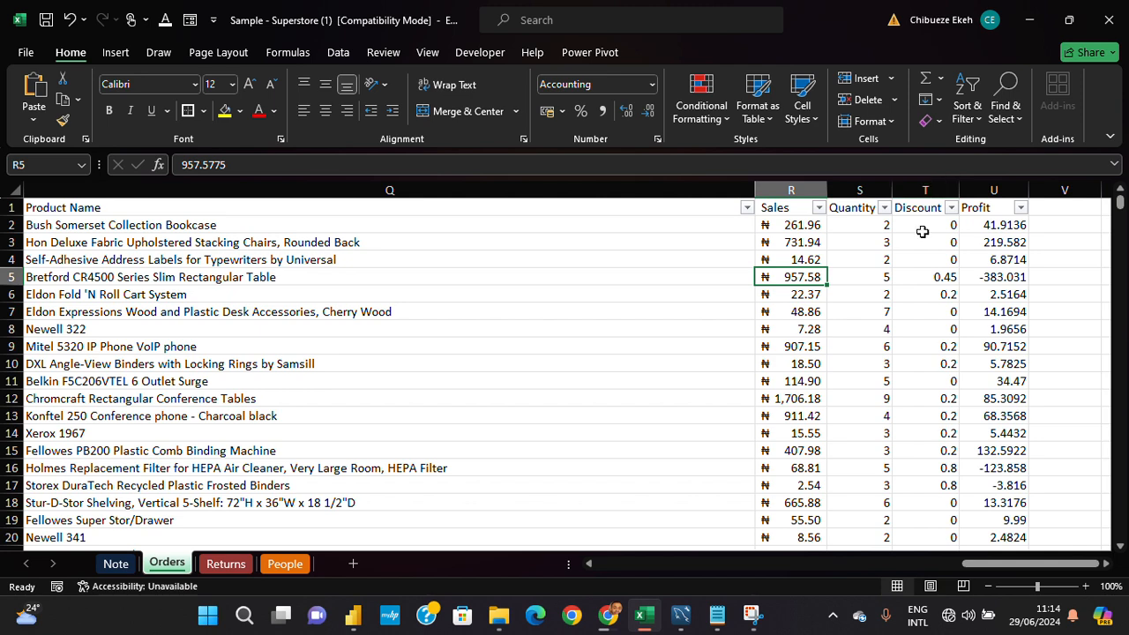
{"action": "left_click", "coordinate": [926, 191]}
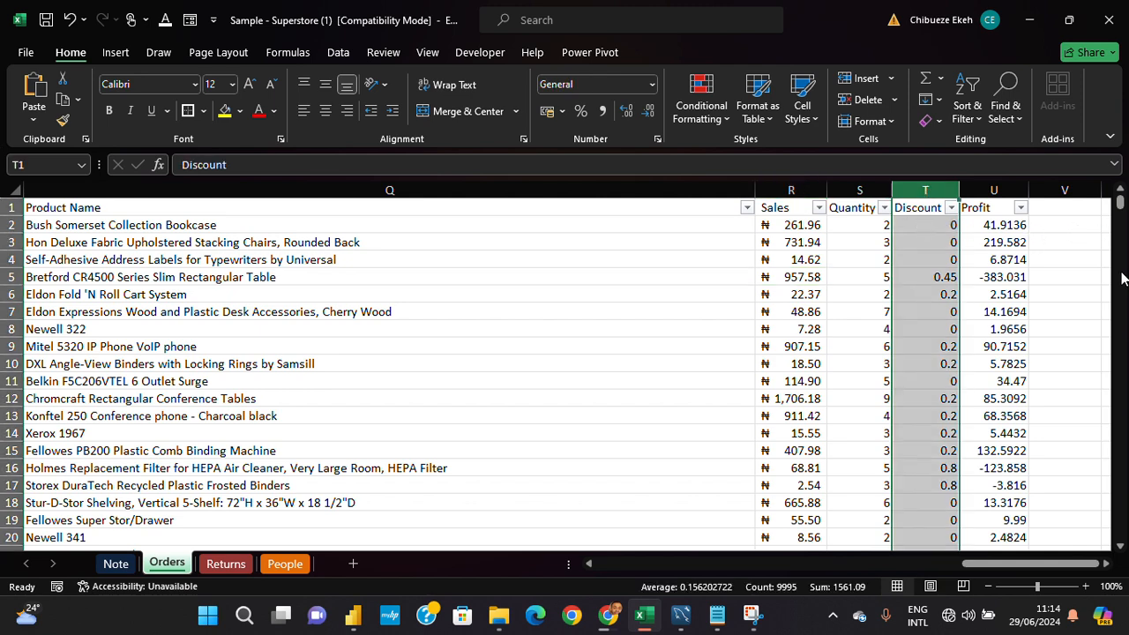
{"action": "left_click", "coordinate": [926, 277]}
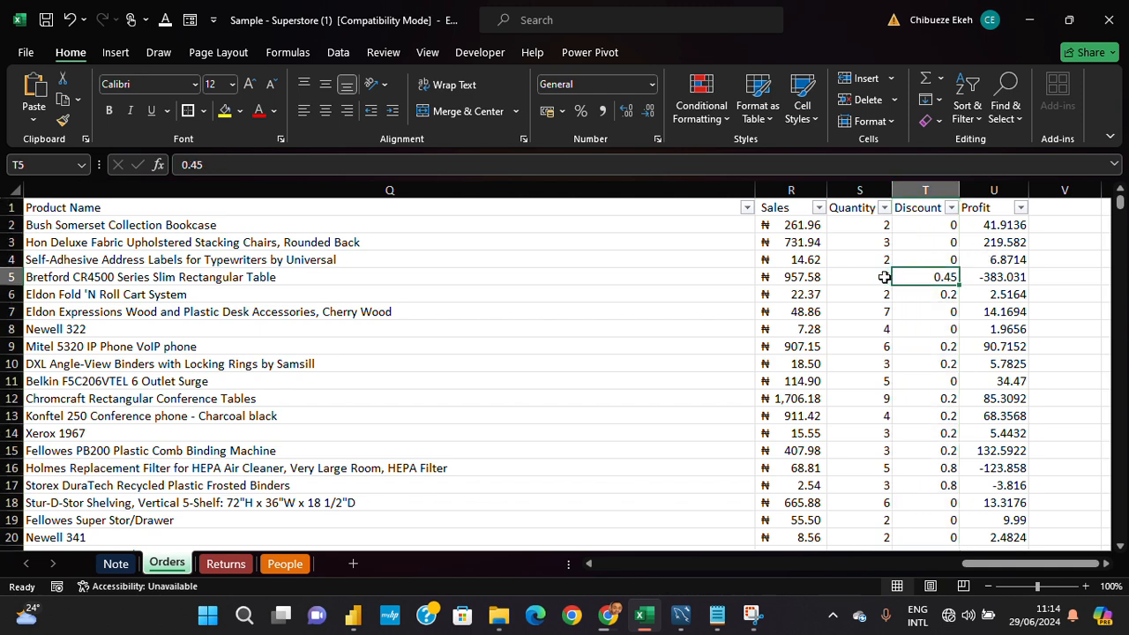
{"action": "left_click", "coordinate": [823, 276]}
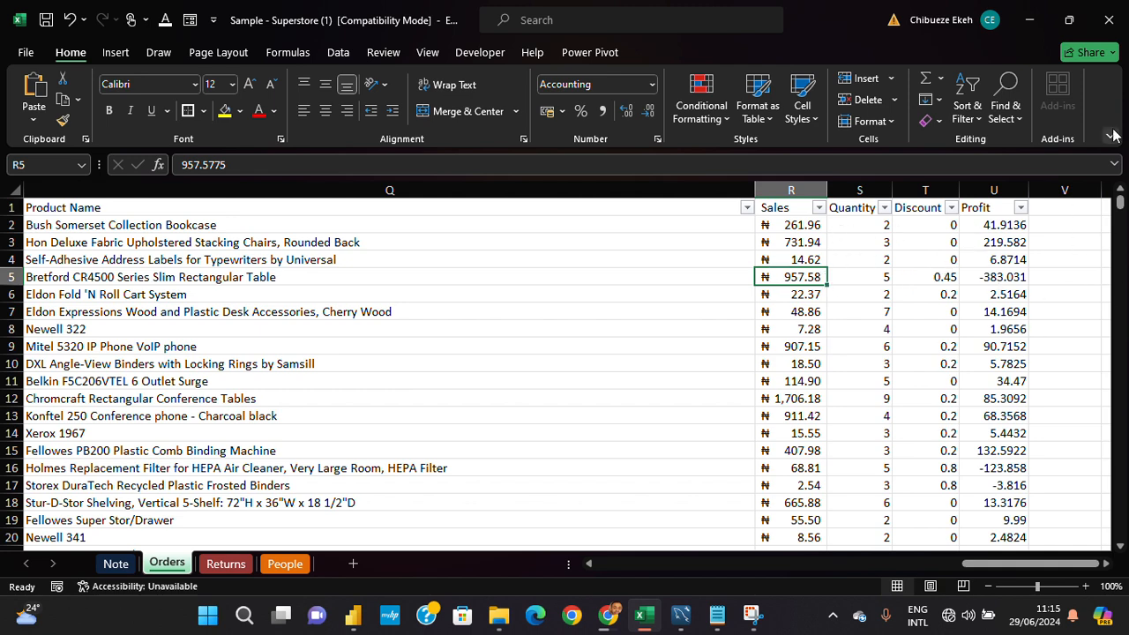
- Apply the Accounting number format to the whole Profit column and fit the column width to its contents
{"action": "left_click", "coordinate": [996, 189]}
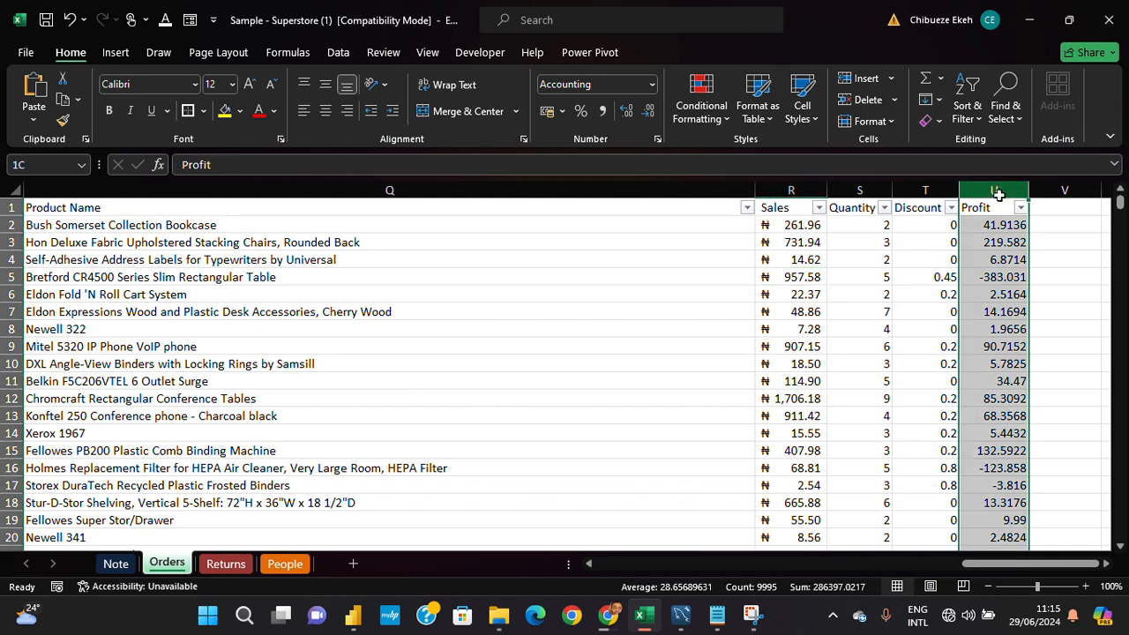
{"action": "left_click", "coordinate": [654, 86]}
{"action": "scroll", "coordinate": [631, 126], "scroll_direction": "down", "scroll_amount": 1}
{"action": "scroll", "coordinate": [634, 127], "scroll_direction": "up", "scroll_amount": 1}
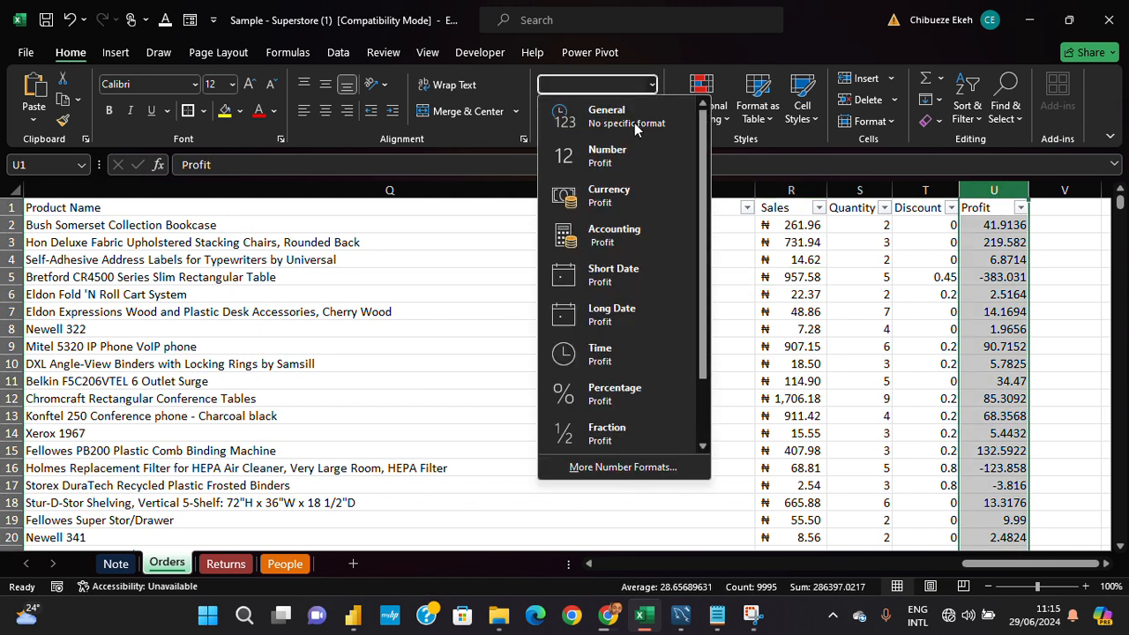
{"action": "left_click", "coordinate": [633, 234]}
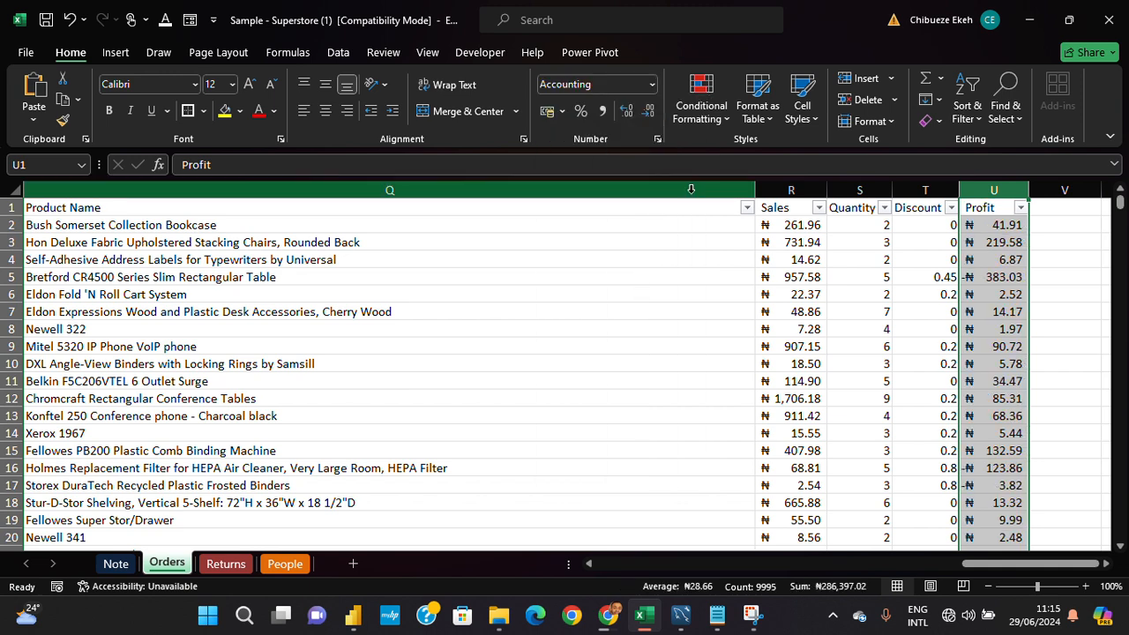
{"action": "double_click", "coordinate": [1029, 191]}
{"action": "double_click", "coordinate": [1032, 191]}
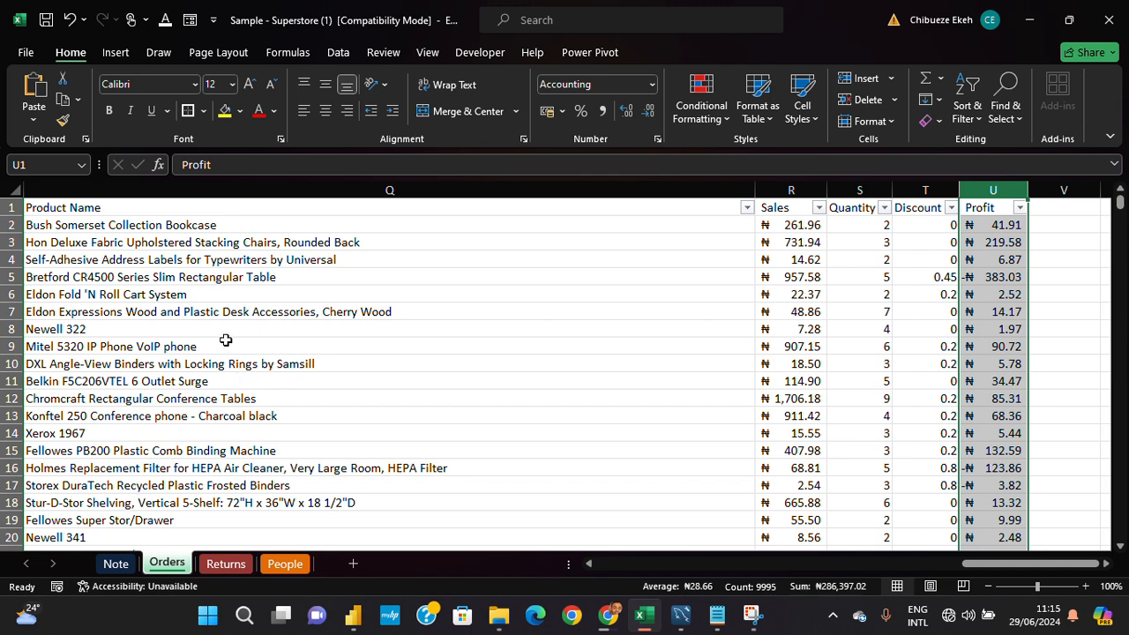
- On the Note sheet, move the Data Formats text box up so that it starts at about row 38
{"action": "left_click", "coordinate": [476, 32]}
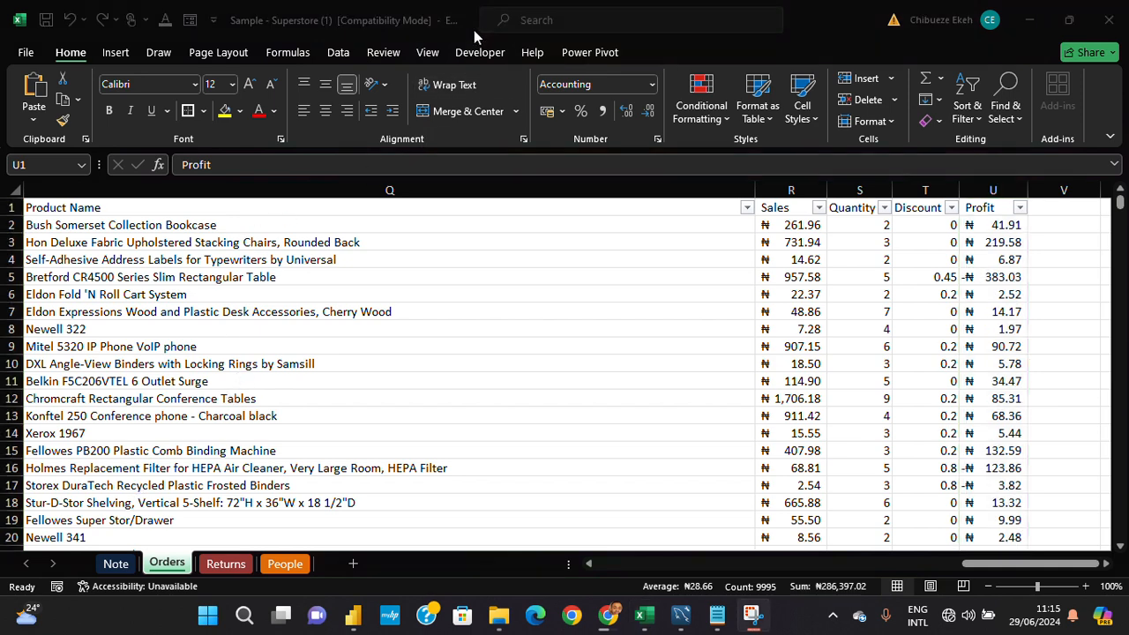
{"action": "left_click", "coordinate": [118, 564]}
{"action": "scroll", "coordinate": [245, 415], "scroll_direction": "down", "scroll_amount": 15}
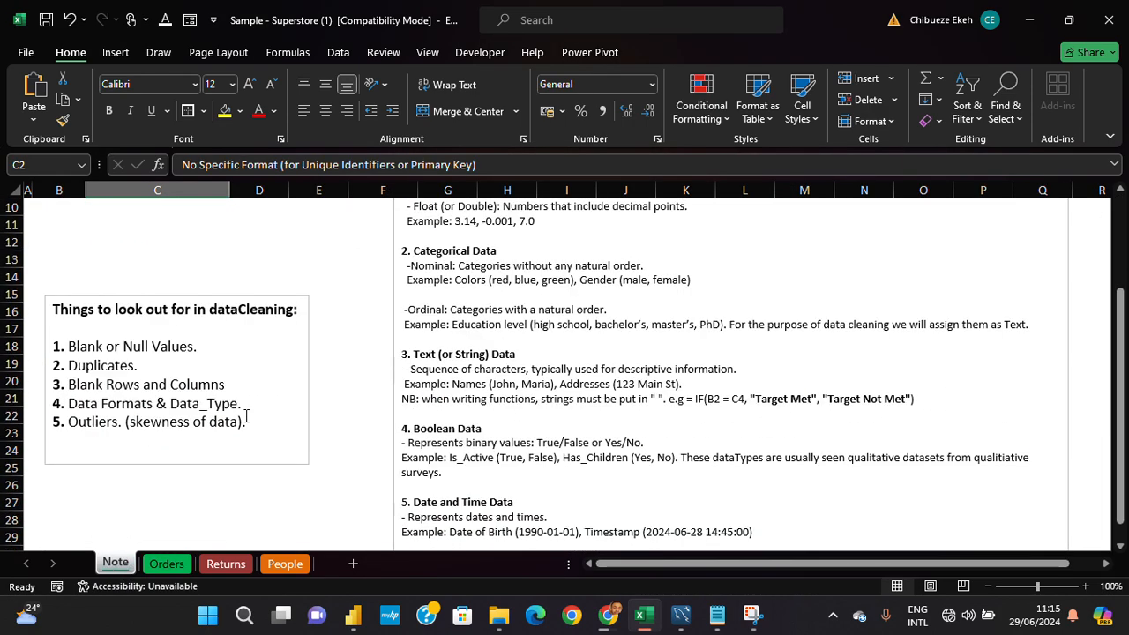
{"action": "scroll", "coordinate": [413, 359], "scroll_direction": "up", "scroll_amount": 3}
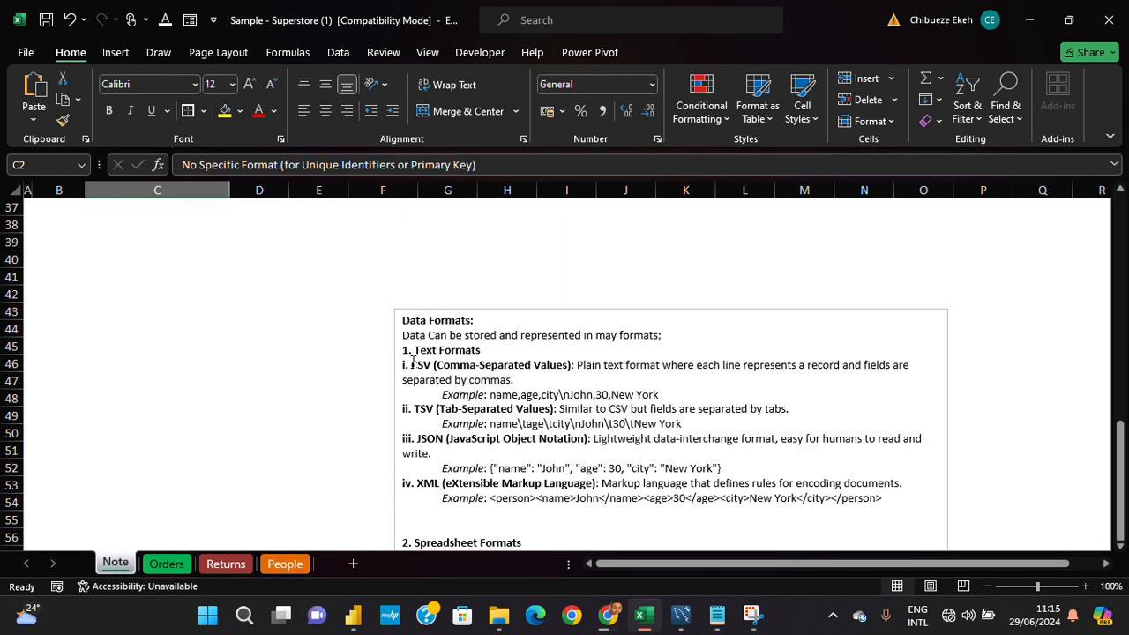
{"action": "left_click", "coordinate": [483, 361]}
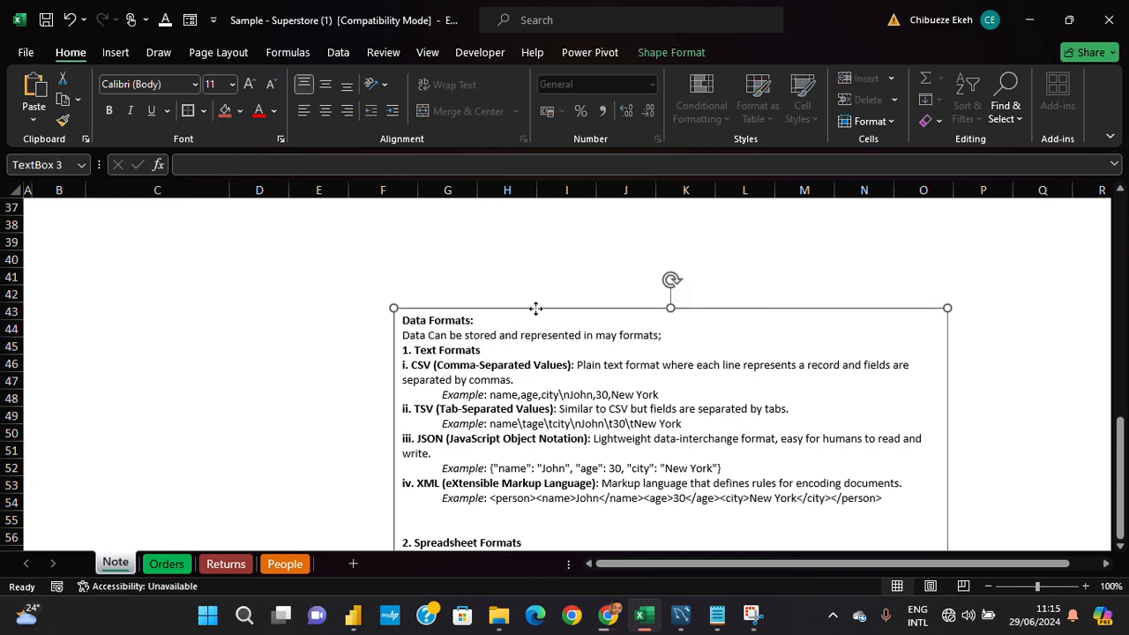
{"action": "left_click_drag", "start_coordinate": [532, 307], "coordinate": [517, 209]}
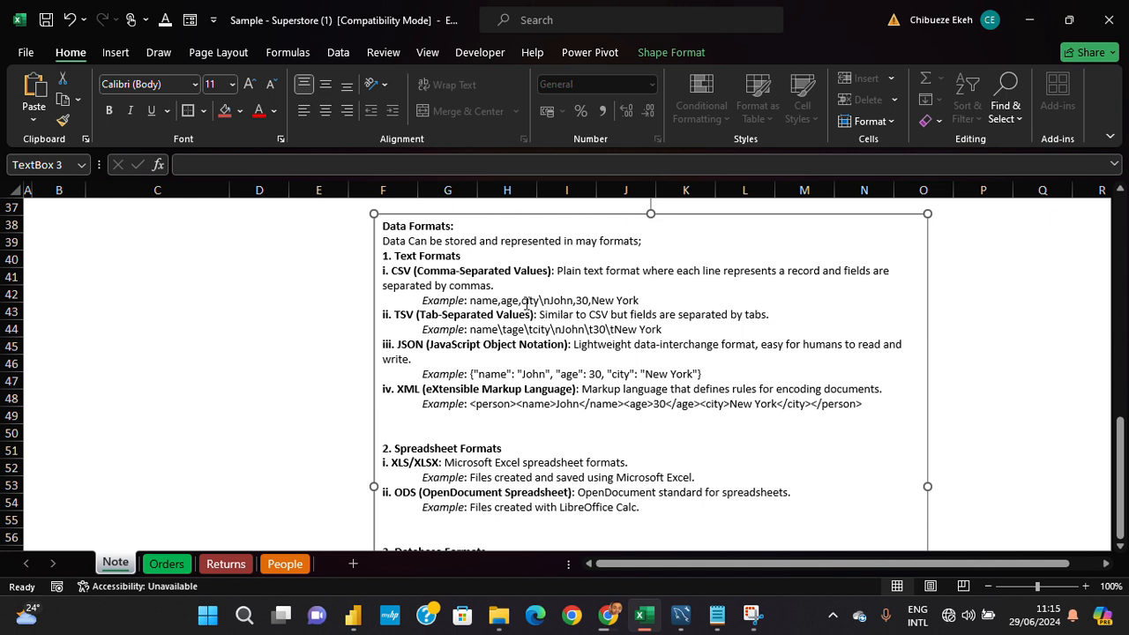
- Read the Text Formats section of the Data Formats note, covering the CSV, TSV and JSON entries and their examples
{"action": "left_click_drag", "start_coordinate": [461, 256], "coordinate": [384, 262]}
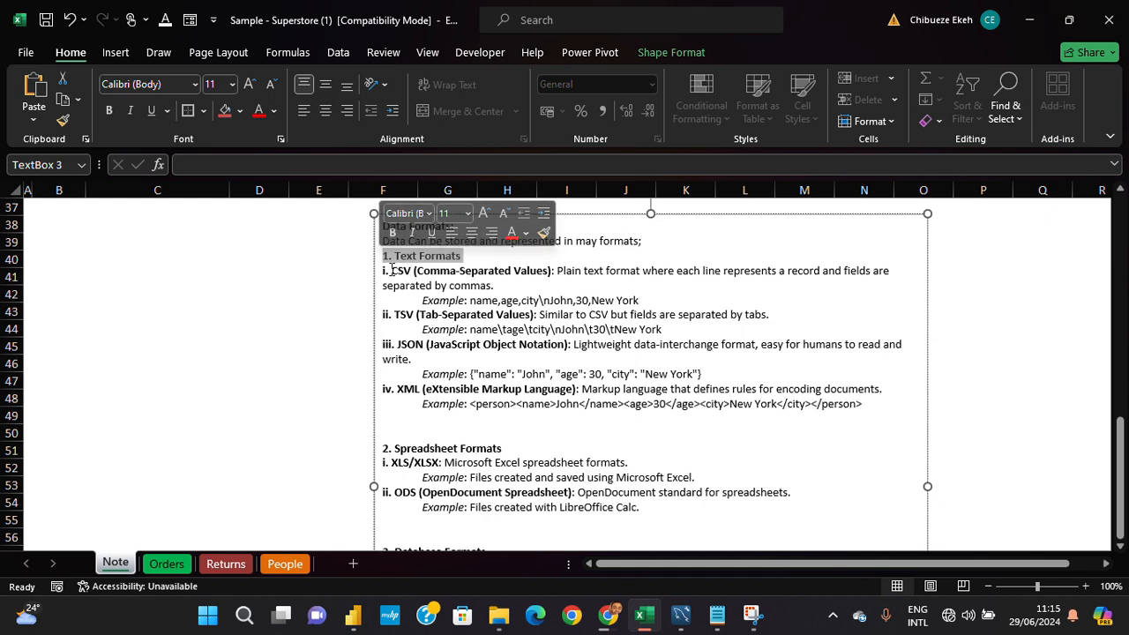
{"action": "left_click_drag", "start_coordinate": [390, 271], "coordinate": [412, 272]}
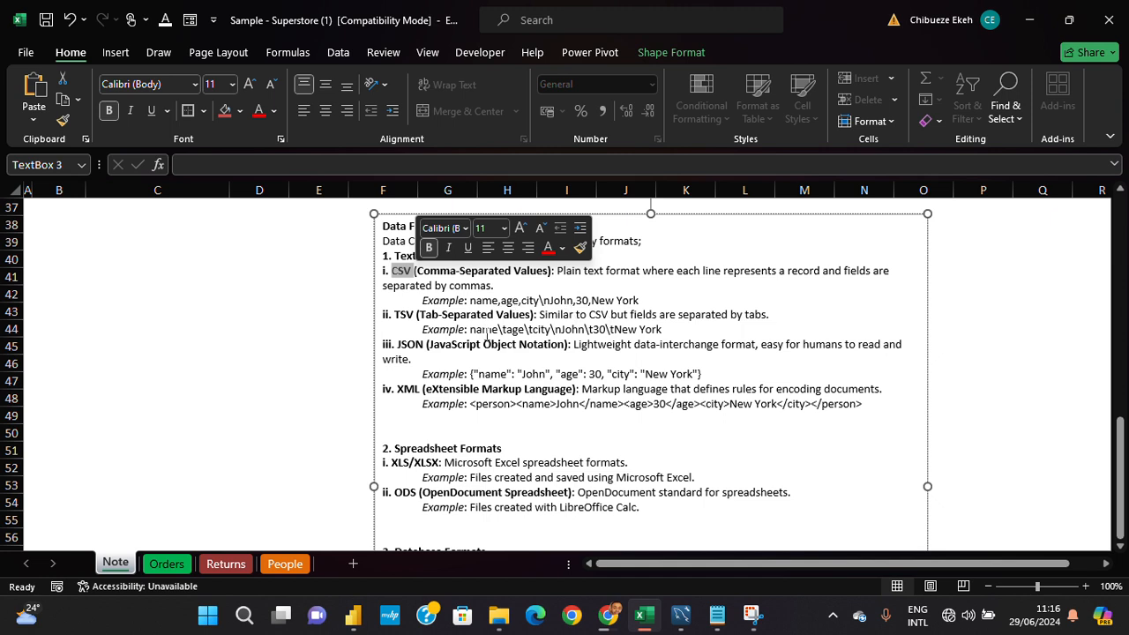
{"action": "left_click", "coordinate": [428, 300]}
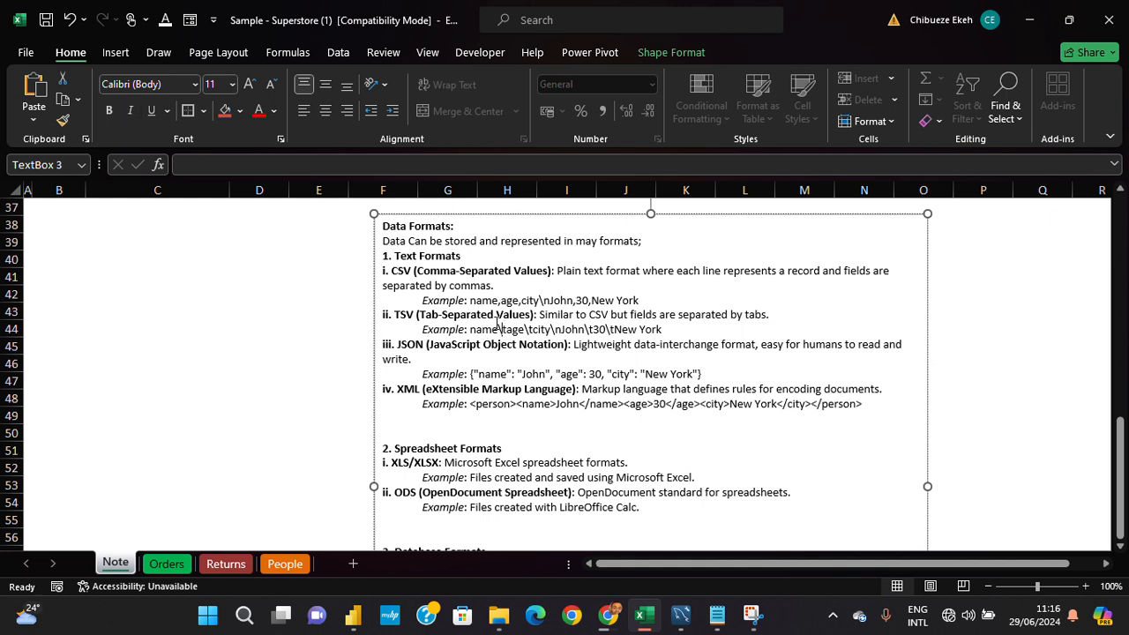
{"action": "left_click_drag", "start_coordinate": [493, 320], "coordinate": [513, 335]}
{"action": "left_click", "coordinate": [514, 336]}
{"action": "scroll", "coordinate": [565, 350], "scroll_direction": "down", "scroll_amount": 1}
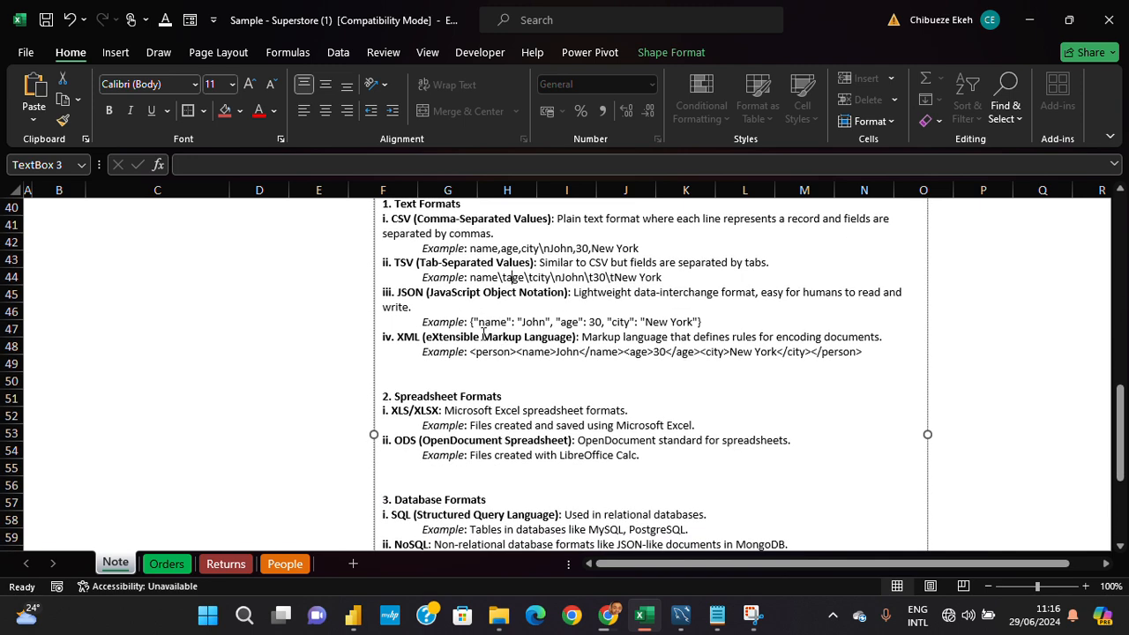
{"action": "left_click_drag", "start_coordinate": [421, 323], "coordinate": [699, 333]}
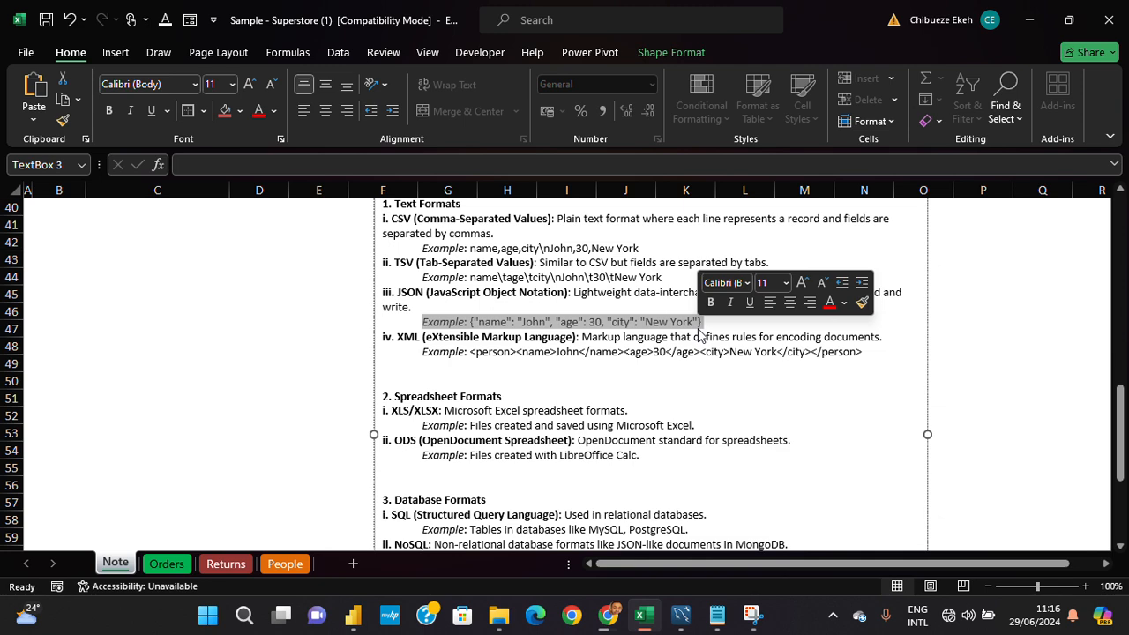
{"action": "left_click", "coordinate": [510, 305]}
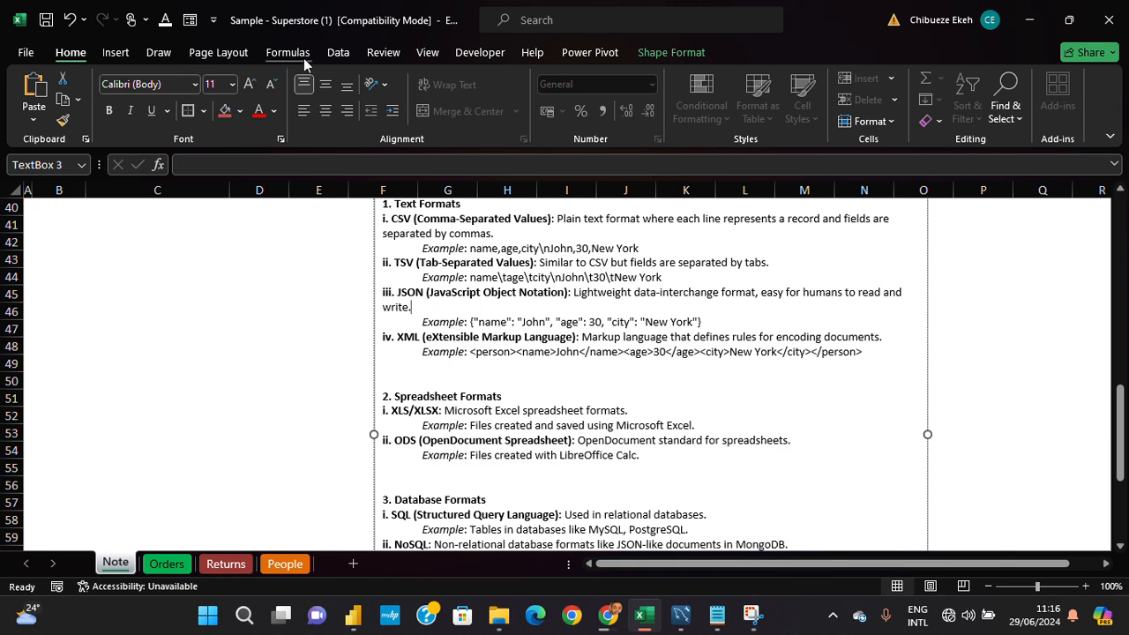
- Examine which file types the workbook can import data from, such as XML, JSON and PDF
{"action": "left_click", "coordinate": [338, 52]}
{"action": "left_click", "coordinate": [275, 293]}
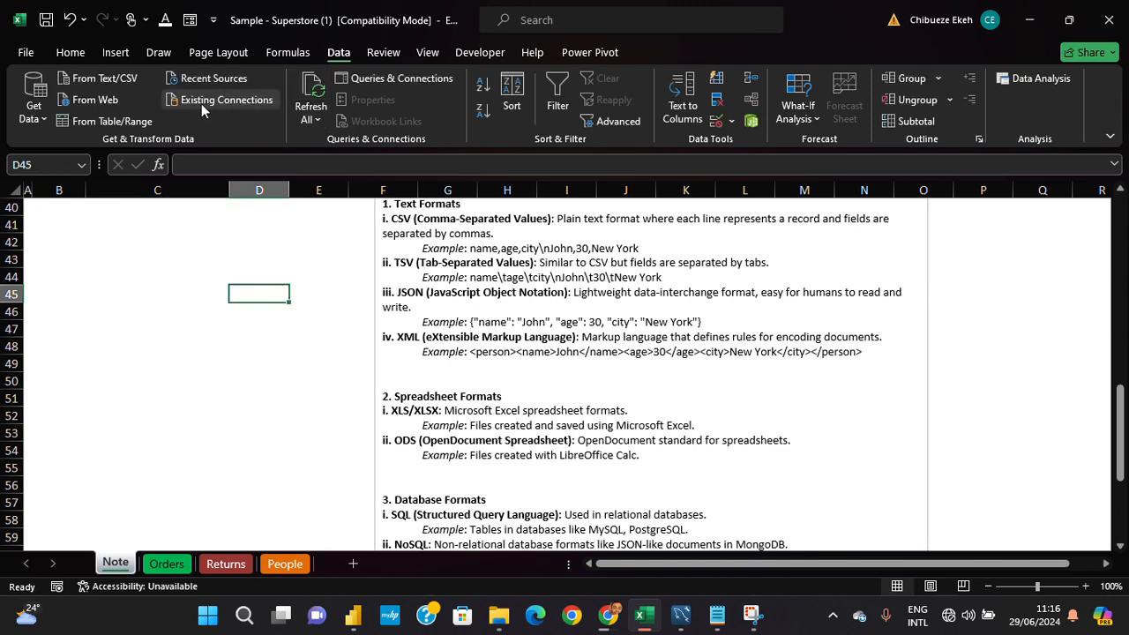
{"action": "left_click", "coordinate": [33, 101]}
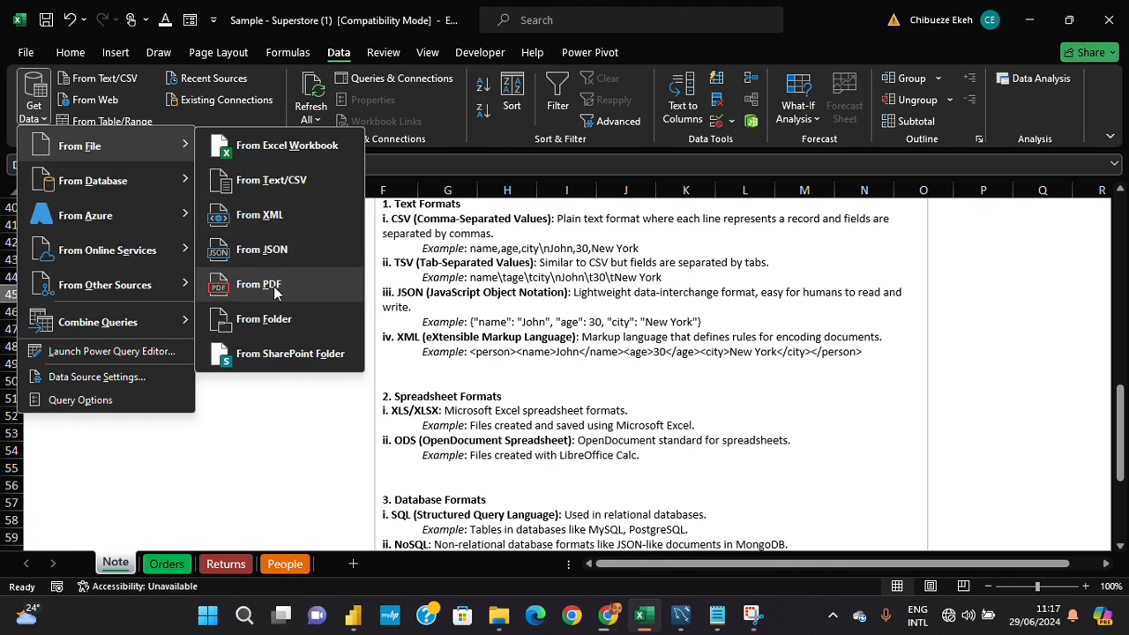
{"action": "left_click", "coordinate": [489, 344]}
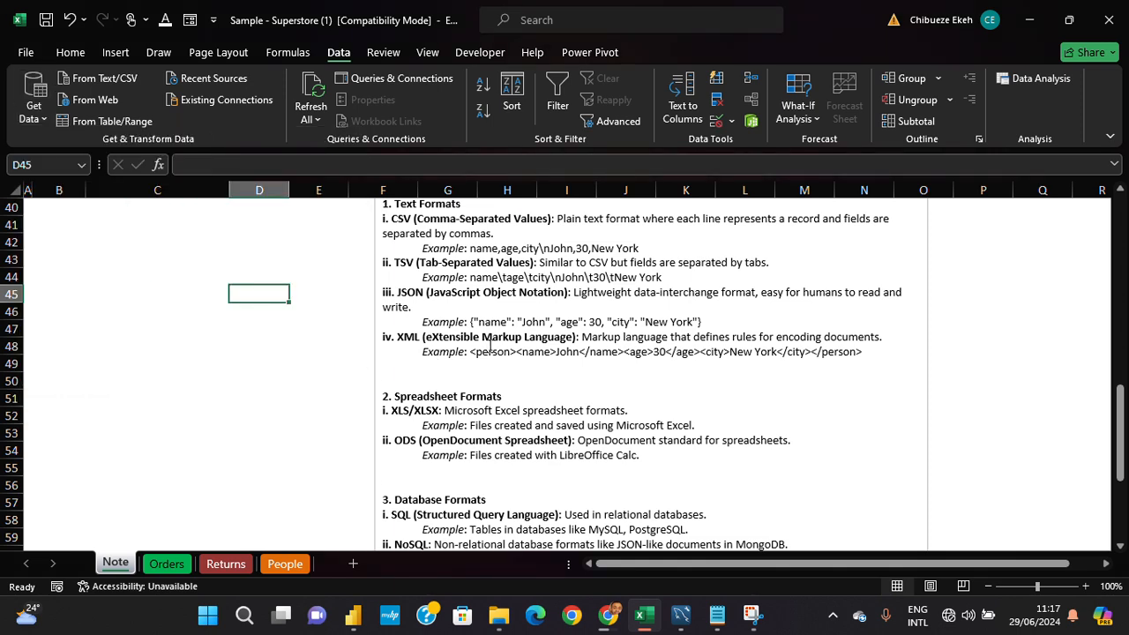
- Compare the note's Text Formats entries with the file import sources, checking the description of the Text/CSV source
{"action": "scroll", "coordinate": [490, 344], "scroll_direction": "up", "scroll_amount": 1}
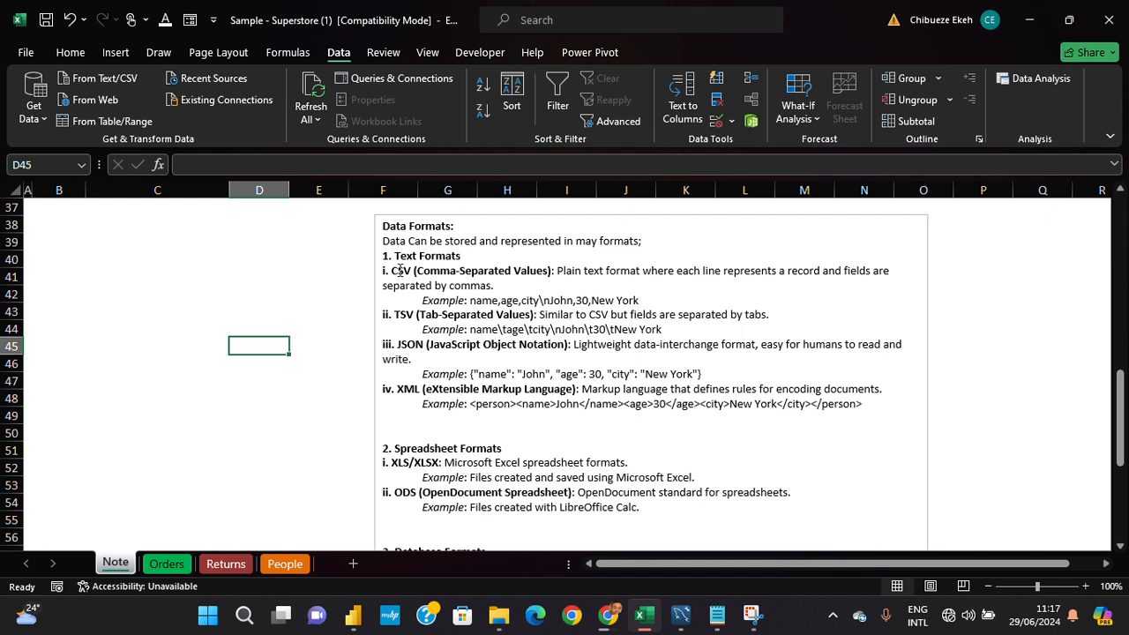
{"action": "left_click_drag", "start_coordinate": [382, 256], "coordinate": [560, 404]}
{"action": "left_click", "coordinate": [282, 273]}
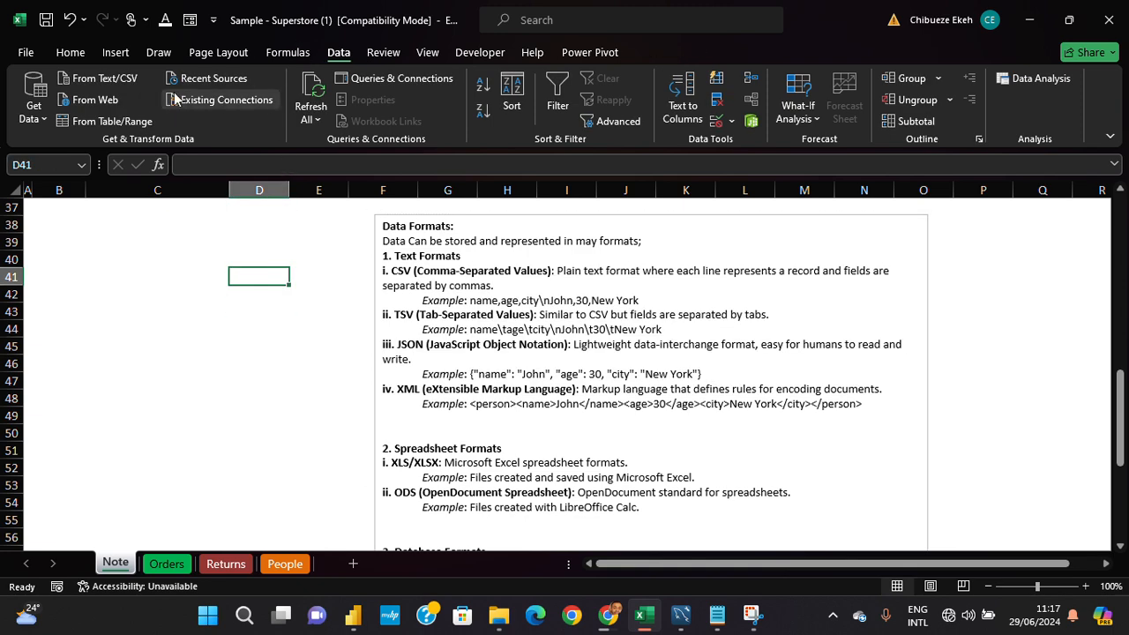
{"action": "left_click", "coordinate": [37, 113]}
{"action": "mouse_move", "coordinate": [121, 157]}
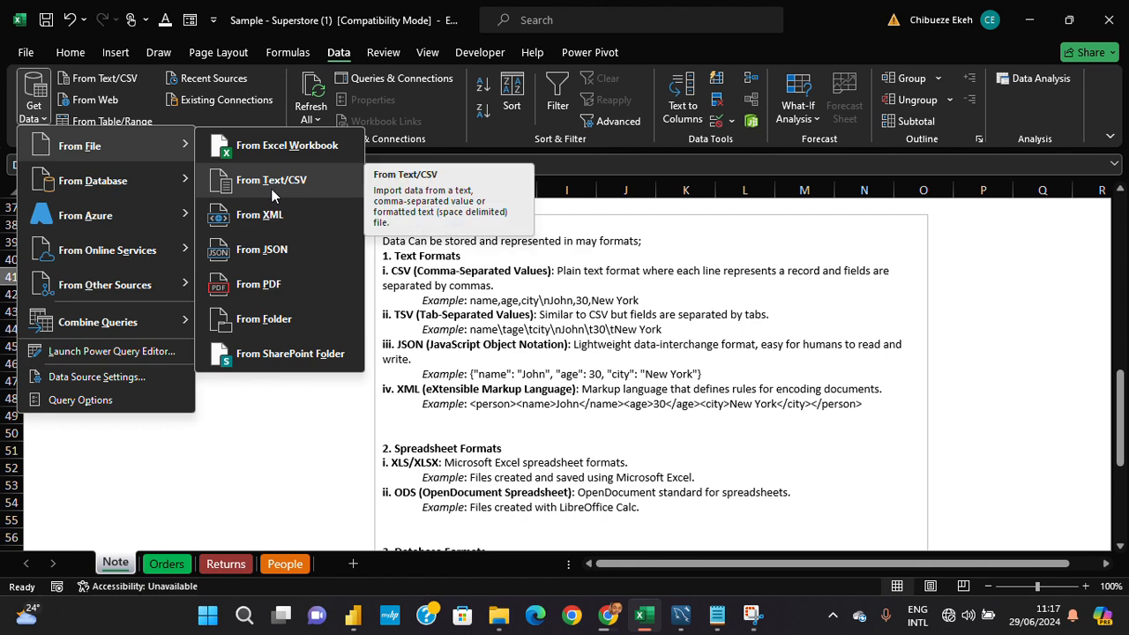
{"action": "key", "text": "Escape"}
{"action": "key", "text": "Escape"}
- Read the Spreadsheet Formats section of the note, highlighting XLSX and XLS in its first entry
{"action": "scroll", "coordinate": [410, 405], "scroll_direction": "down", "scroll_amount": 1}
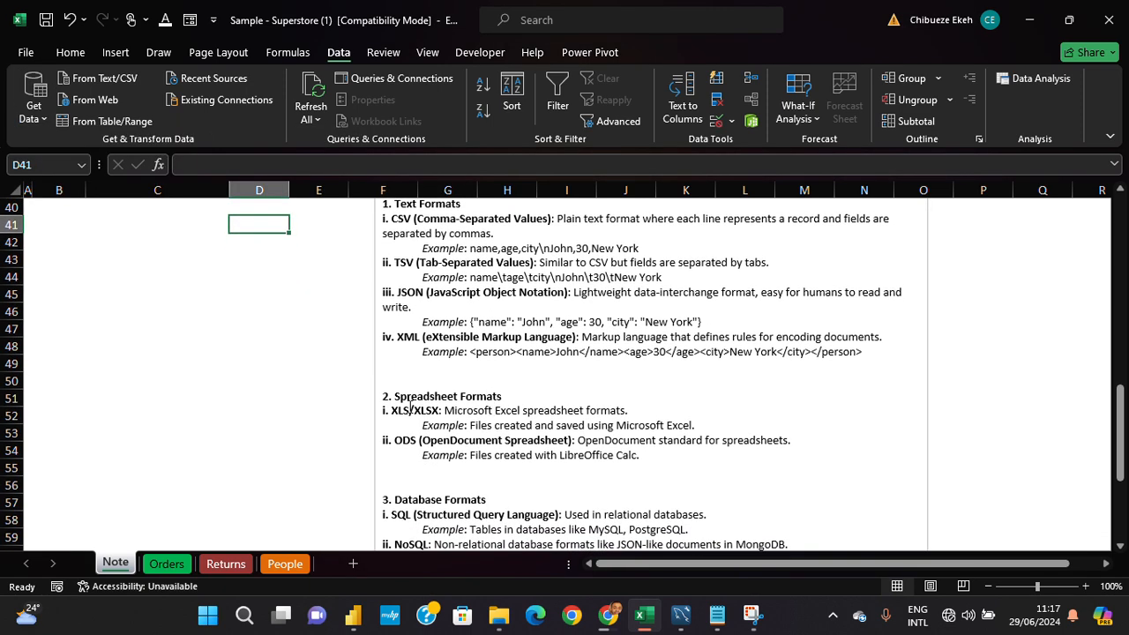
{"action": "scroll", "coordinate": [457, 401], "scroll_direction": "down", "scroll_amount": 1}
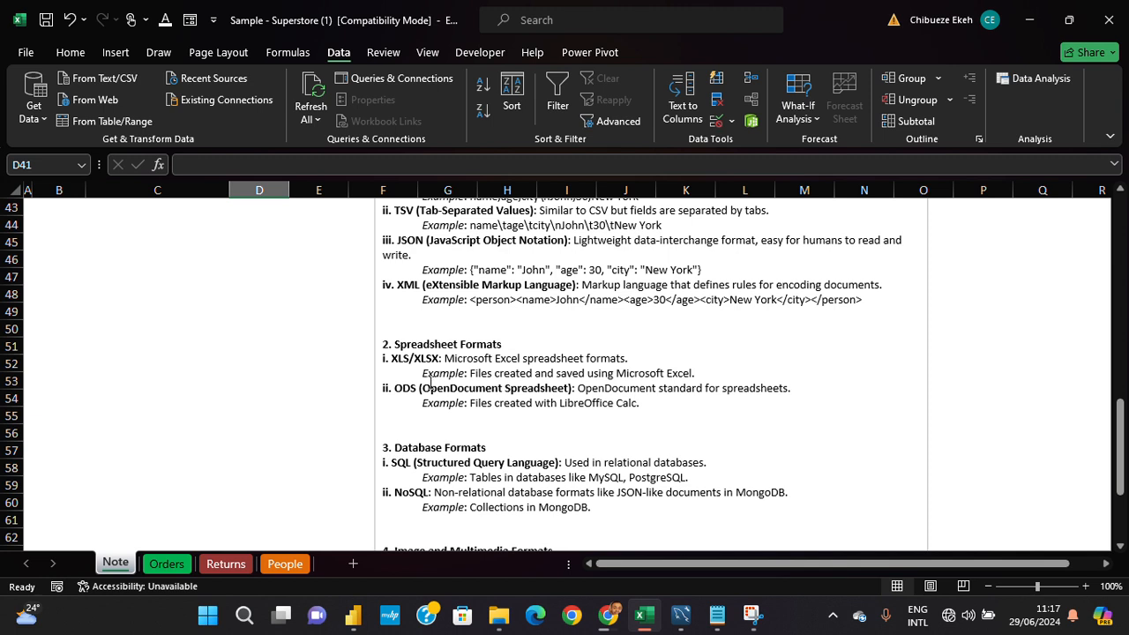
{"action": "left_click", "coordinate": [441, 361]}
{"action": "left_click_drag", "start_coordinate": [439, 359], "coordinate": [414, 359]}
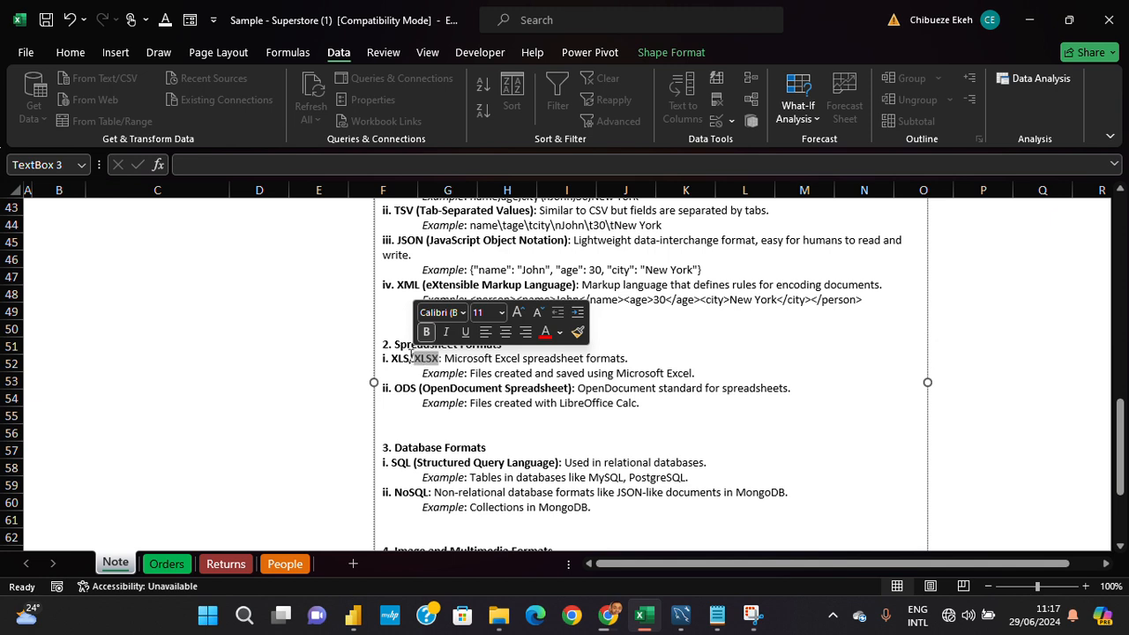
{"action": "left_click_drag", "start_coordinate": [412, 355], "coordinate": [391, 365]}
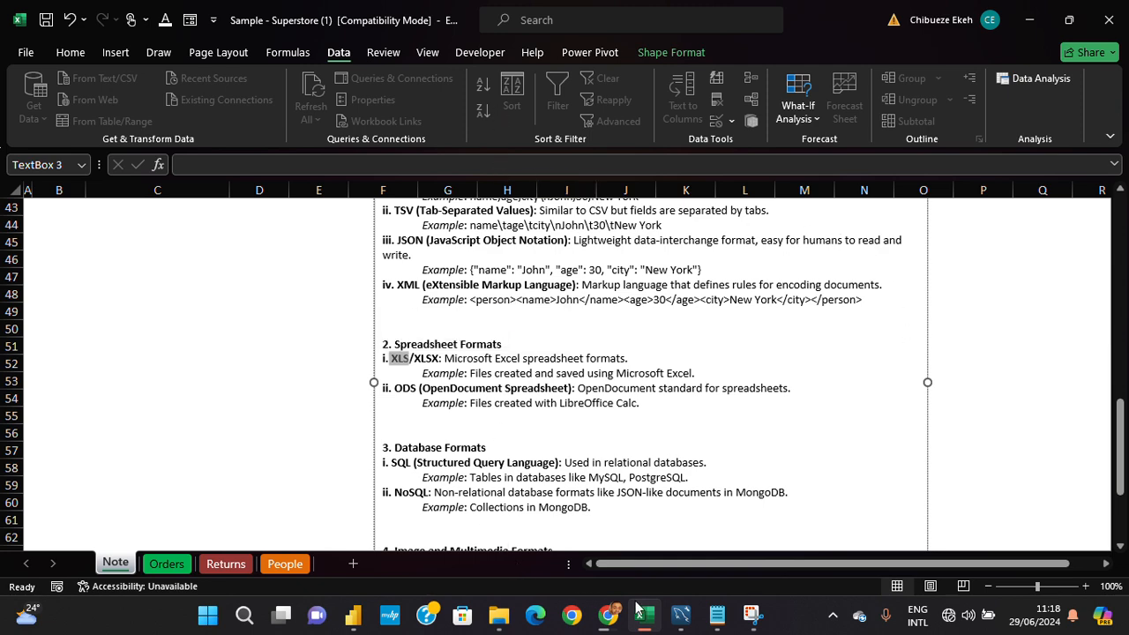
- Switch to File Explorer, check the file type of the Shrinked Data FFS Claims workbook in Downloads, and return to Excel
{"action": "left_click", "coordinate": [501, 620]}
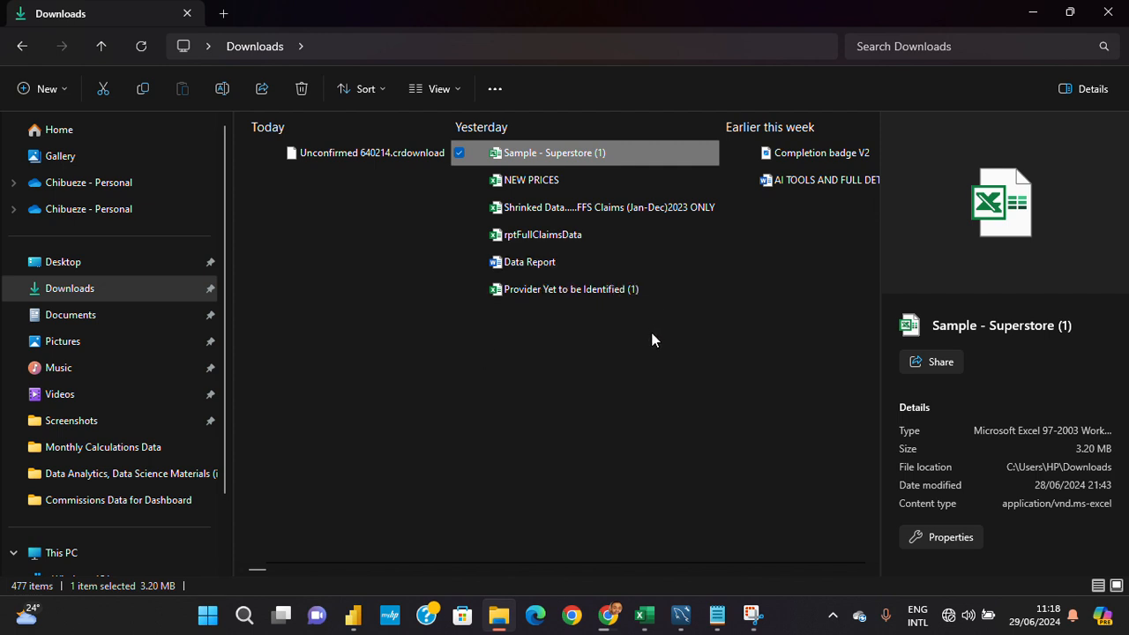
{"action": "left_click", "coordinate": [589, 213]}
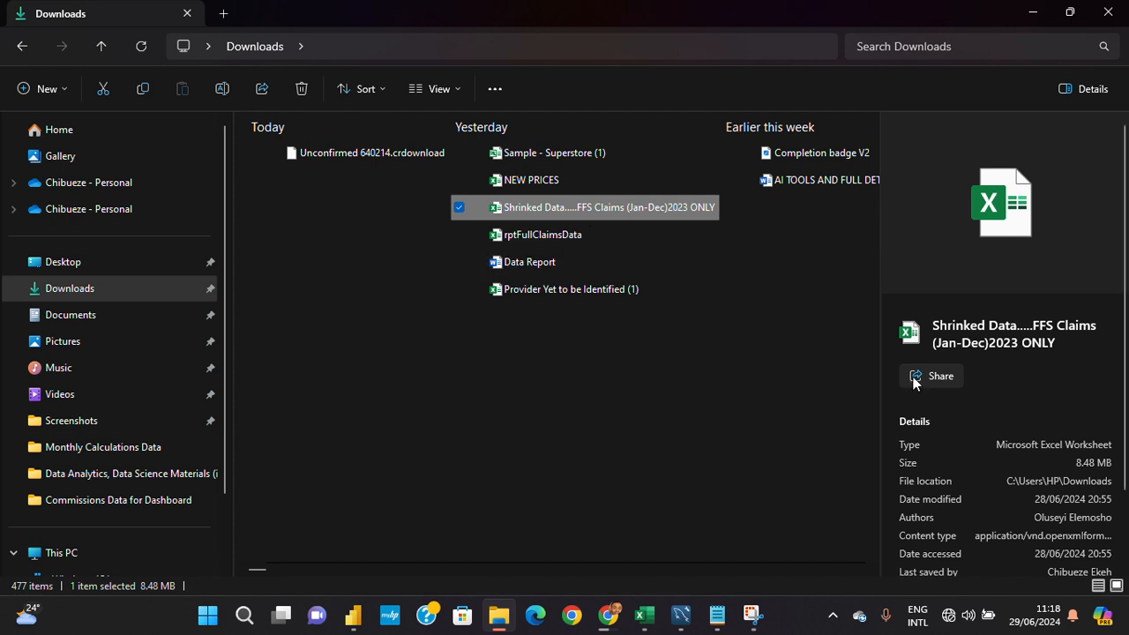
{"action": "scroll", "coordinate": [984, 443], "scroll_direction": "down", "scroll_amount": 2}
{"action": "scroll", "coordinate": [991, 422], "scroll_direction": "up", "scroll_amount": 2}
{"action": "left_click", "coordinate": [605, 342]}
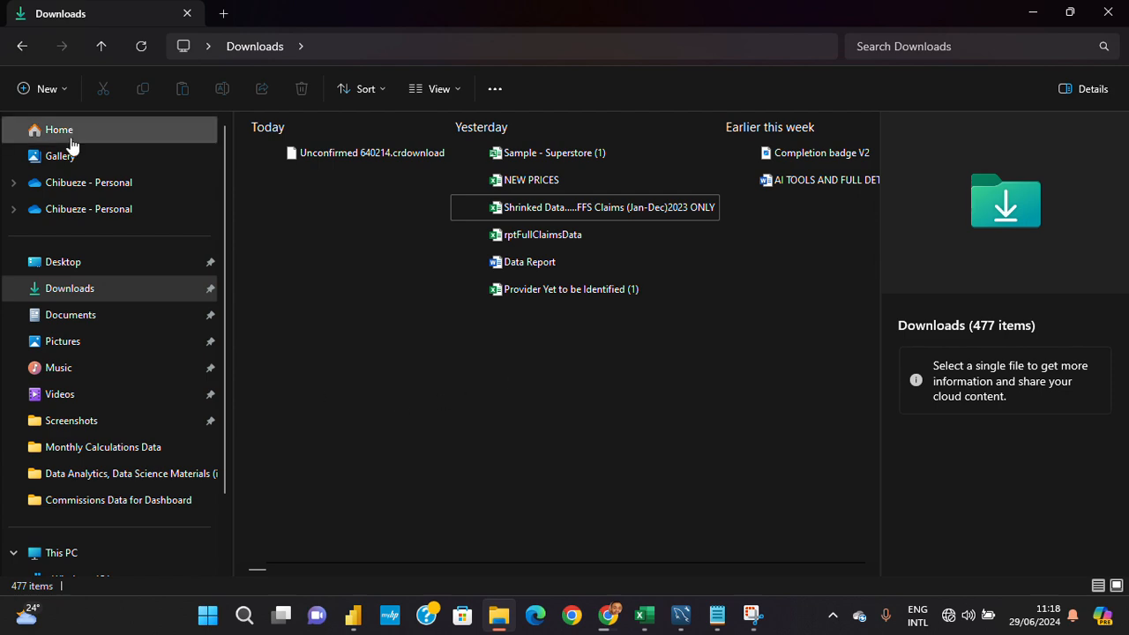
{"action": "left_click", "coordinate": [645, 622]}
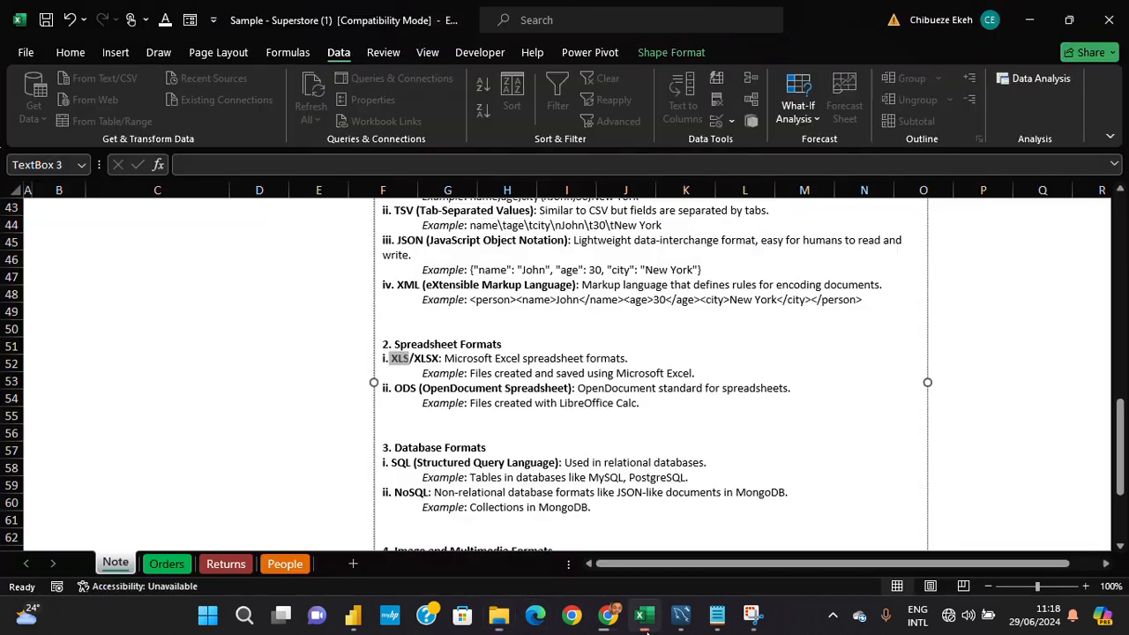
- Examine the file types available for saving a copy of the workbook in Downloads and leave without saving
{"action": "left_click", "coordinate": [194, 271]}
{"action": "left_click", "coordinate": [11, 52]}
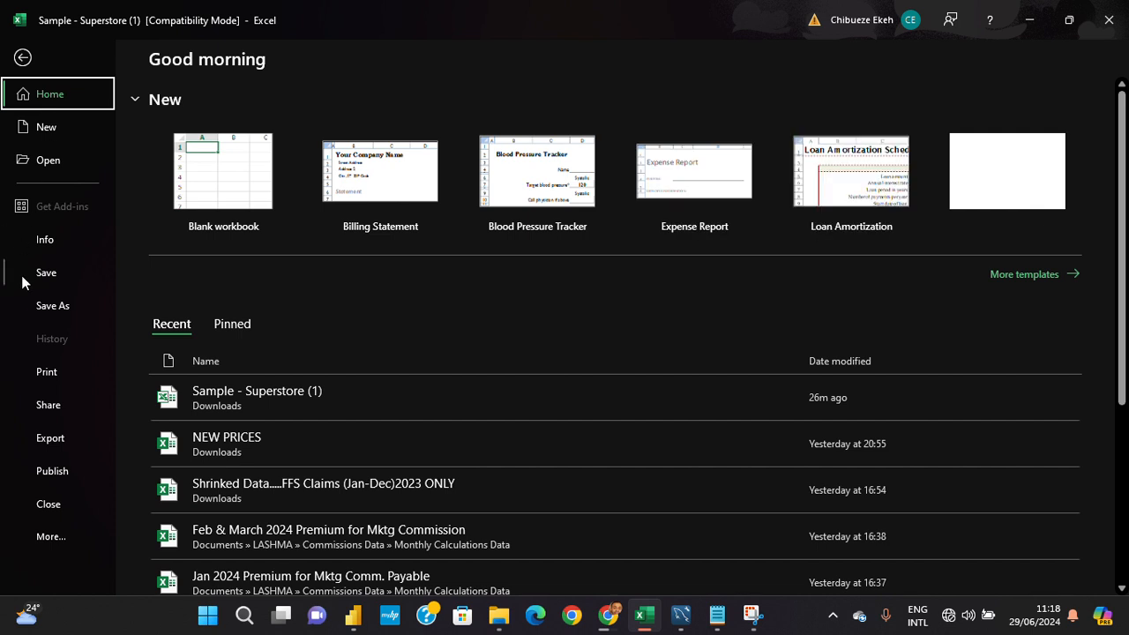
{"action": "left_click", "coordinate": [62, 306]}
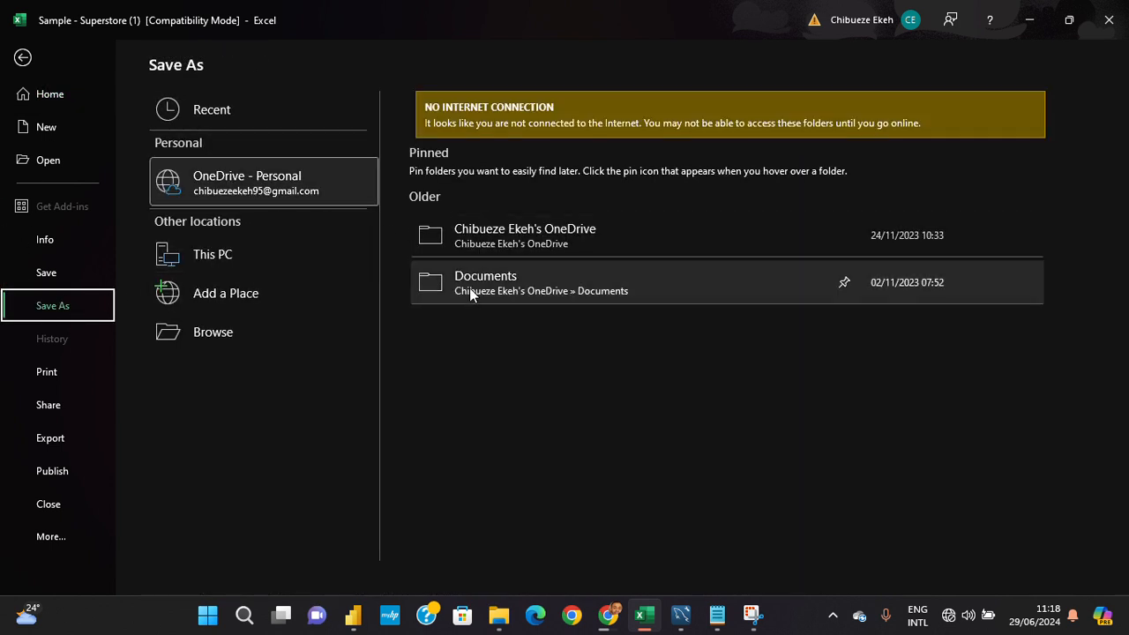
{"action": "left_click", "coordinate": [234, 343]}
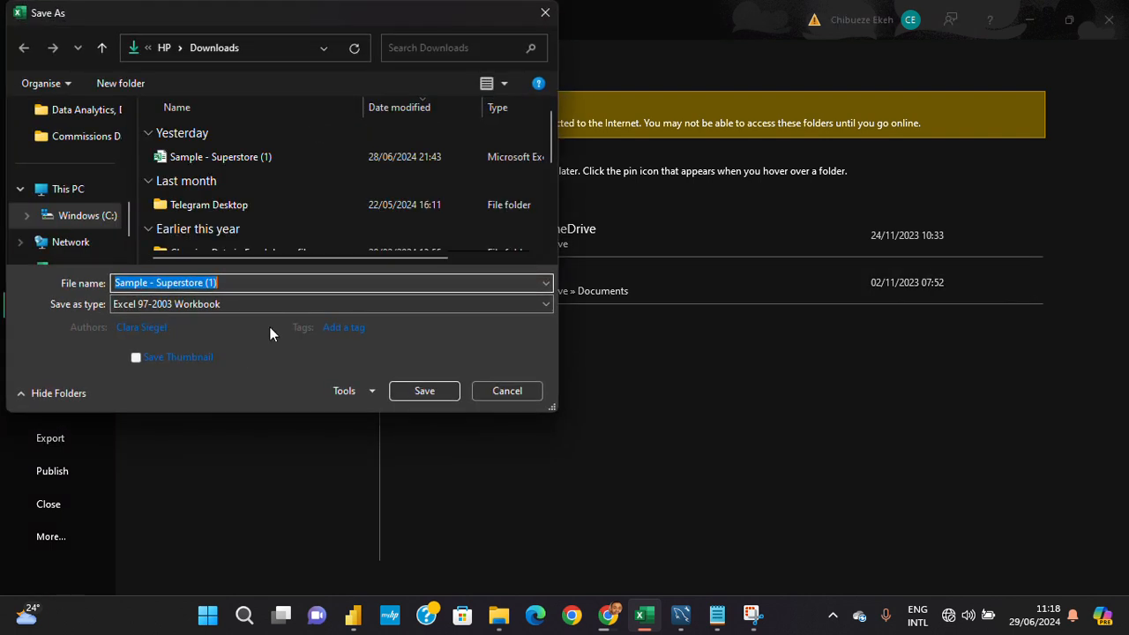
{"action": "left_click", "coordinate": [456, 303]}
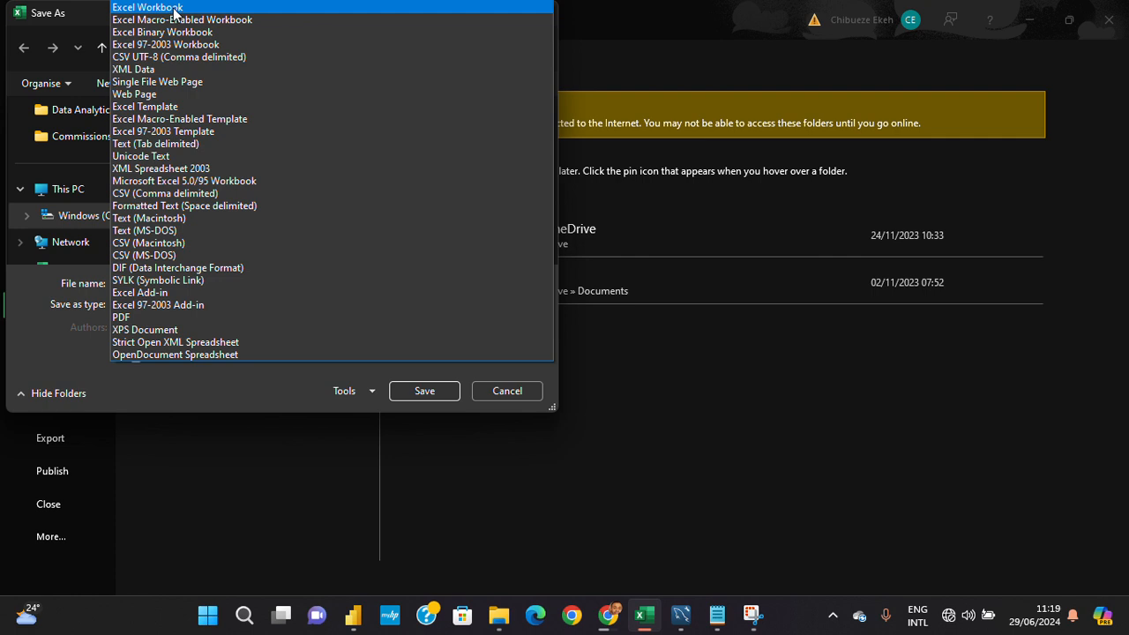
{"action": "left_click", "coordinate": [786, 508]}
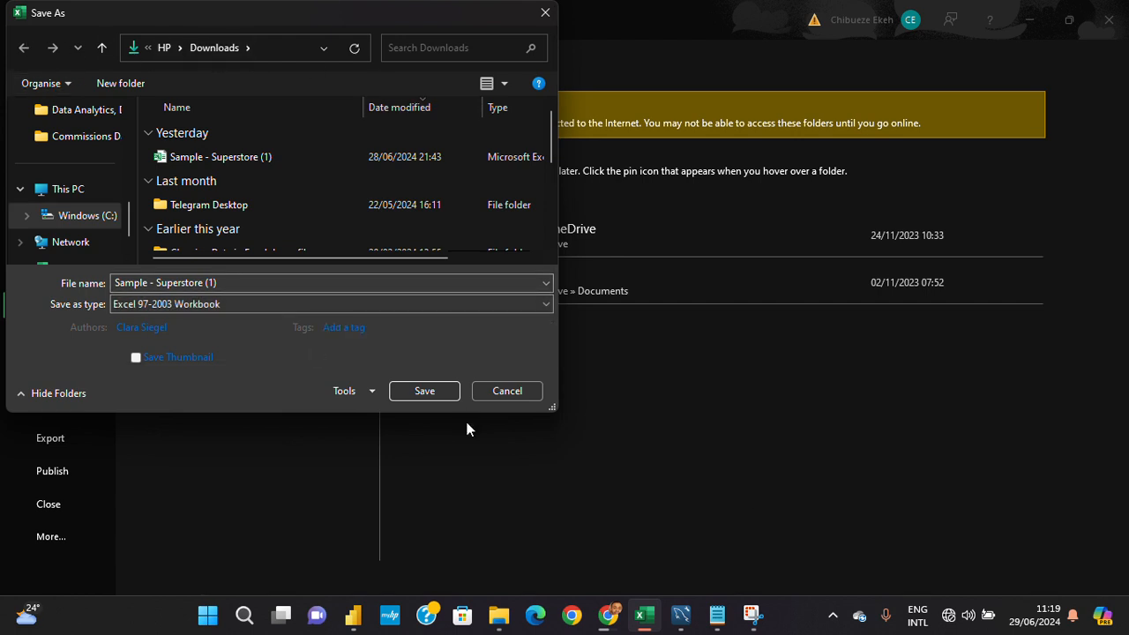
{"action": "left_click", "coordinate": [500, 393]}
{"action": "left_click", "coordinate": [19, 53]}
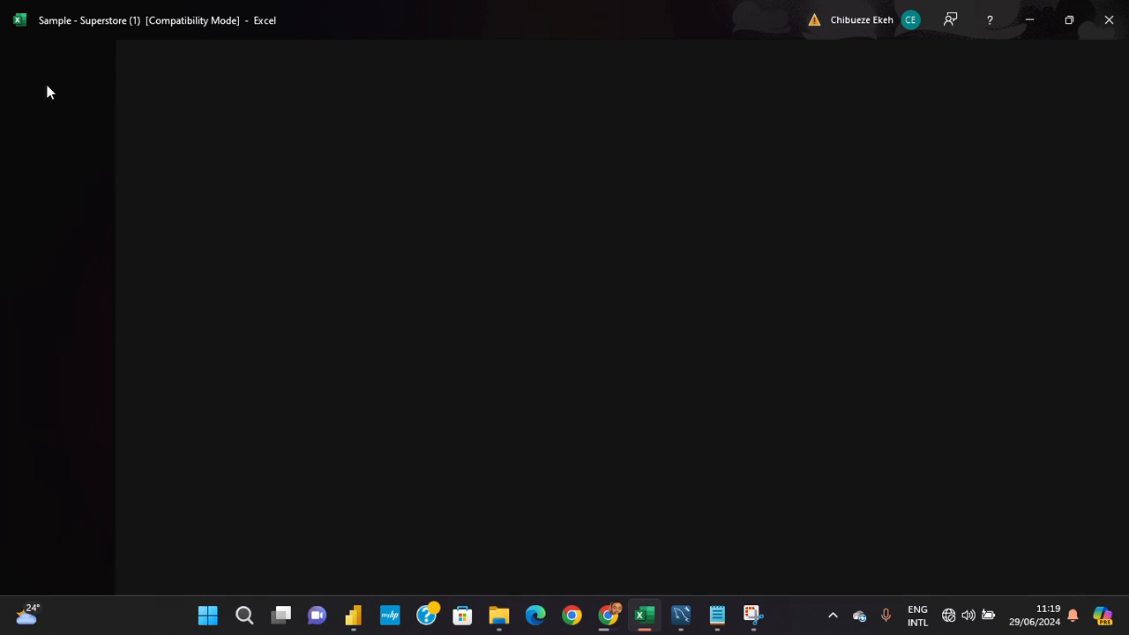
- Read the Database Formats and Image and Multimedia Formats sections of the Data Formats note
{"action": "scroll", "coordinate": [445, 366], "scroll_direction": "down", "scroll_amount": 1}
{"action": "scroll", "coordinate": [446, 366], "scroll_direction": "down", "scroll_amount": 2}
{"action": "scroll", "coordinate": [445, 366], "scroll_direction": "up", "scroll_amount": 2}
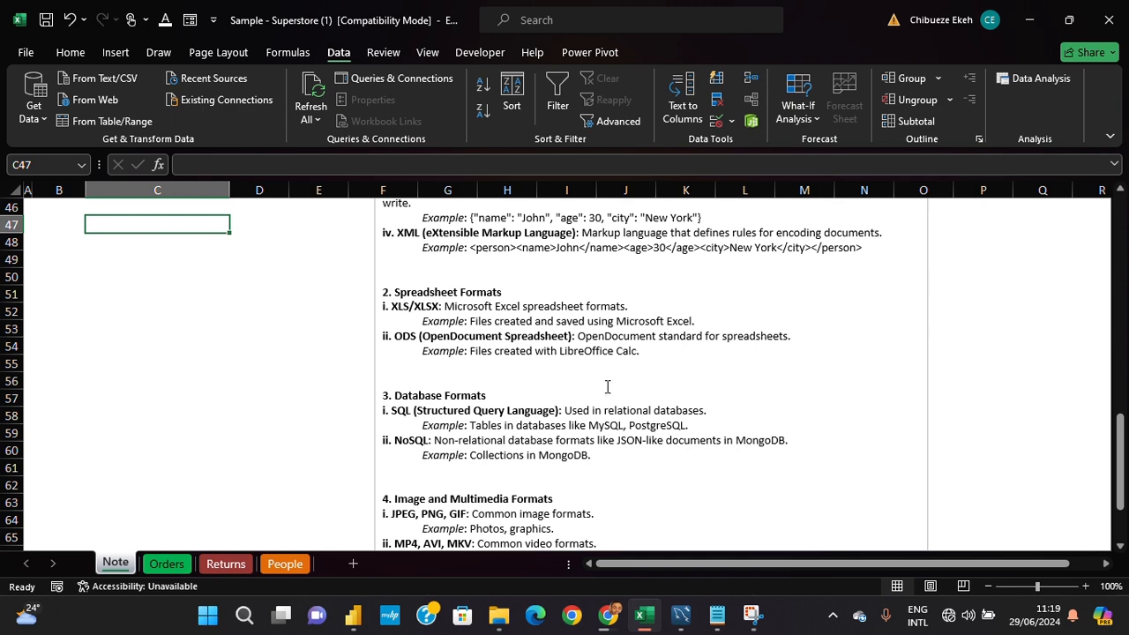
{"action": "scroll", "coordinate": [607, 379], "scroll_direction": "down", "scroll_amount": 2}
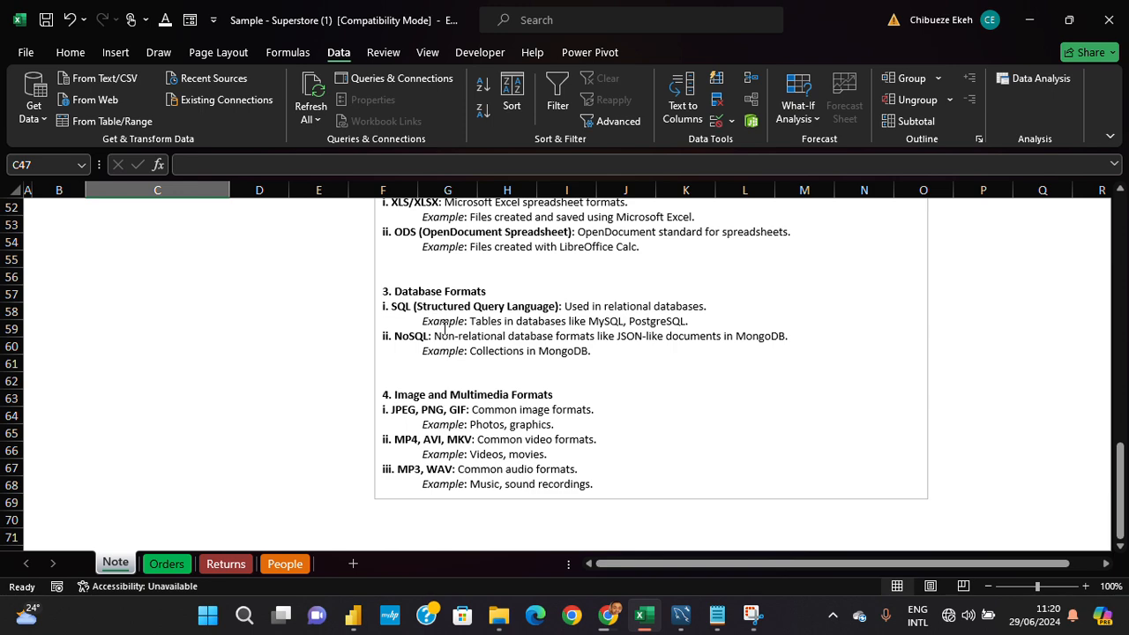
- Switch to MySQL Workbench and examine the start of the create-databases script, highlighting from the DROP DATABASE statement through the clients table's address column
{"action": "left_click", "coordinate": [682, 624]}
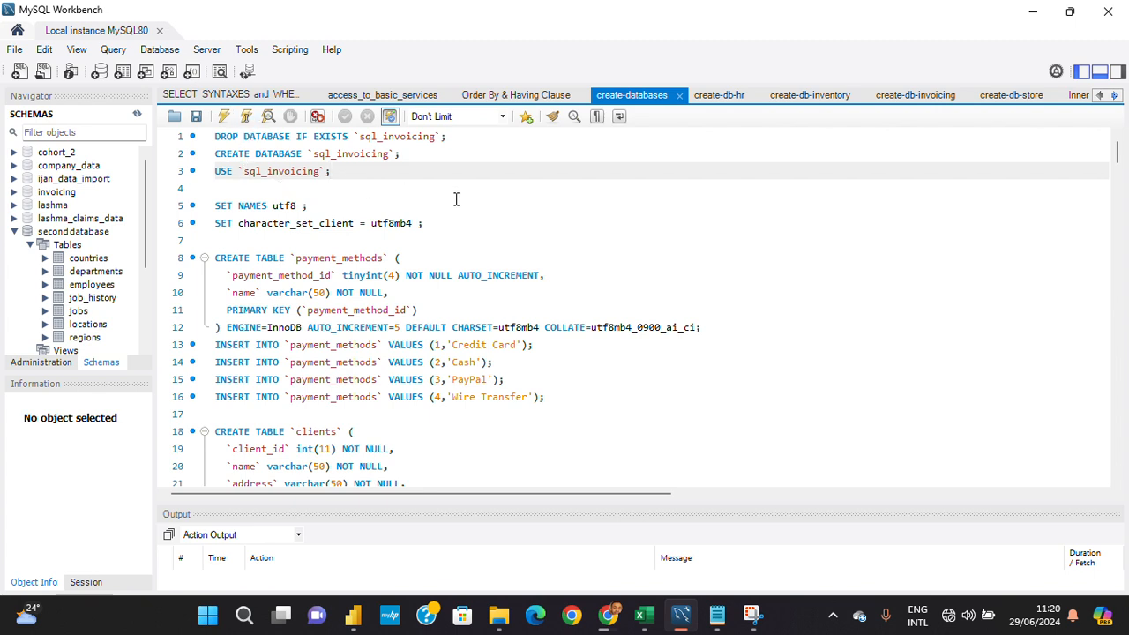
{"action": "scroll", "coordinate": [459, 255], "scroll_direction": "down", "scroll_amount": 2}
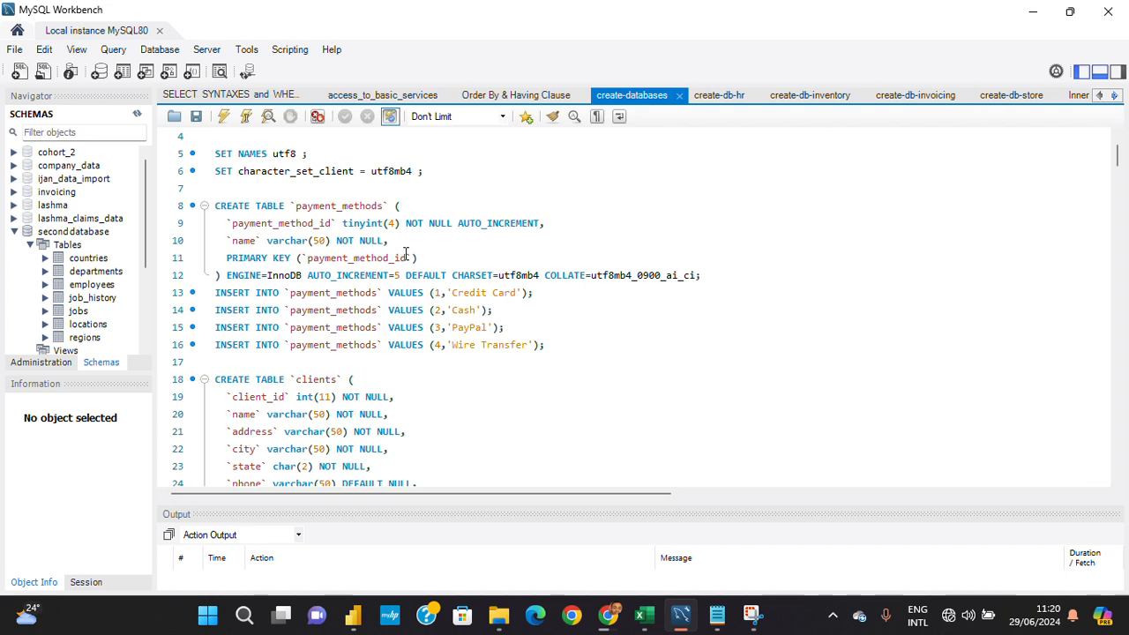
{"action": "scroll", "coordinate": [405, 254], "scroll_direction": "up", "scroll_amount": 2}
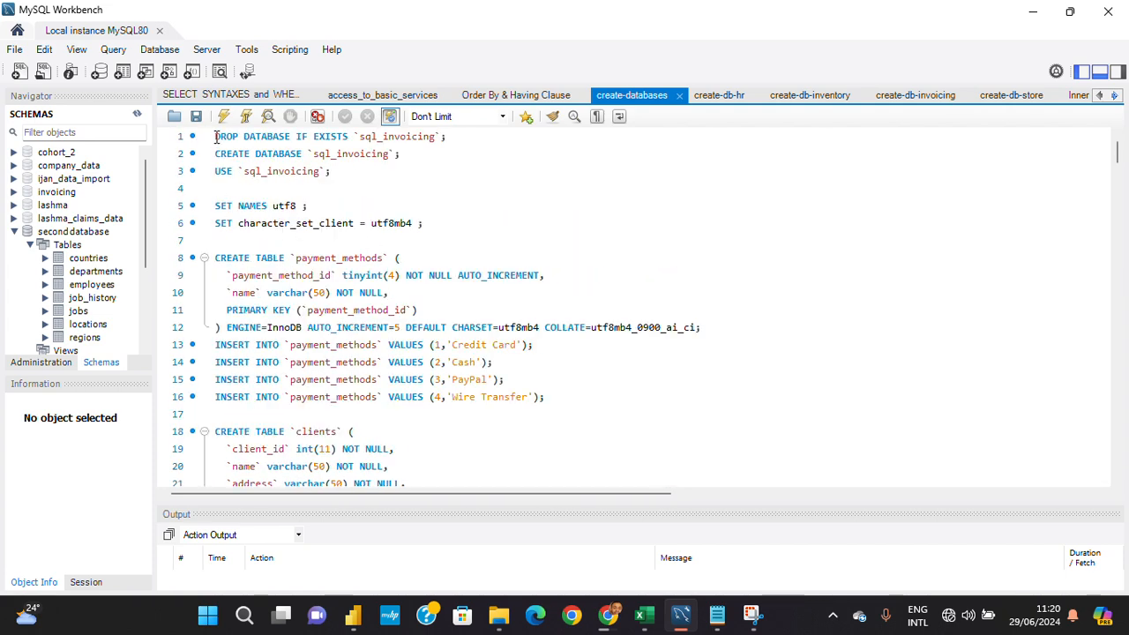
{"action": "left_click_drag", "start_coordinate": [215, 137], "coordinate": [466, 478]}
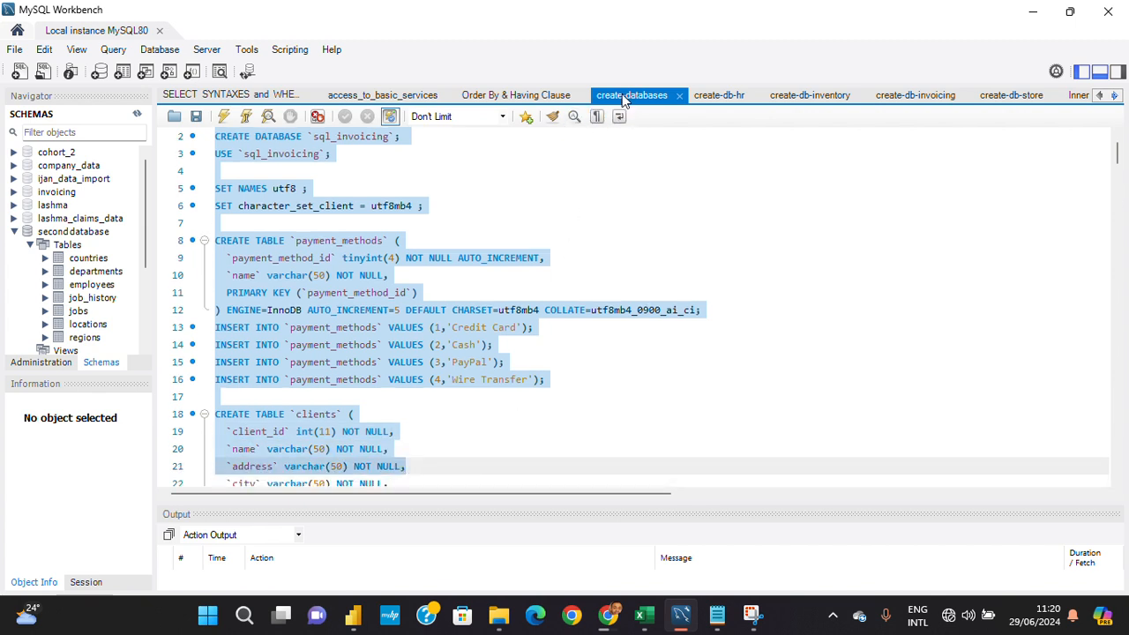
{"action": "scroll", "coordinate": [371, 247], "scroll_direction": "up", "scroll_amount": 1}
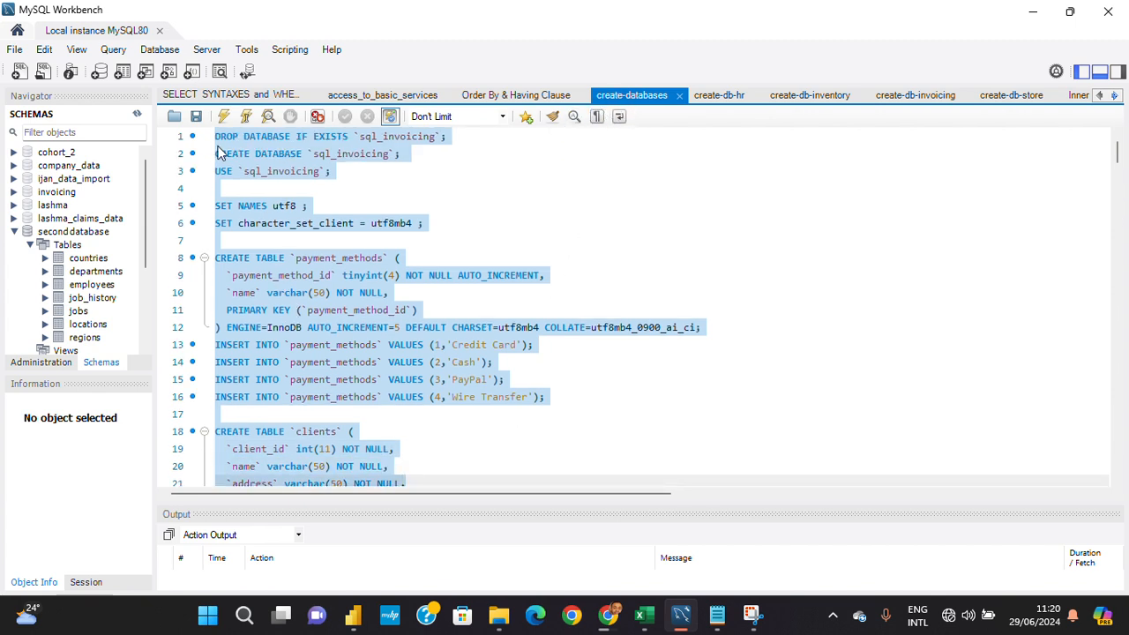
{"action": "scroll", "coordinate": [220, 154], "scroll_direction": "down", "scroll_amount": 6}
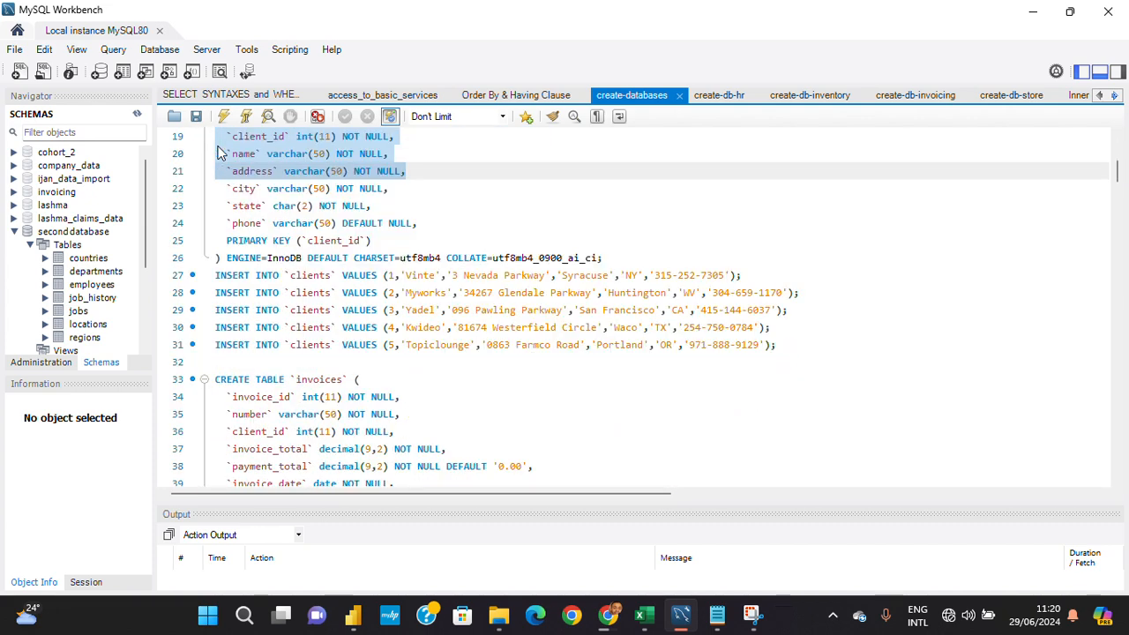
{"action": "scroll", "coordinate": [225, 154], "scroll_direction": "up", "scroll_amount": 5}
{"action": "scroll", "coordinate": [225, 155], "scroll_direction": "up", "scroll_amount": 3}
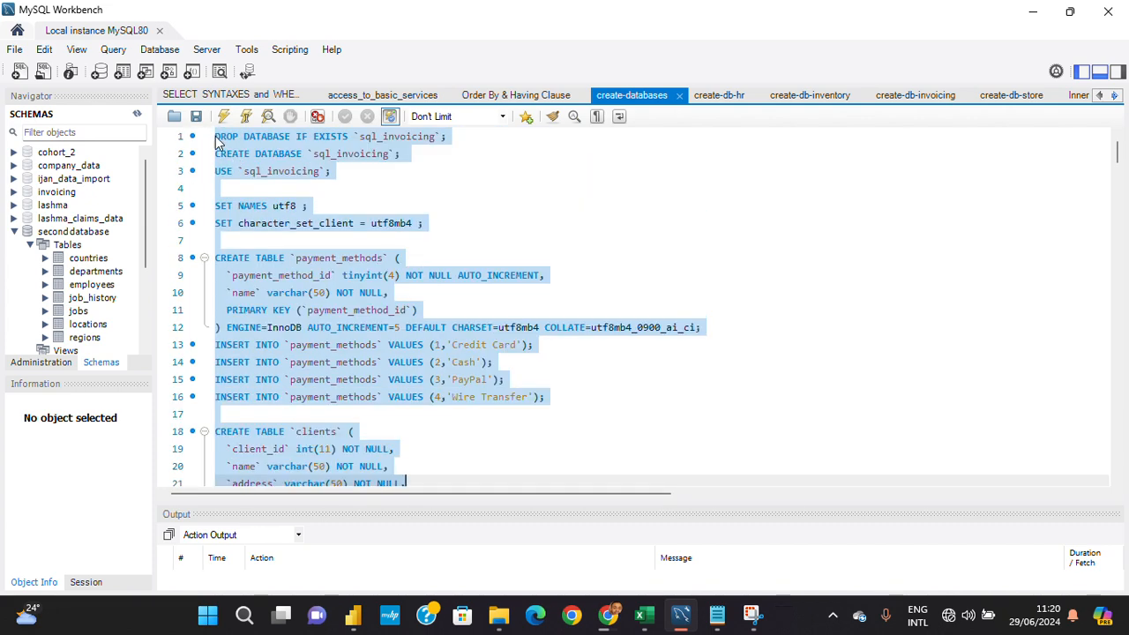
- Highlight the script from DROP DATABASE through the payment_methods table definition, and separately the INSERT statements for payment_methods
{"action": "left_click", "coordinate": [215, 136]}
{"action": "left_click_drag", "start_coordinate": [216, 137], "coordinate": [706, 334]}
{"action": "left_click", "coordinate": [530, 433]}
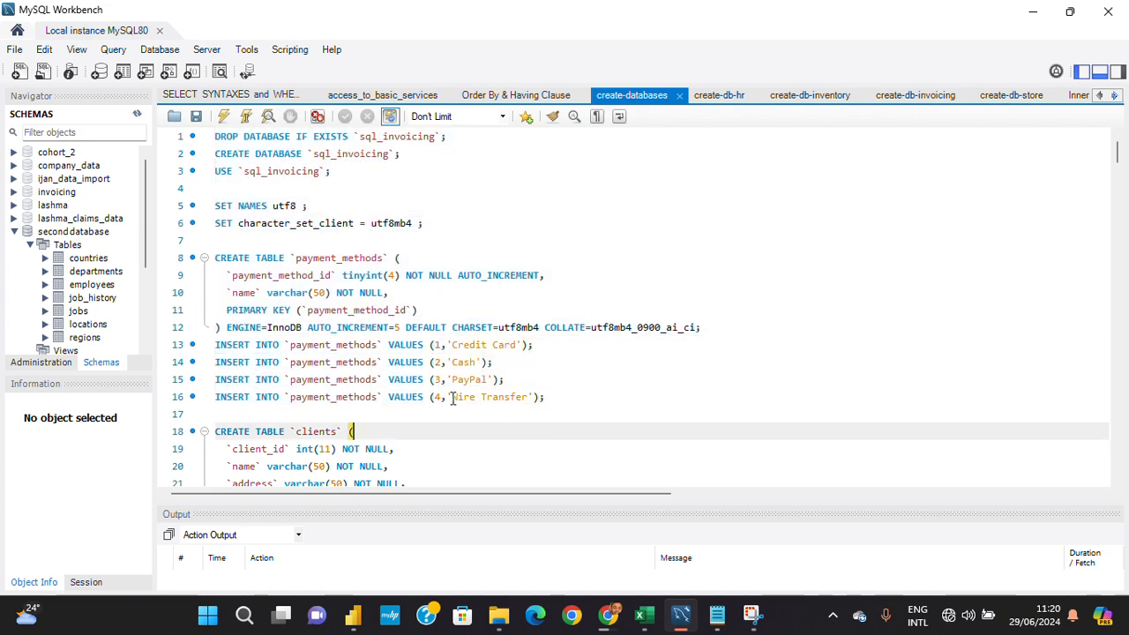
{"action": "left_click", "coordinate": [209, 348]}
{"action": "left_click_drag", "start_coordinate": [209, 350], "coordinate": [410, 424]}
- Examine the clients, invoices and payments table statements in the script and return to Excel
{"action": "scroll", "coordinate": [529, 401], "scroll_direction": "down", "scroll_amount": 7}
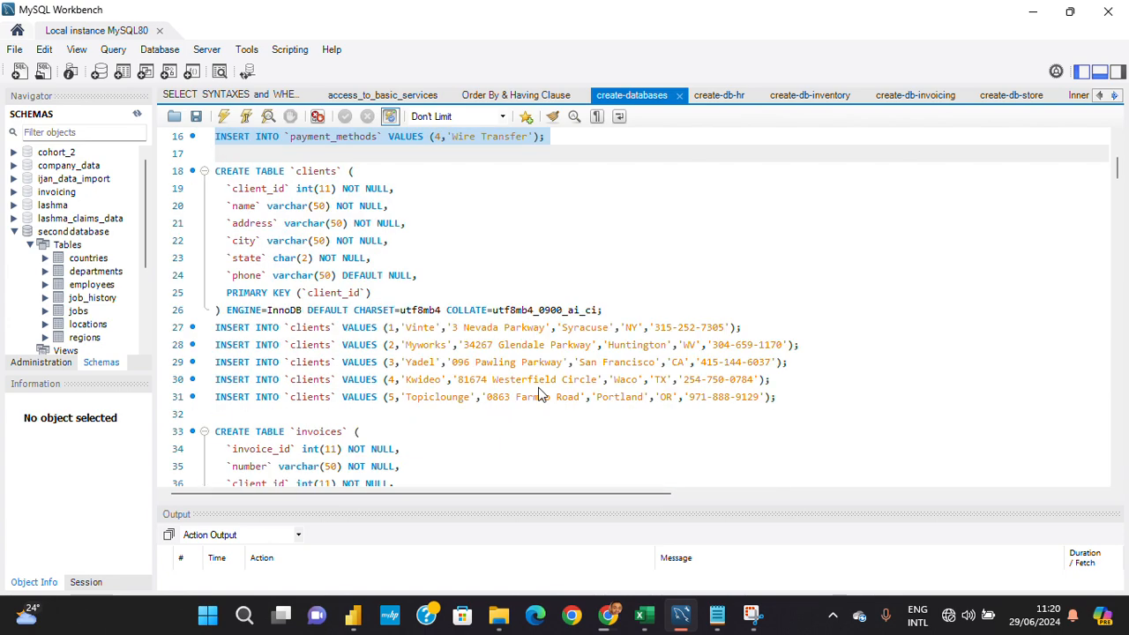
{"action": "scroll", "coordinate": [541, 394], "scroll_direction": "down", "scroll_amount": 9}
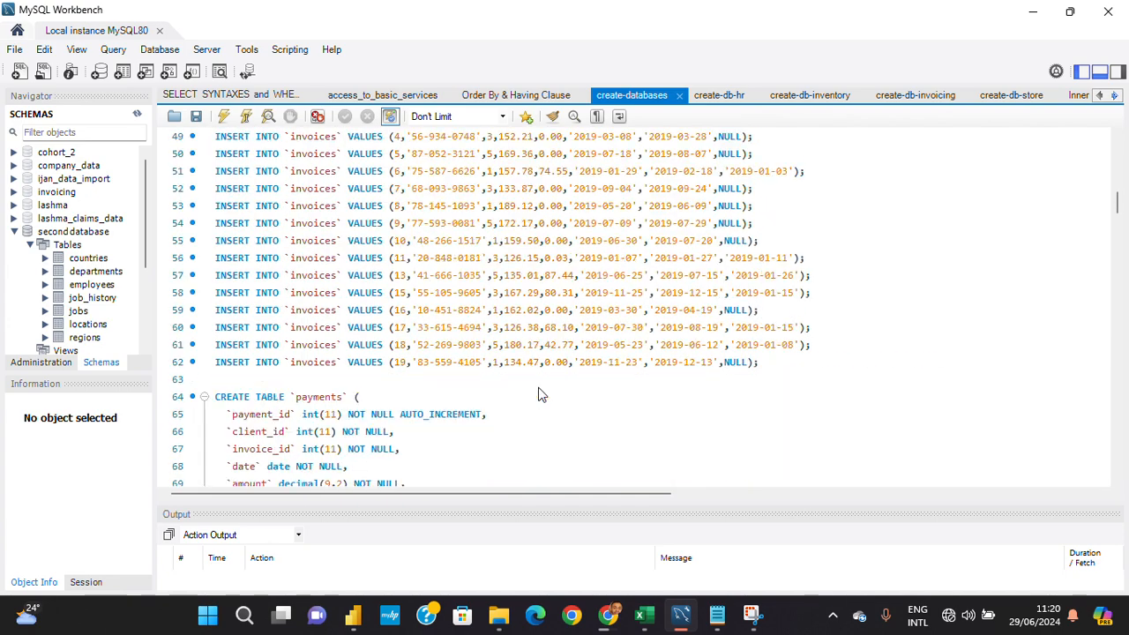
{"action": "scroll", "coordinate": [541, 394], "scroll_direction": "down", "scroll_amount": 4}
{"action": "scroll", "coordinate": [541, 388], "scroll_direction": "up", "scroll_amount": 12}
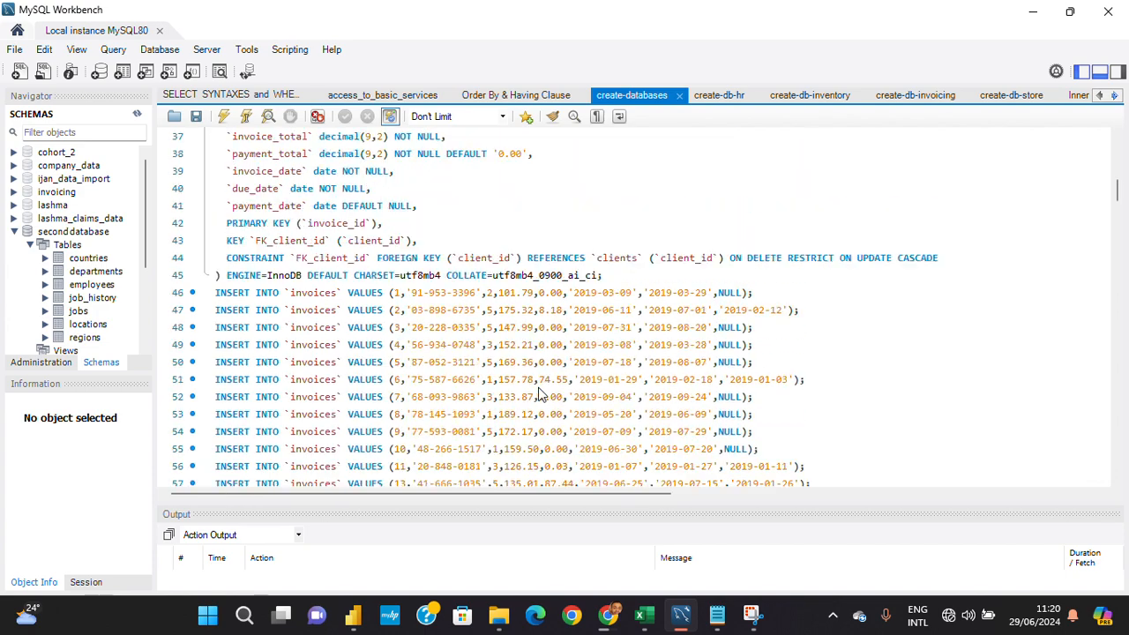
{"action": "scroll", "coordinate": [540, 379], "scroll_direction": "up", "scroll_amount": 2}
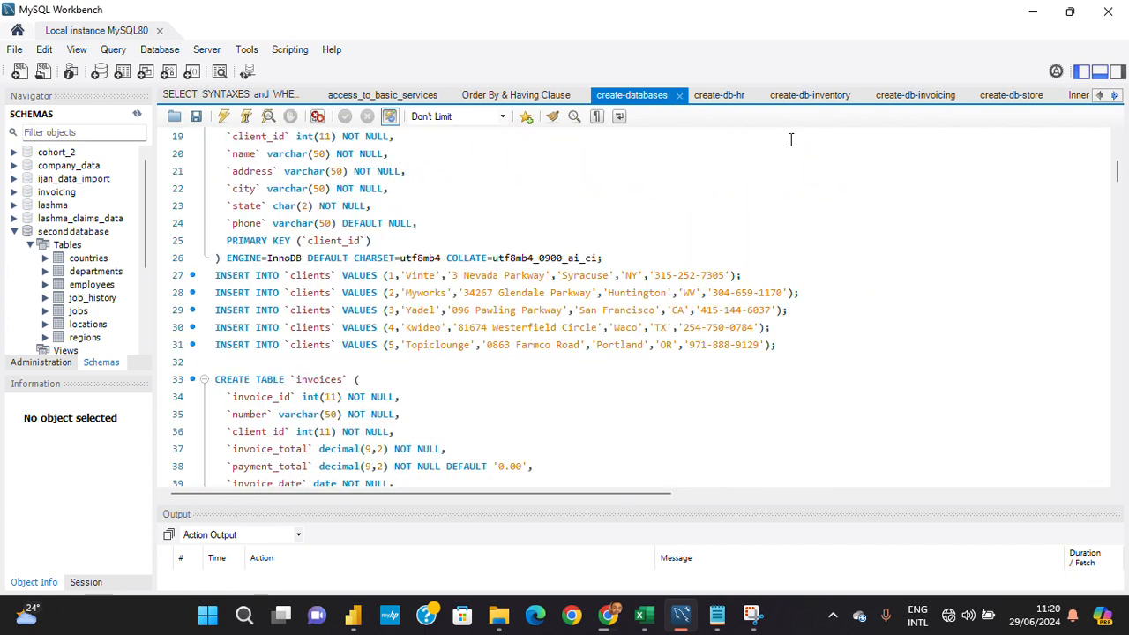
{"action": "left_click", "coordinate": [1039, 18]}
- Reread the Data Formats note from Text Formats through Image and Multimedia Formats, and glance back at the data types above it
{"action": "left_click", "coordinate": [623, 433]}
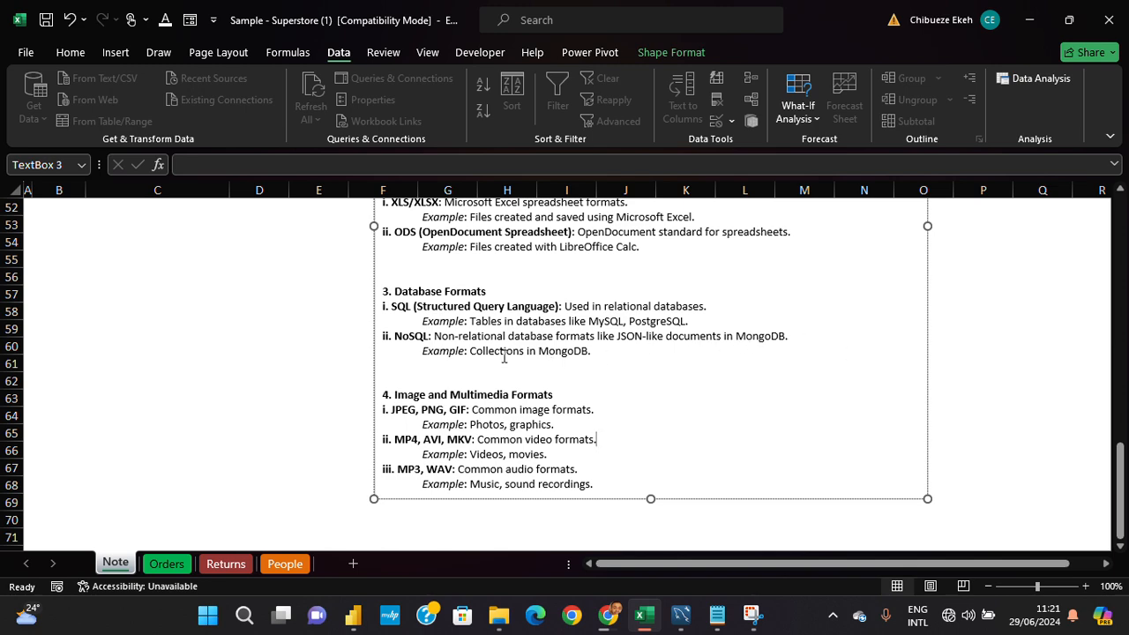
{"action": "scroll", "coordinate": [501, 361], "scroll_direction": "down", "scroll_amount": 1}
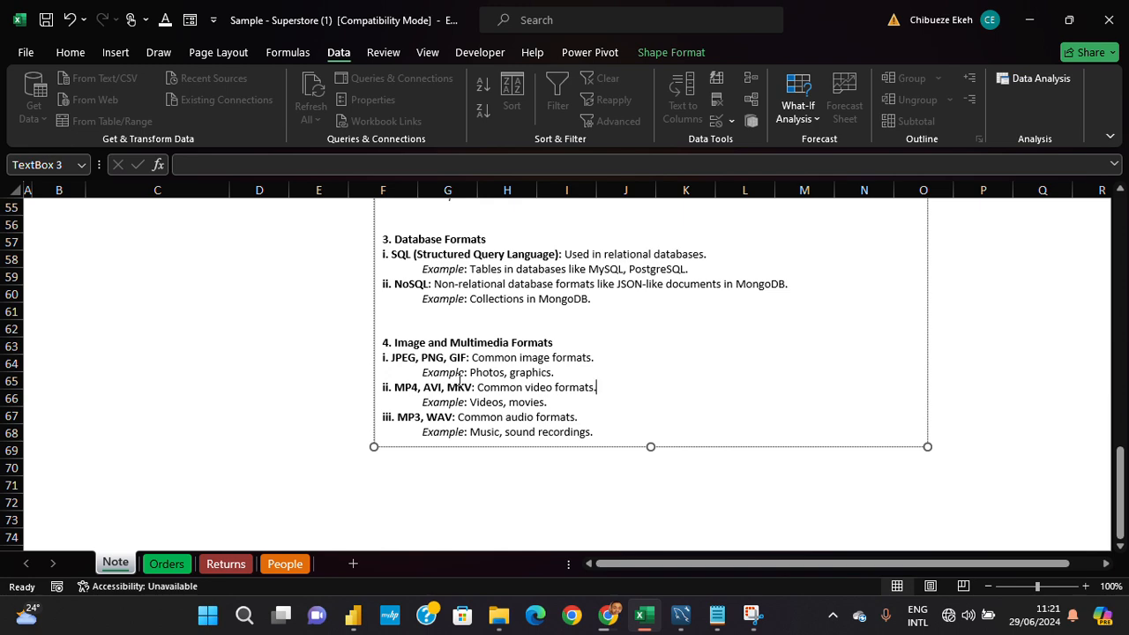
{"action": "scroll", "coordinate": [500, 318], "scroll_direction": "up", "scroll_amount": 6}
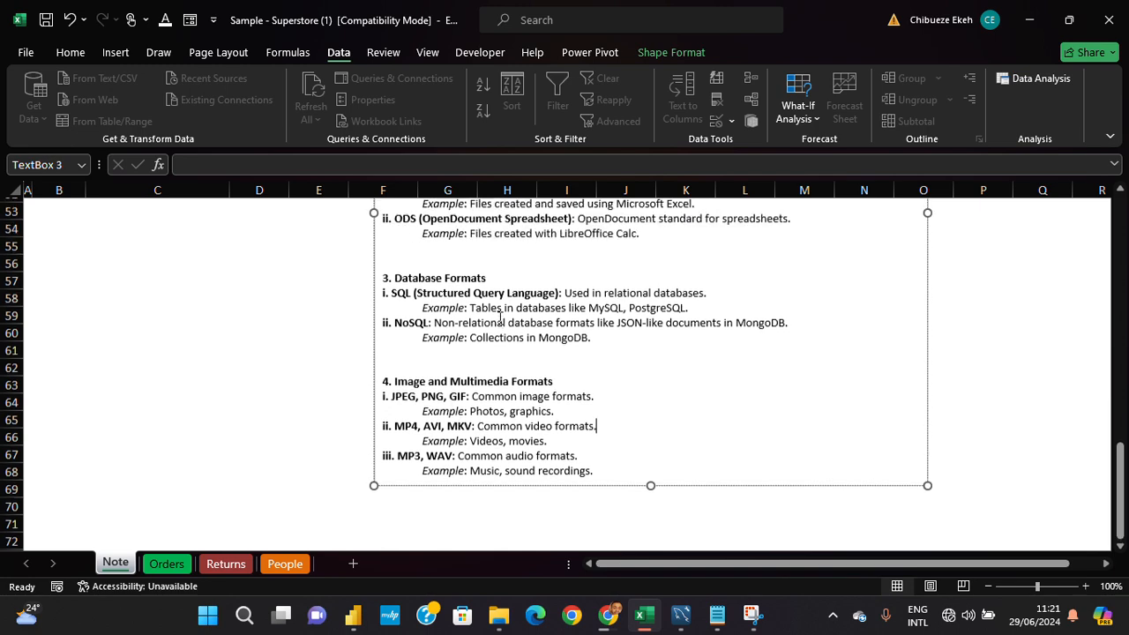
{"action": "scroll", "coordinate": [501, 317], "scroll_direction": "up", "scroll_amount": 4}
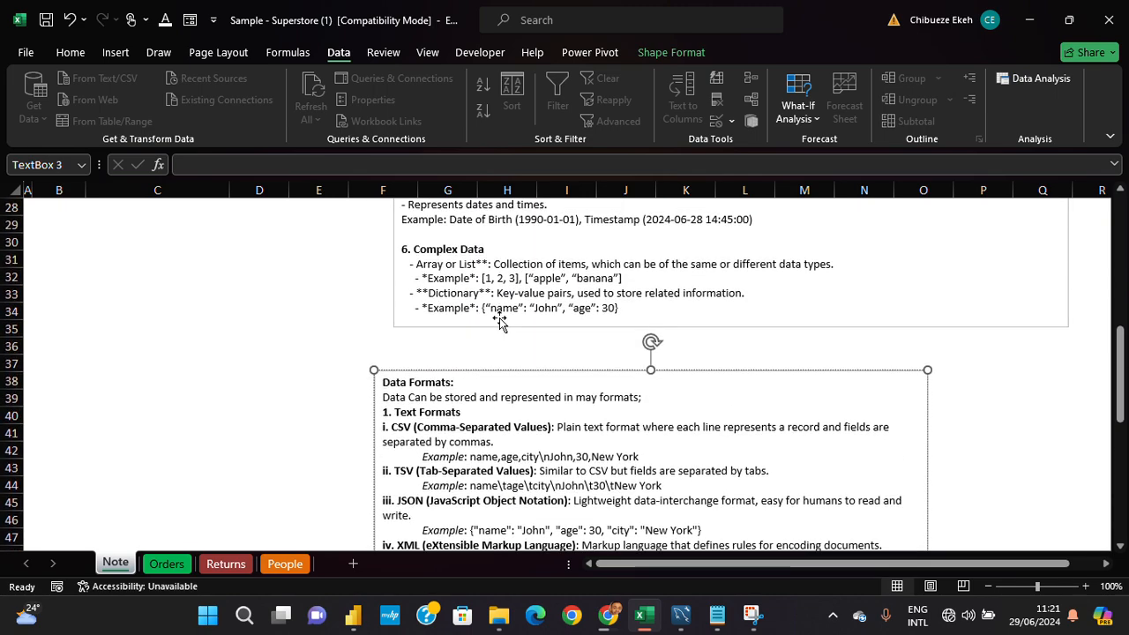
{"action": "scroll", "coordinate": [500, 318], "scroll_direction": "down", "scroll_amount": 4}
{"action": "scroll", "coordinate": [500, 318], "scroll_direction": "up", "scroll_amount": 6}
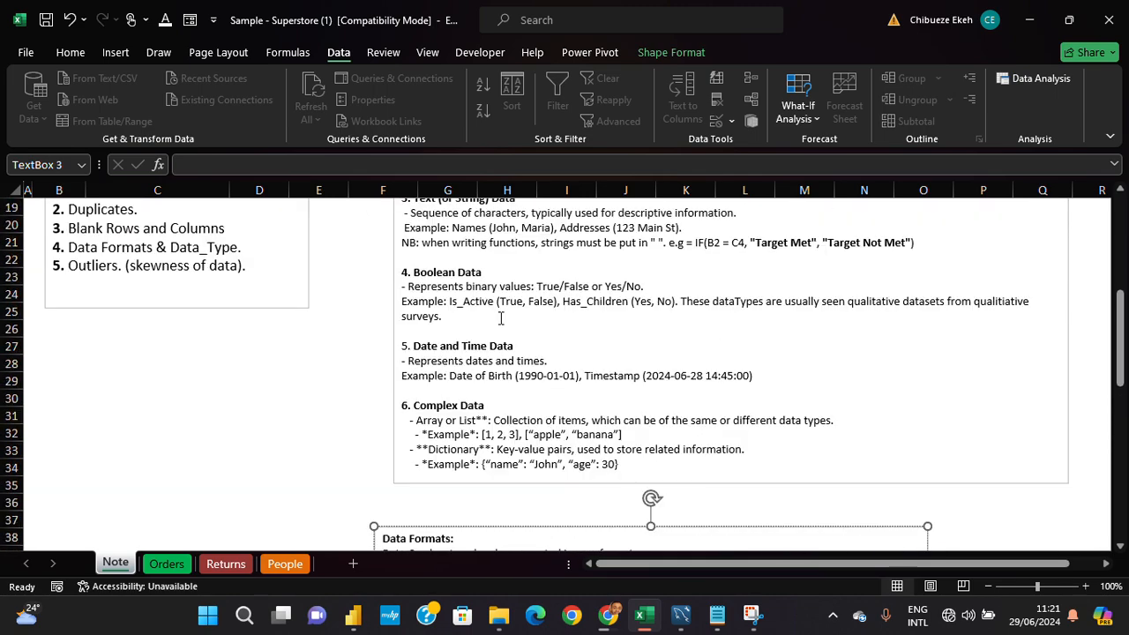
{"action": "scroll", "coordinate": [501, 318], "scroll_direction": "down", "scroll_amount": 1}
{"action": "scroll", "coordinate": [501, 317], "scroll_direction": "down", "scroll_amount": 10}
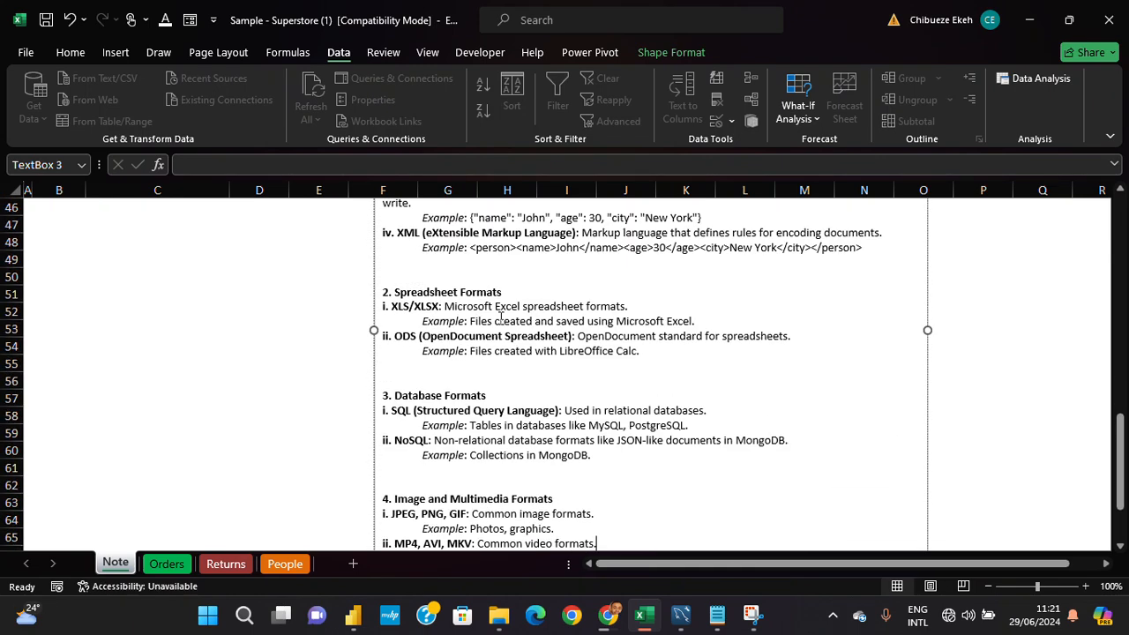
{"action": "scroll", "coordinate": [505, 321], "scroll_direction": "up", "scroll_amount": 3}
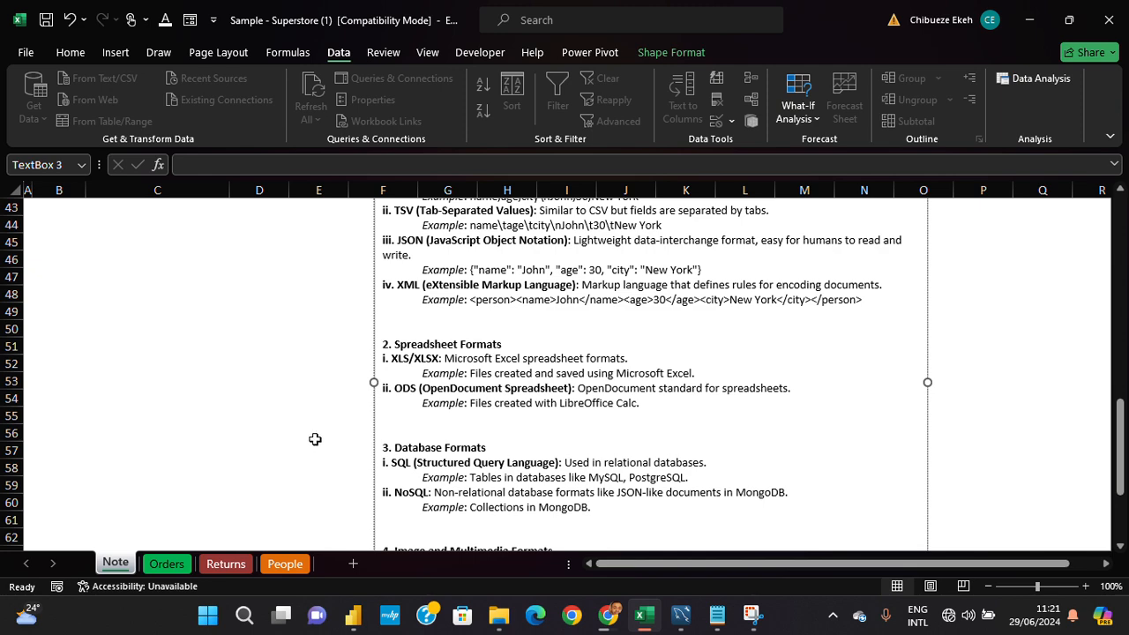
- Return to the Orders sheet and select the product name in row 3
{"action": "left_click", "coordinate": [167, 564]}
{"action": "left_click", "coordinate": [238, 331]}
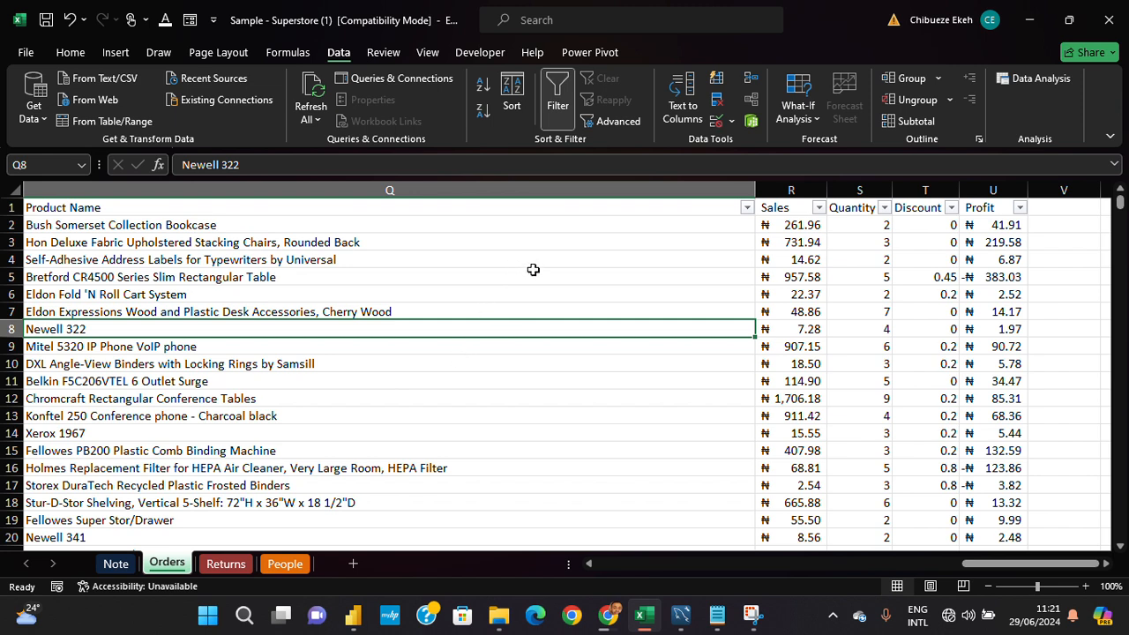
{"action": "left_click", "coordinate": [327, 241]}
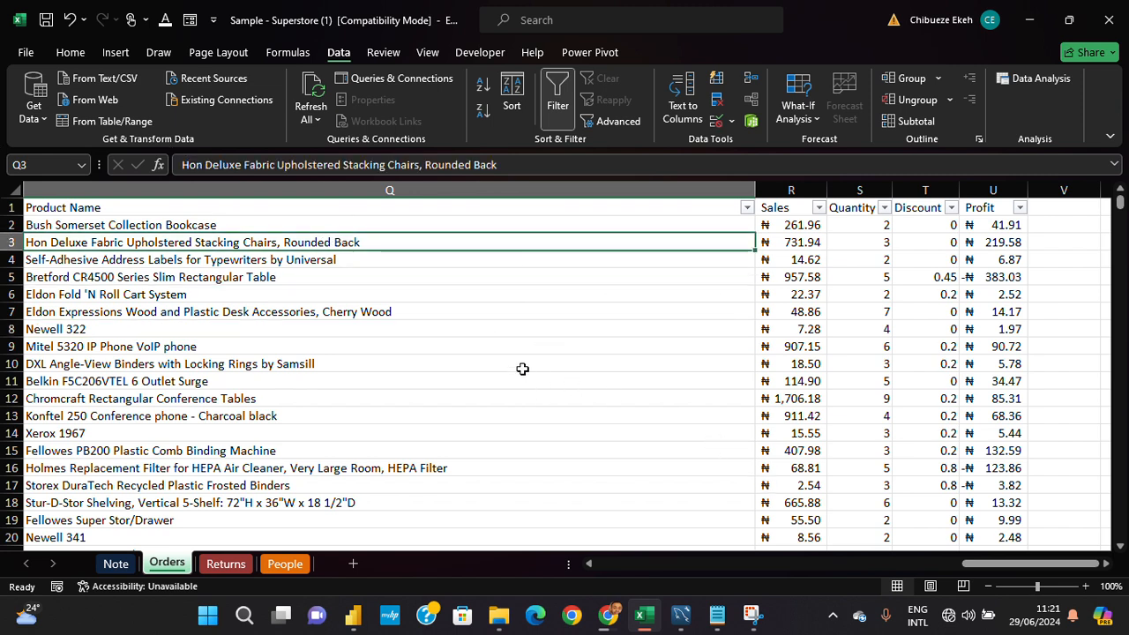